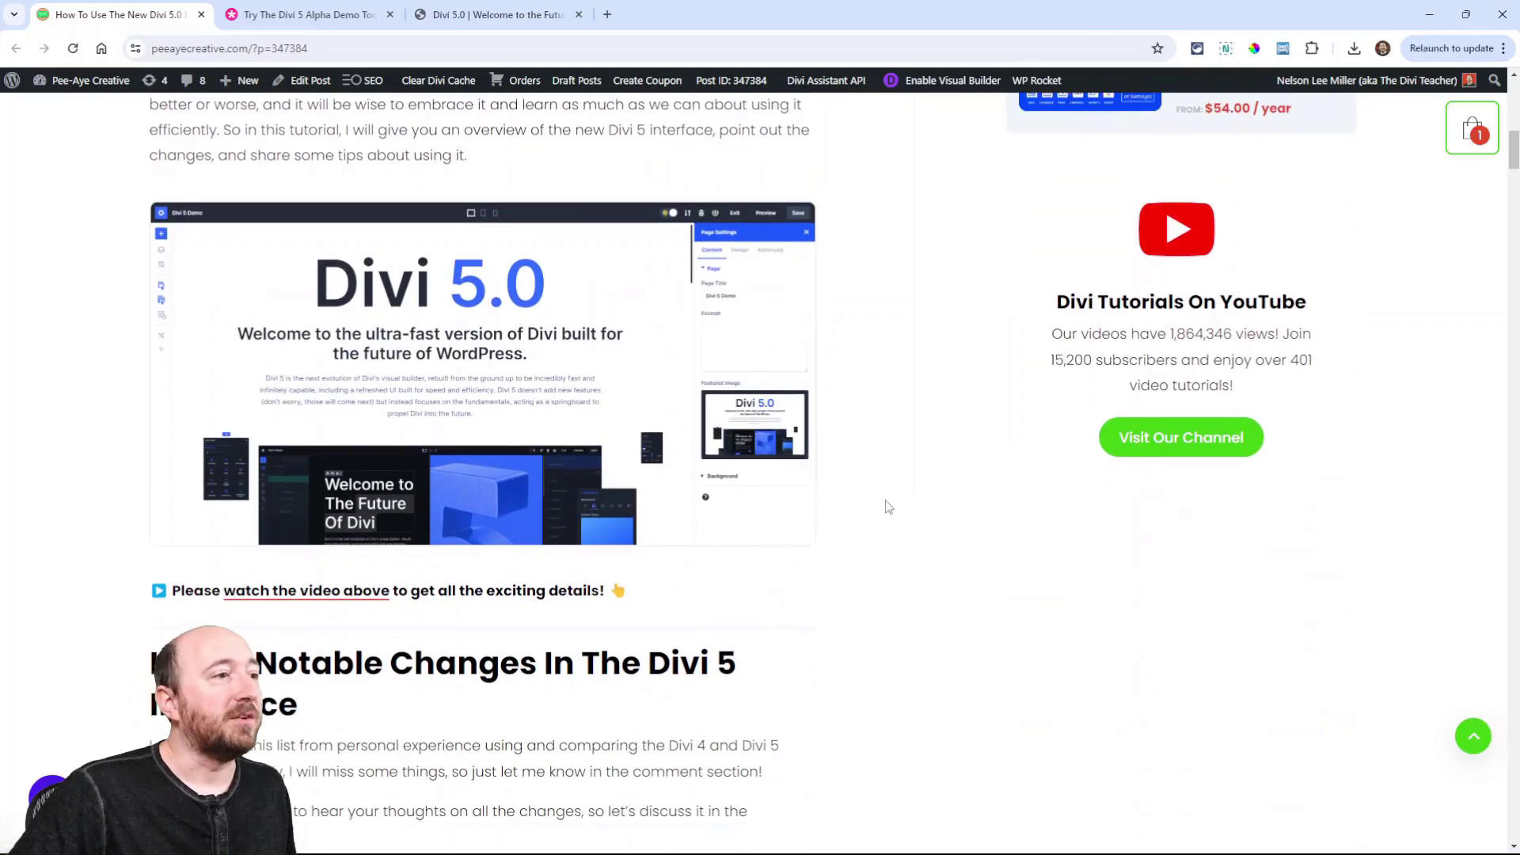
Switch from the article to the live Divi 5 demo and highlight the domain and the ?et_fb=1 parameter in its address
scroll(888, 506, down, 2)
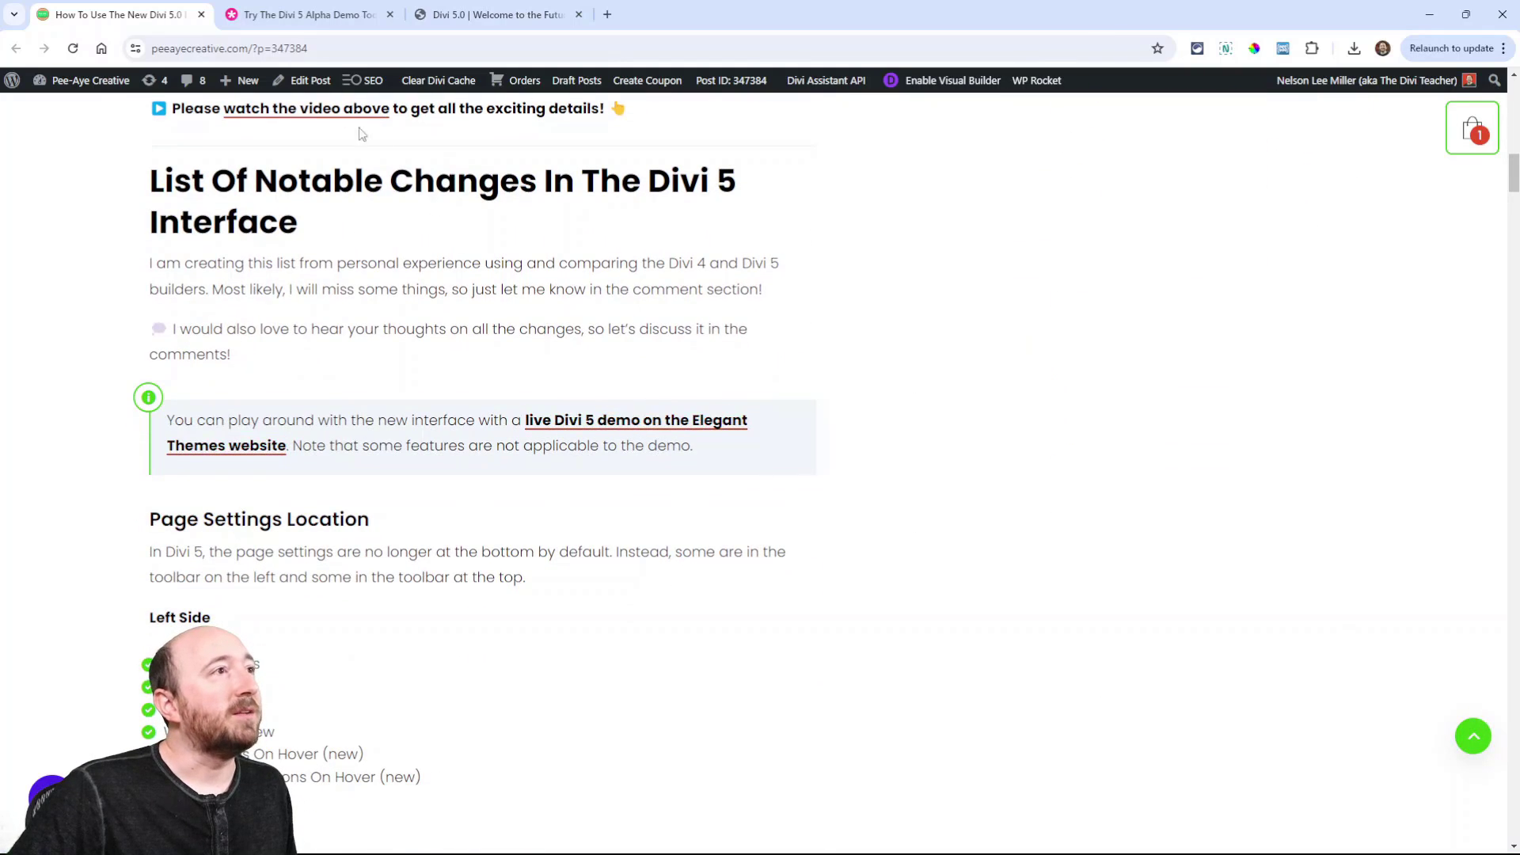
click(445, 16)
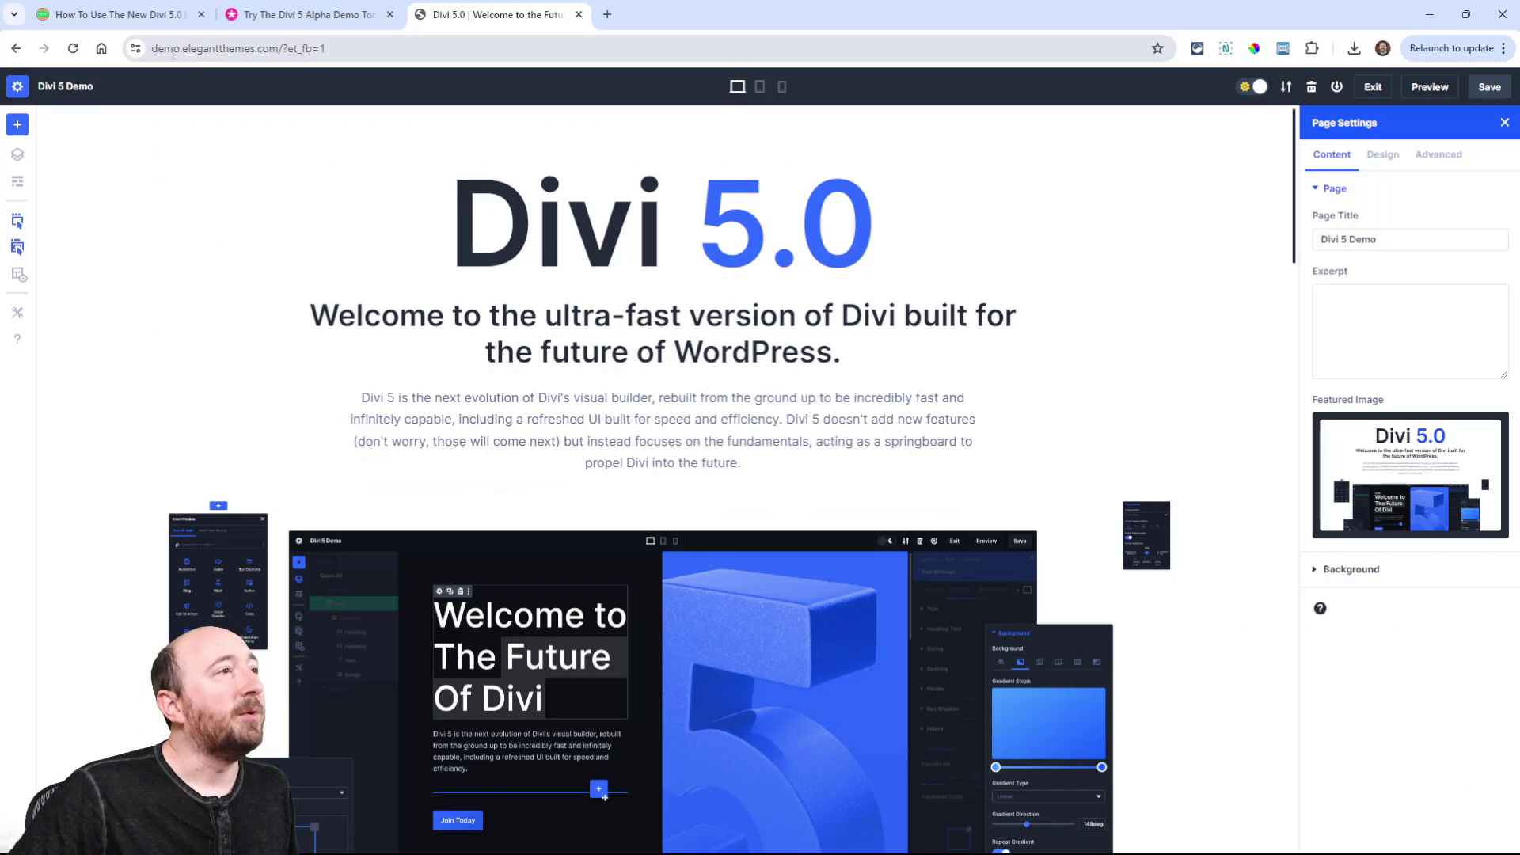
drag(155, 49, 292, 51)
click(365, 51)
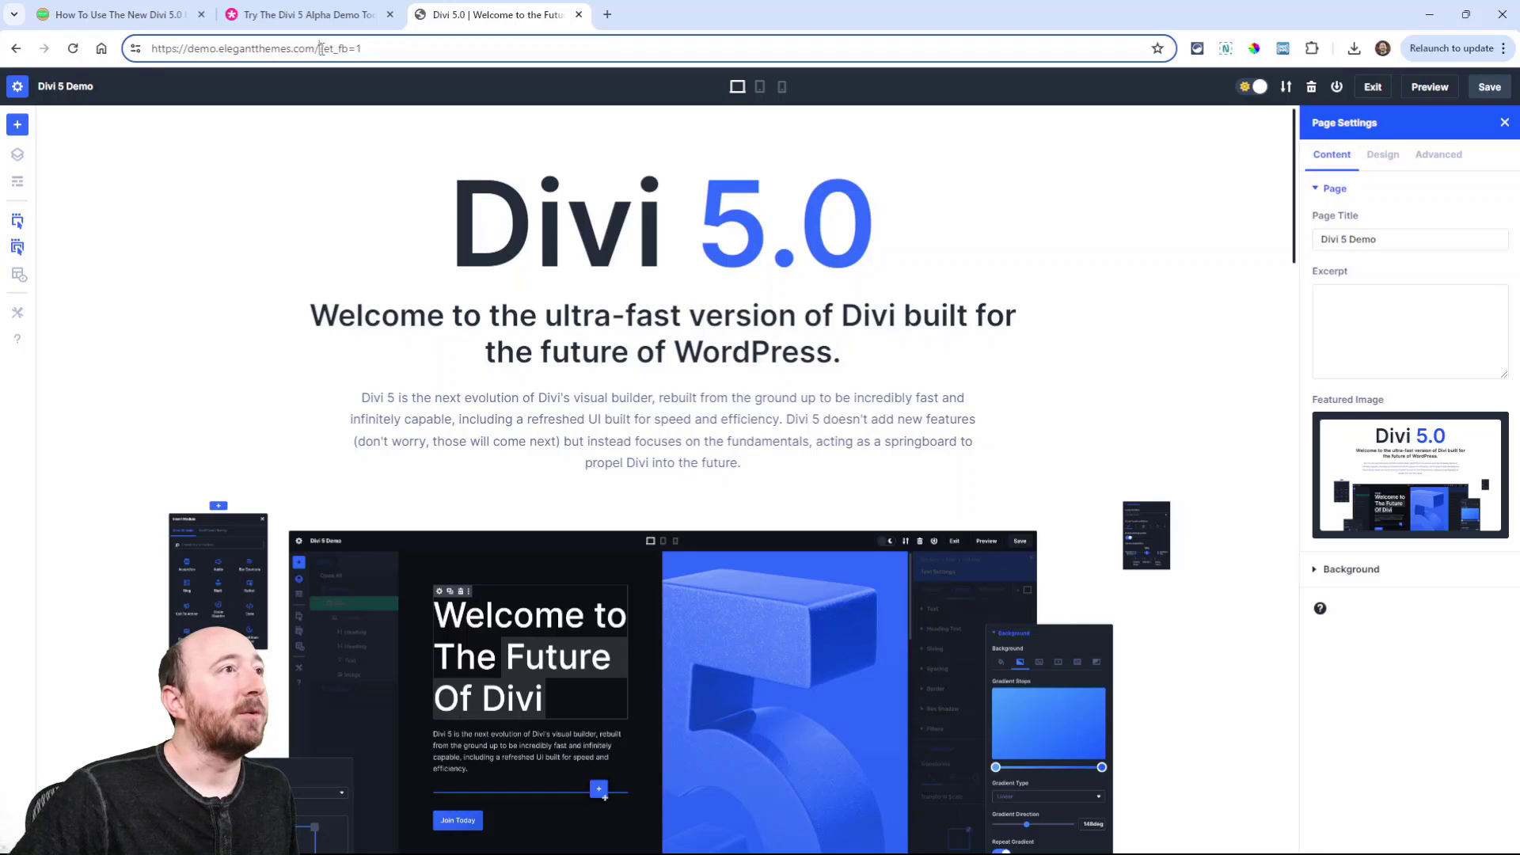
drag(319, 49, 388, 49)
click(320, 49)
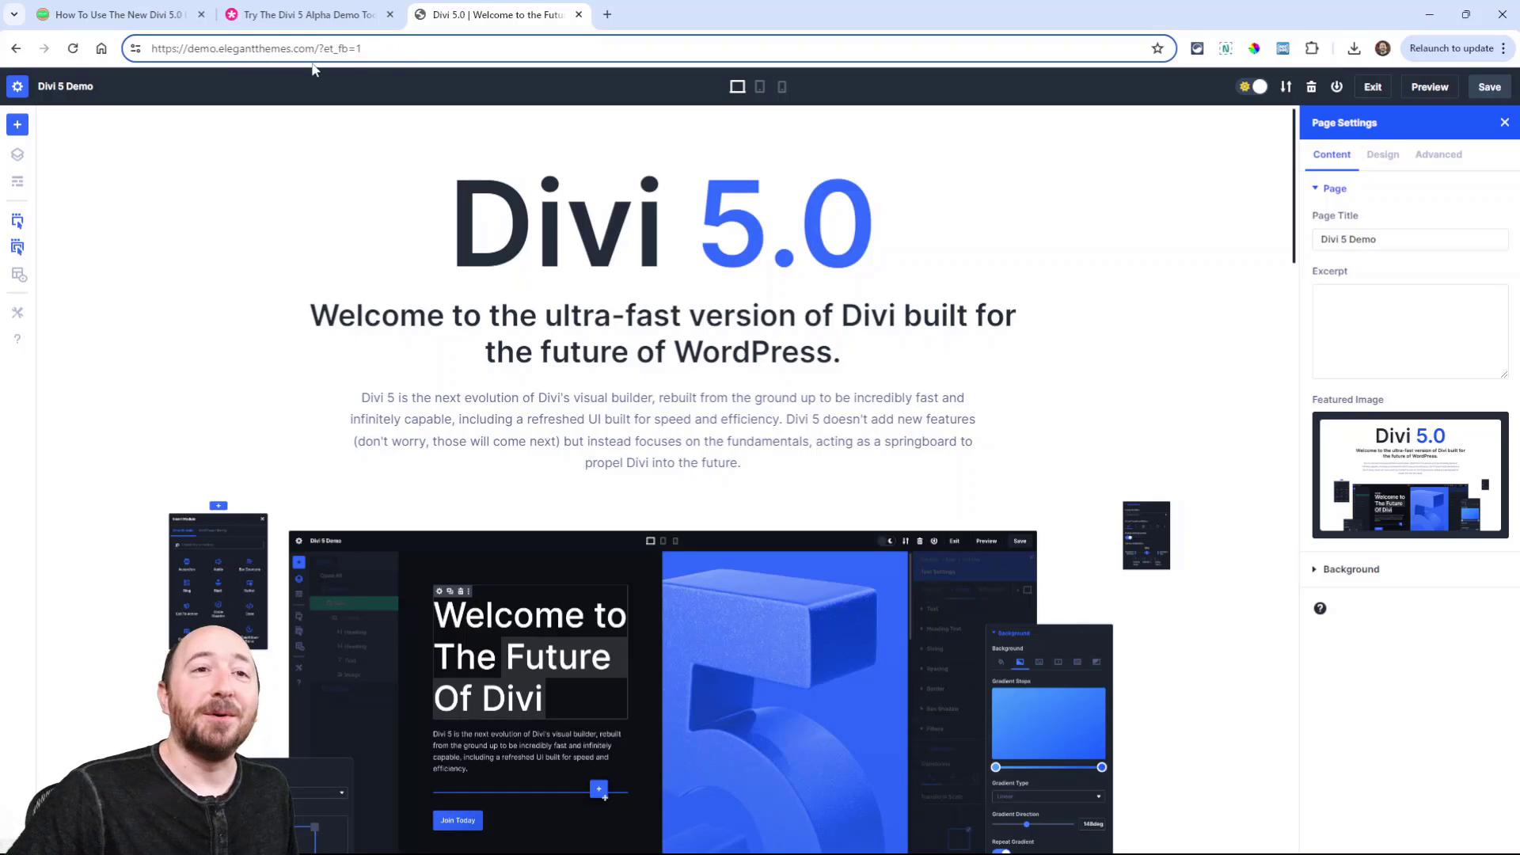
Examine the "Try The Divi 5 Alpha Demo Today!" announcement, from its title down to the link for trying the demo
click(269, 17)
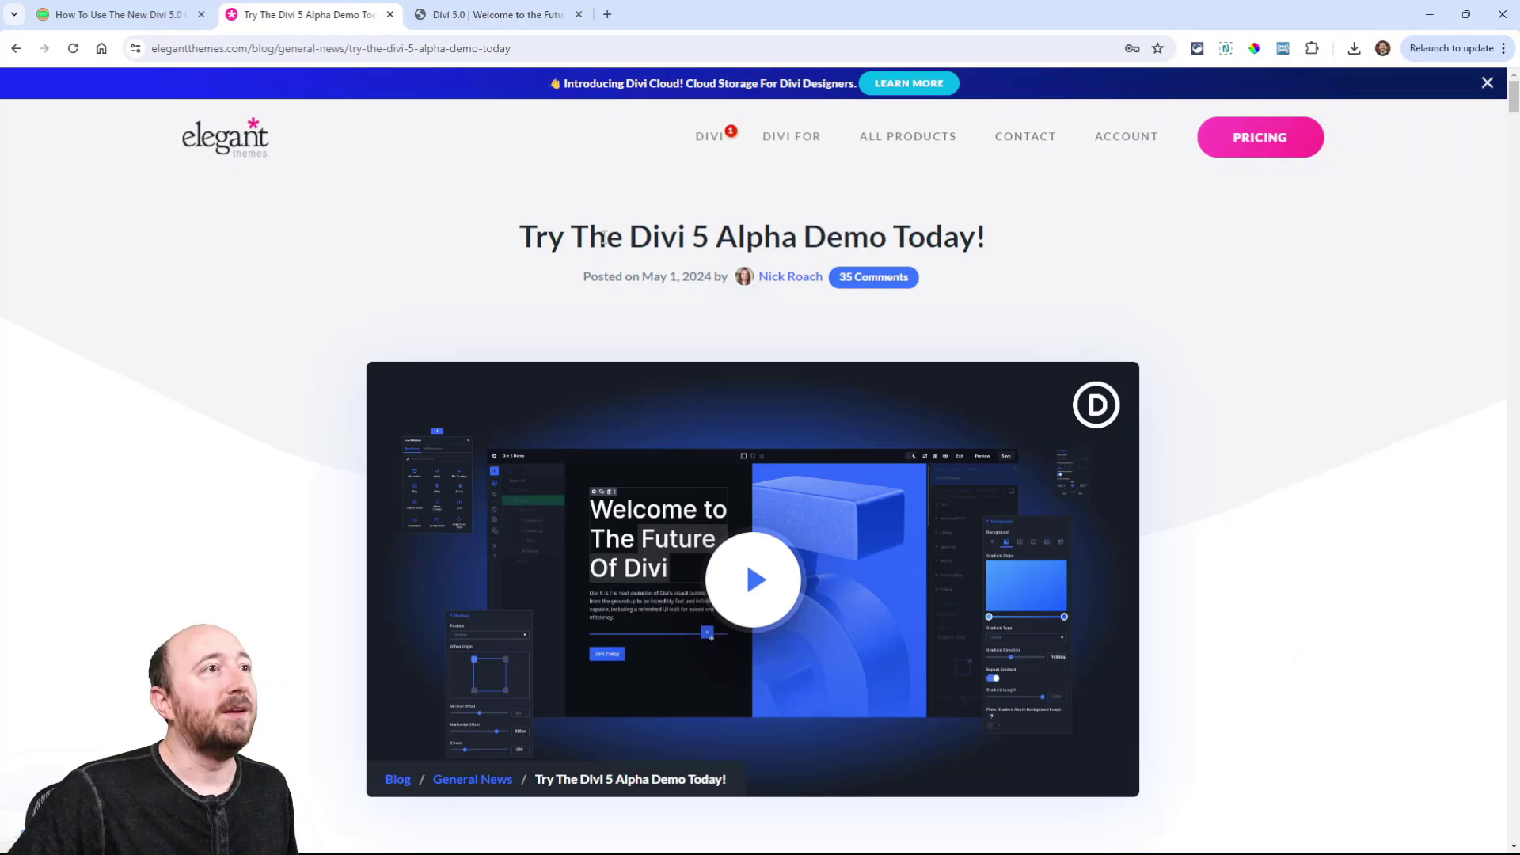
drag(520, 238, 987, 237)
click(661, 242)
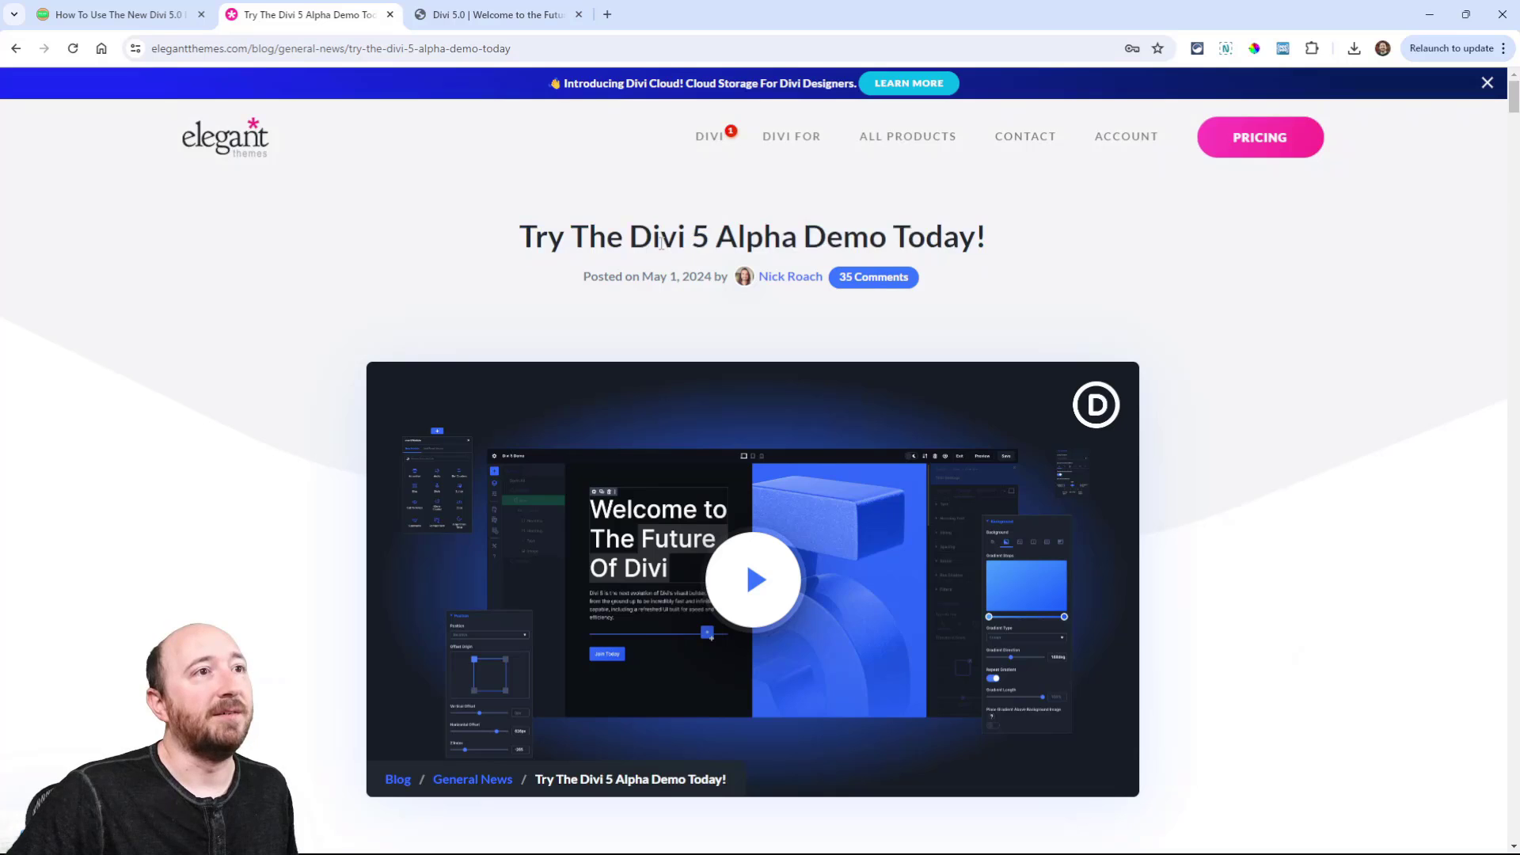
scroll(257, 363, down, 8)
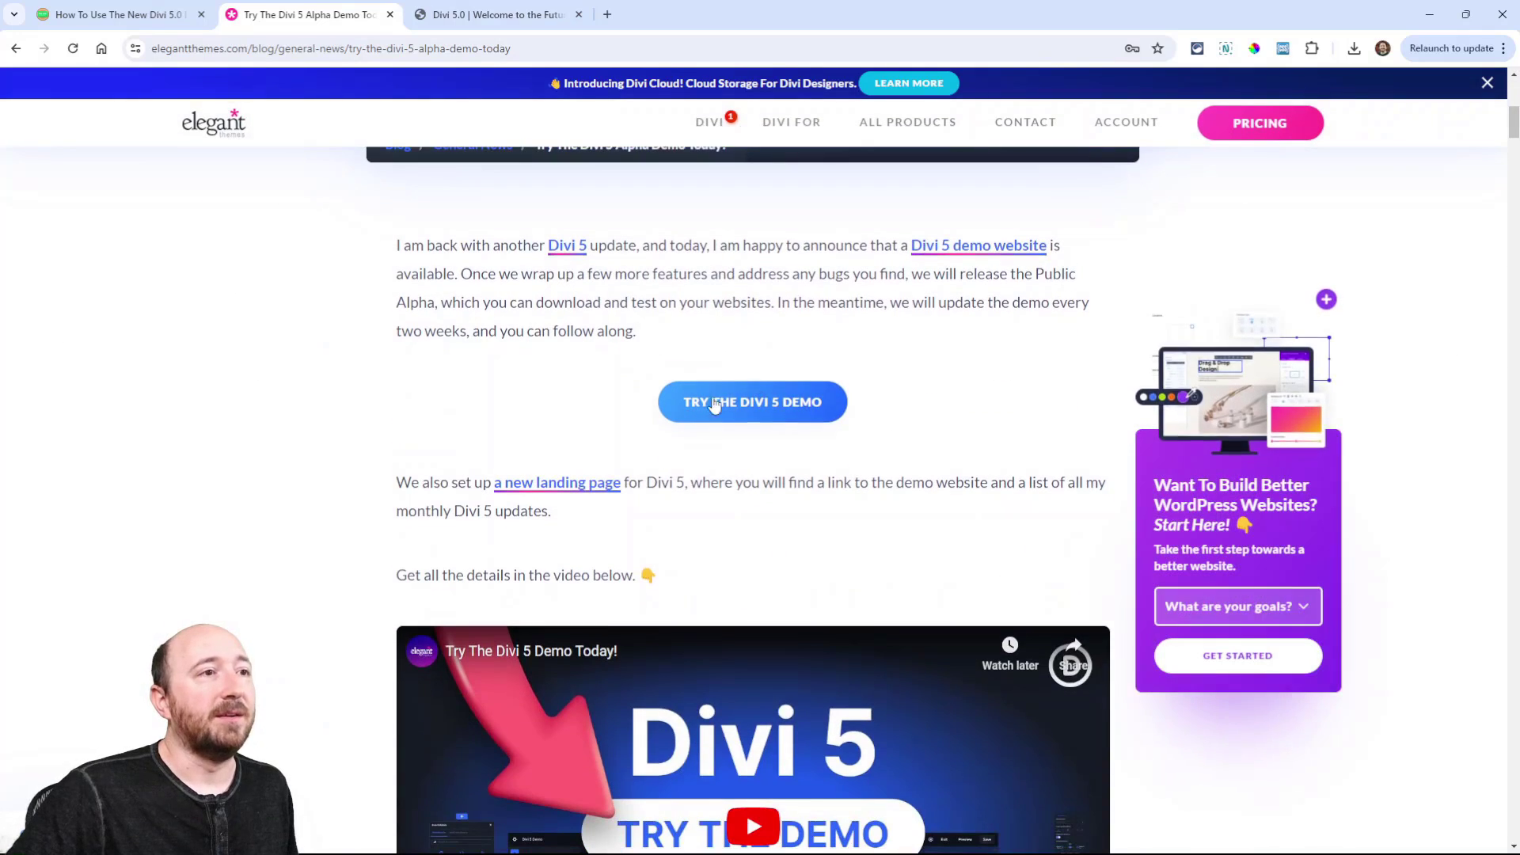
Return to the Divi 5 demo and enlarge the page zoom to 125%
click(499, 19)
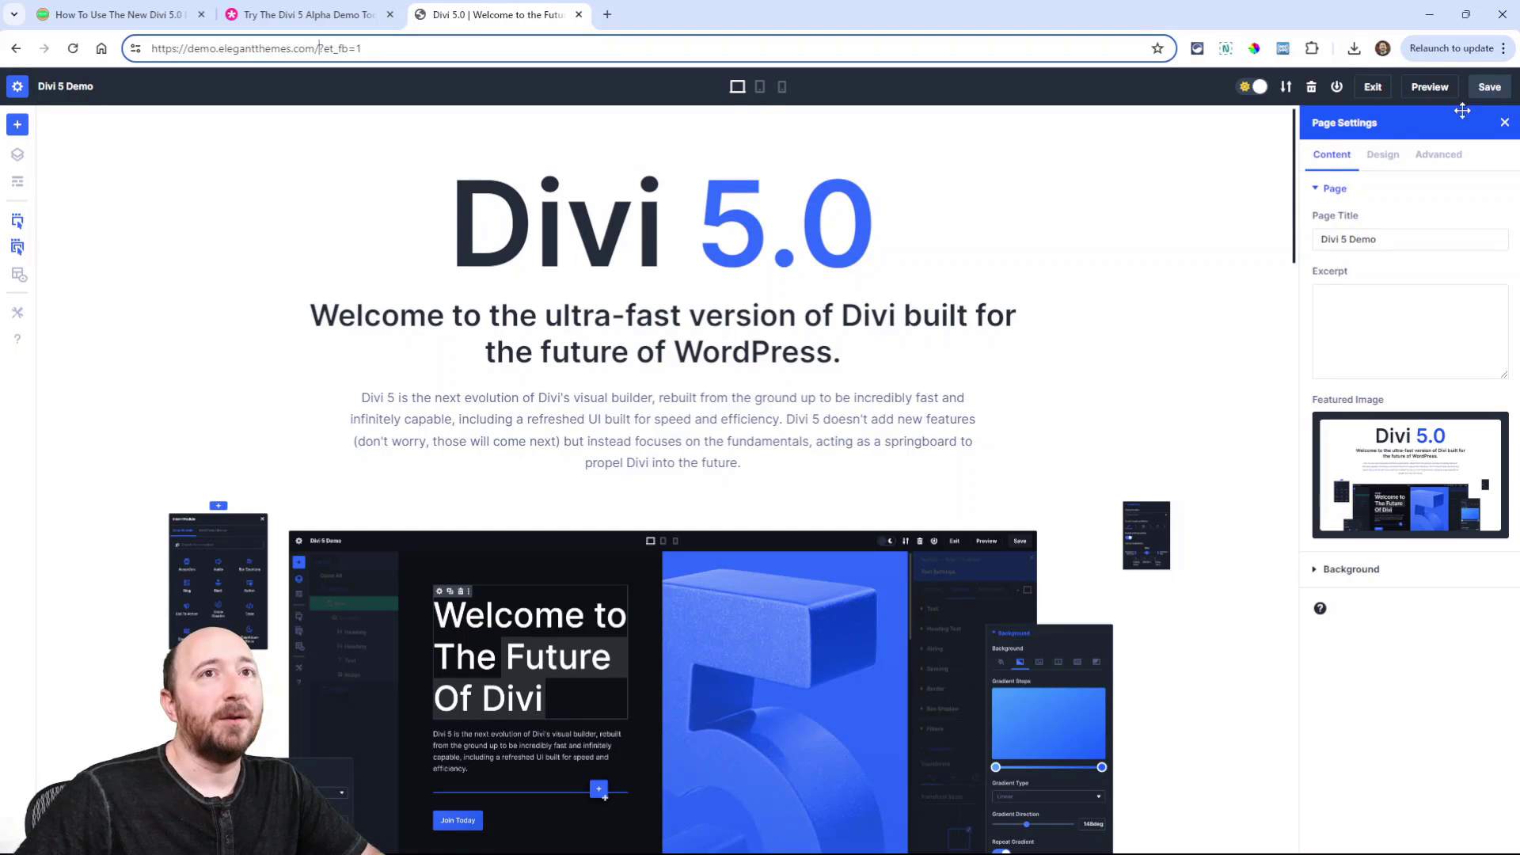
click(1504, 49)
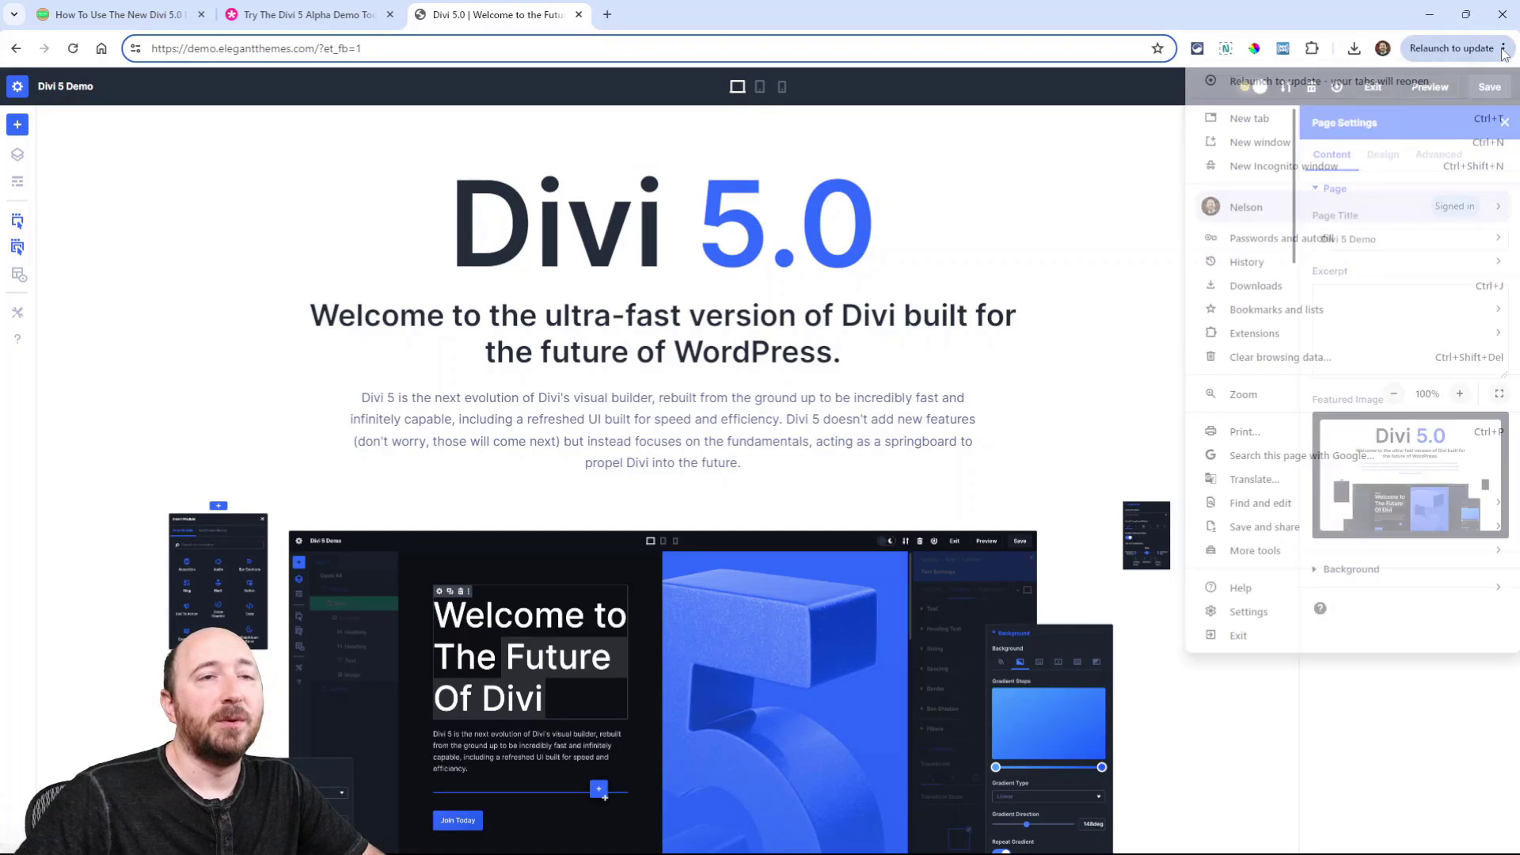
click(1459, 394)
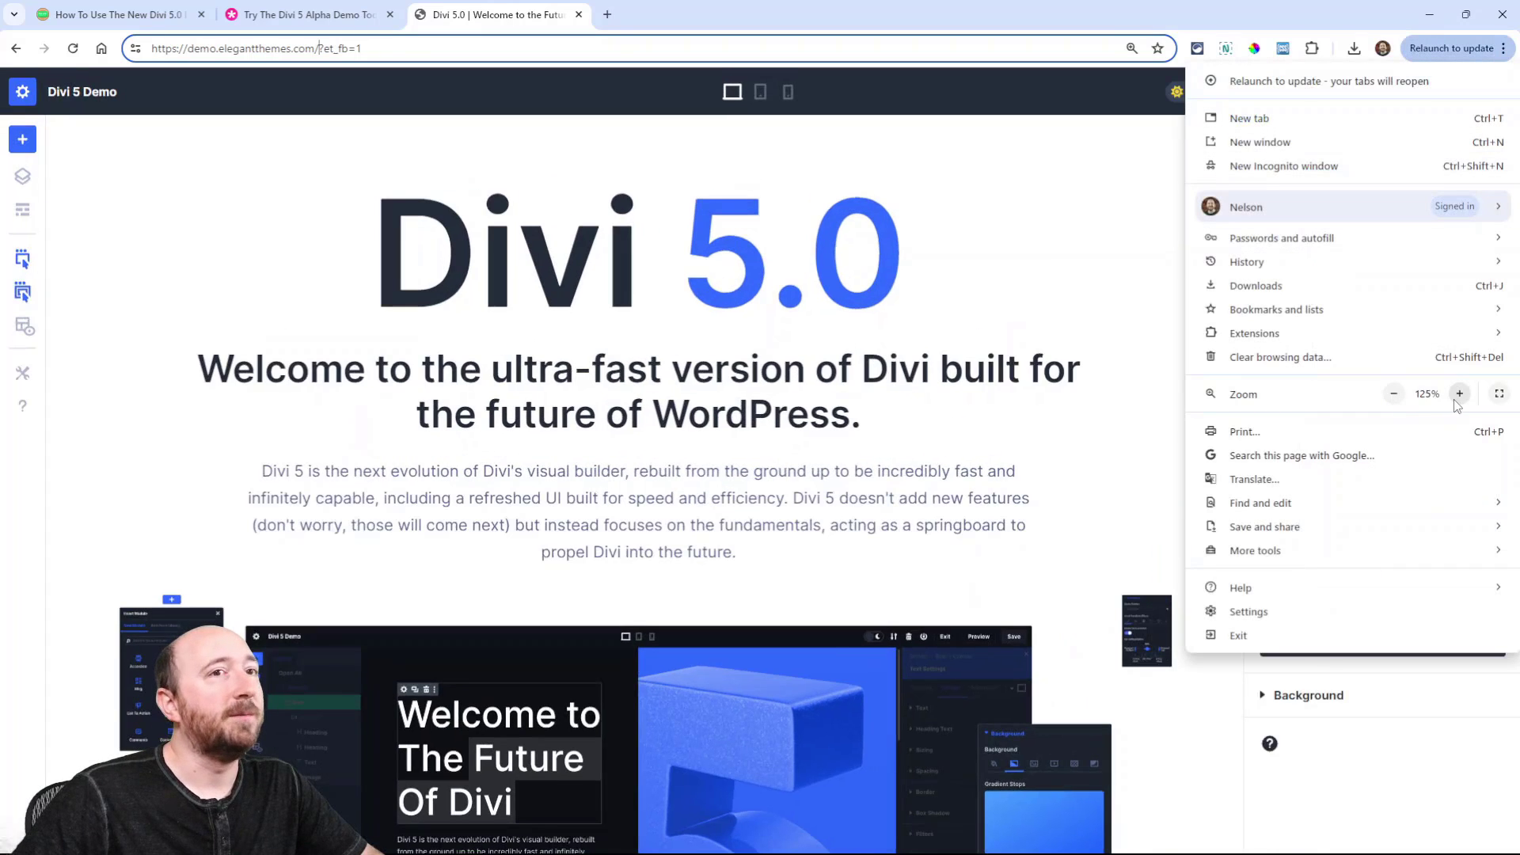
click(1073, 293)
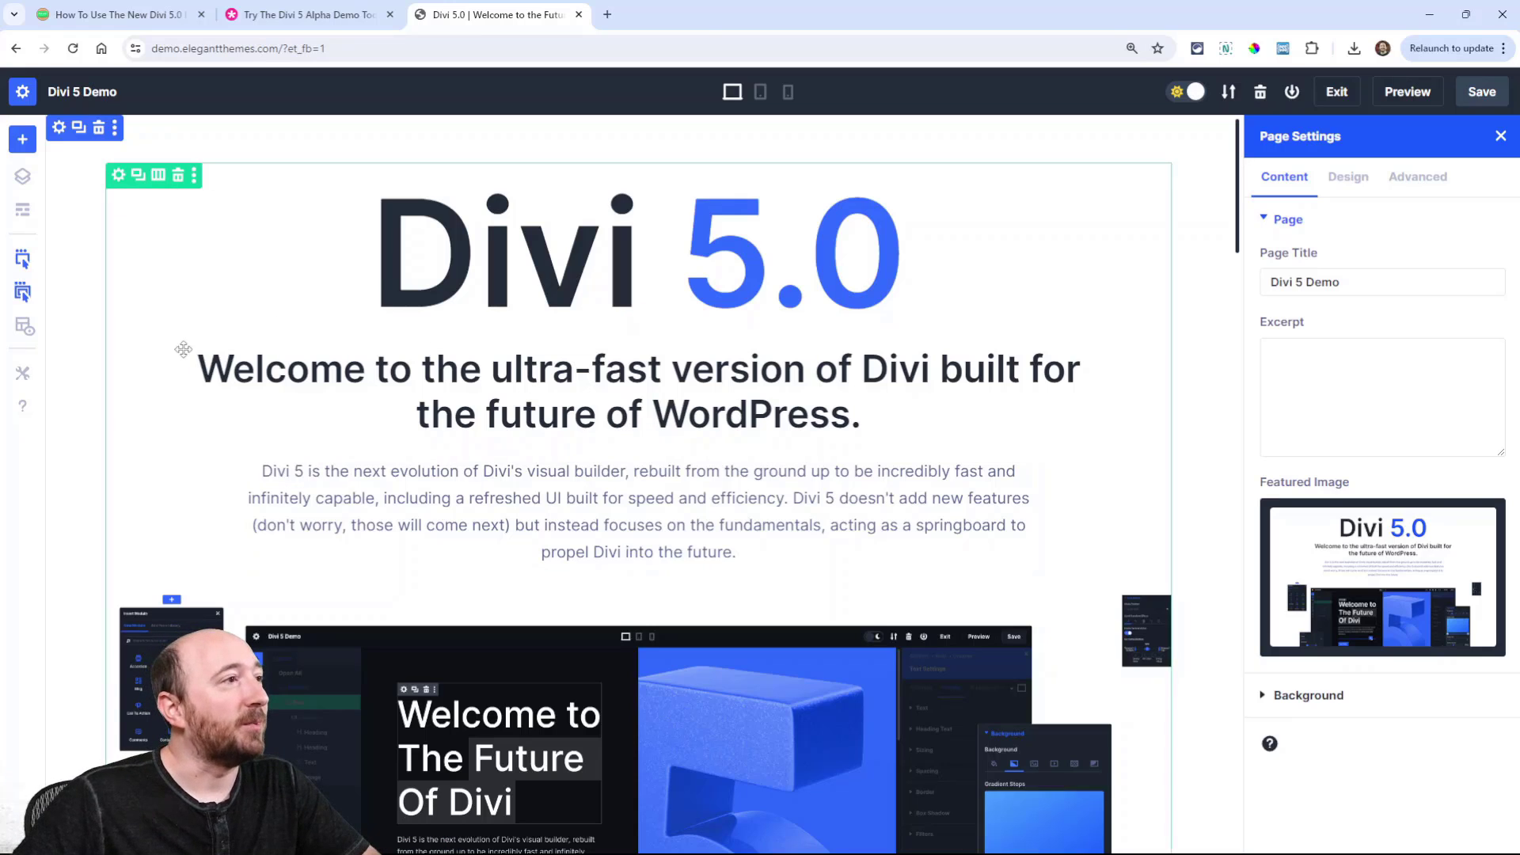
Set the color scheme to Purple in the Builder Settings and close the settings
click(22, 383)
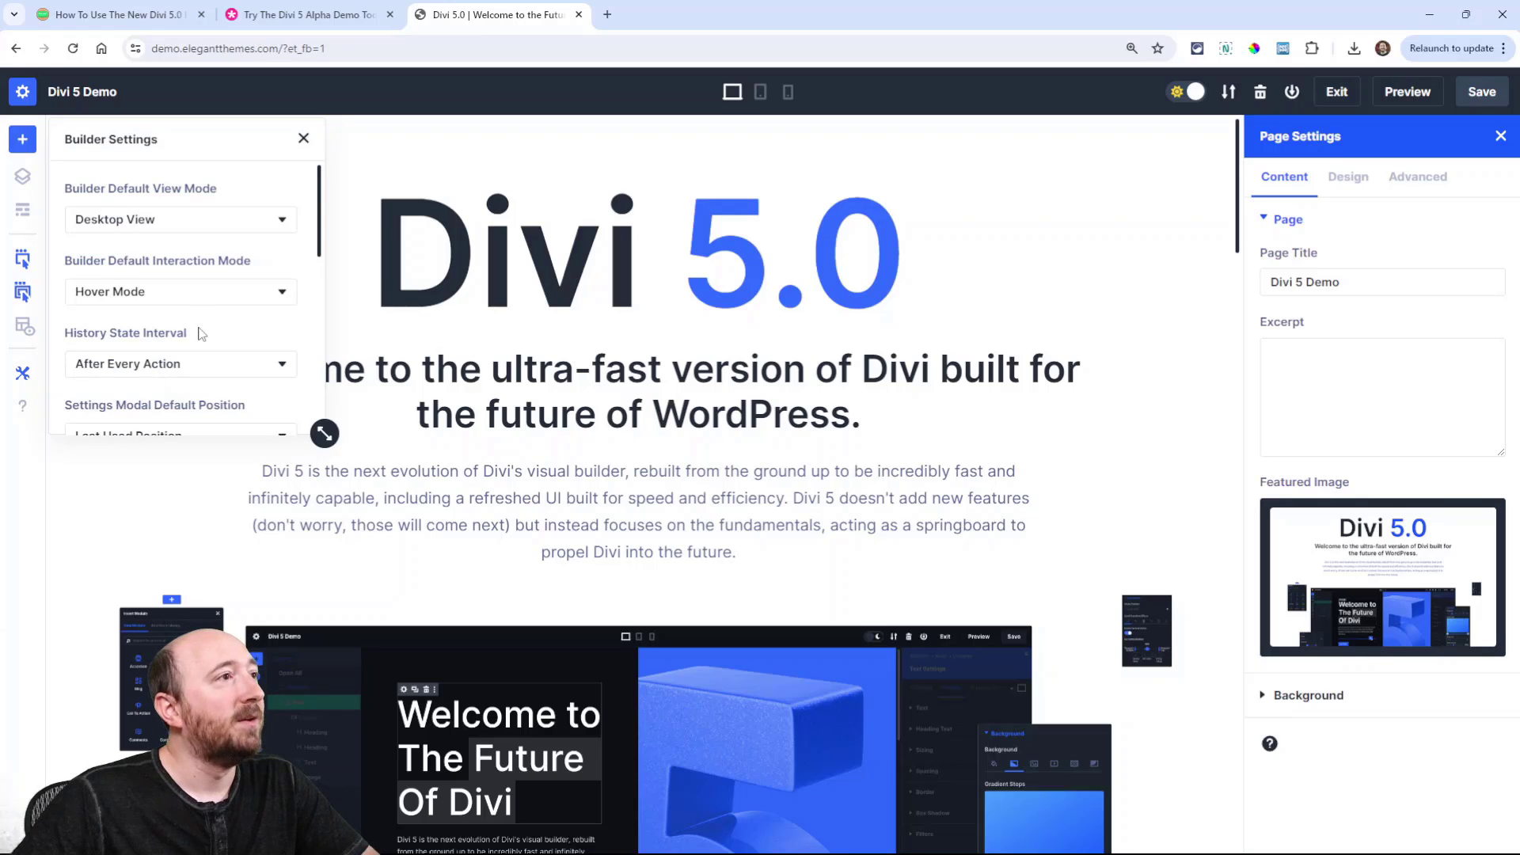
scroll(200, 336, down, 3)
scroll(198, 337, down, 3)
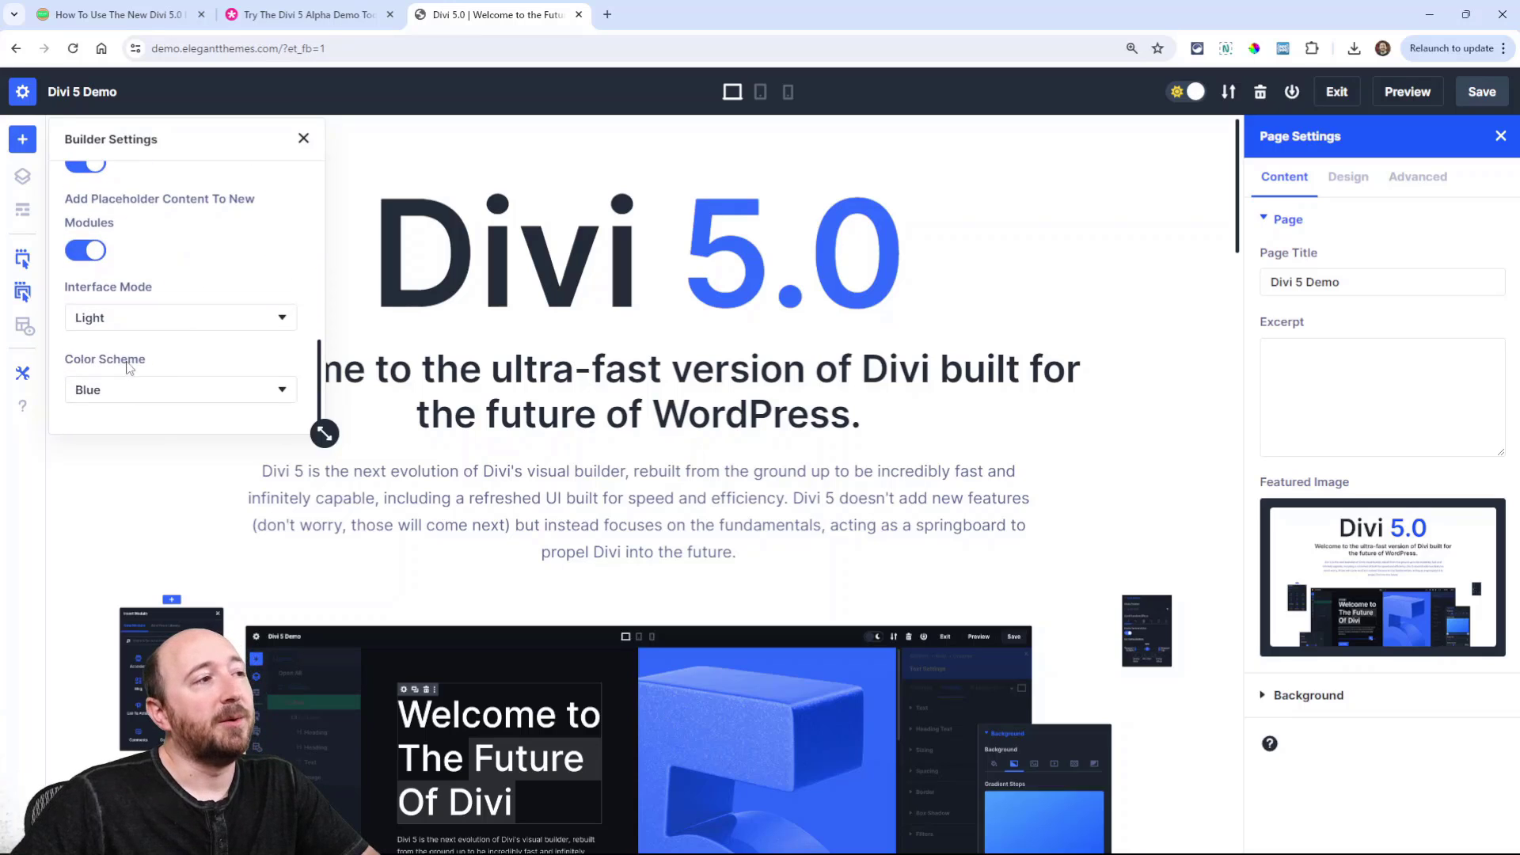
click(103, 393)
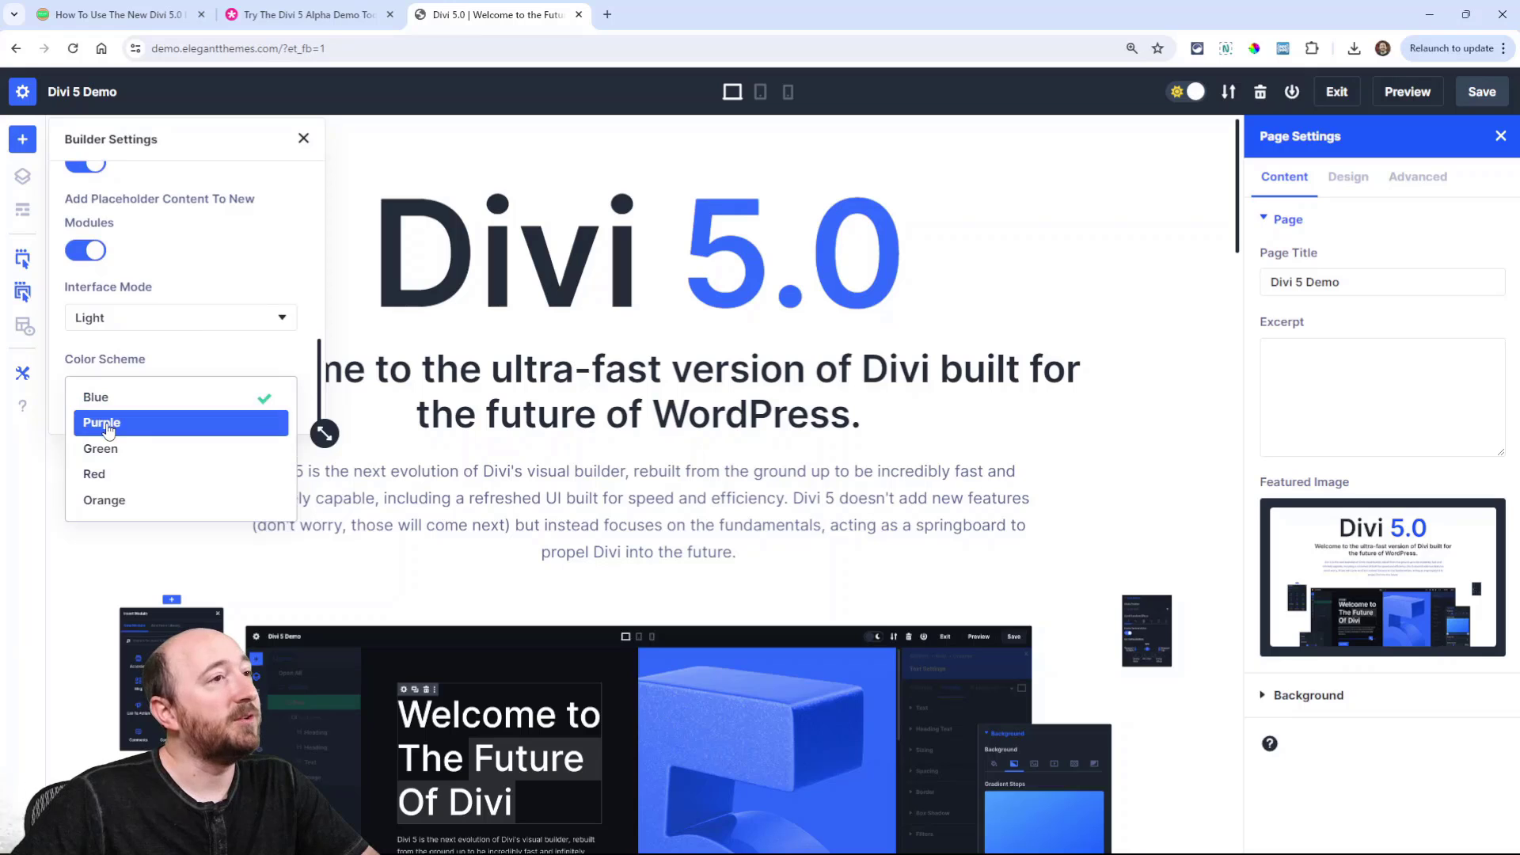
click(103, 423)
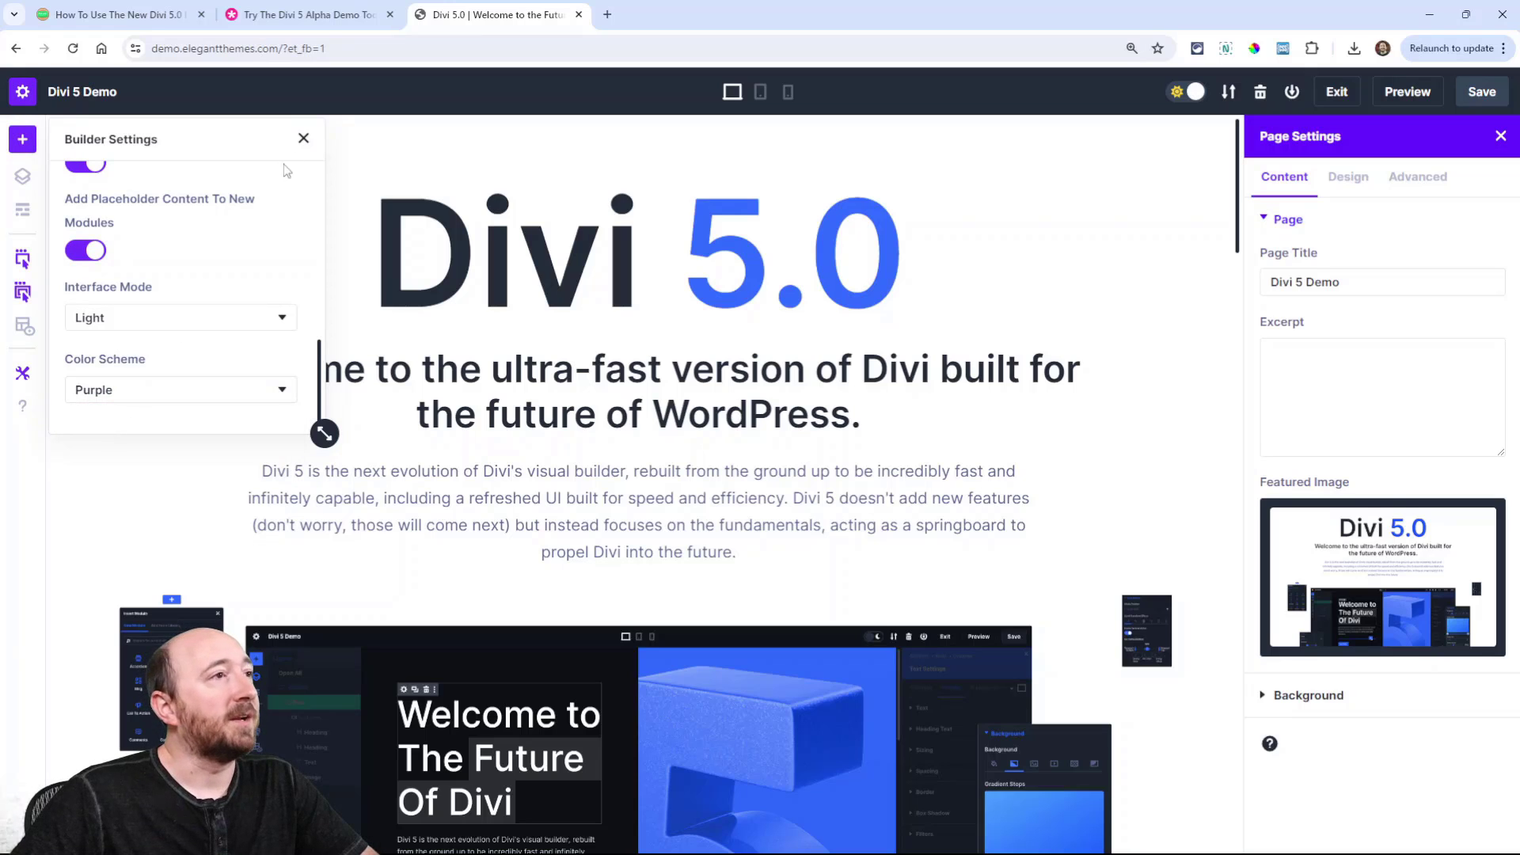
click(302, 139)
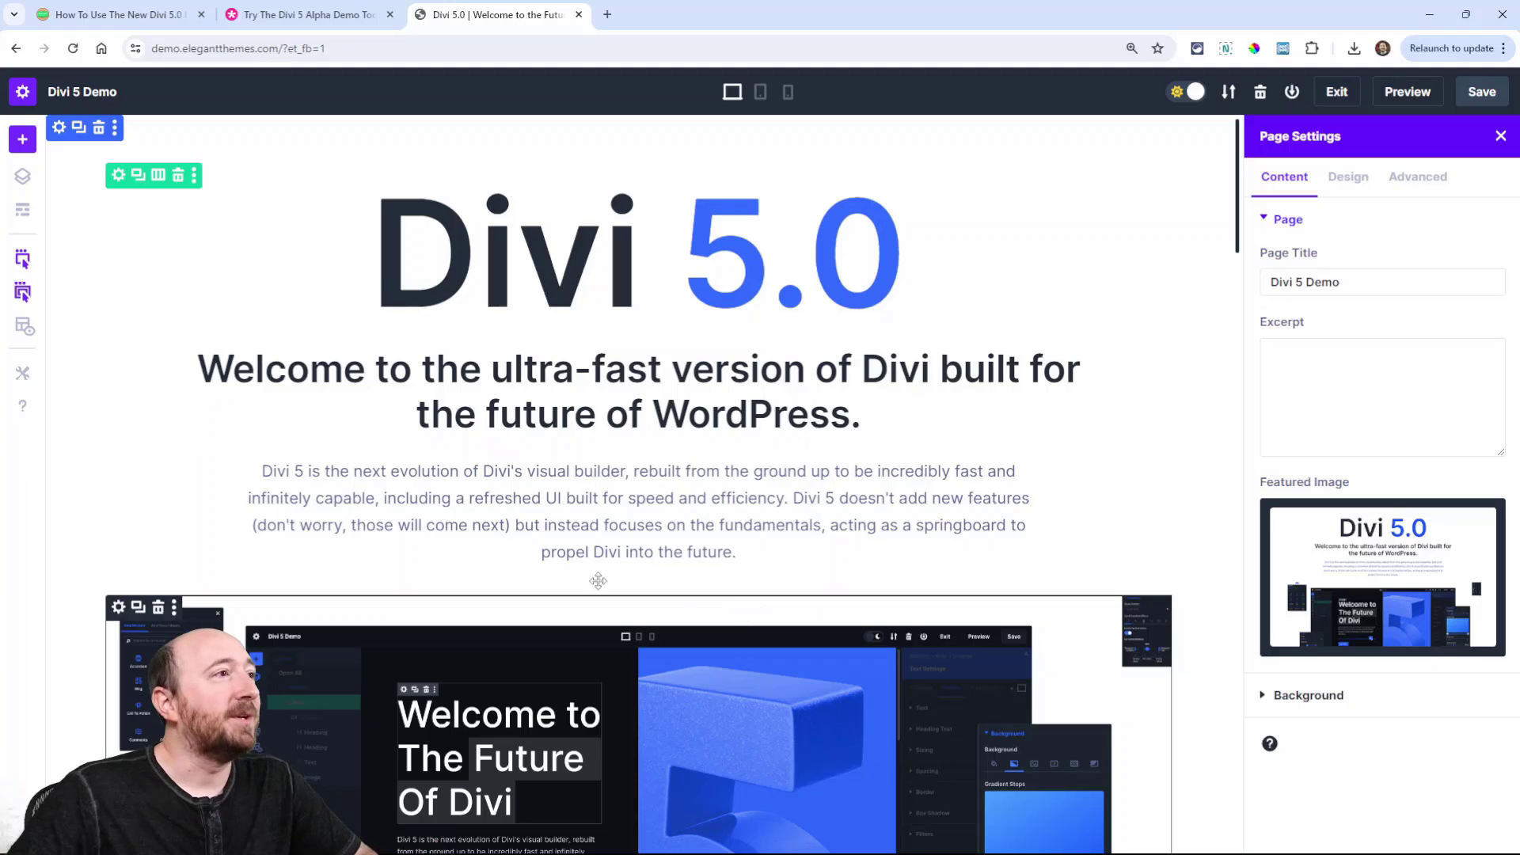
Try the Green, Red and Orange color schemes in the Builder Settings and restore the Blue scheme
click(22, 372)
click(214, 390)
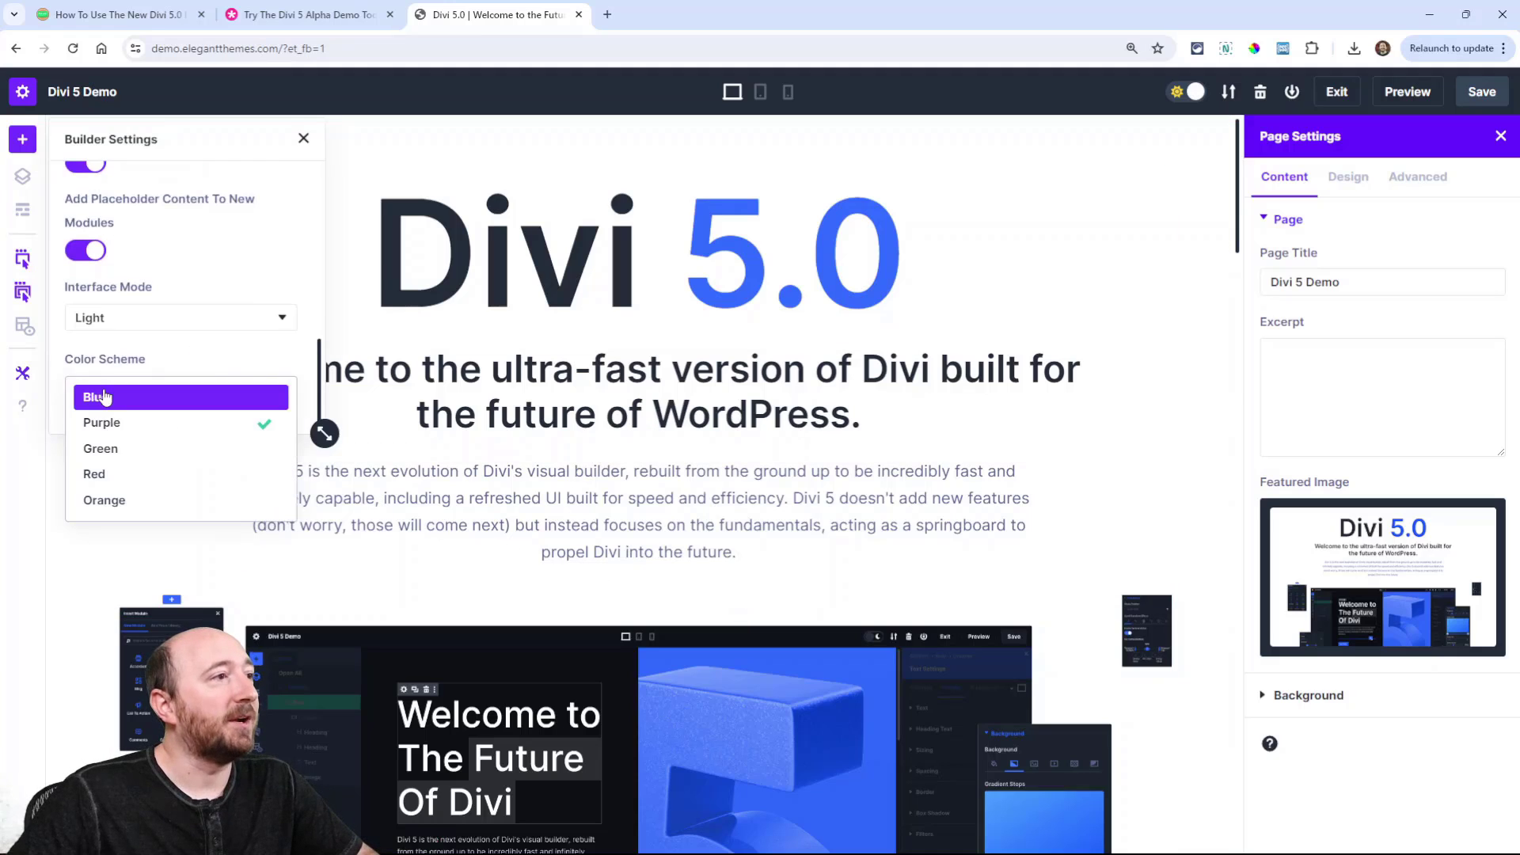
click(111, 443)
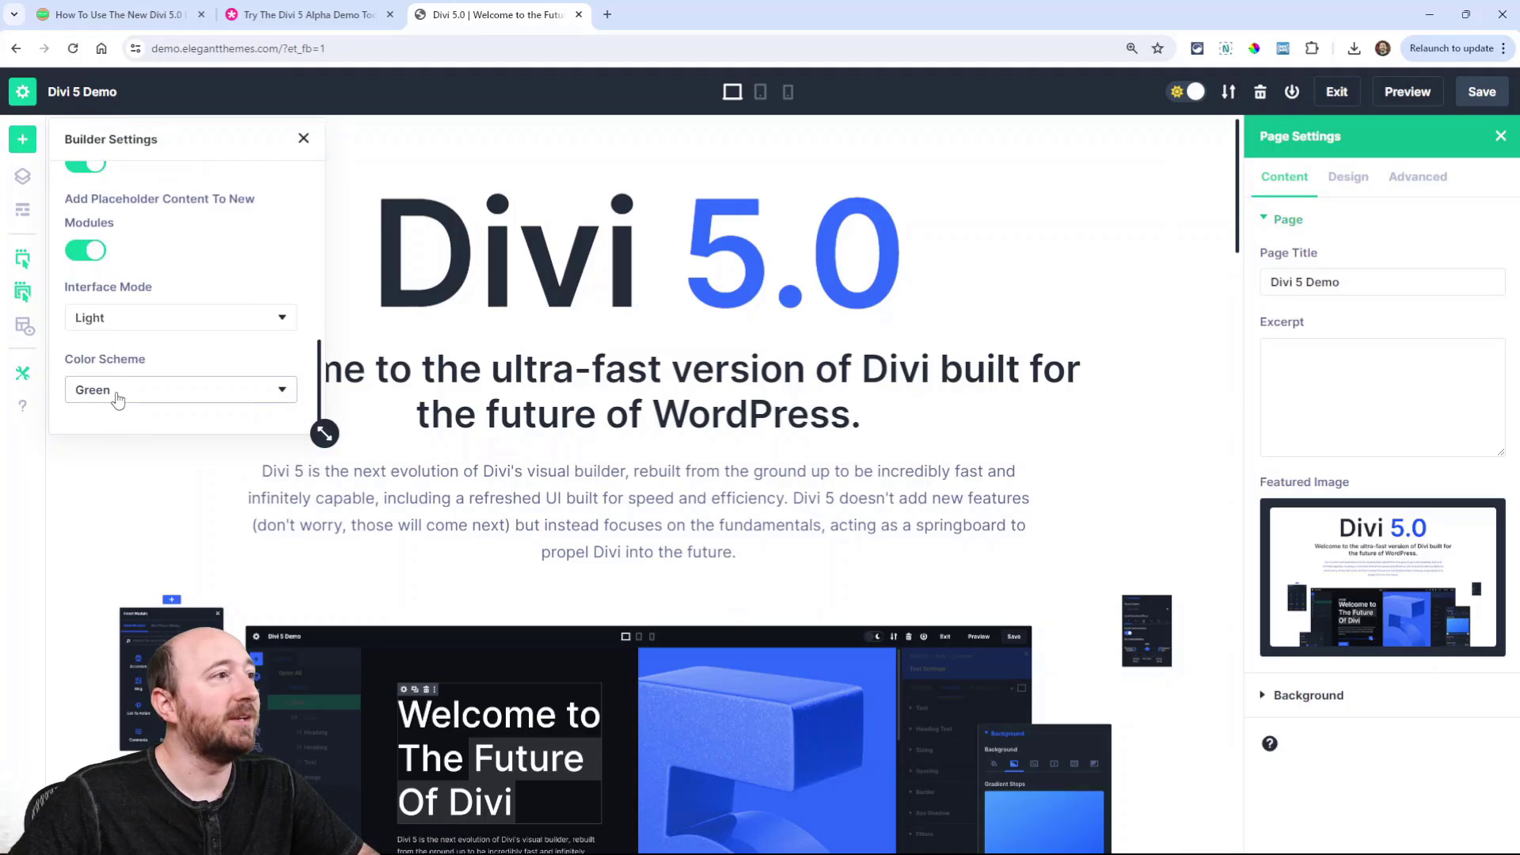
click(116, 396)
click(112, 473)
click(112, 390)
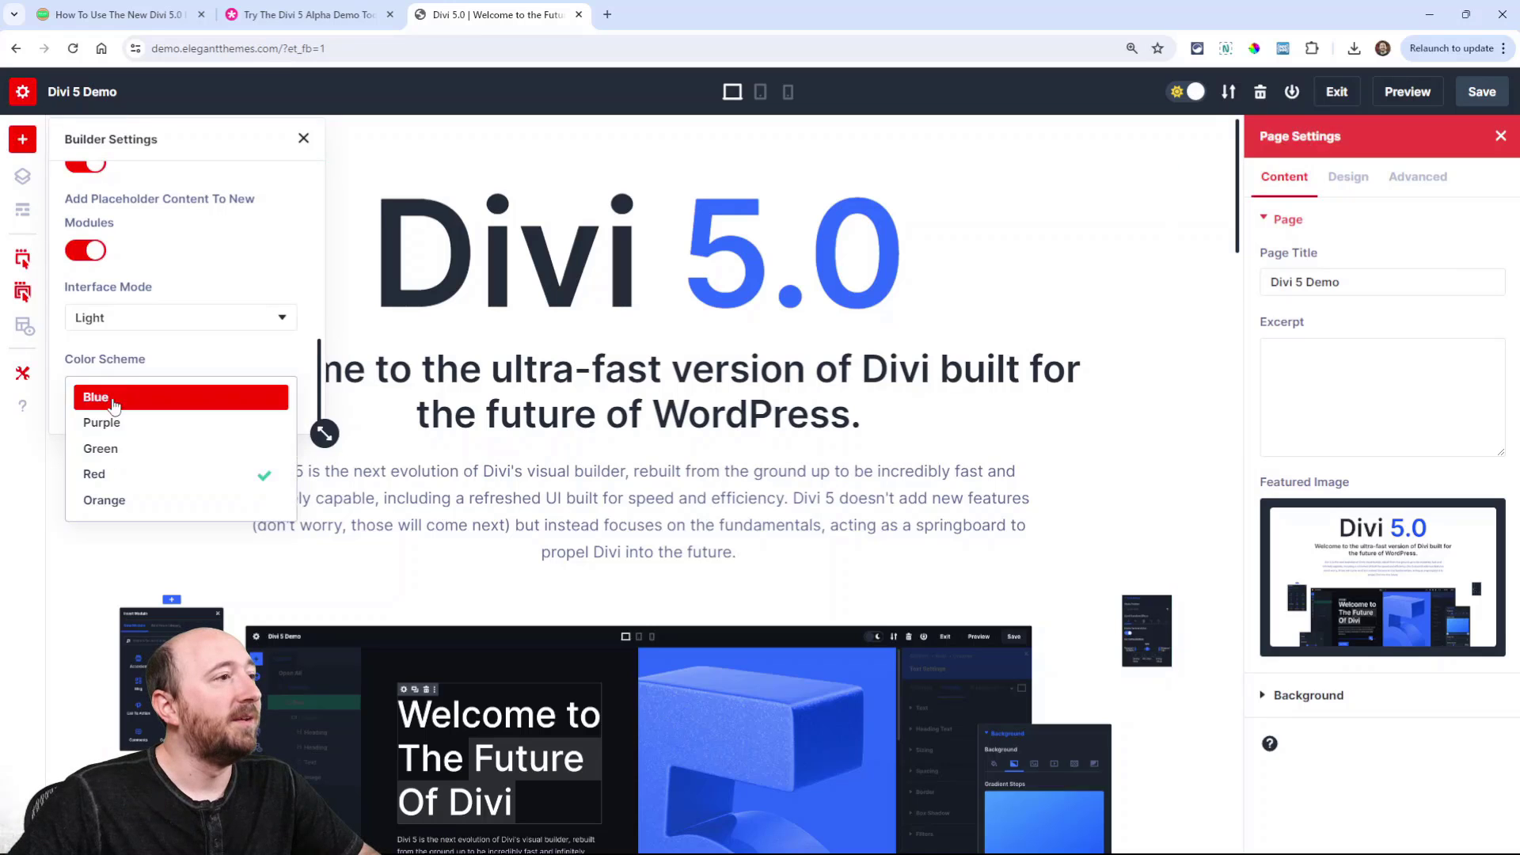
click(119, 500)
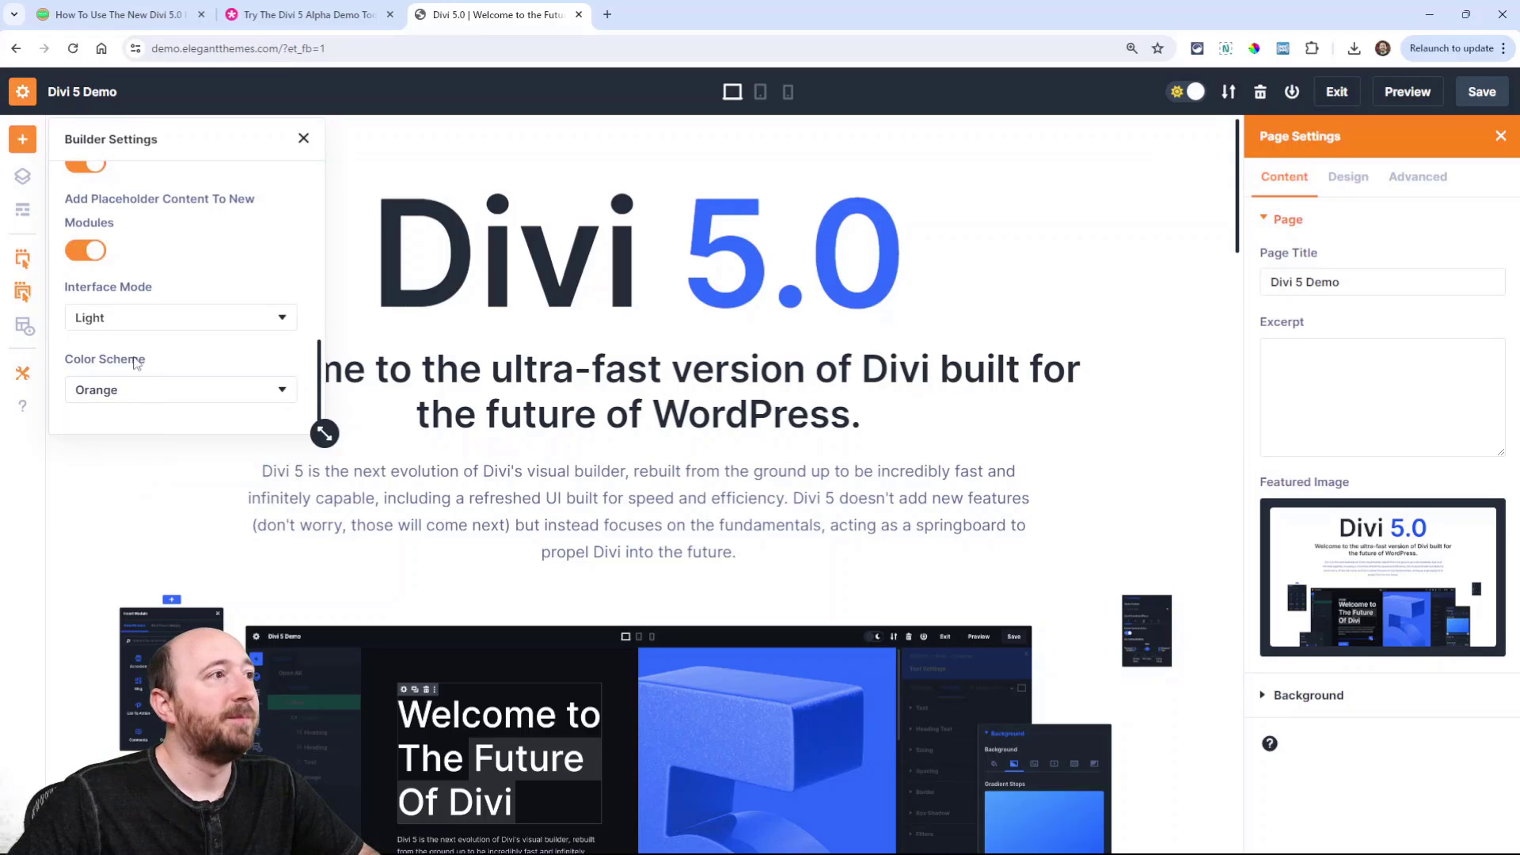
click(98, 394)
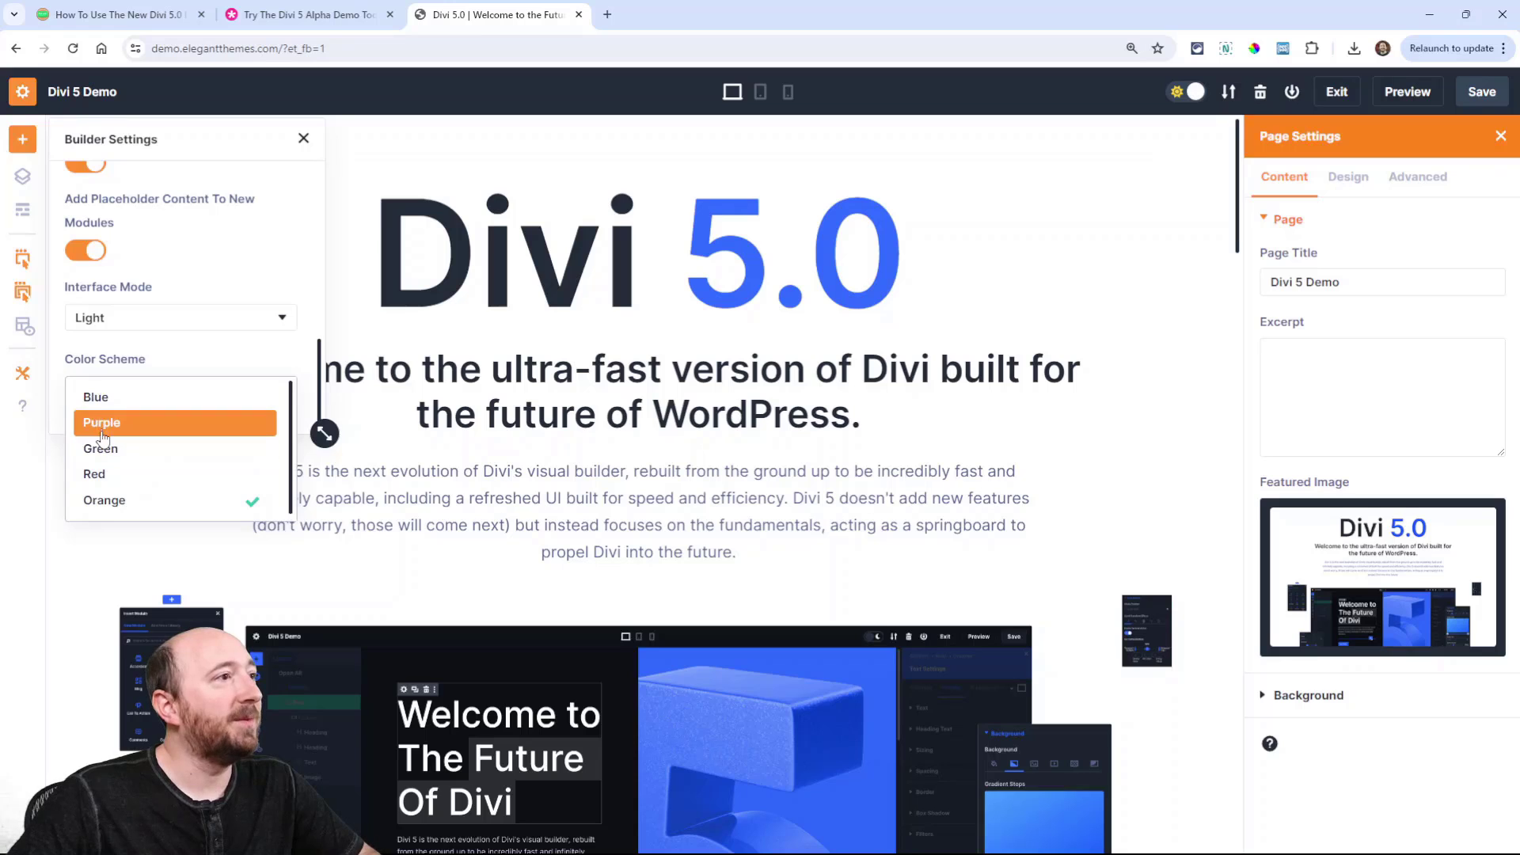
click(104, 408)
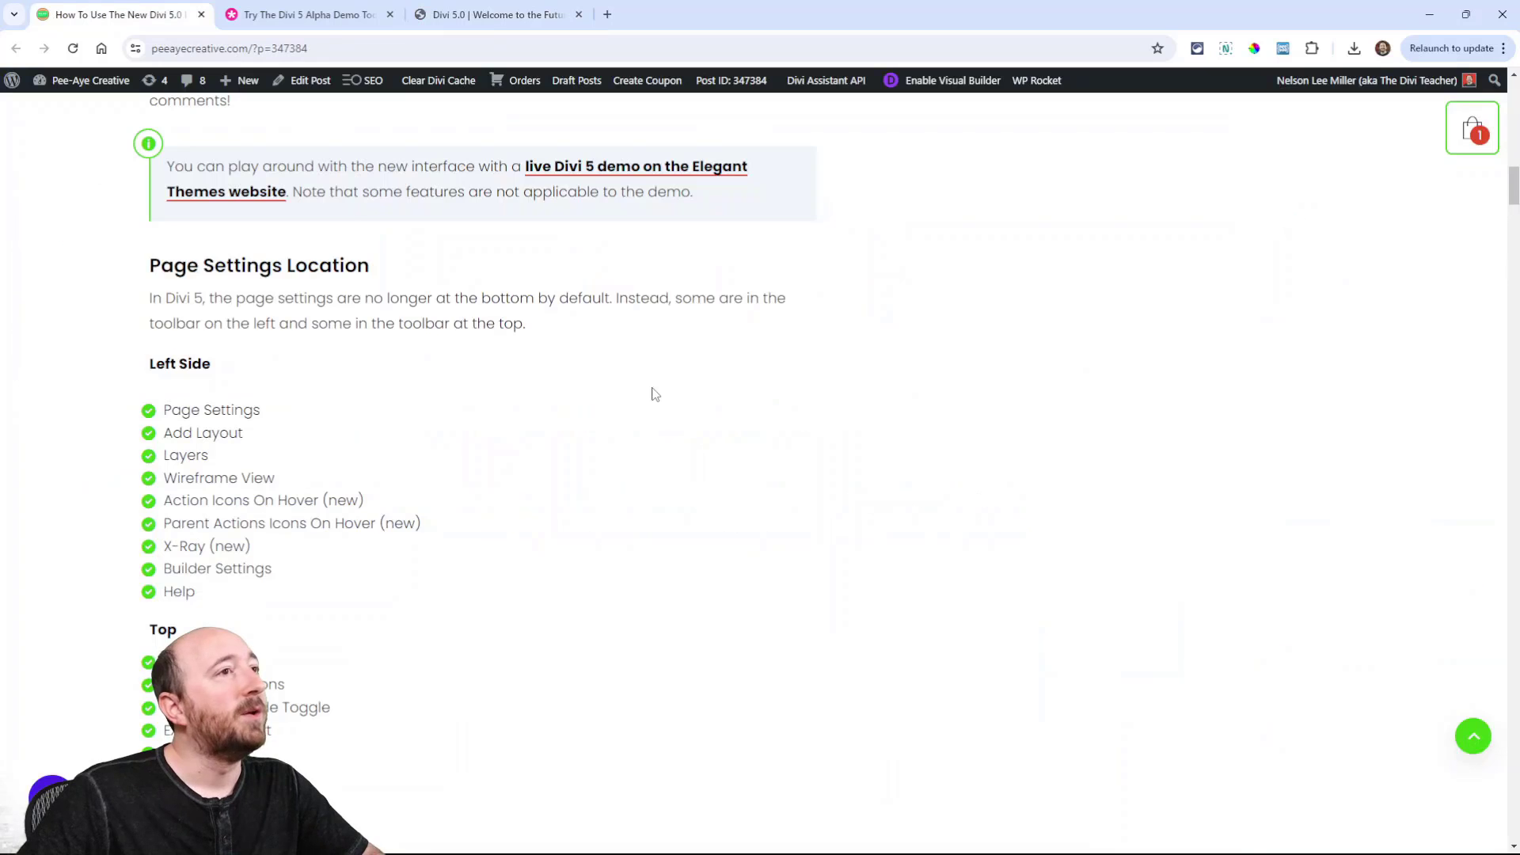
Review the article's Page Settings Location section, including its Left Side and Top lists
scroll(651, 394, down, 1)
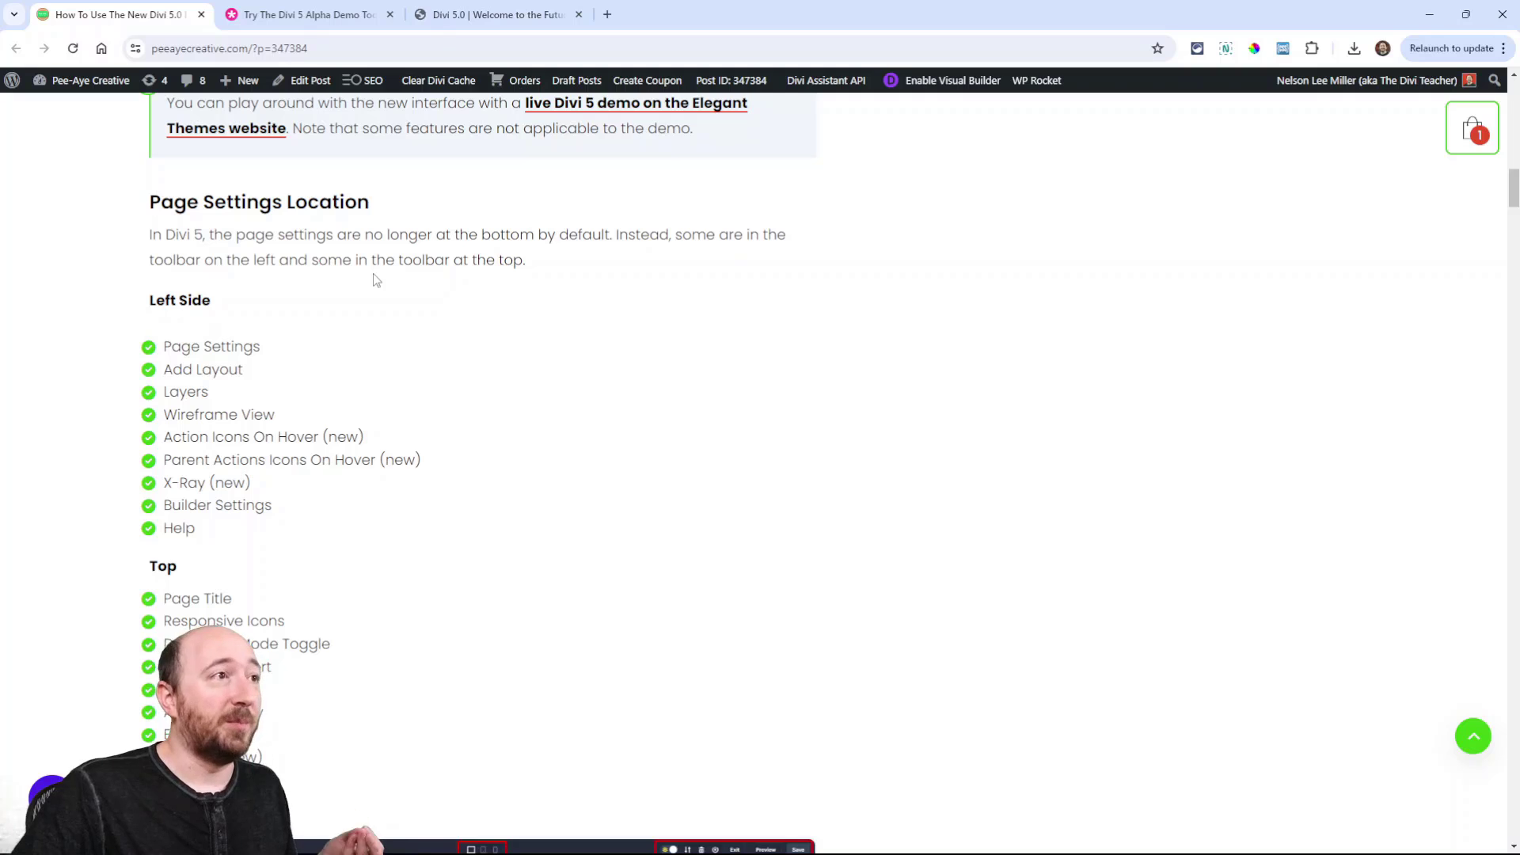
scroll(530, 362, down, 1)
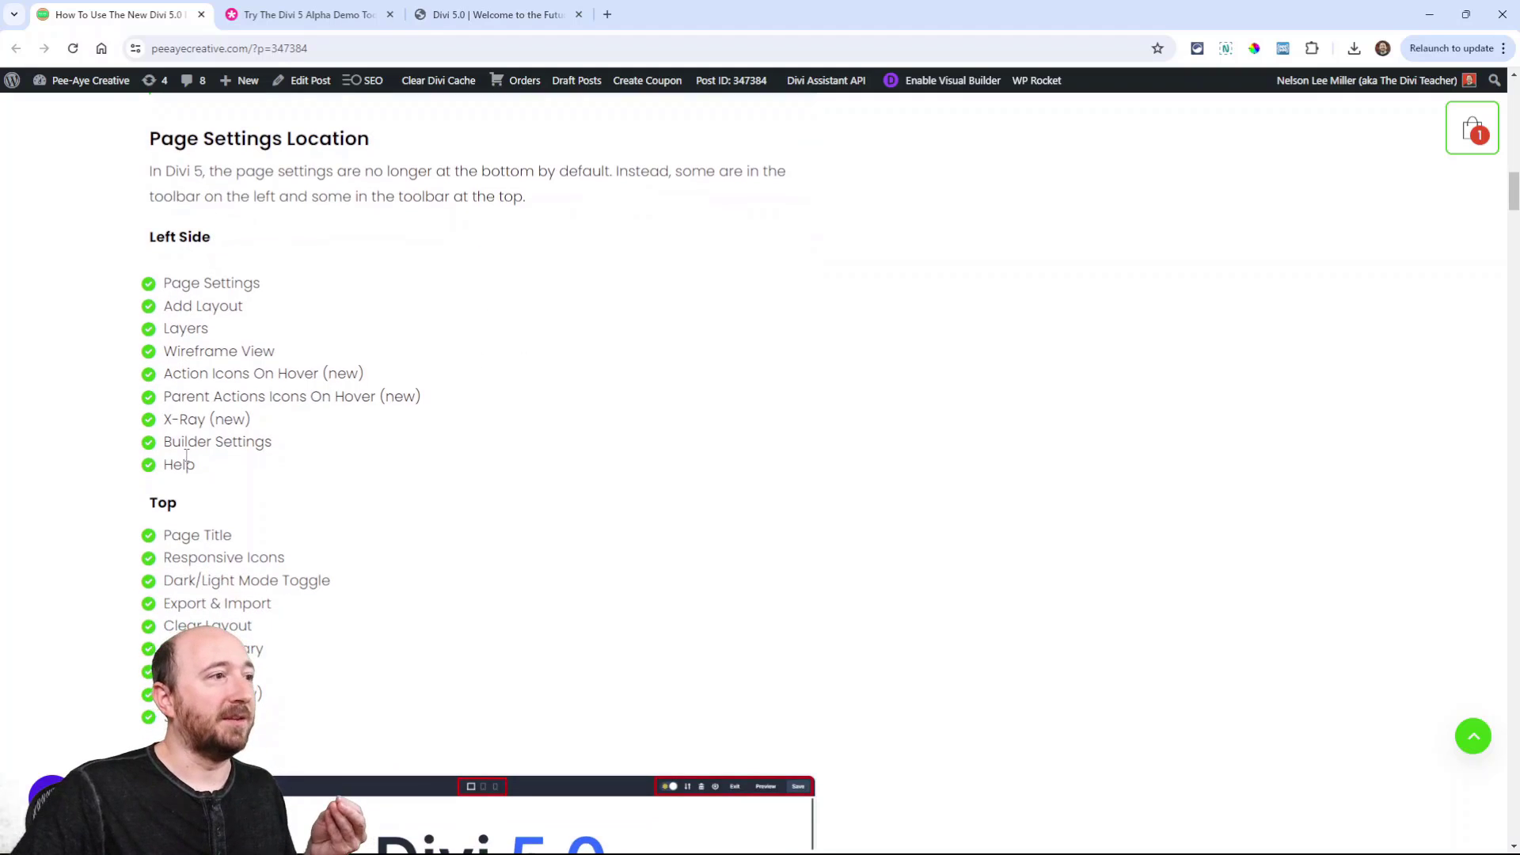
scroll(318, 331, down, 6)
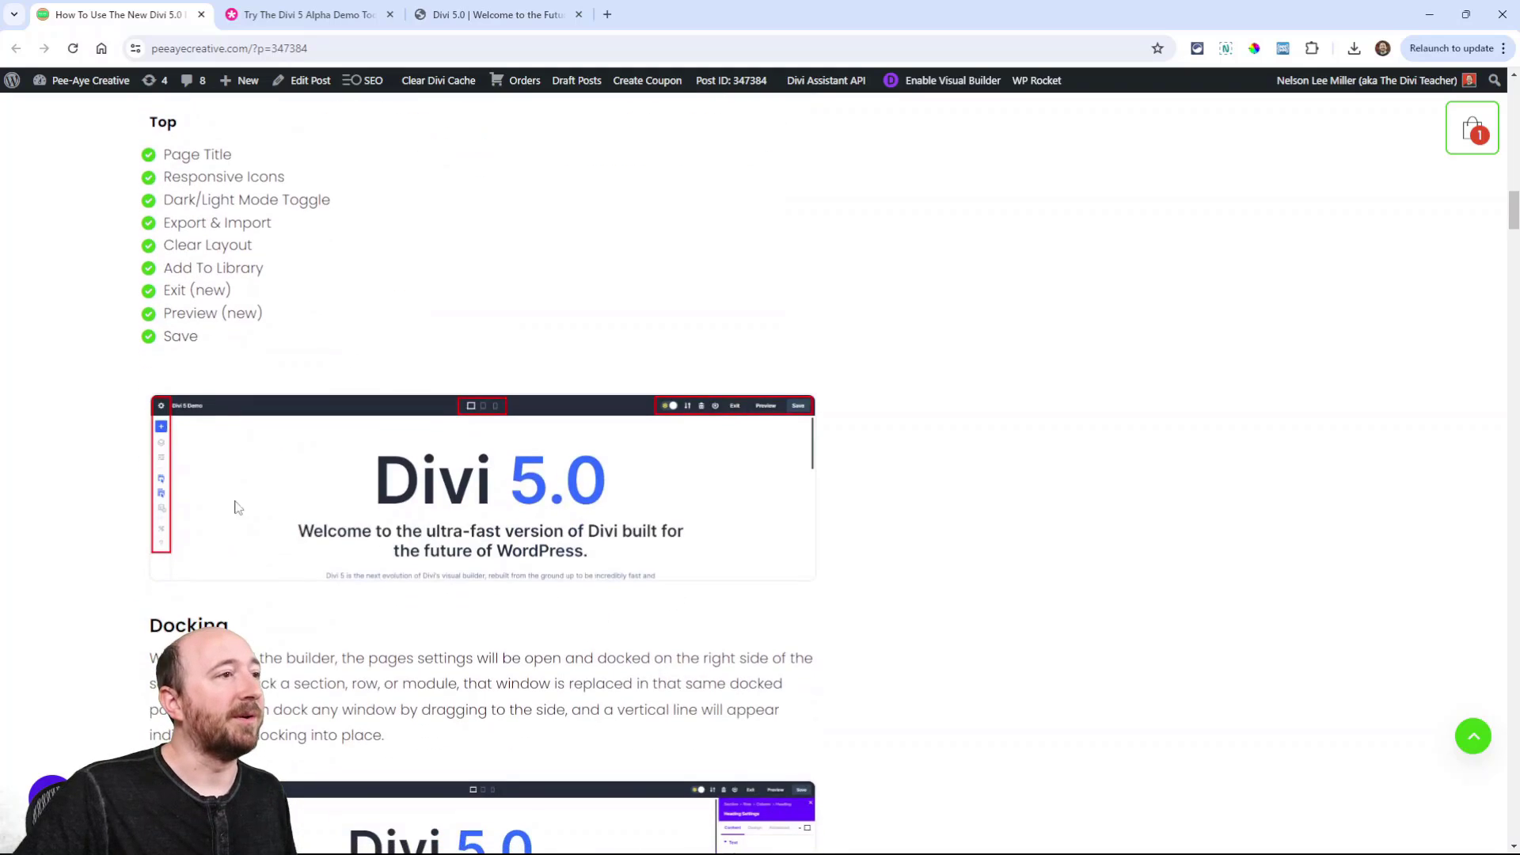
scroll(435, 512, up, 3)
In the Divi 5 demo, close and reopen the Page Settings, and dock the floating settings window beside the canvas
click(495, 14)
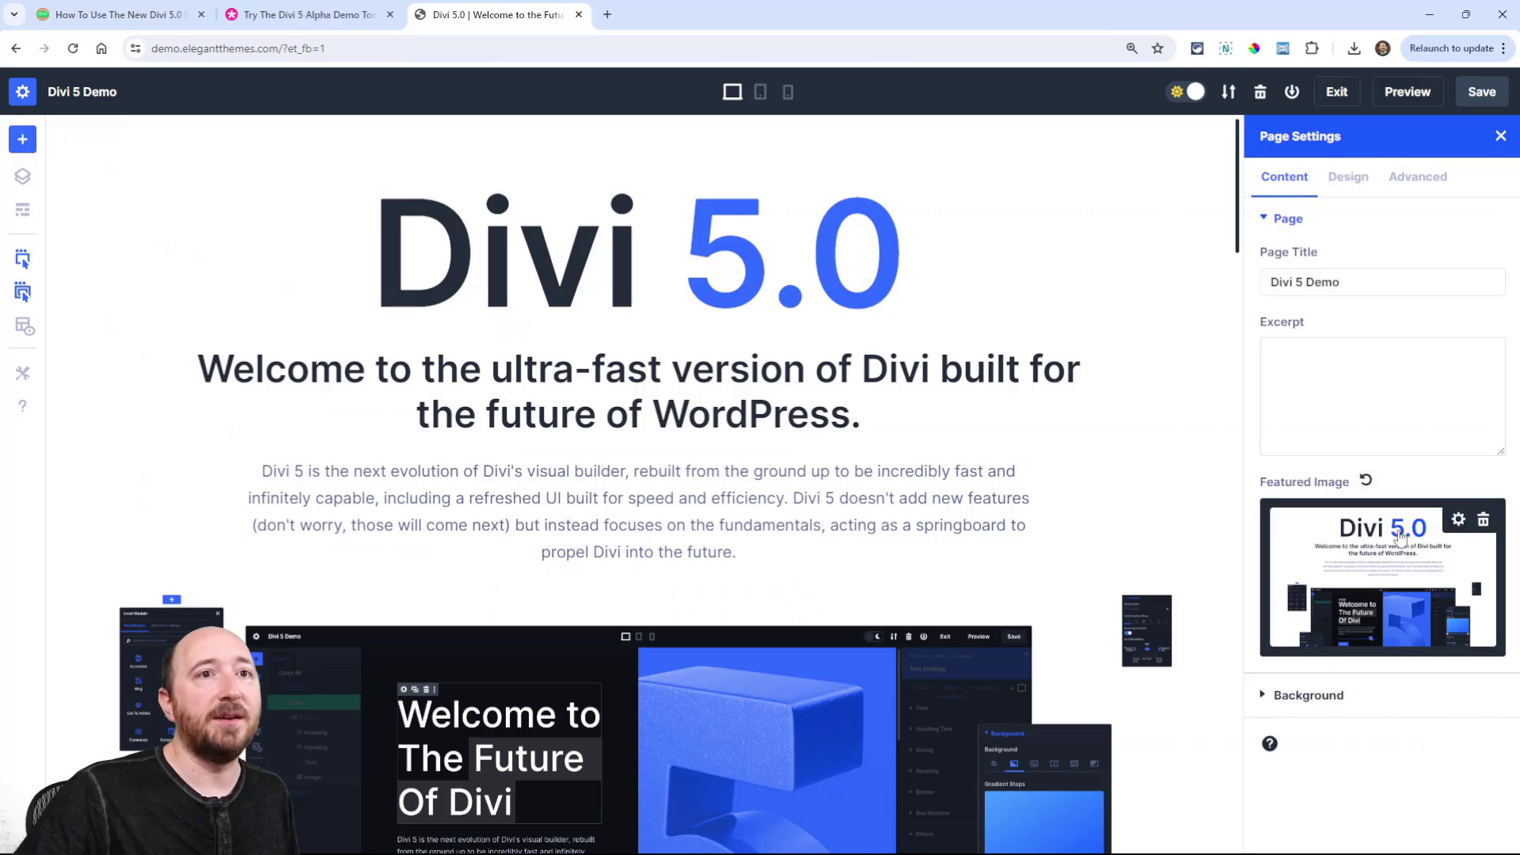
click(23, 97)
click(22, 96)
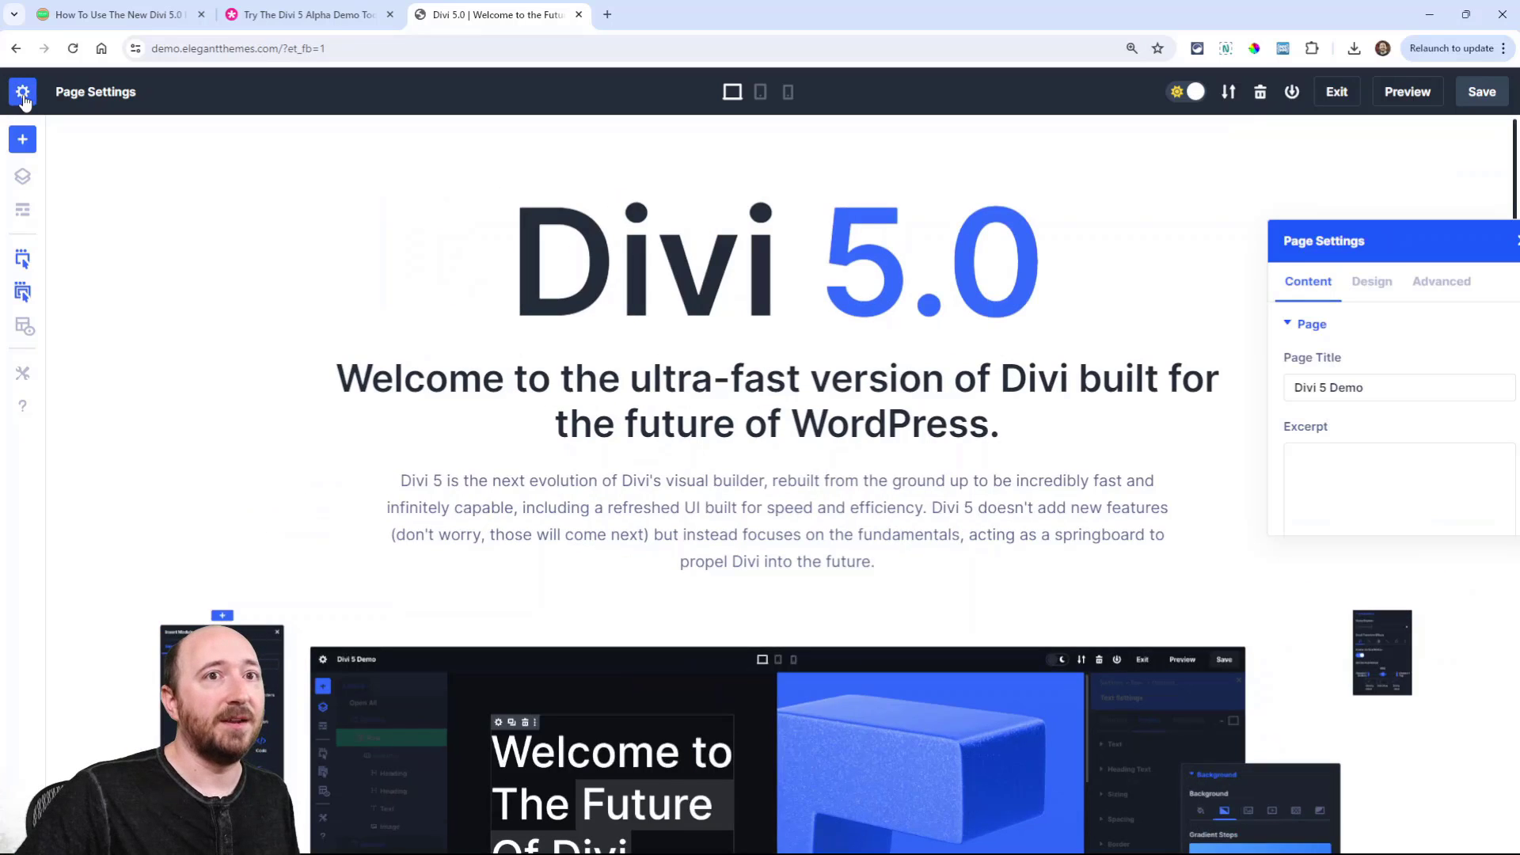
drag(1428, 241, 1422, 150)
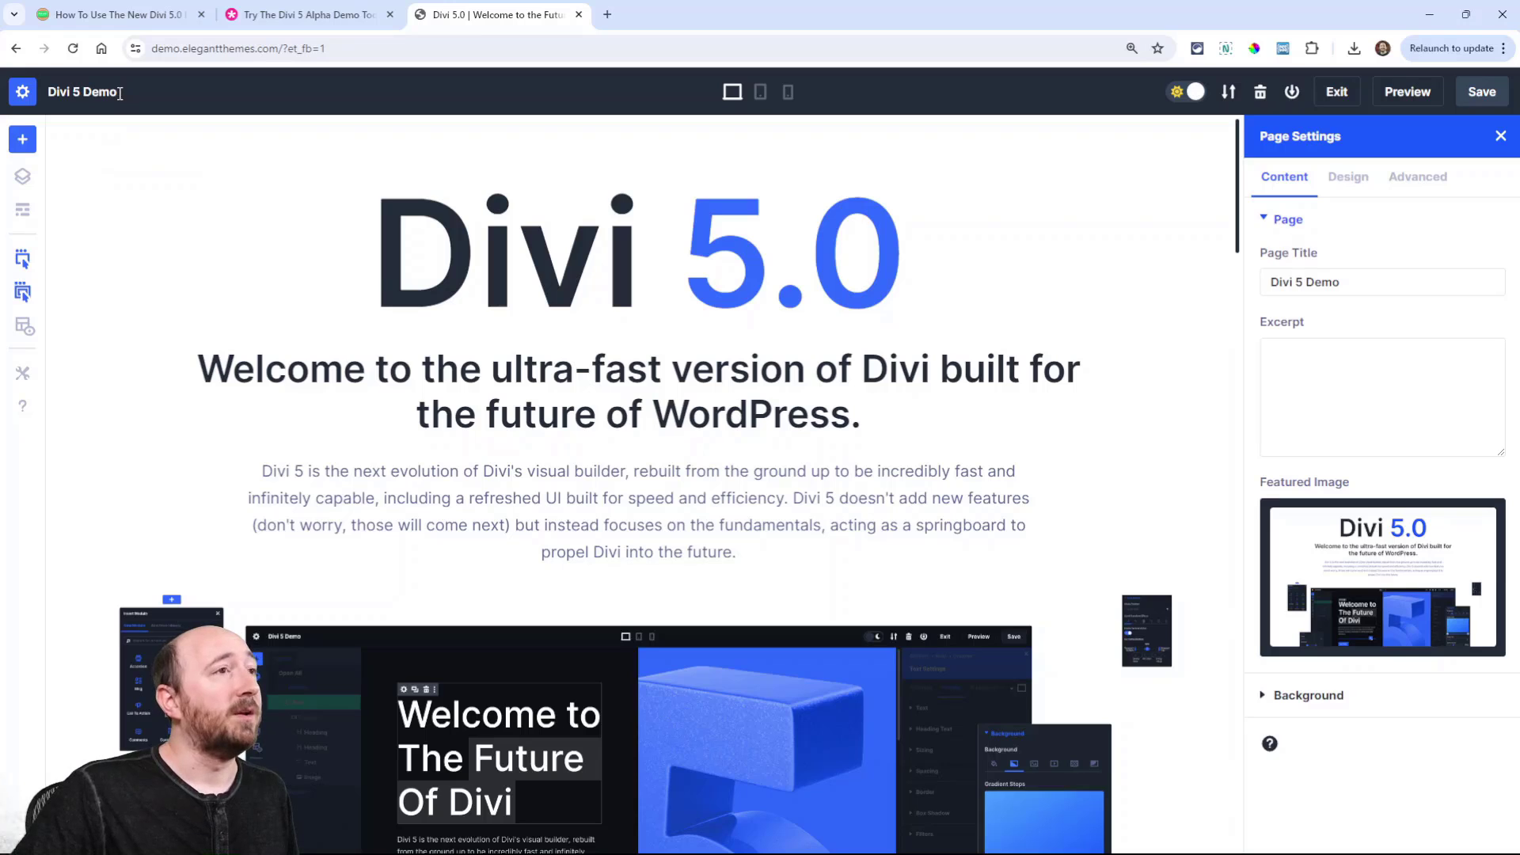
click(1284, 287)
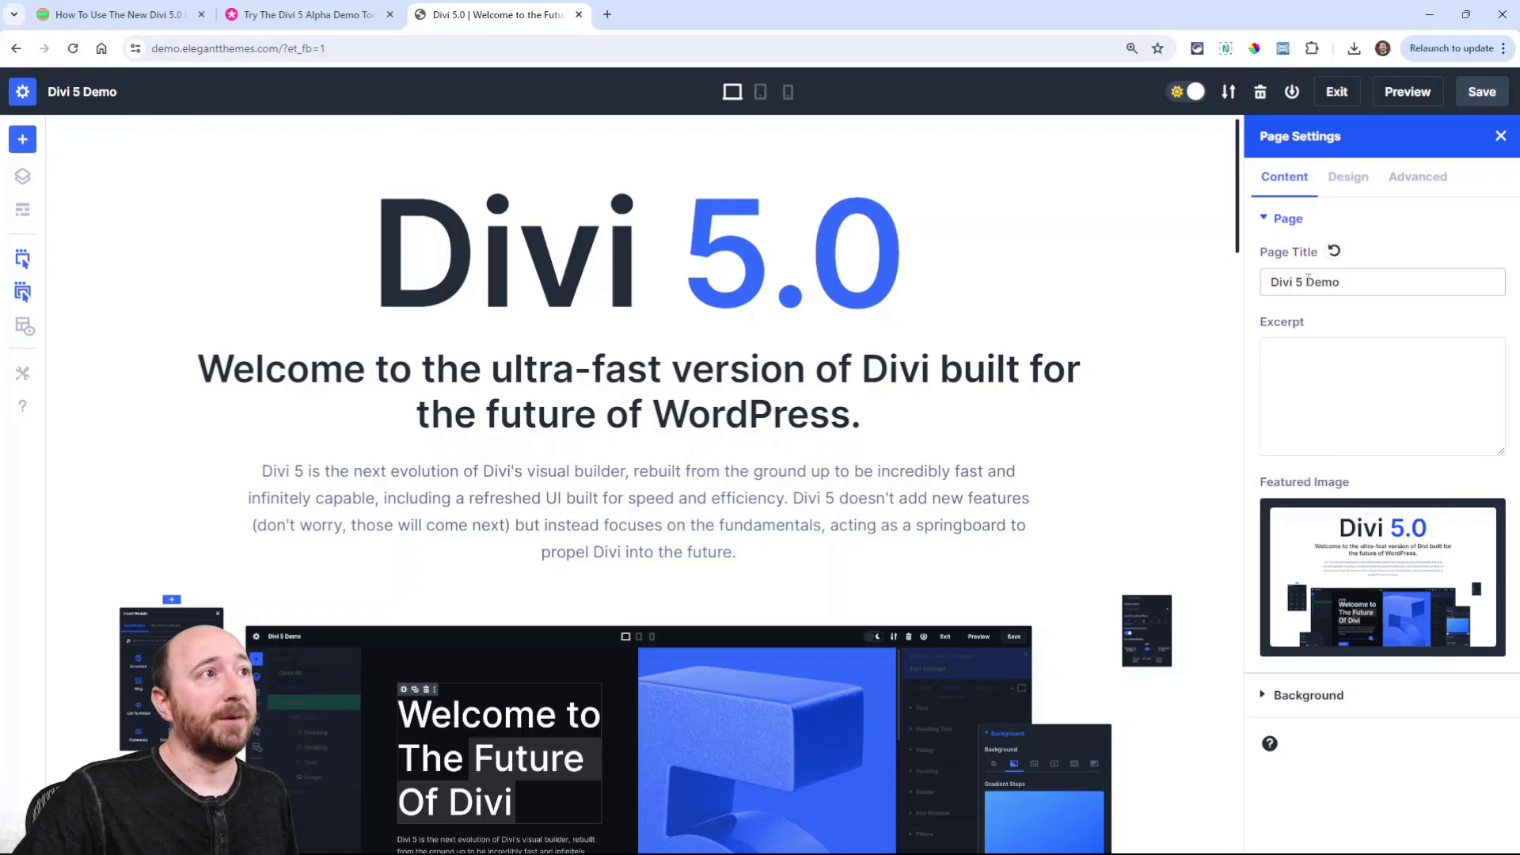
Show the page's Layers, expand the first Section and open the settings of its Row
click(21, 179)
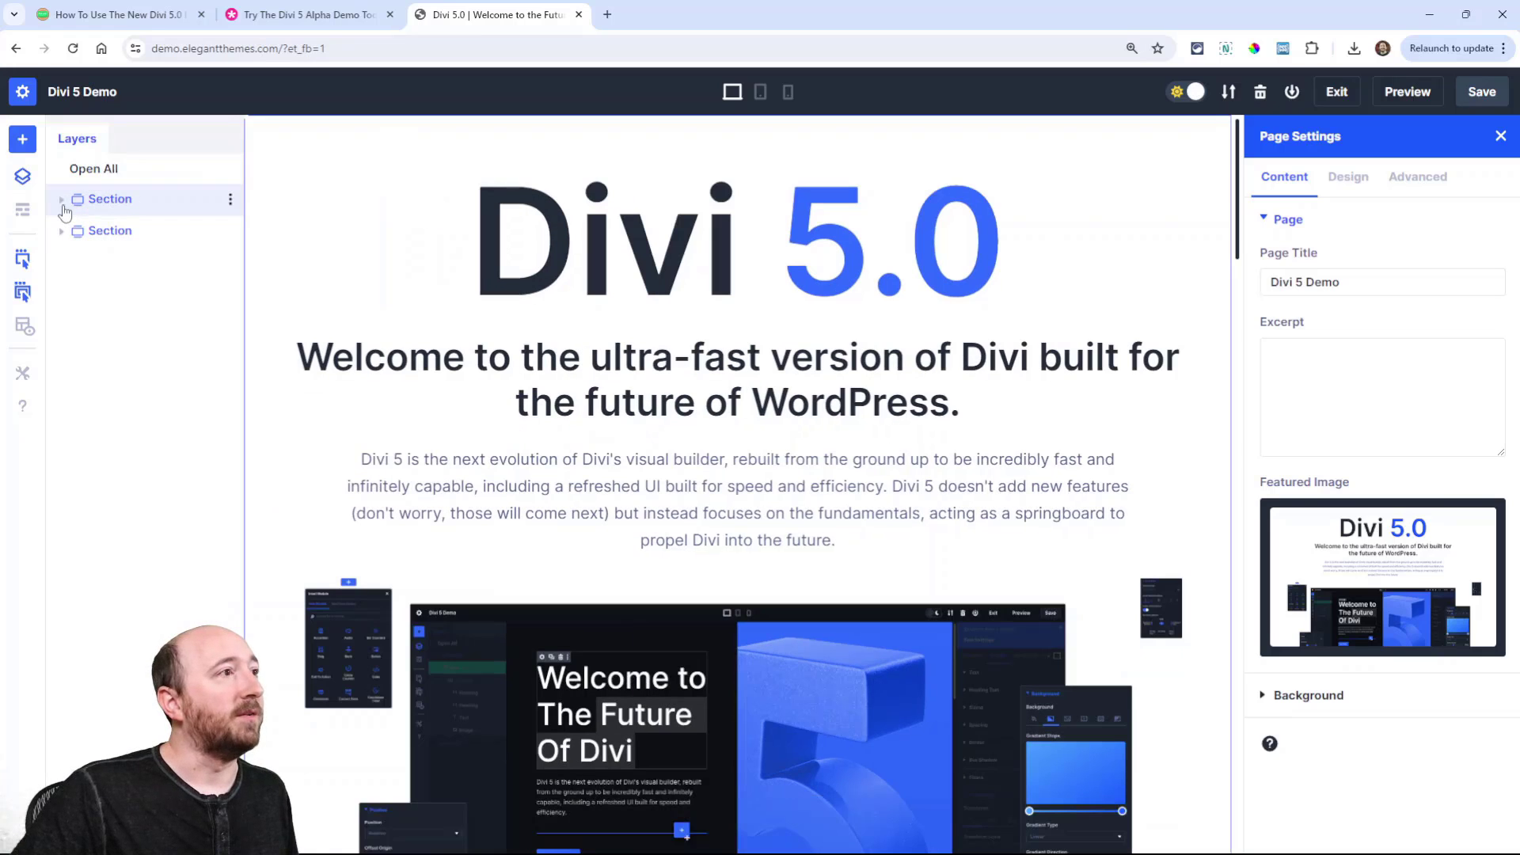
click(62, 203)
click(77, 240)
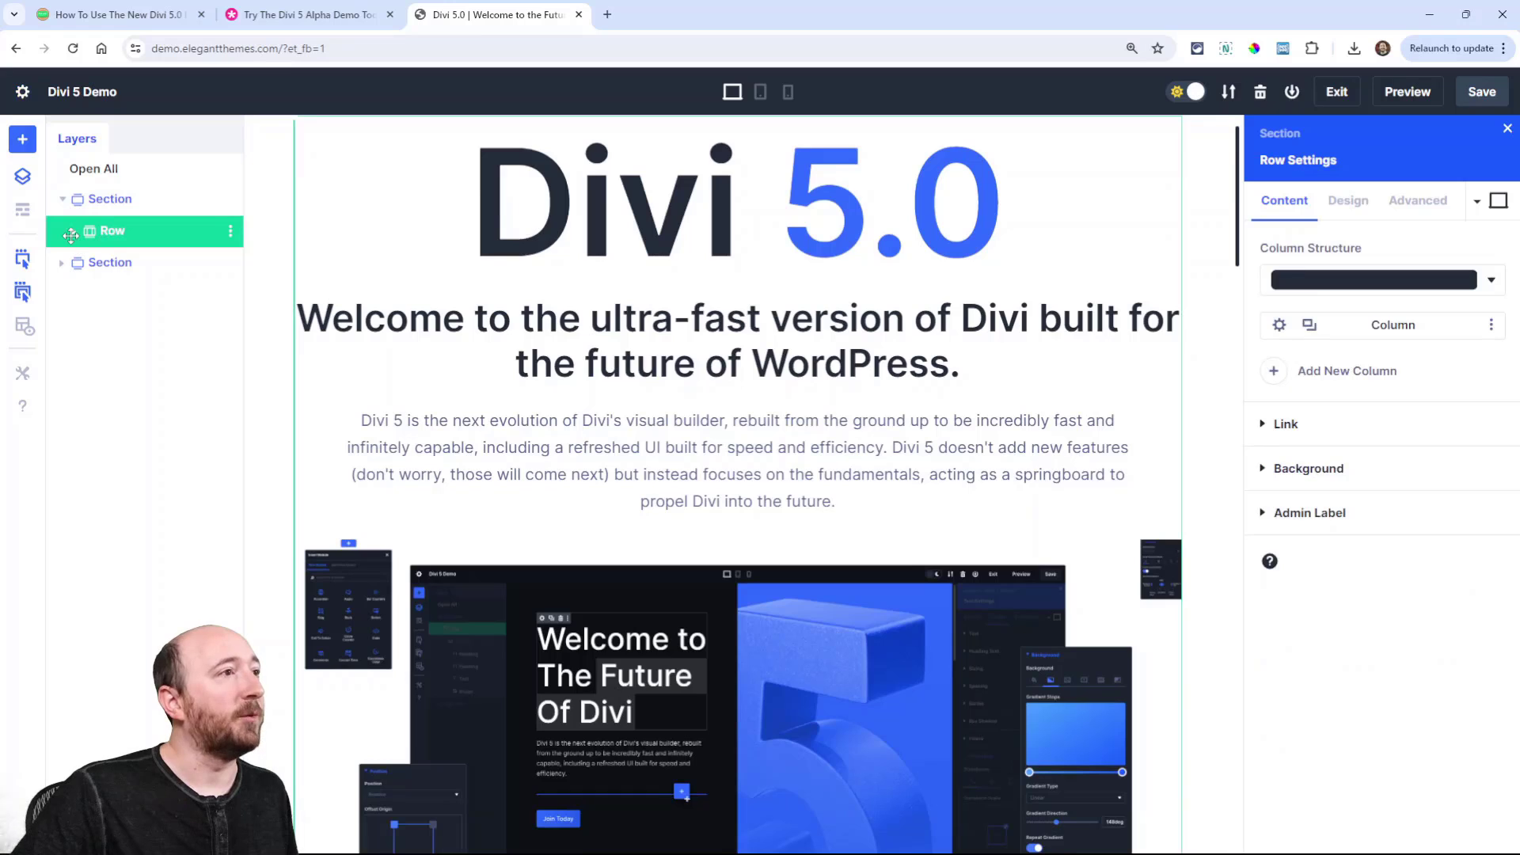
Toggle the page between wireframe view and the visual layout twice, finishing in the visual layout
click(21, 212)
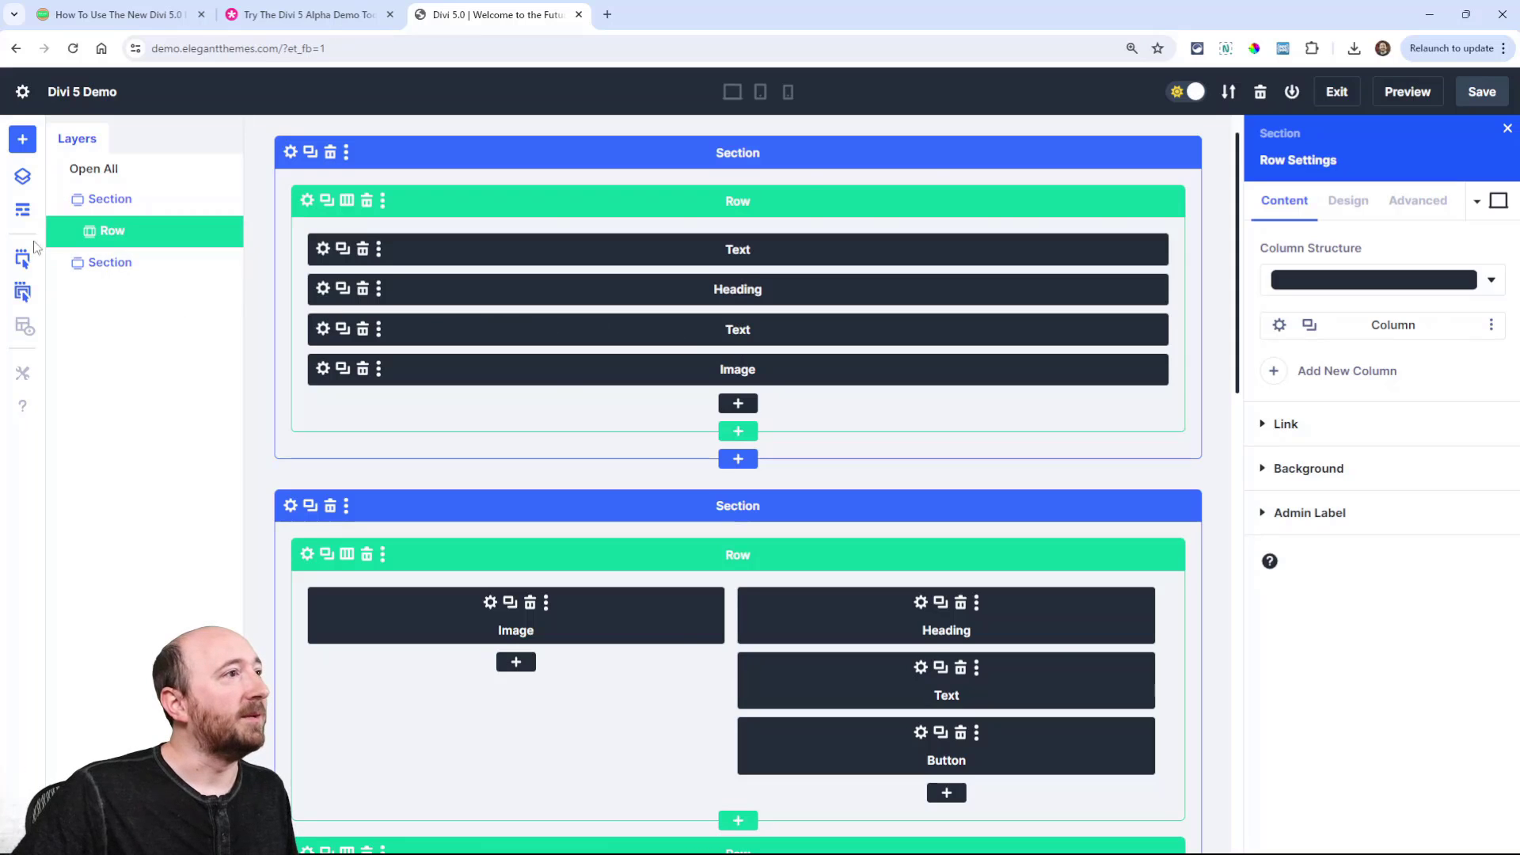
click(21, 214)
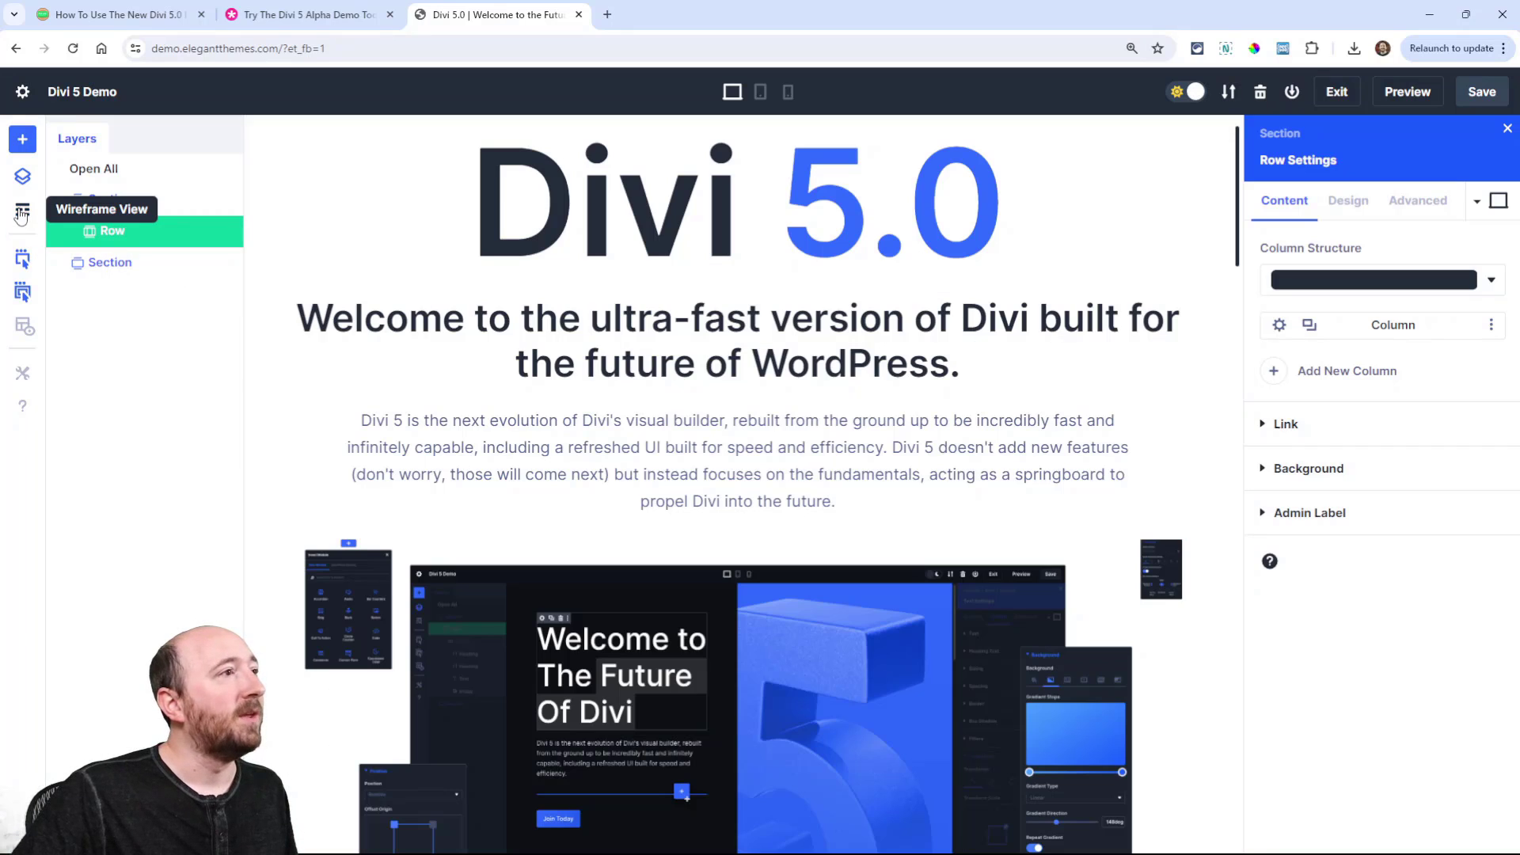
click(21, 214)
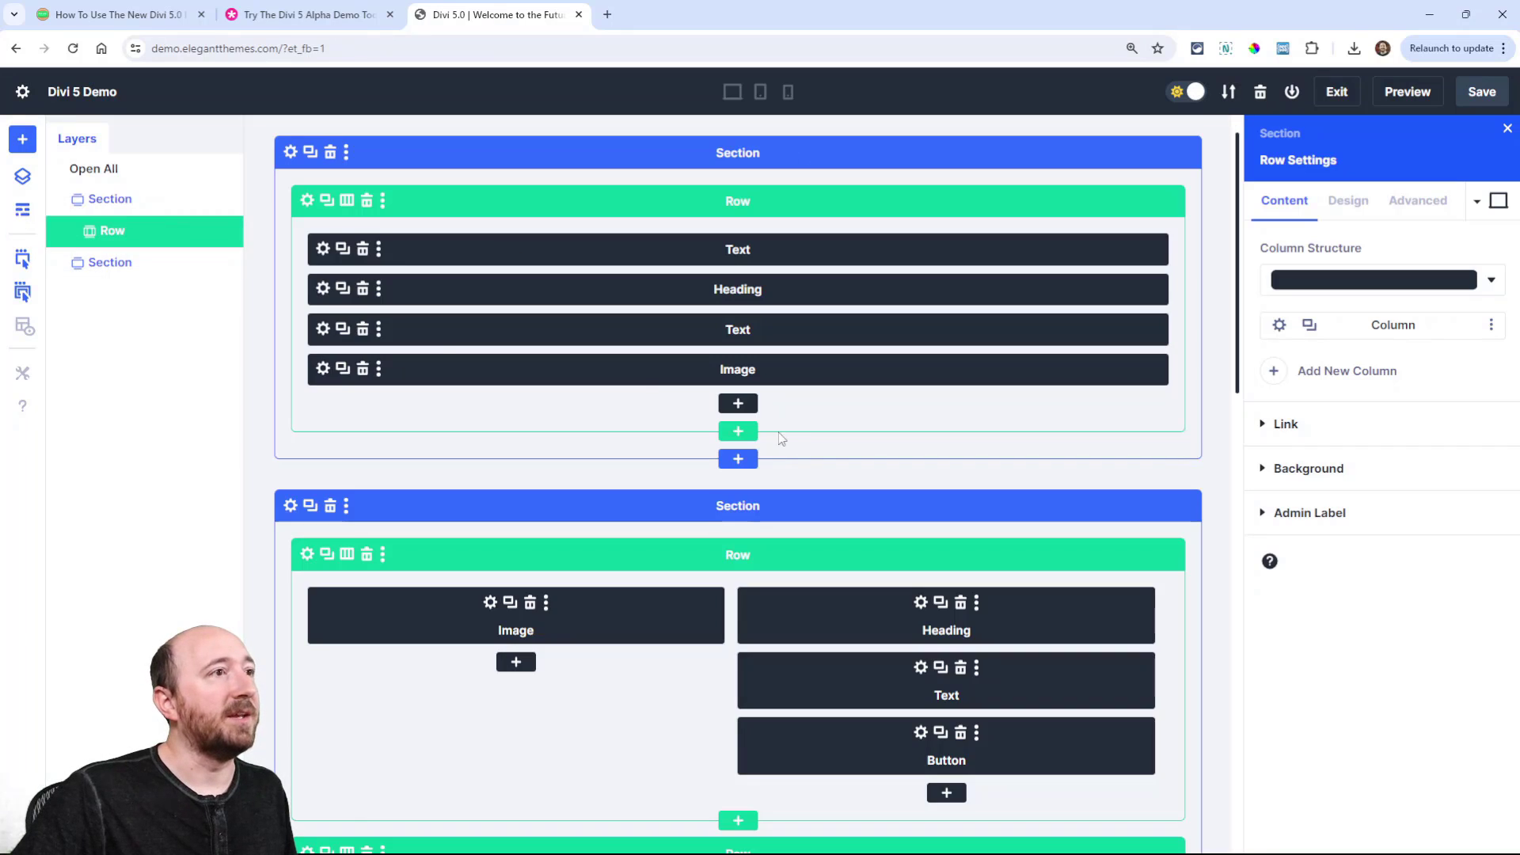
click(21, 214)
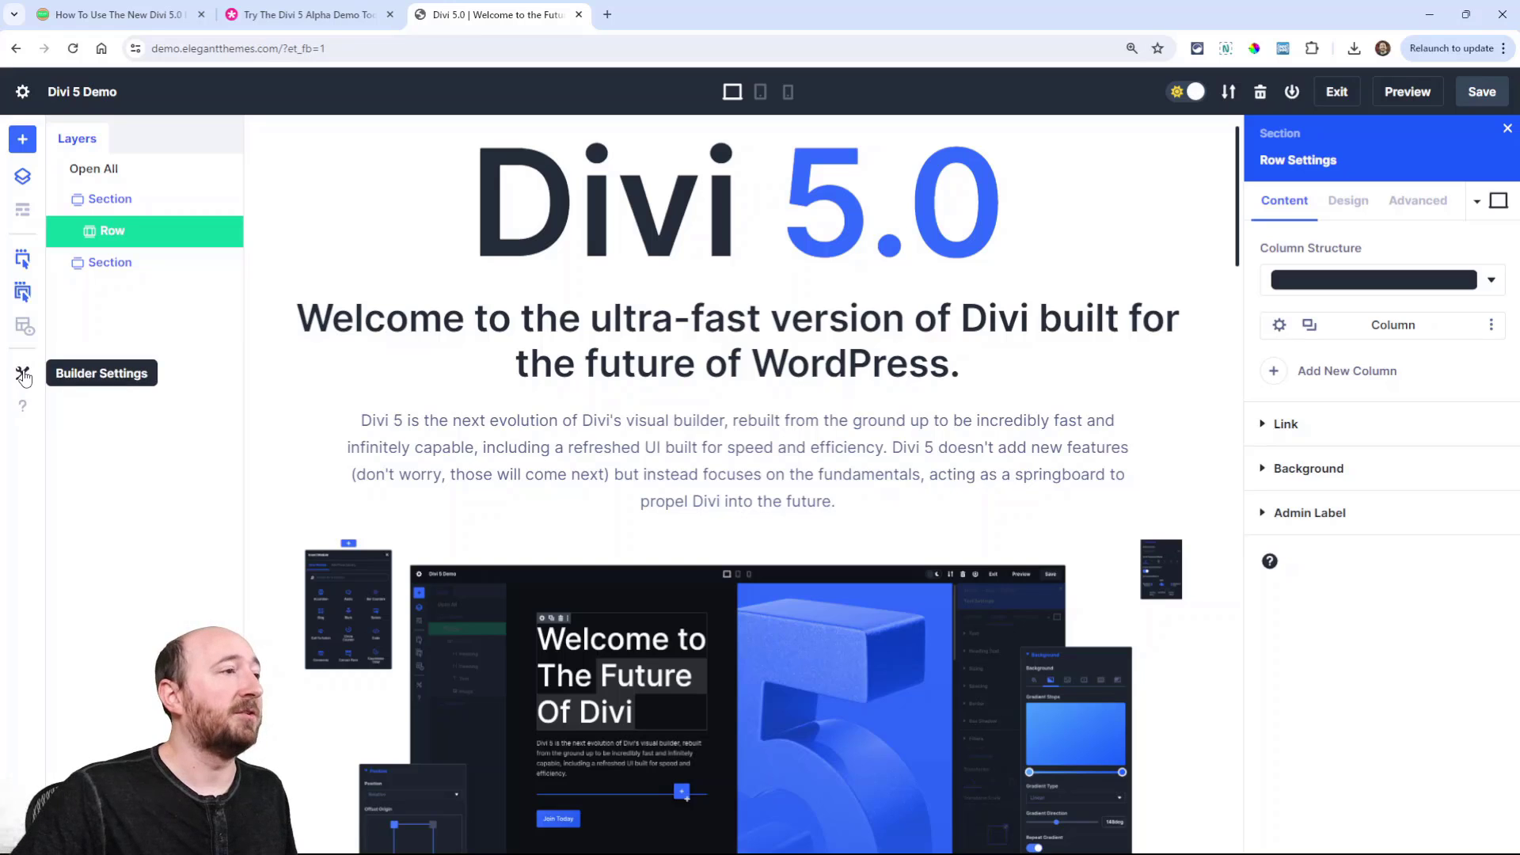
Open and close the builder's Help window, and preview the page at tablet and phone sizes before returning to desktop
click(26, 407)
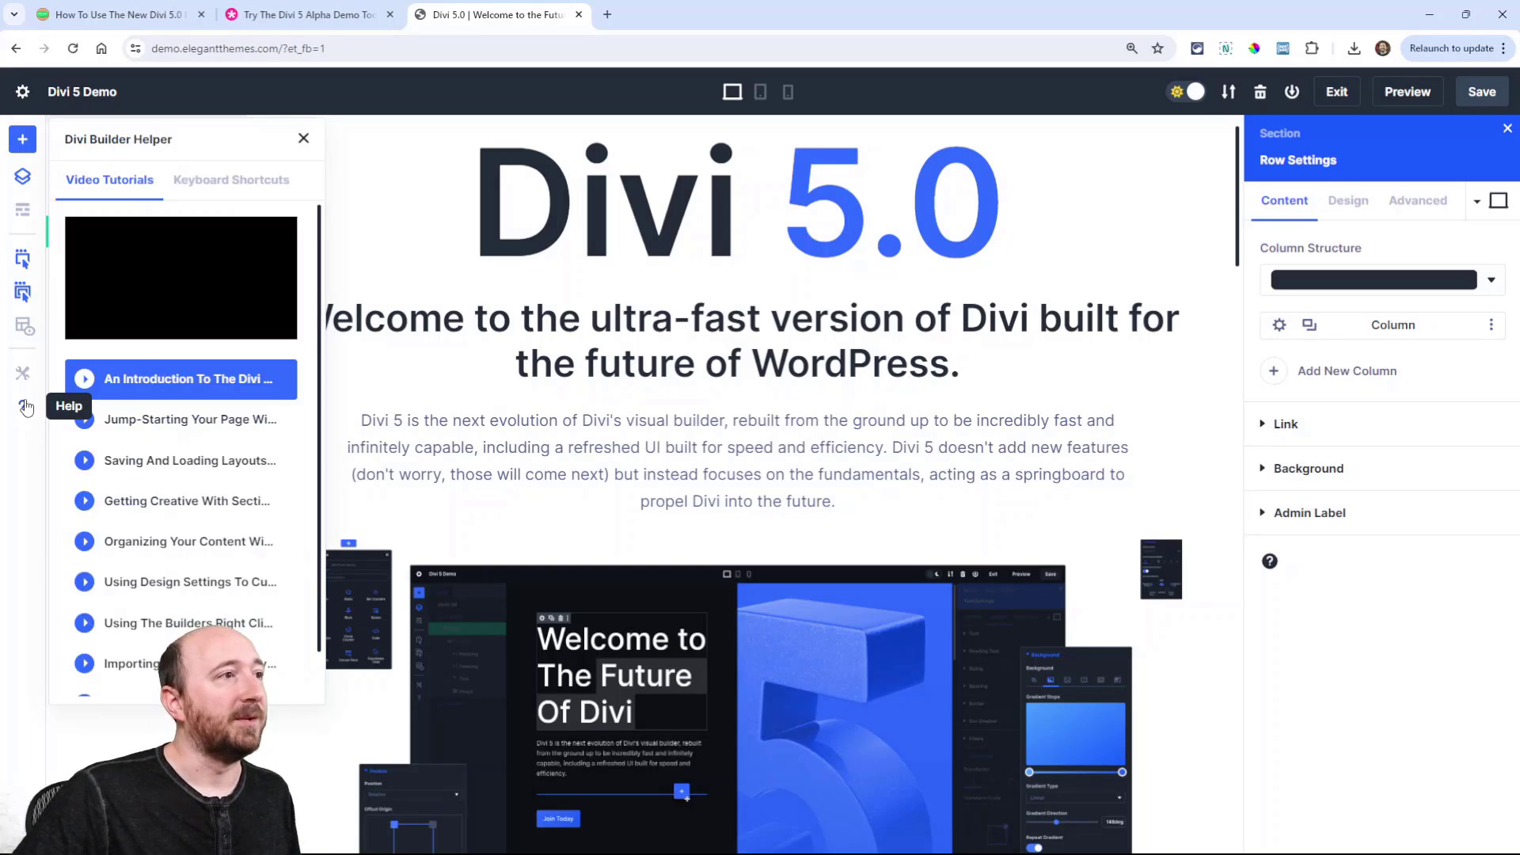
click(304, 144)
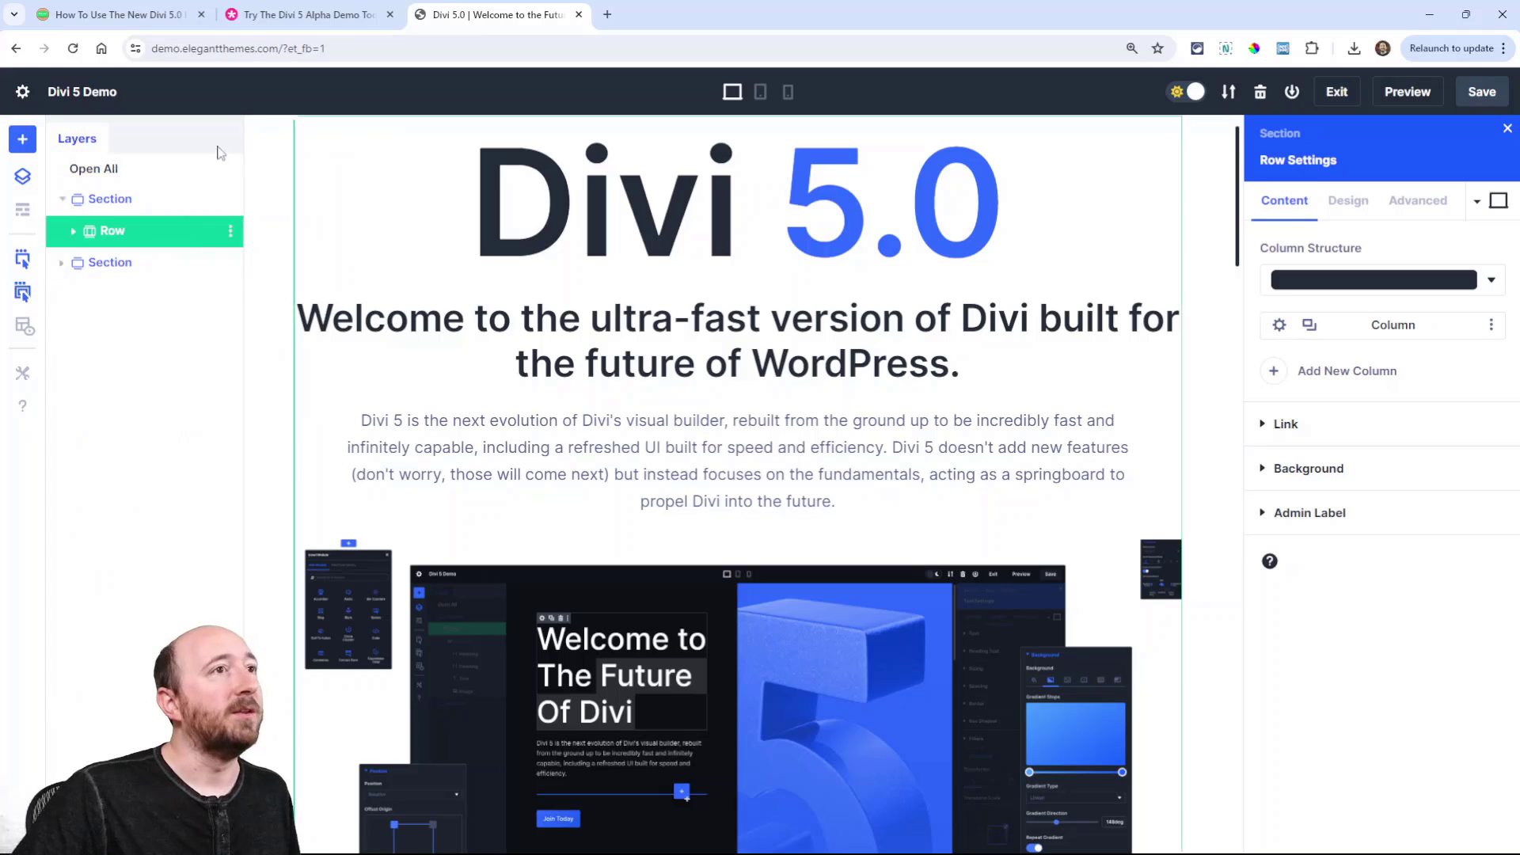
click(761, 101)
click(788, 95)
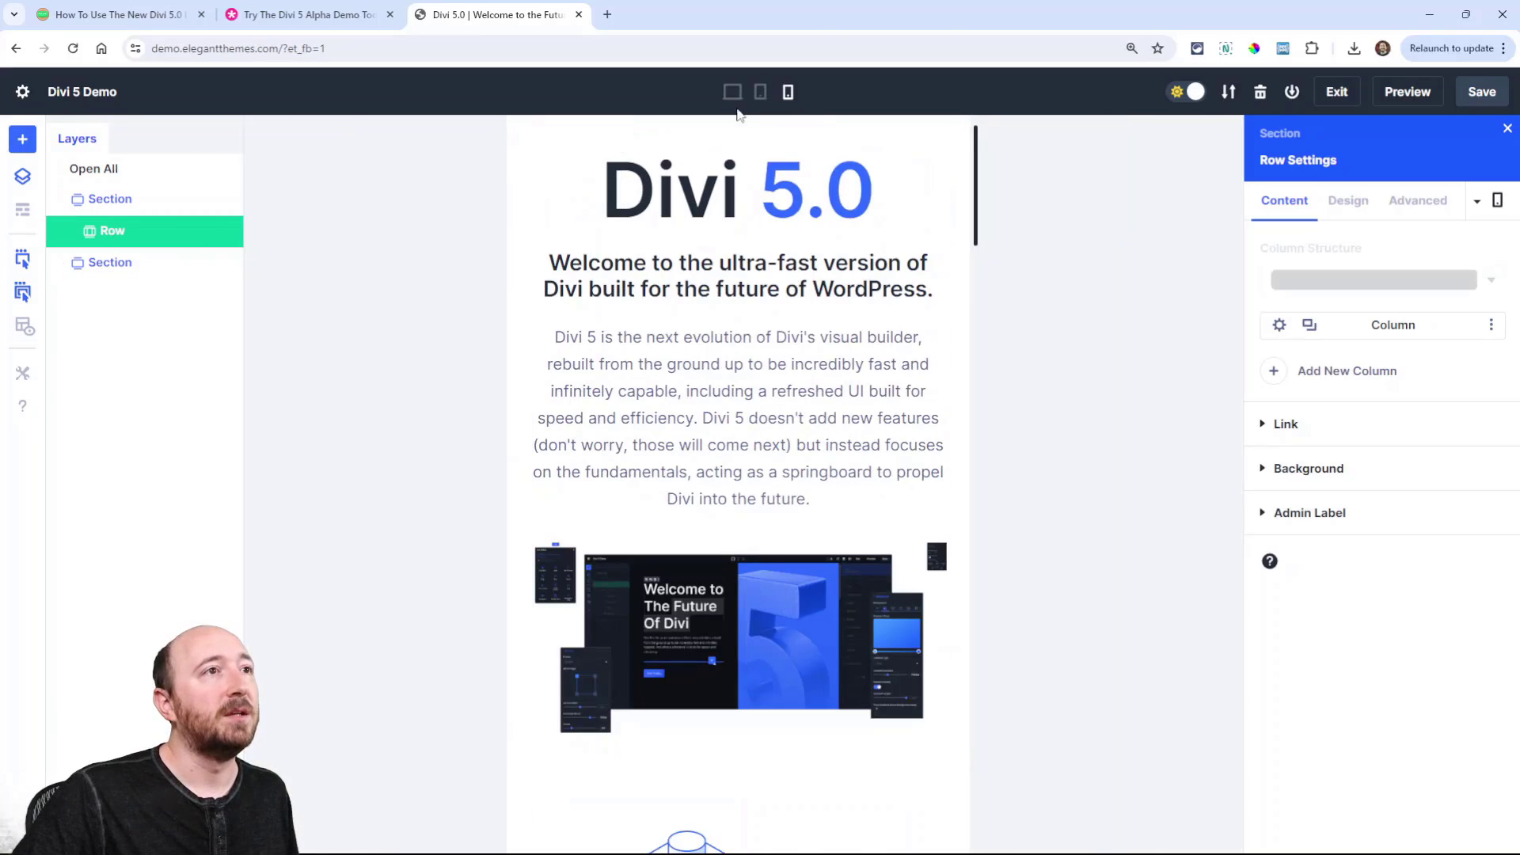
click(732, 101)
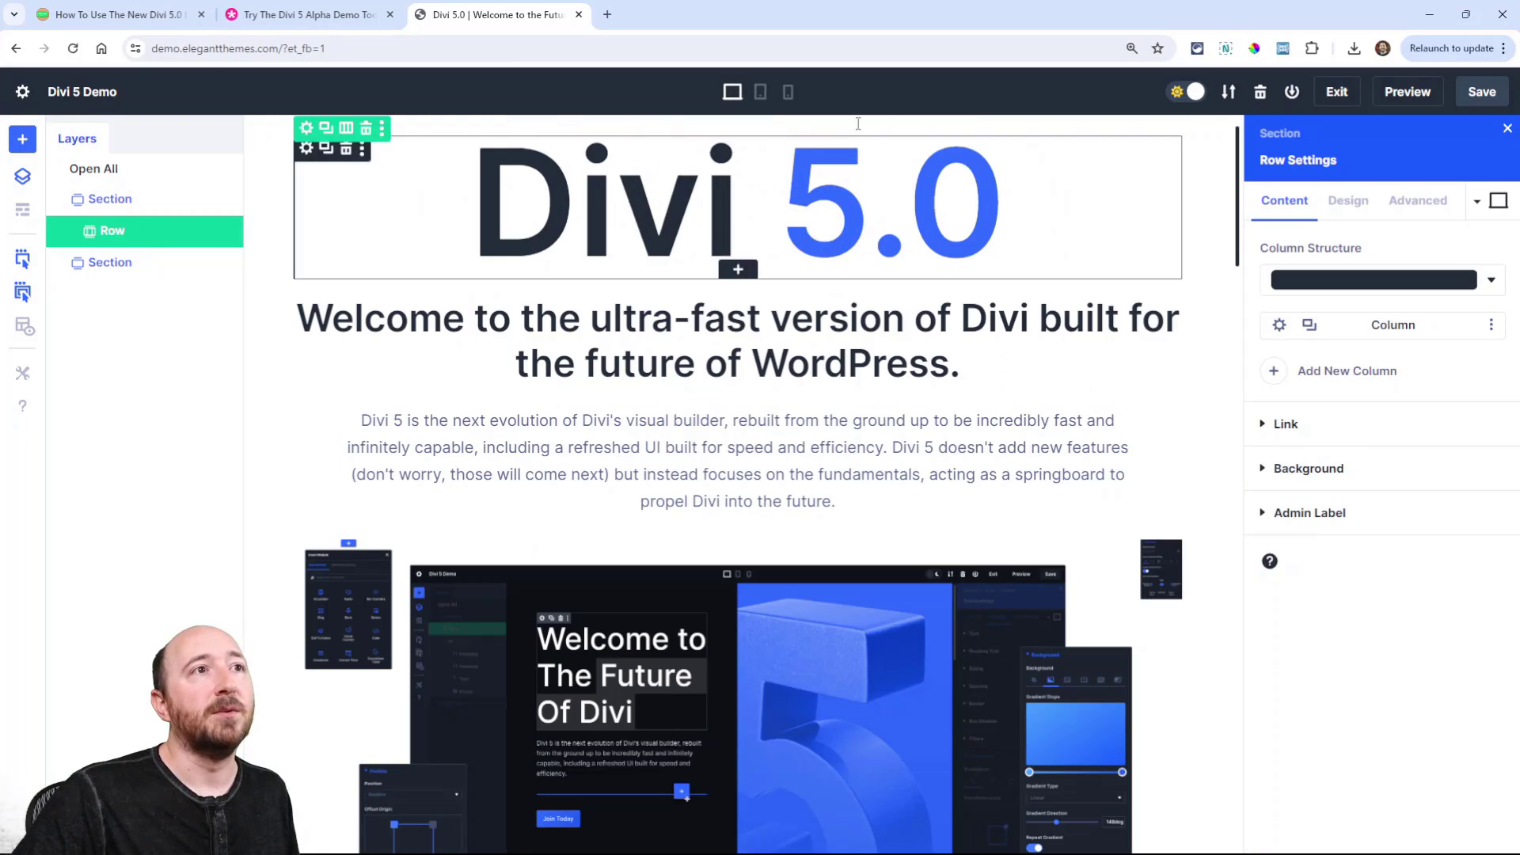
Toggle the builder interface between dark and light mode twice, finishing in light mode
click(1189, 95)
click(1186, 95)
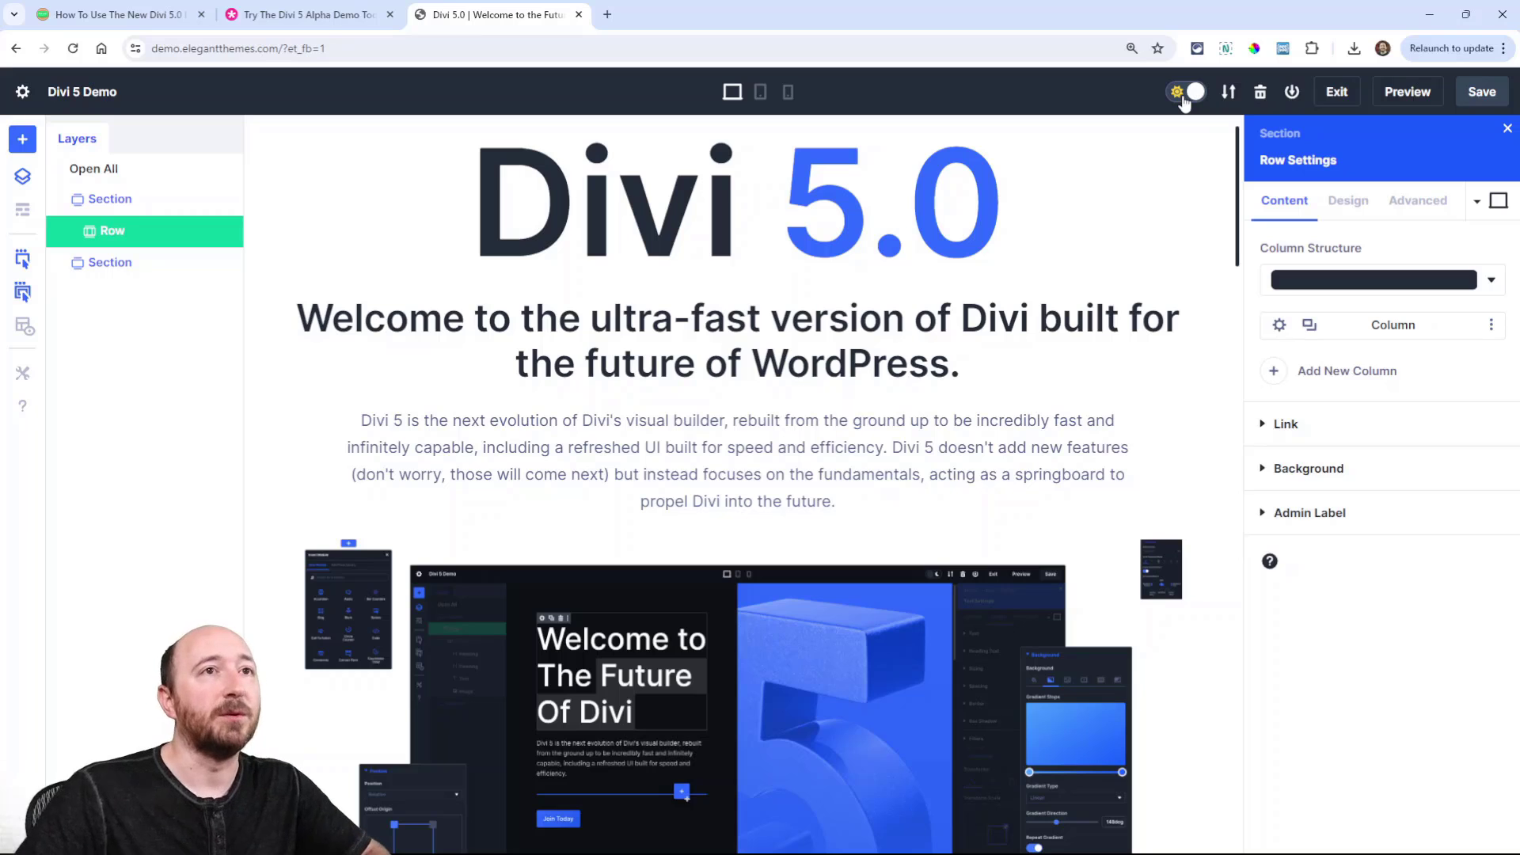
click(1185, 95)
click(1183, 97)
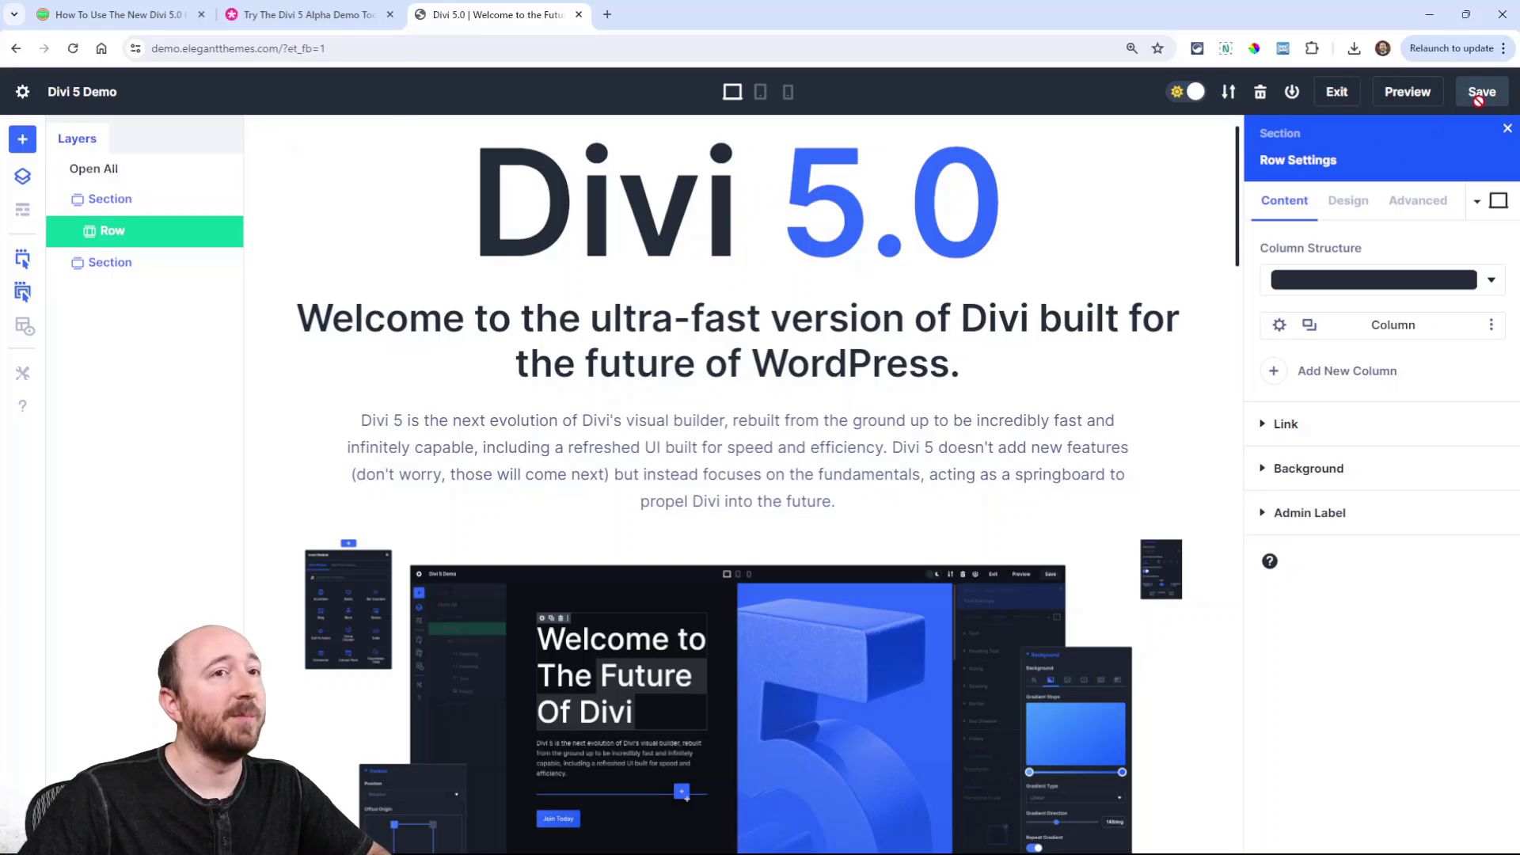
Check the article's Docking section, and in the Divi 5 demo reopen Page Settings, move the floating window over the canvas and close it
key(ctrl+Tab)
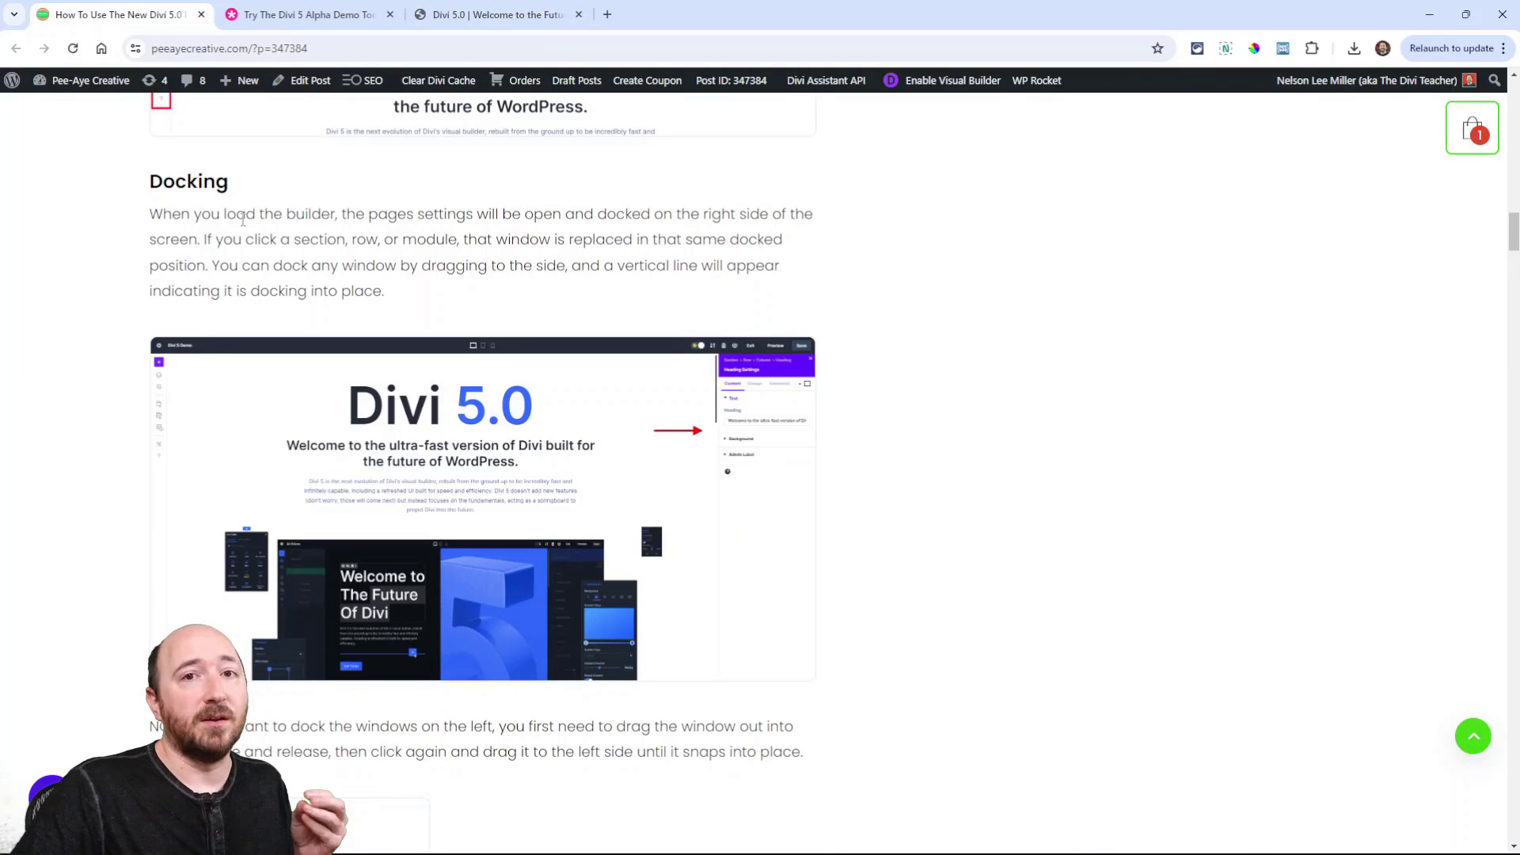
key(ctrl+shift+Tab)
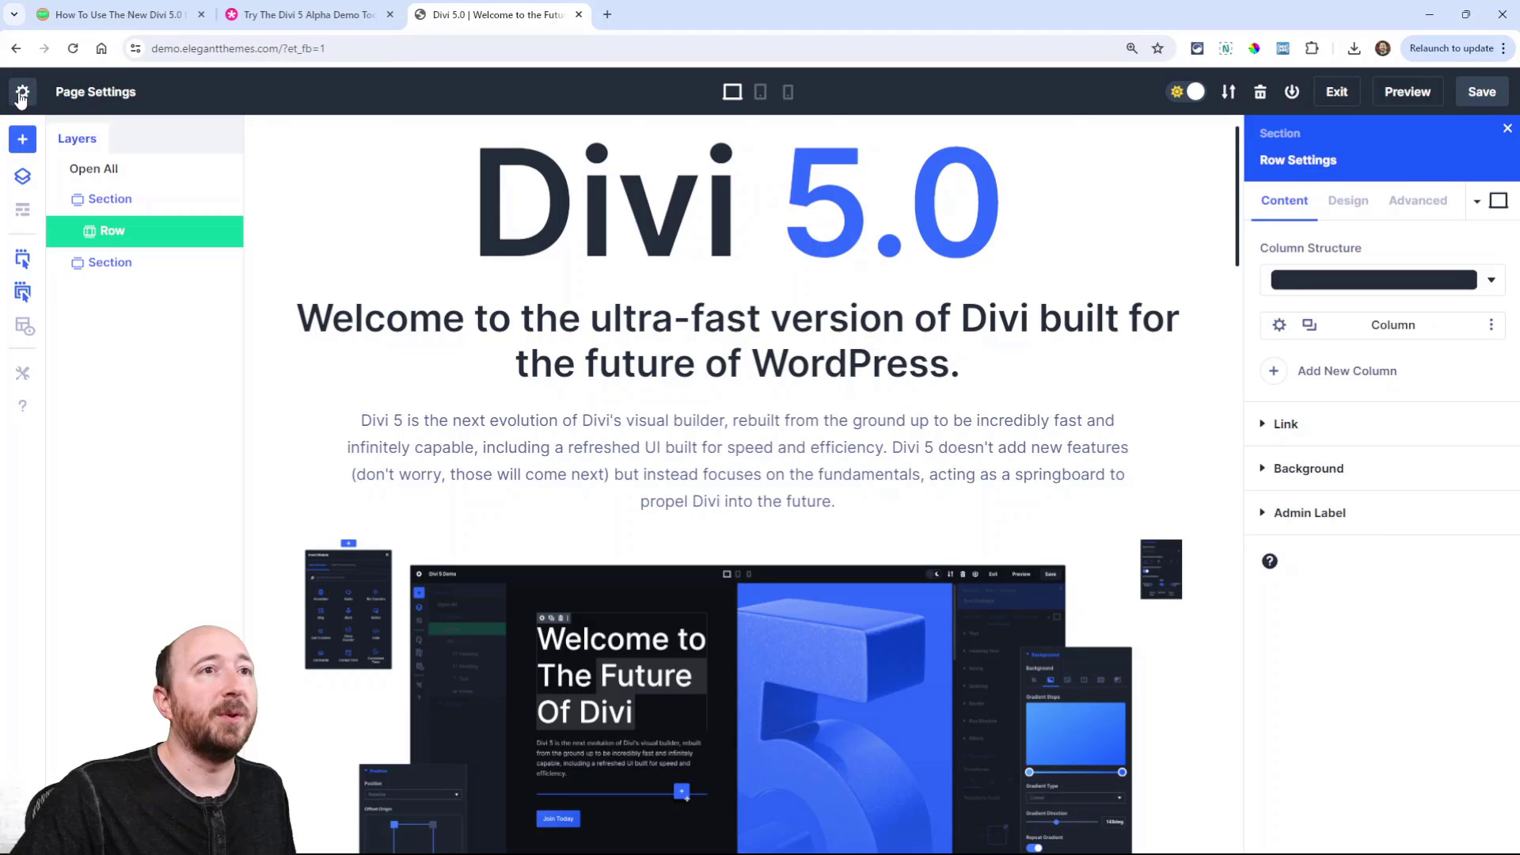
click(21, 95)
click(21, 95)
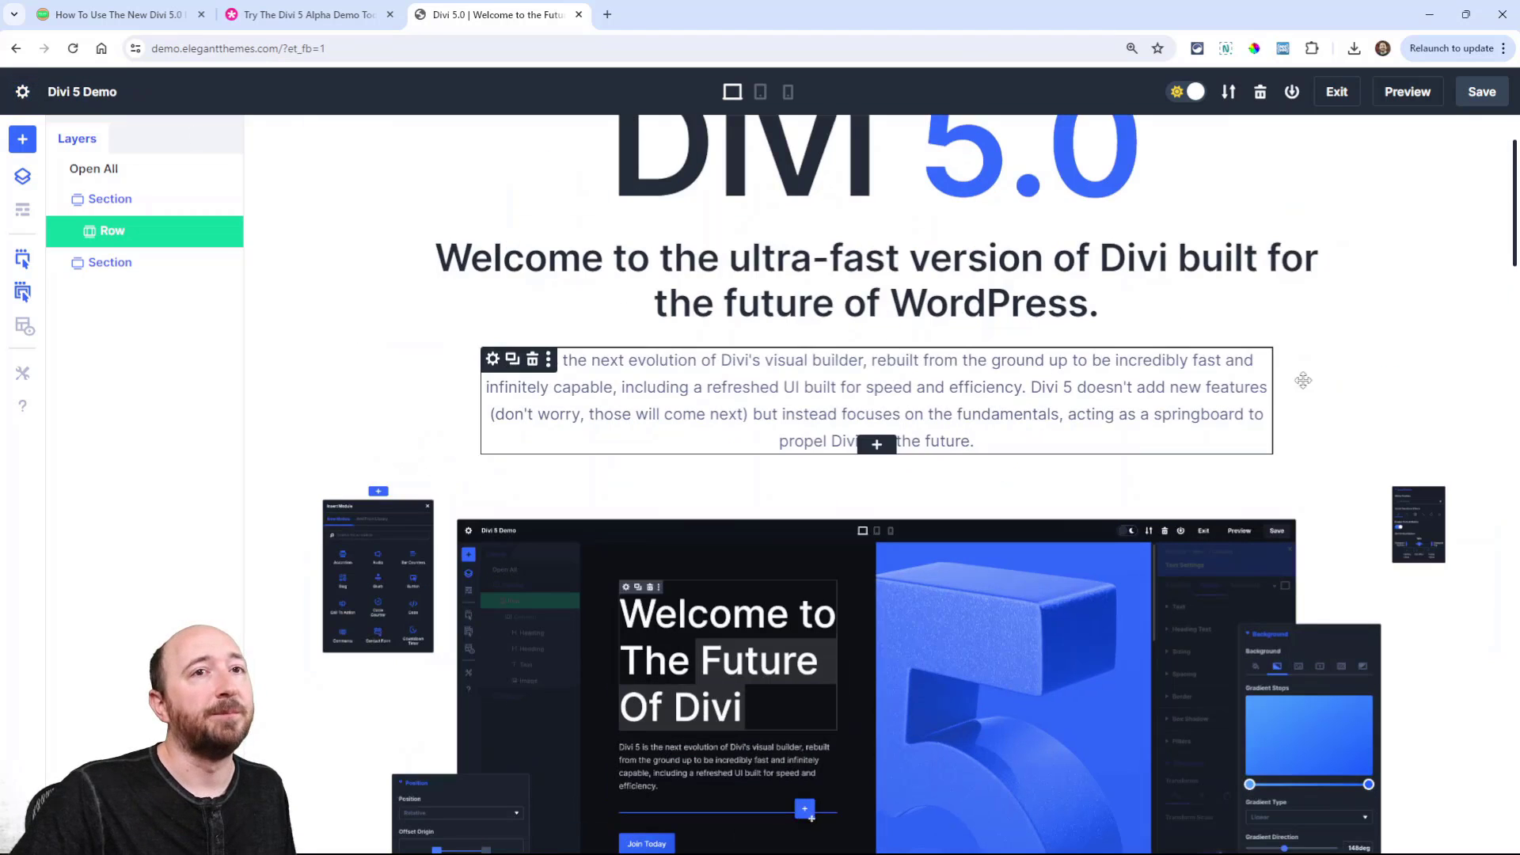
click(22, 94)
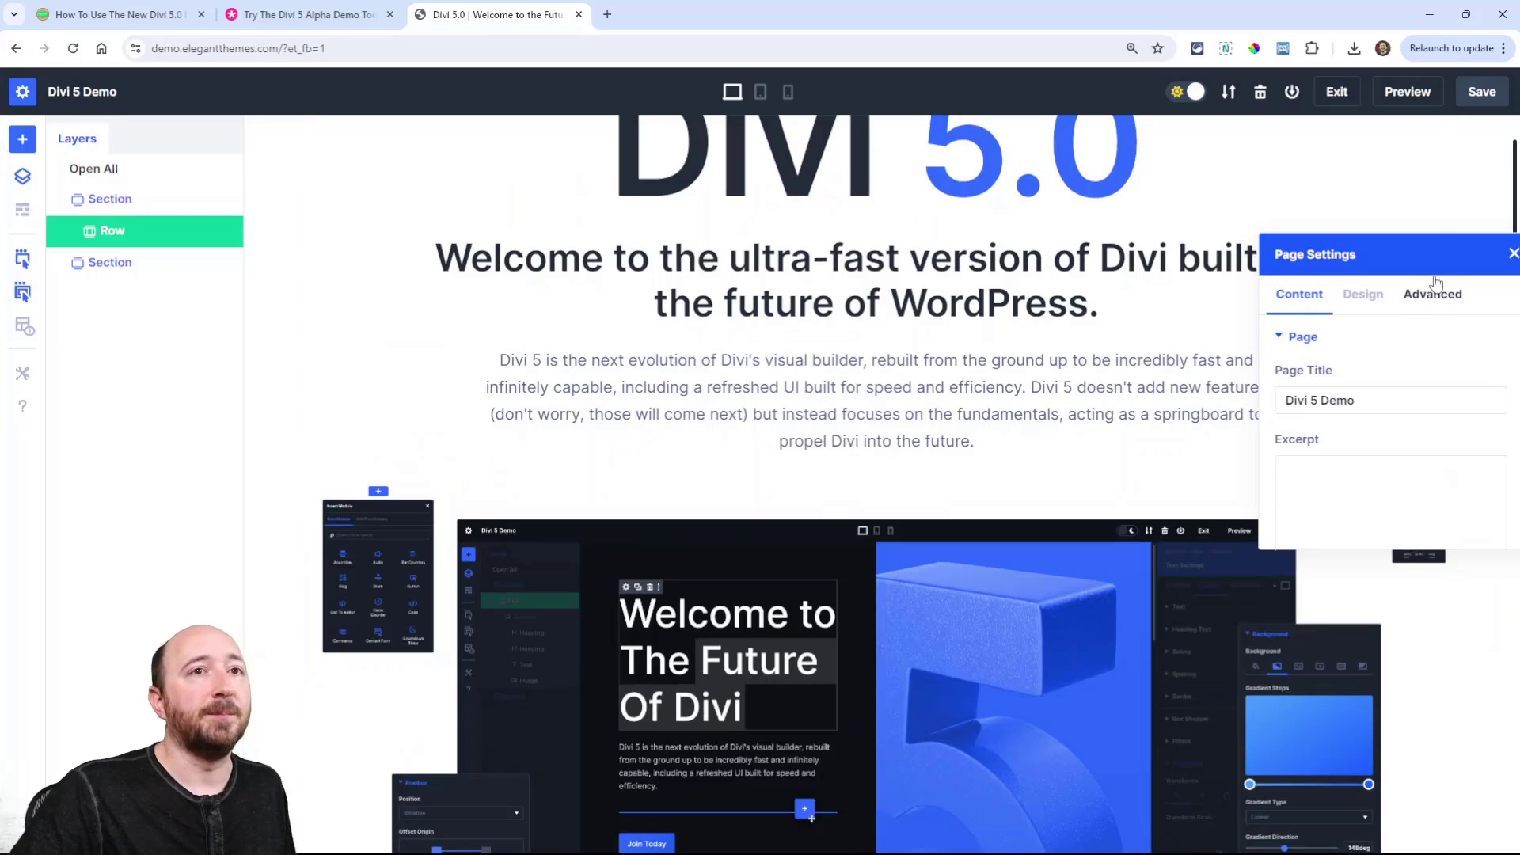
drag(1461, 258, 772, 318)
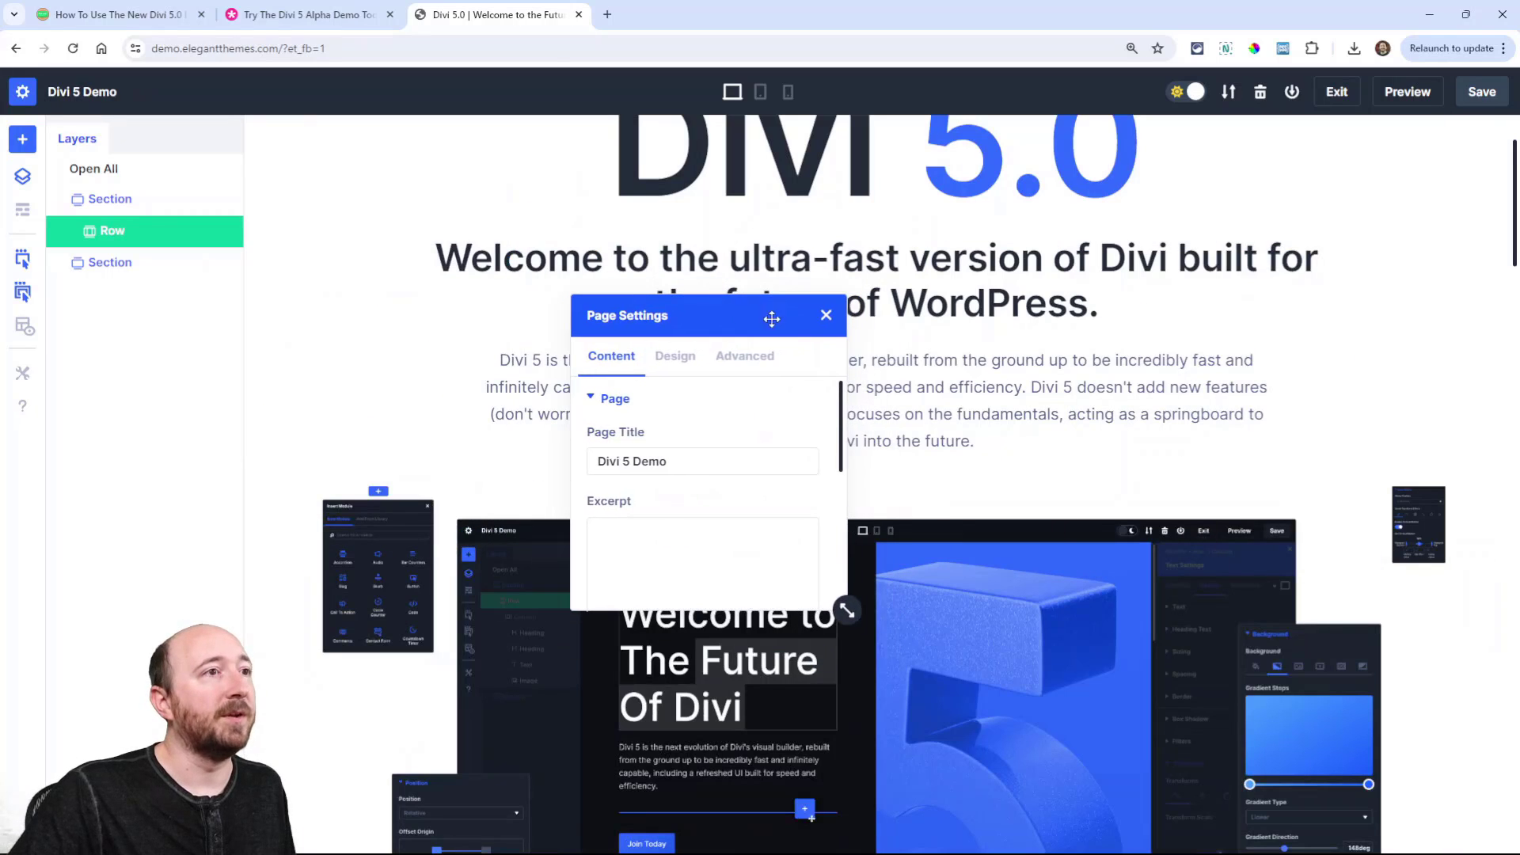
click(825, 316)
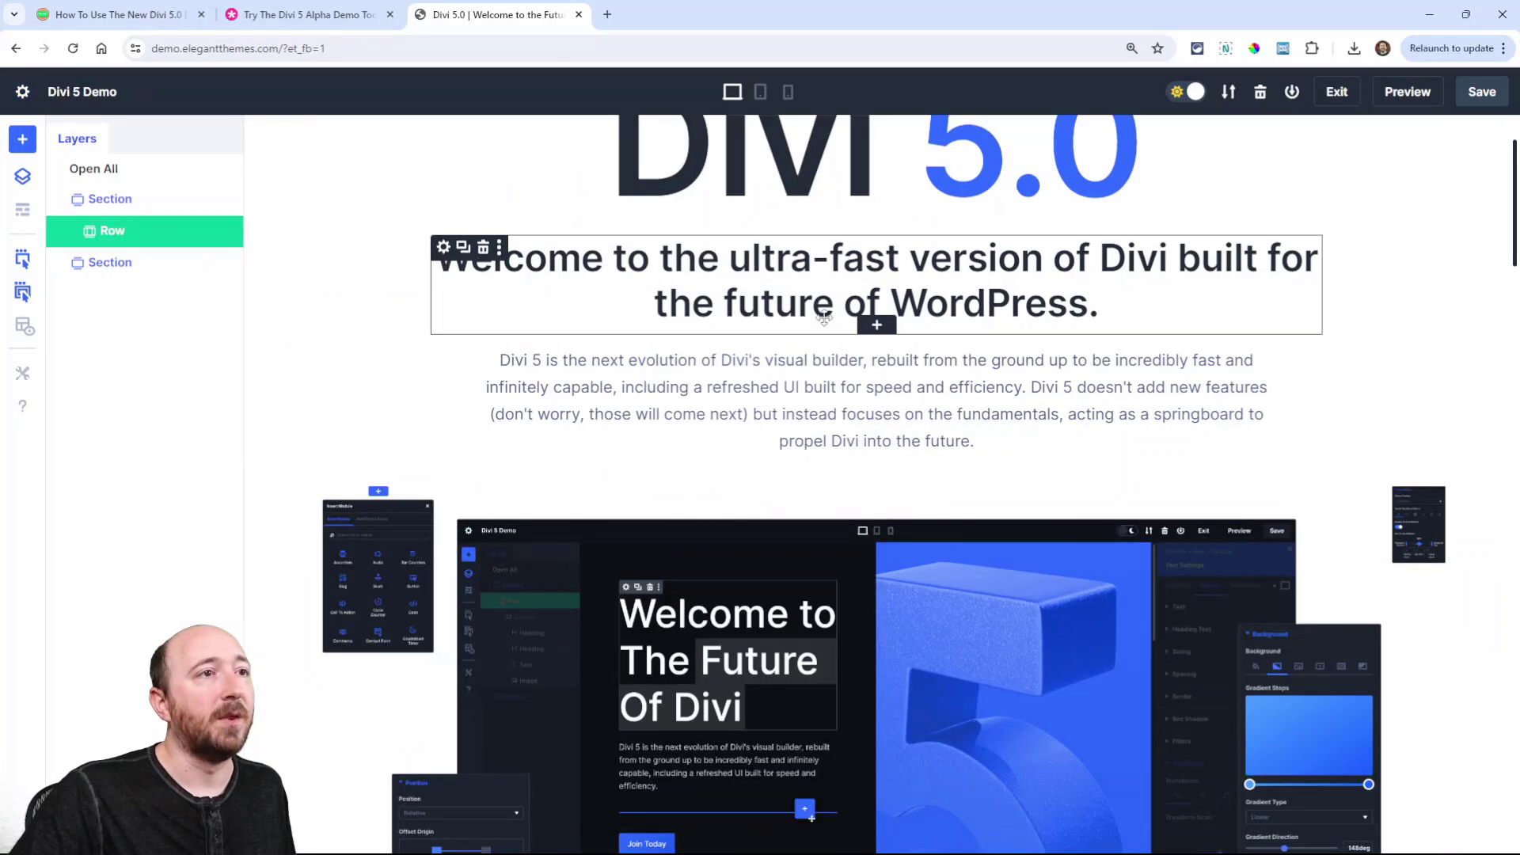
Open the settings of the "Welcome to the ultra-fast version of Divi" heading, dock them above the Layers and hide the Layers
click(444, 247)
drag(1439, 285, 211, 467)
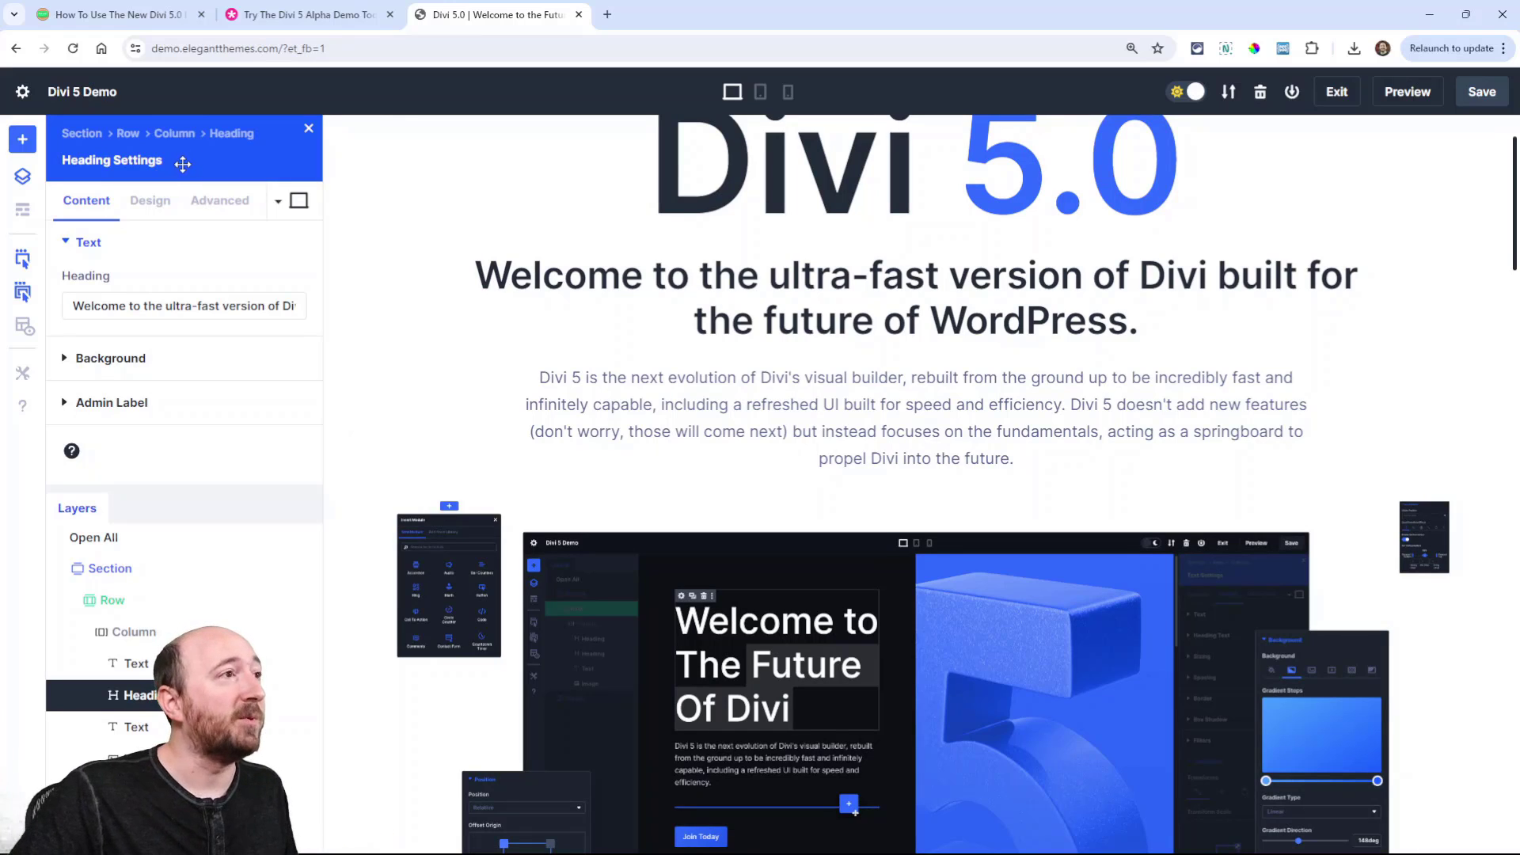
drag(187, 170, 112, 585)
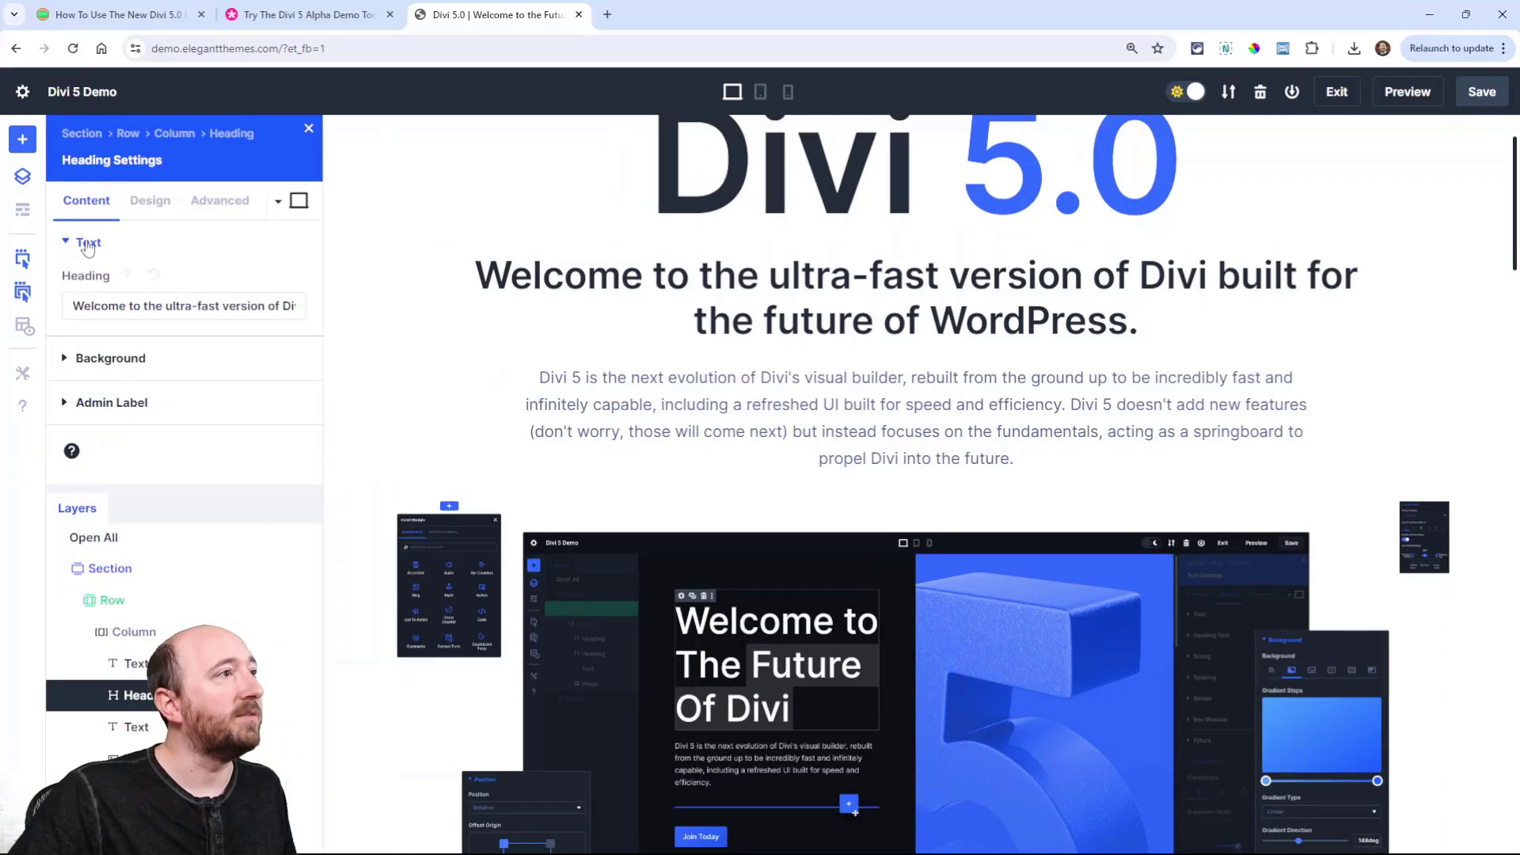
click(22, 176)
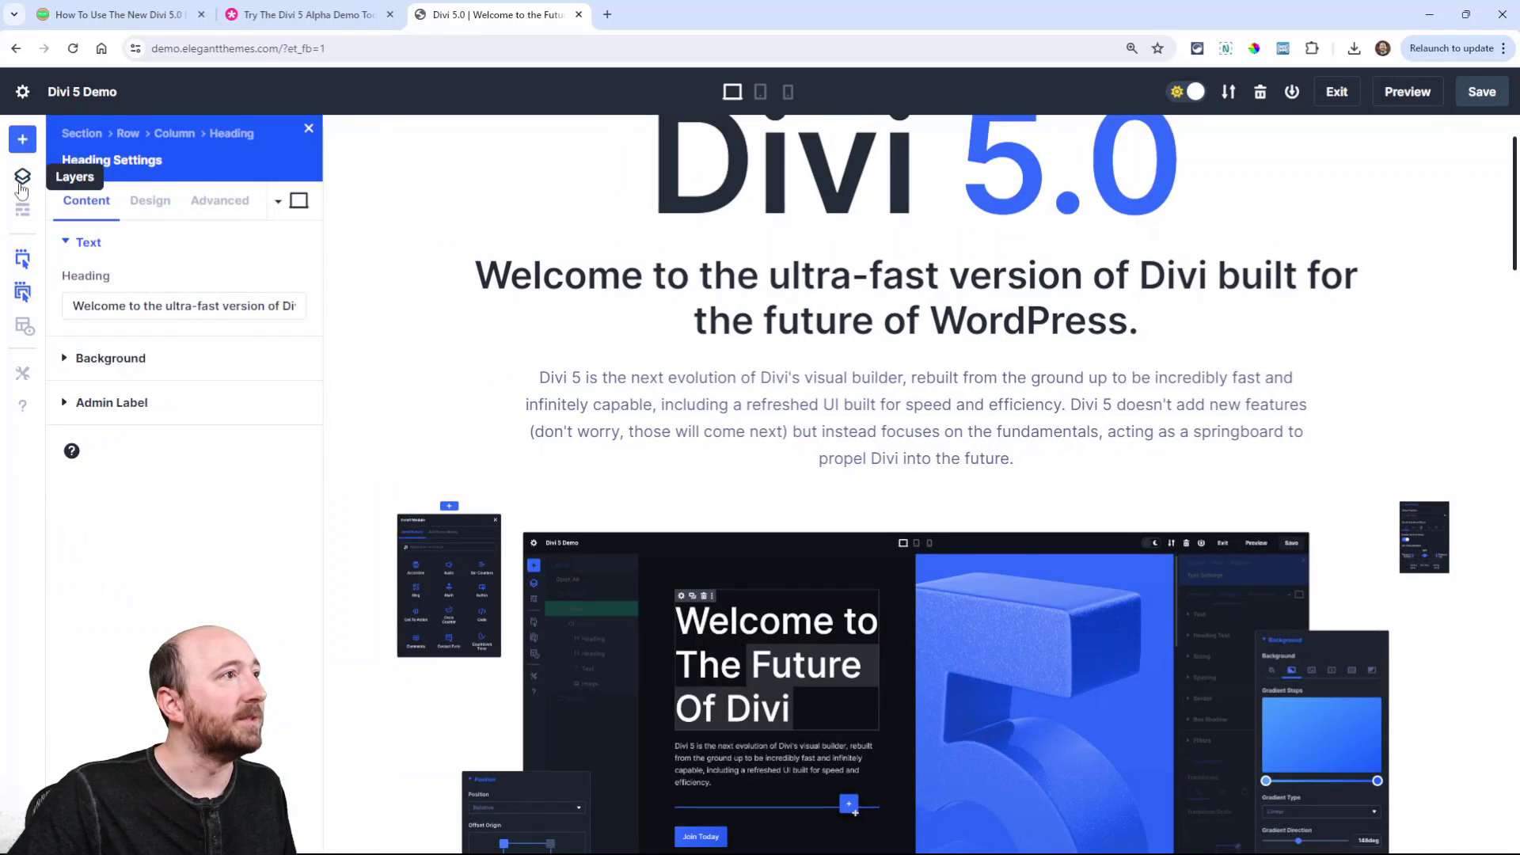
Widen the docked Heading Settings and redock them on the opposite side of the canvas
drag(190, 167, 197, 261)
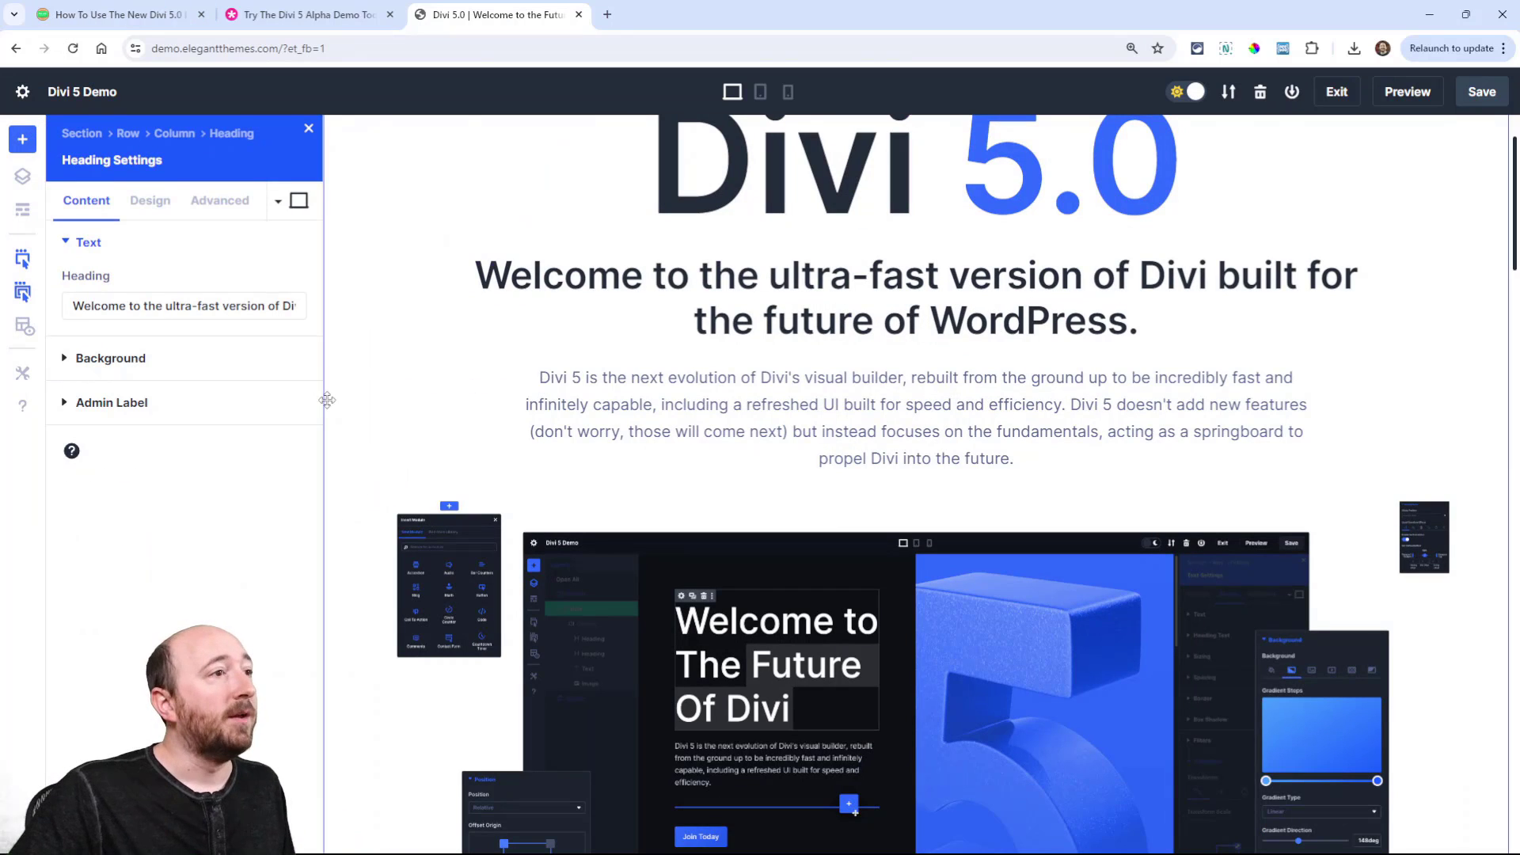
drag(323, 404, 373, 411)
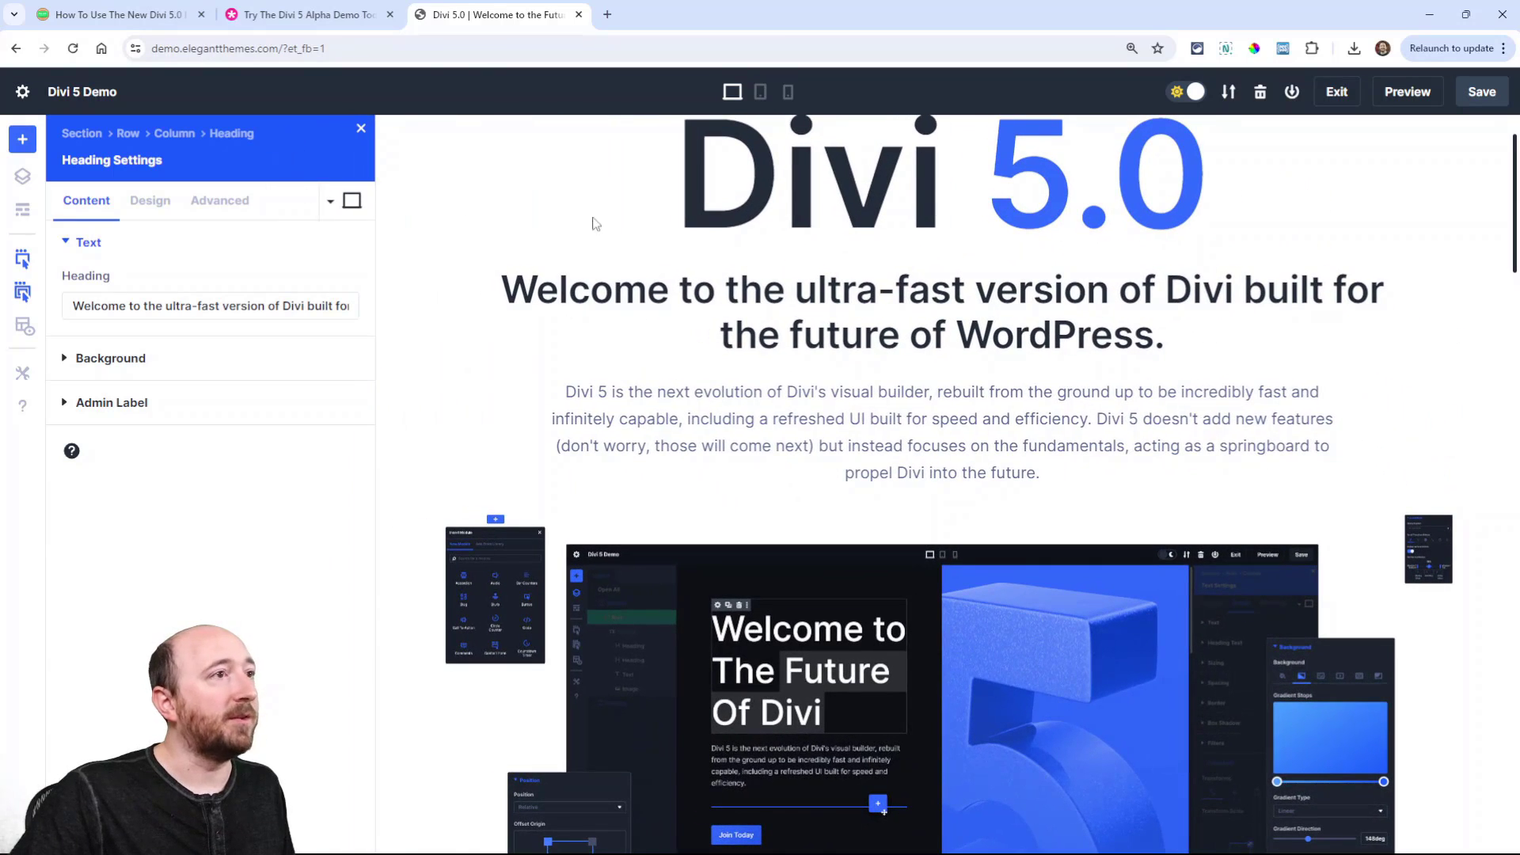
drag(596, 224, 1228, 351)
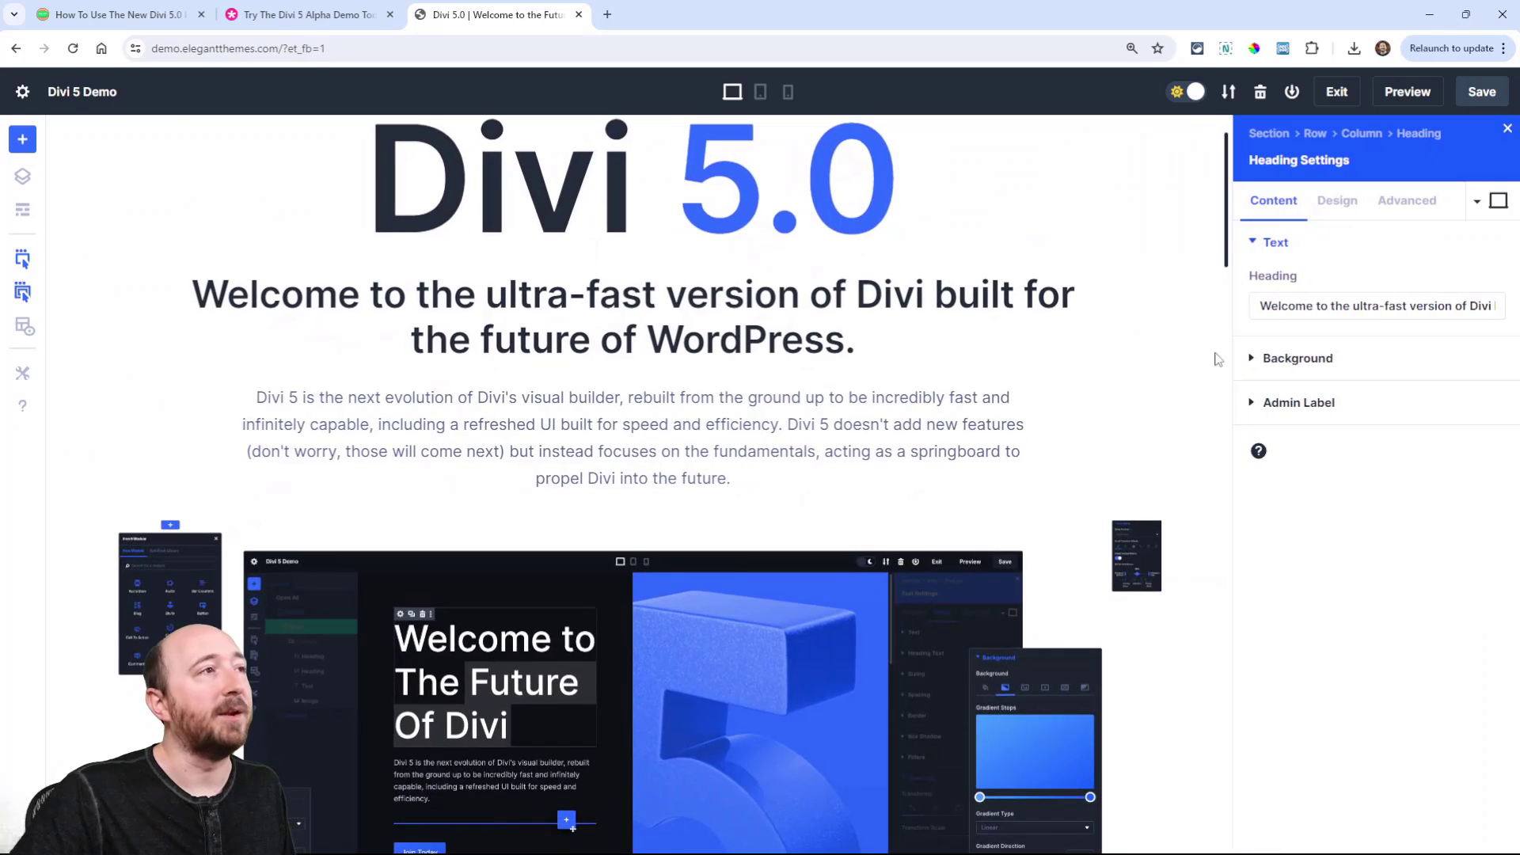
Switch to the article and review its Tabbed Windows Within Docked Panel section
click(118, 14)
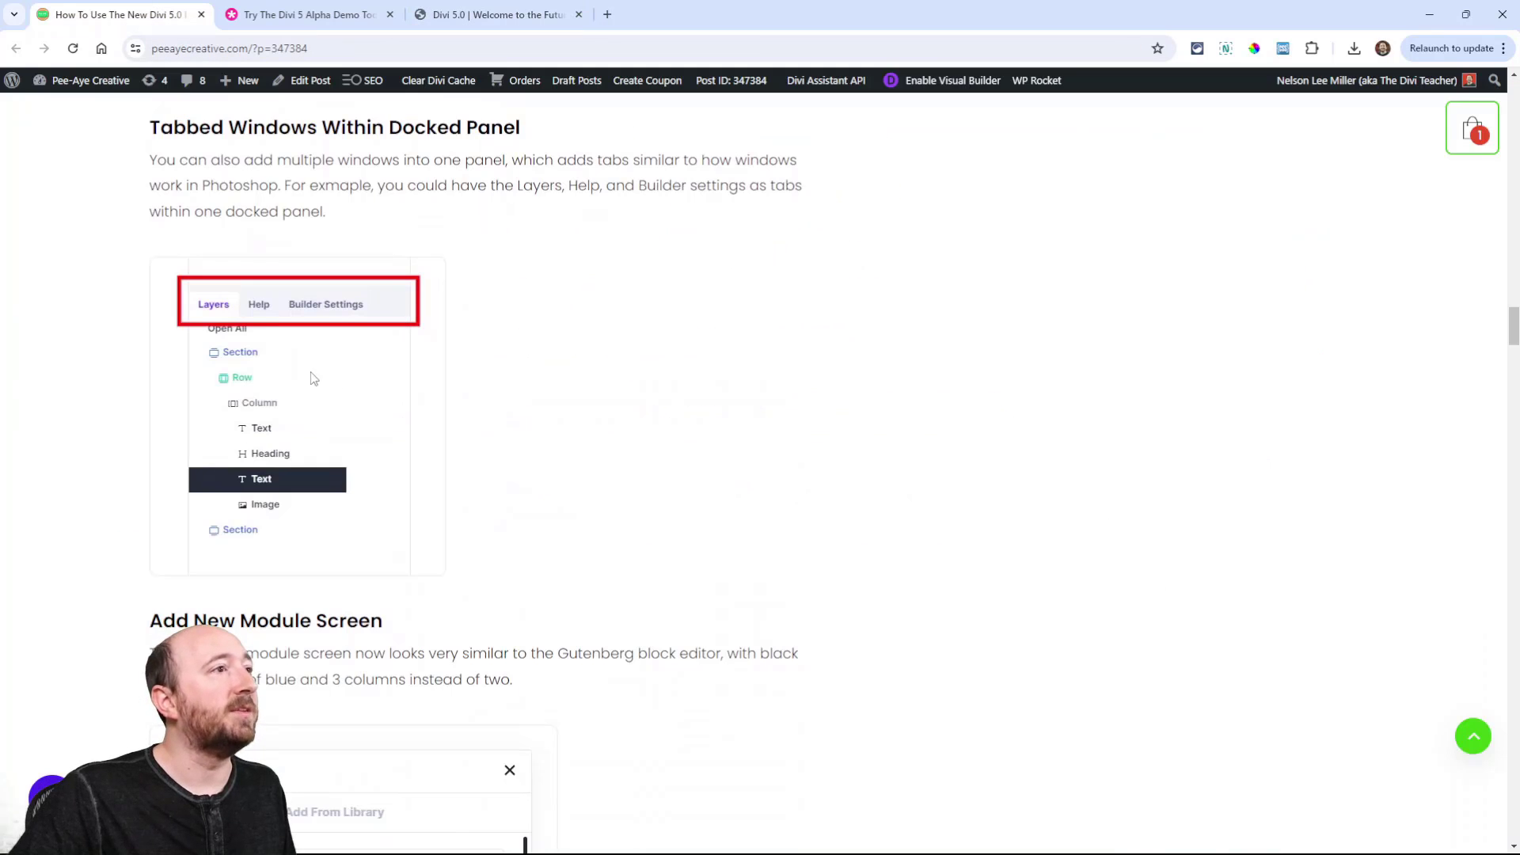
scroll(314, 379, down, 1)
scroll(306, 368, up, 2)
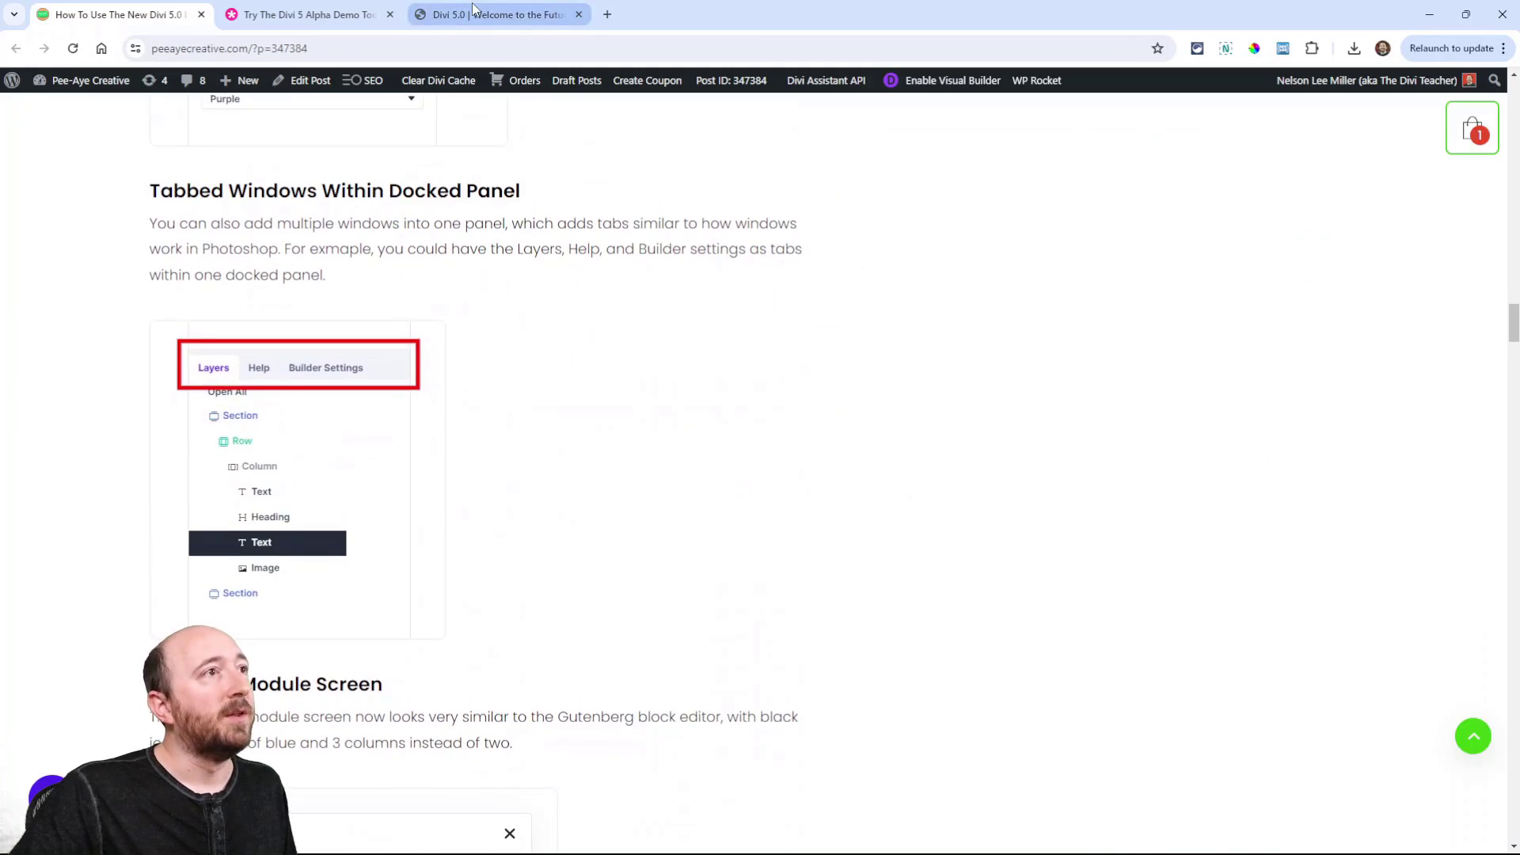
In the Divi 5 demo, show the Layers and dock the Help window as a second tab in the same panel
click(473, 15)
click(22, 175)
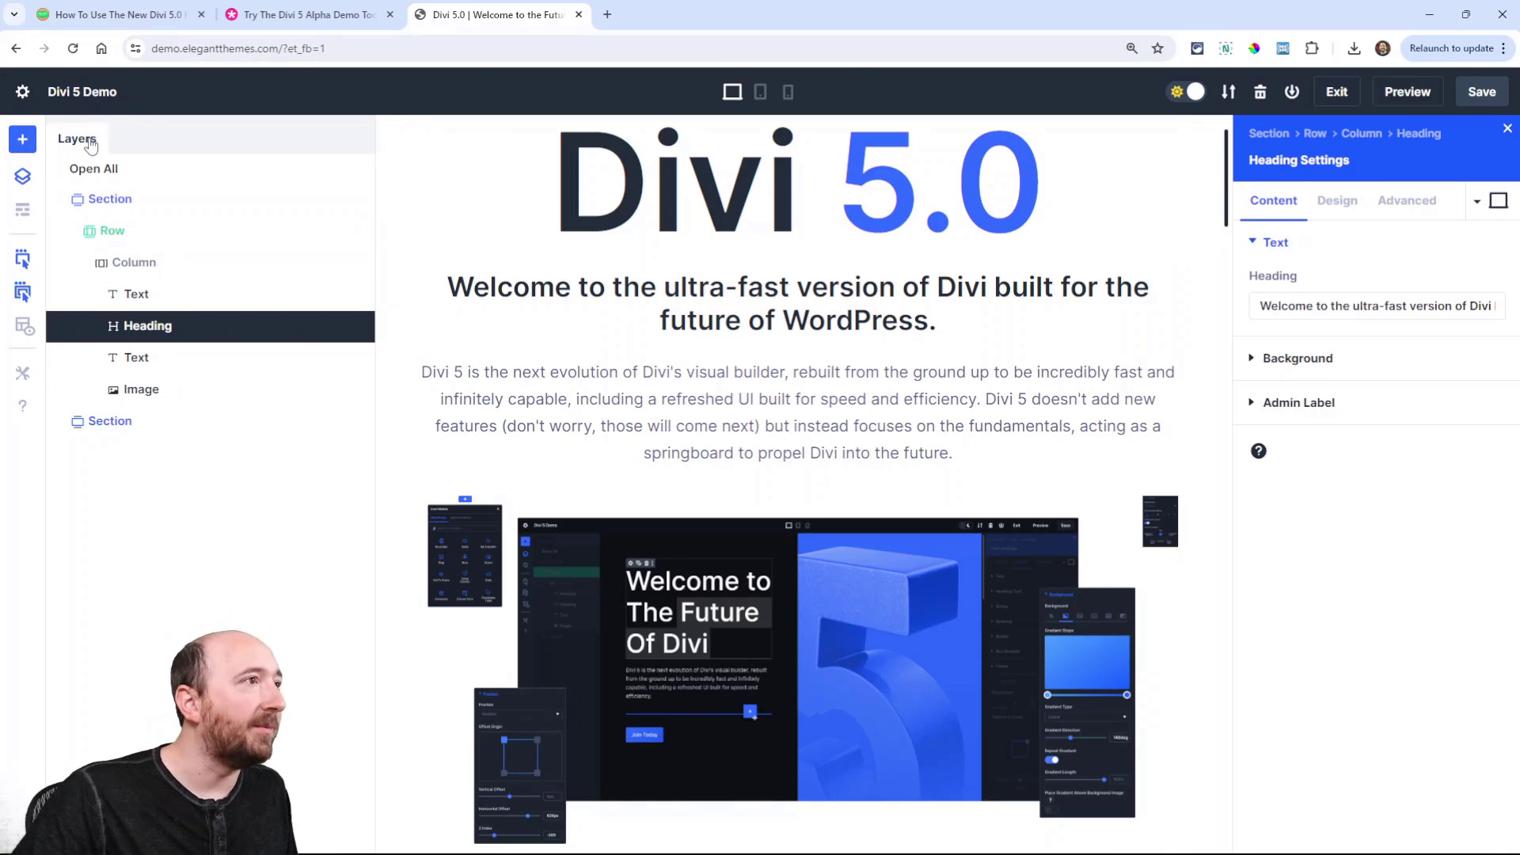
click(22, 407)
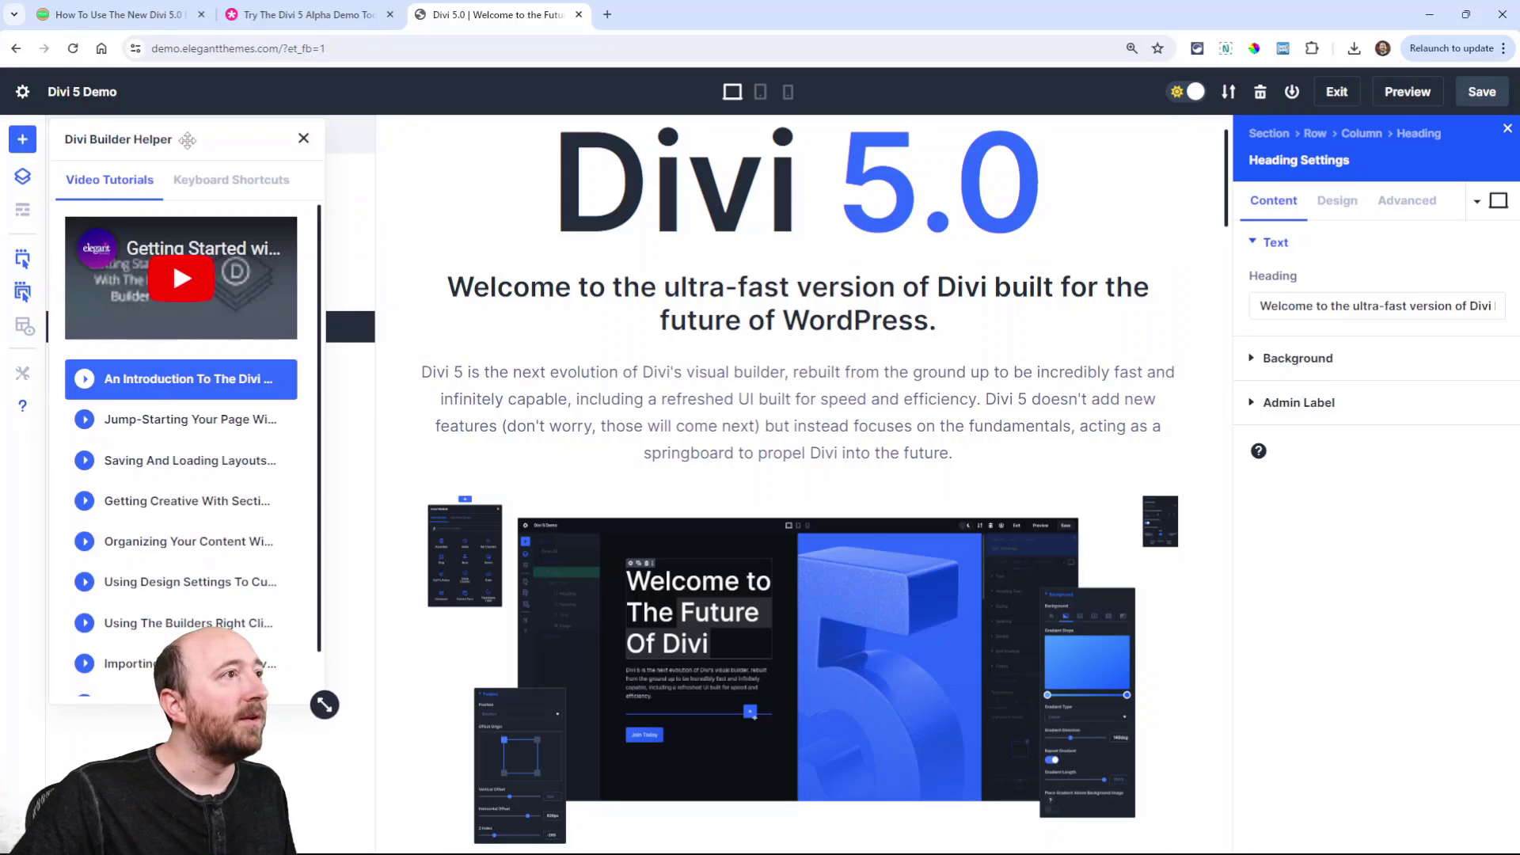
drag(115, 137, 224, 161)
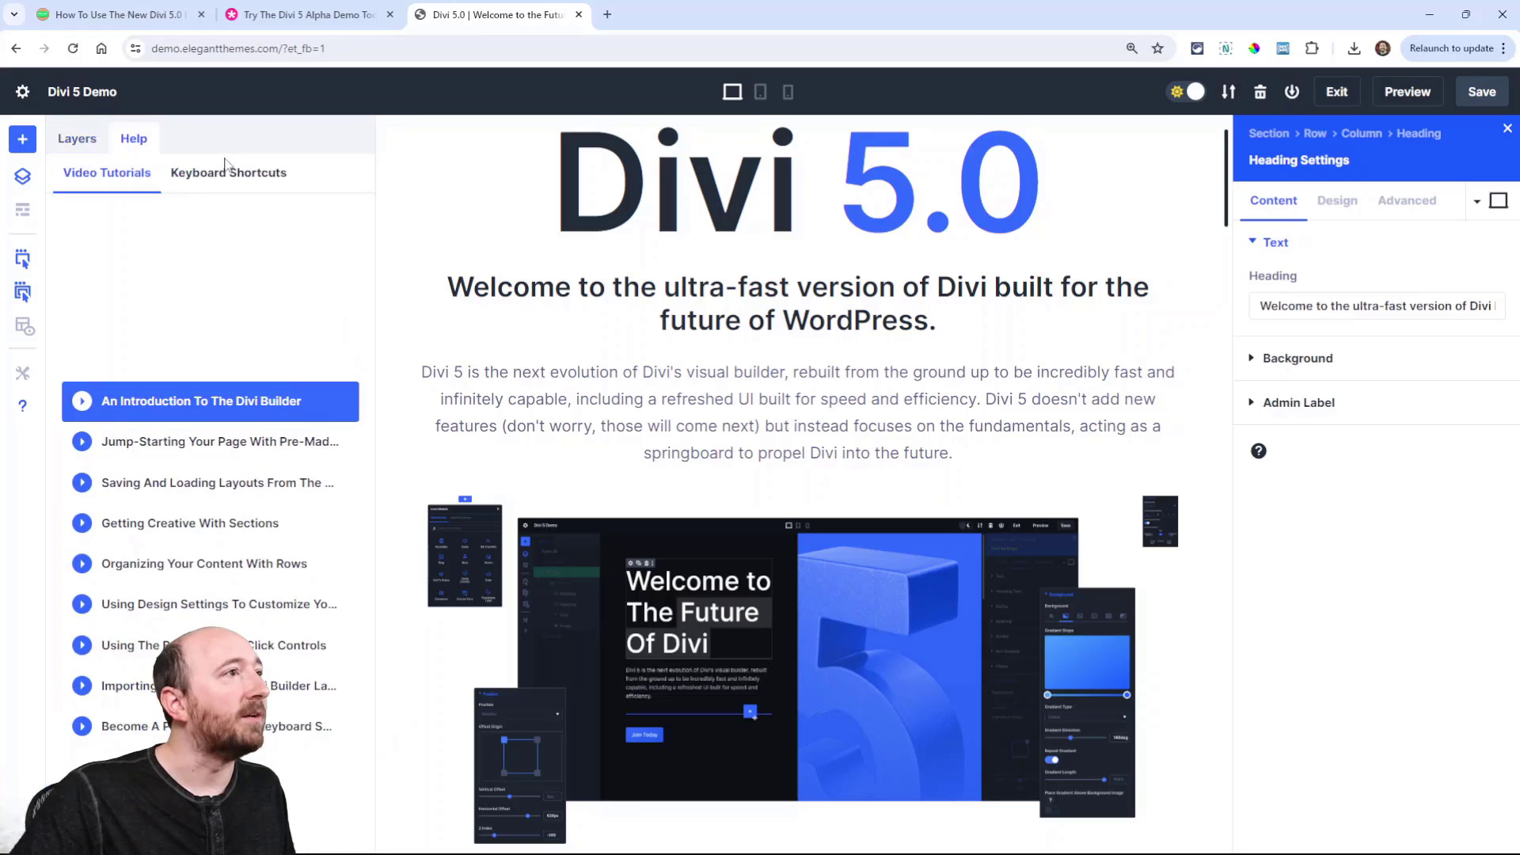
Alternate between the Layers and Help views of the shared docked panel, finishing on Layers
click(76, 138)
click(134, 139)
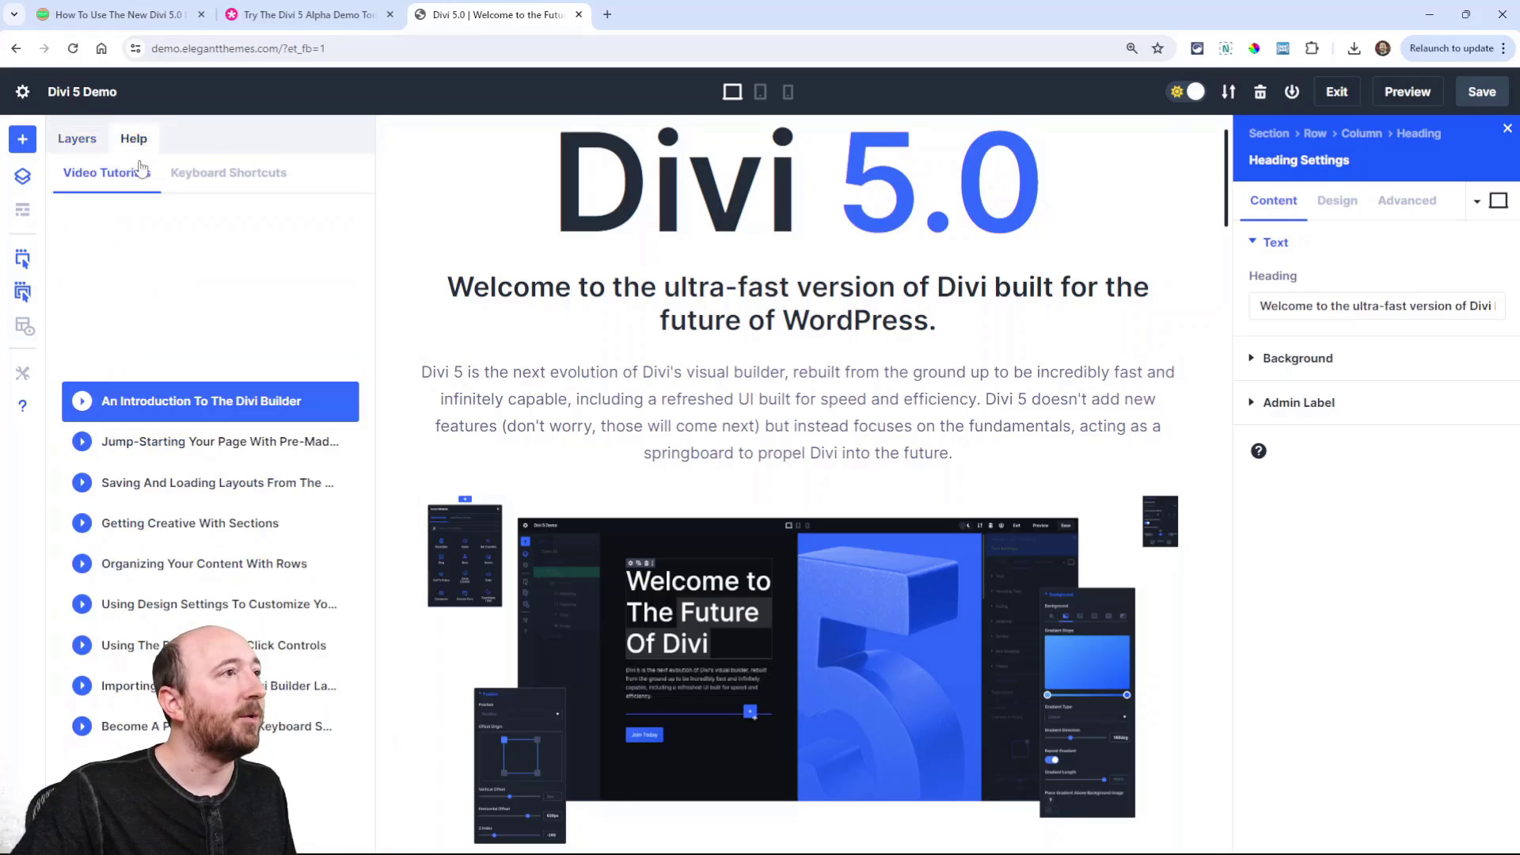
click(75, 141)
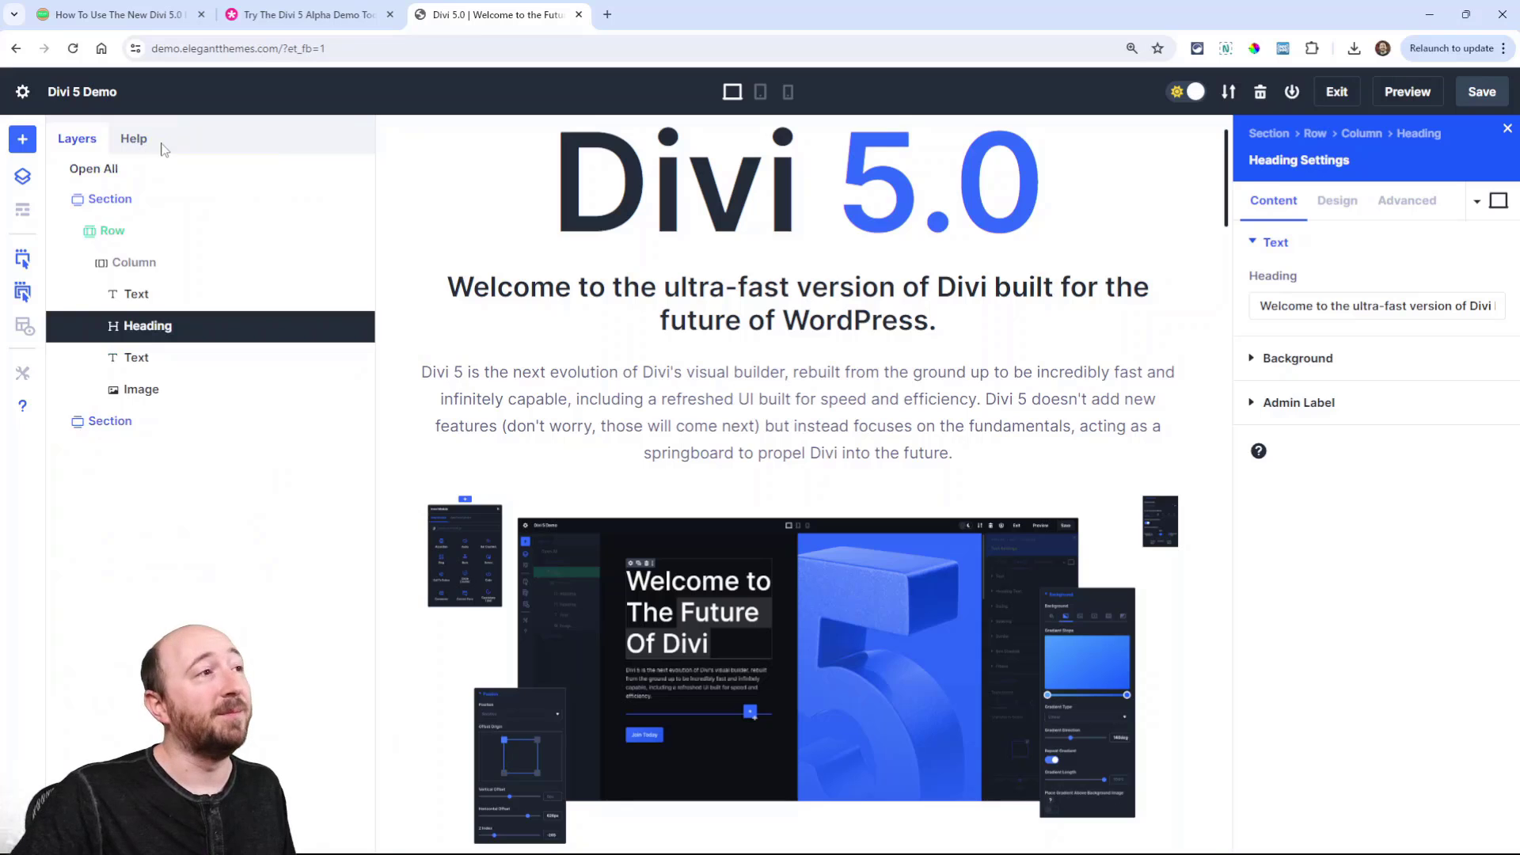
click(134, 139)
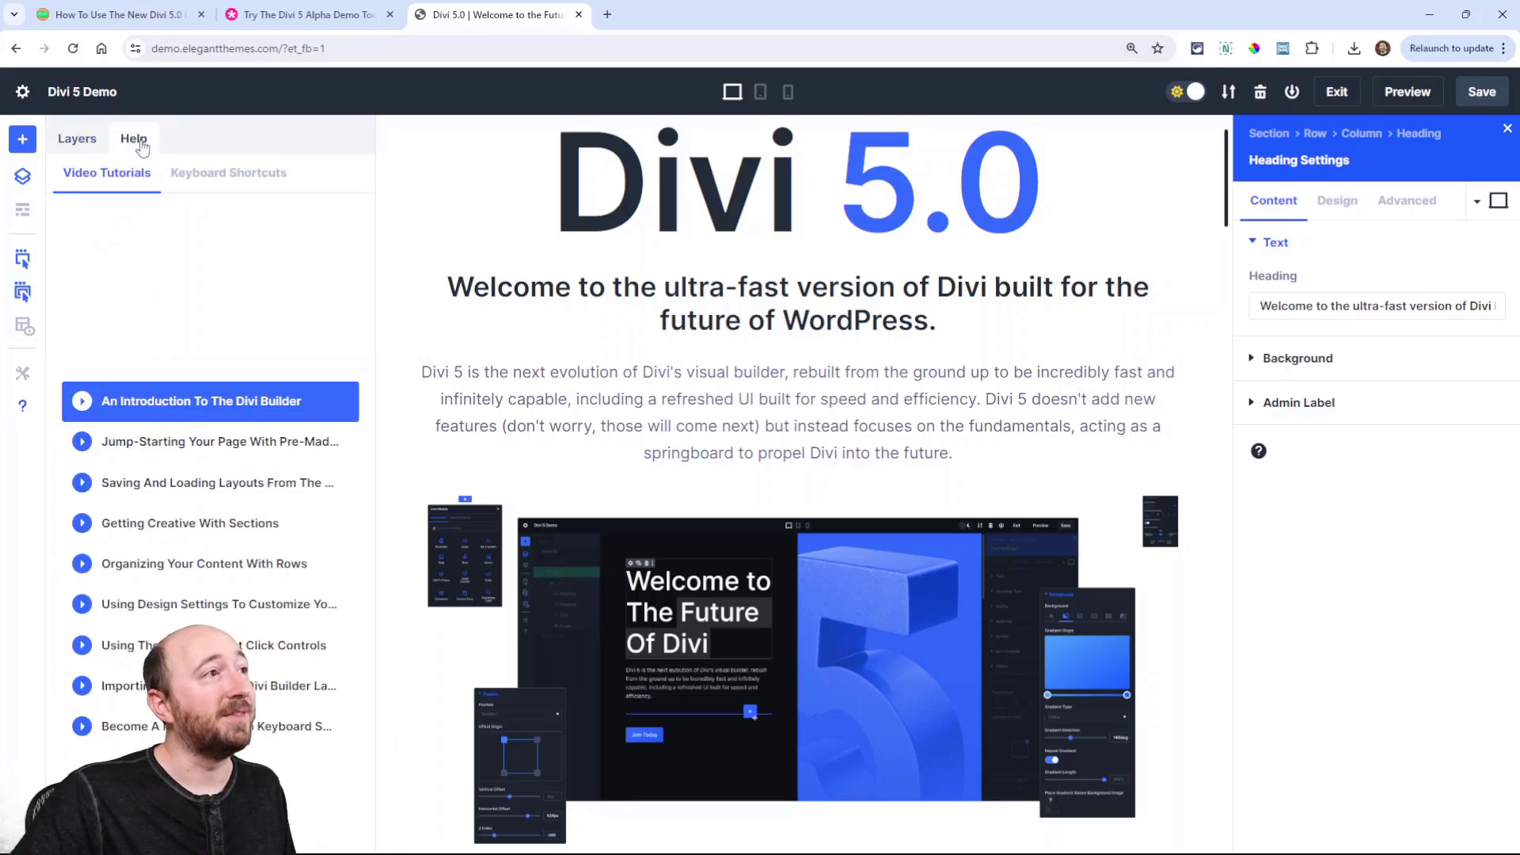
click(76, 144)
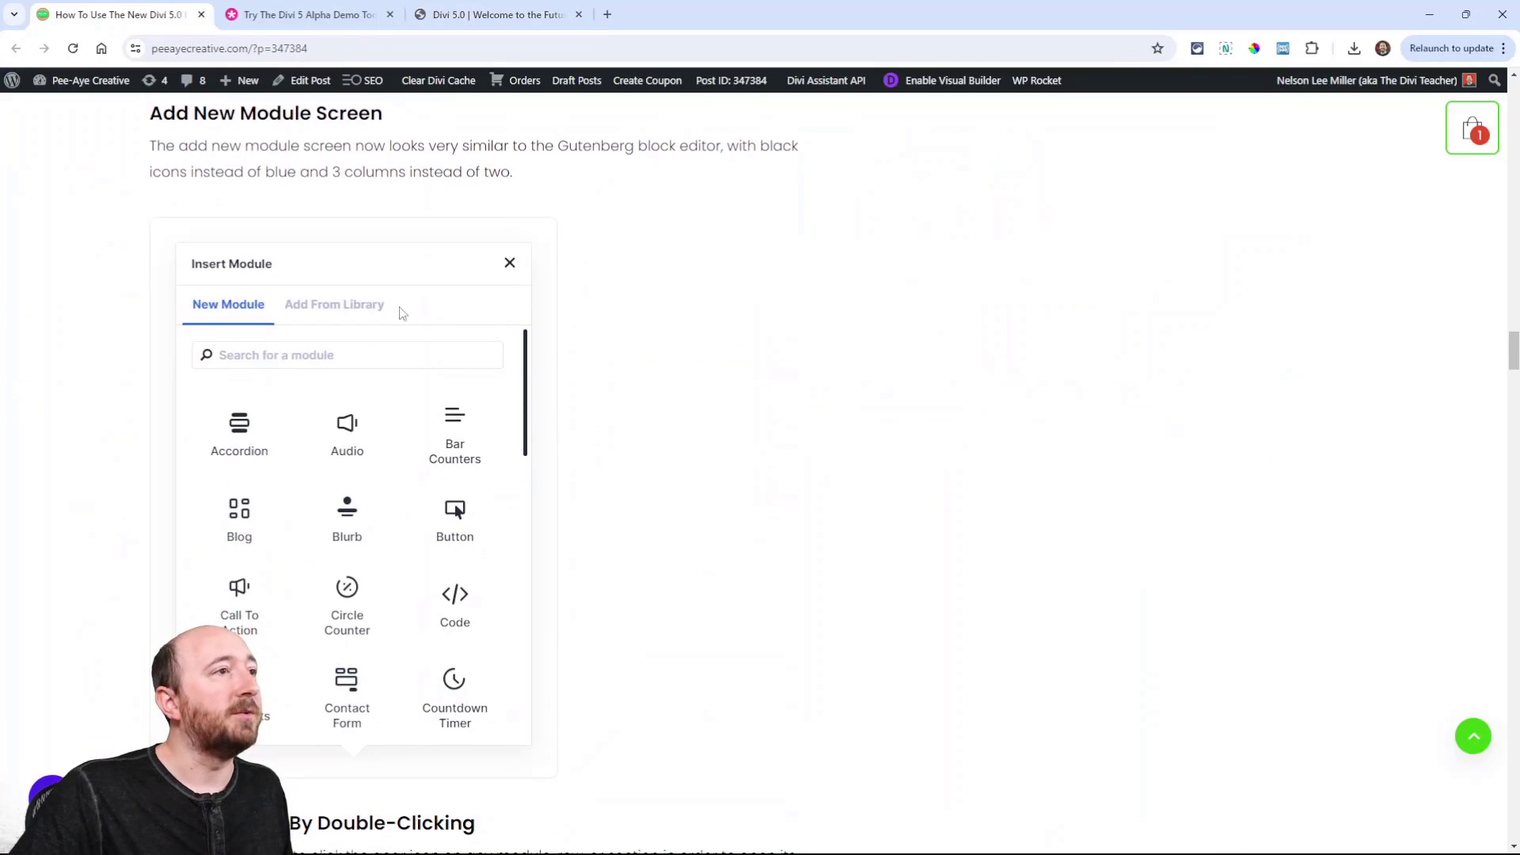
Return to the Divi 5 demo, hide both Layers and Help, and open the first Section's settings
click(491, 14)
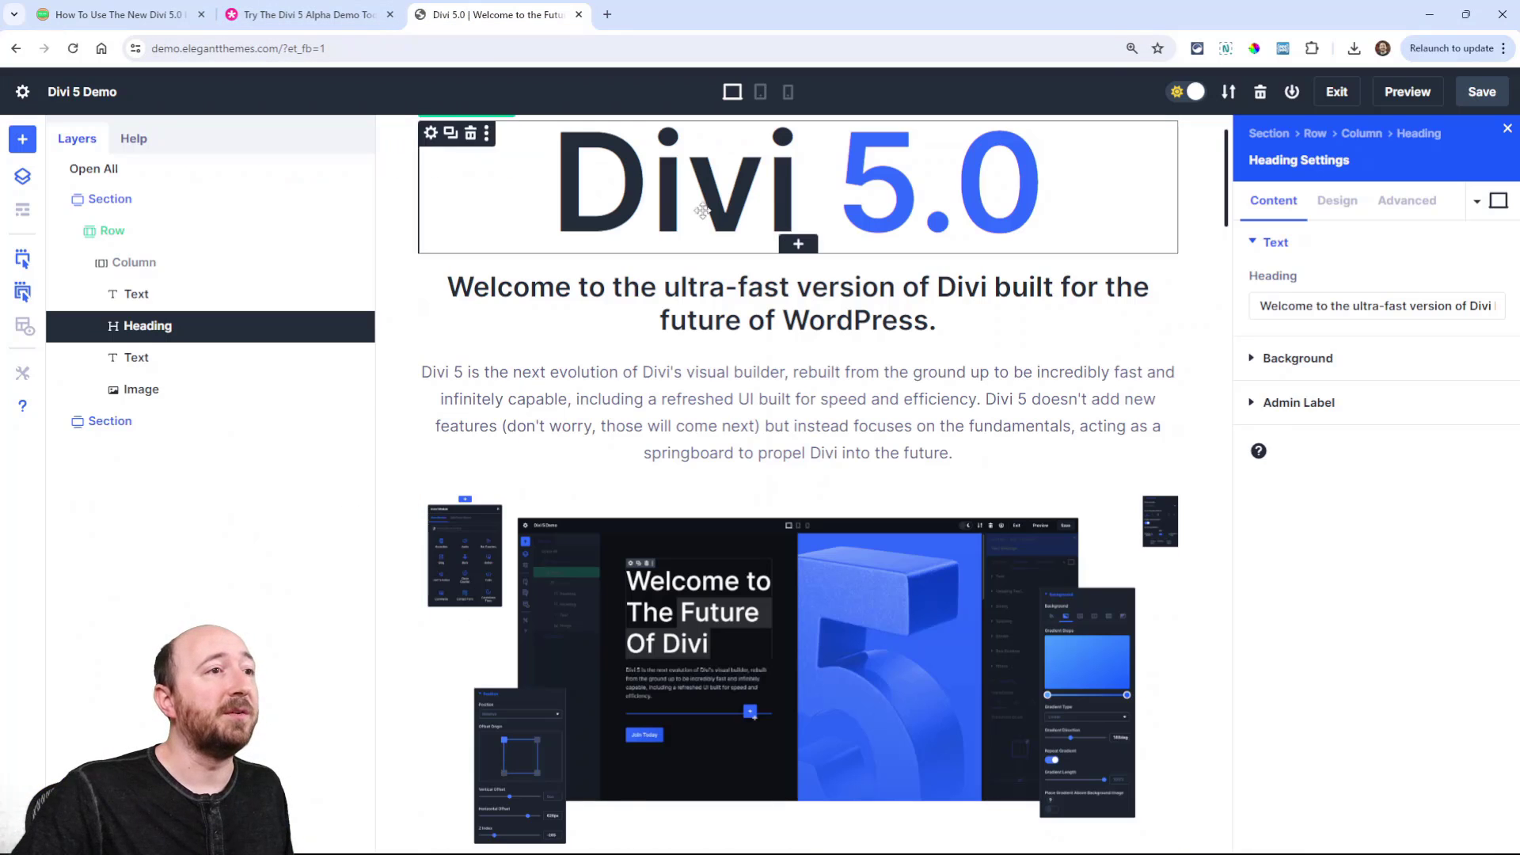
click(24, 177)
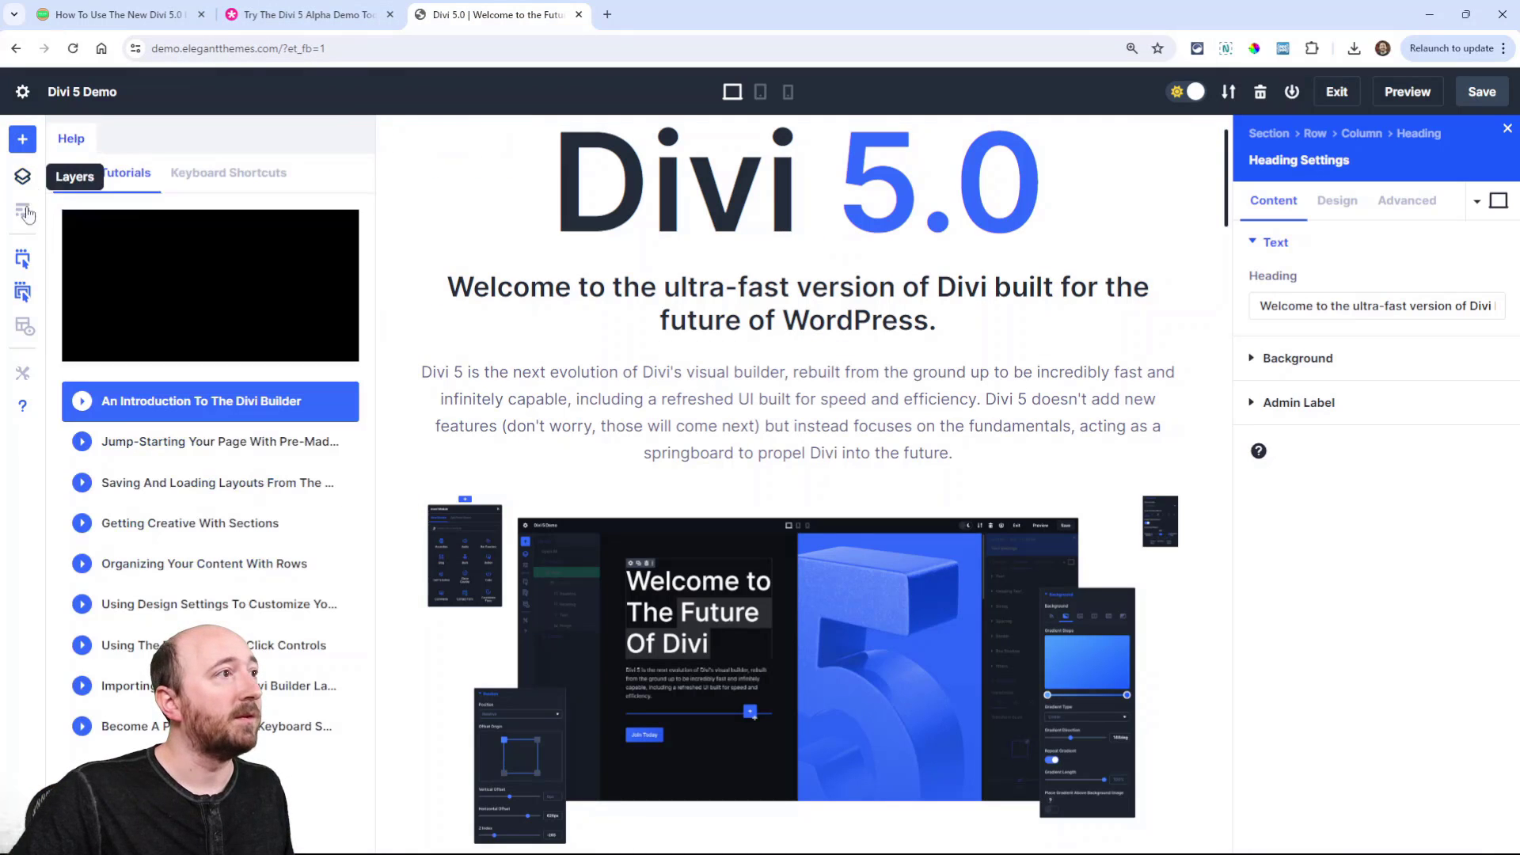
click(22, 406)
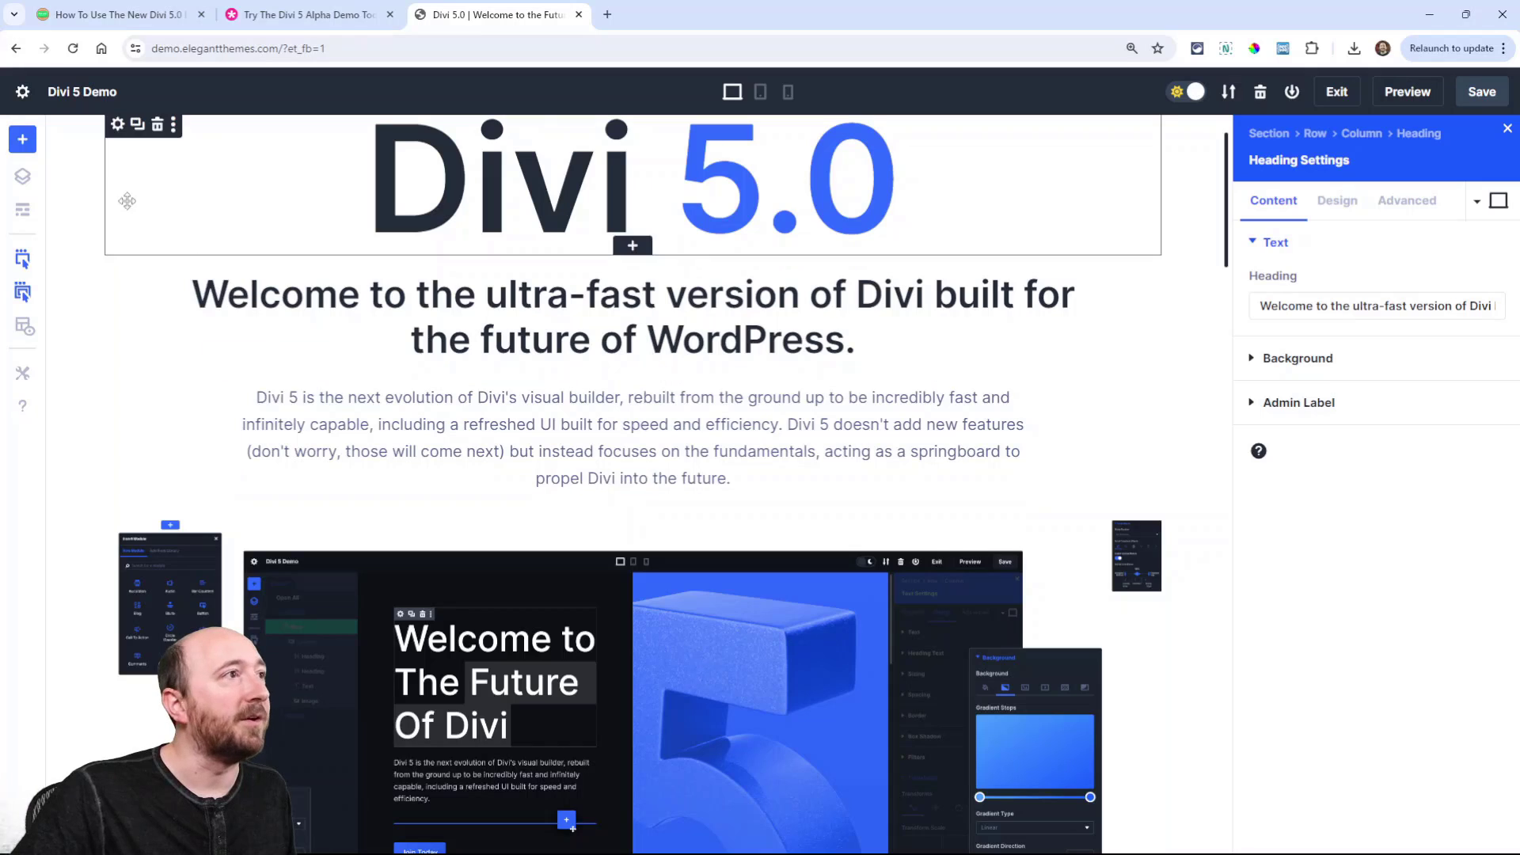
click(67, 230)
scroll(67, 198, up, 1)
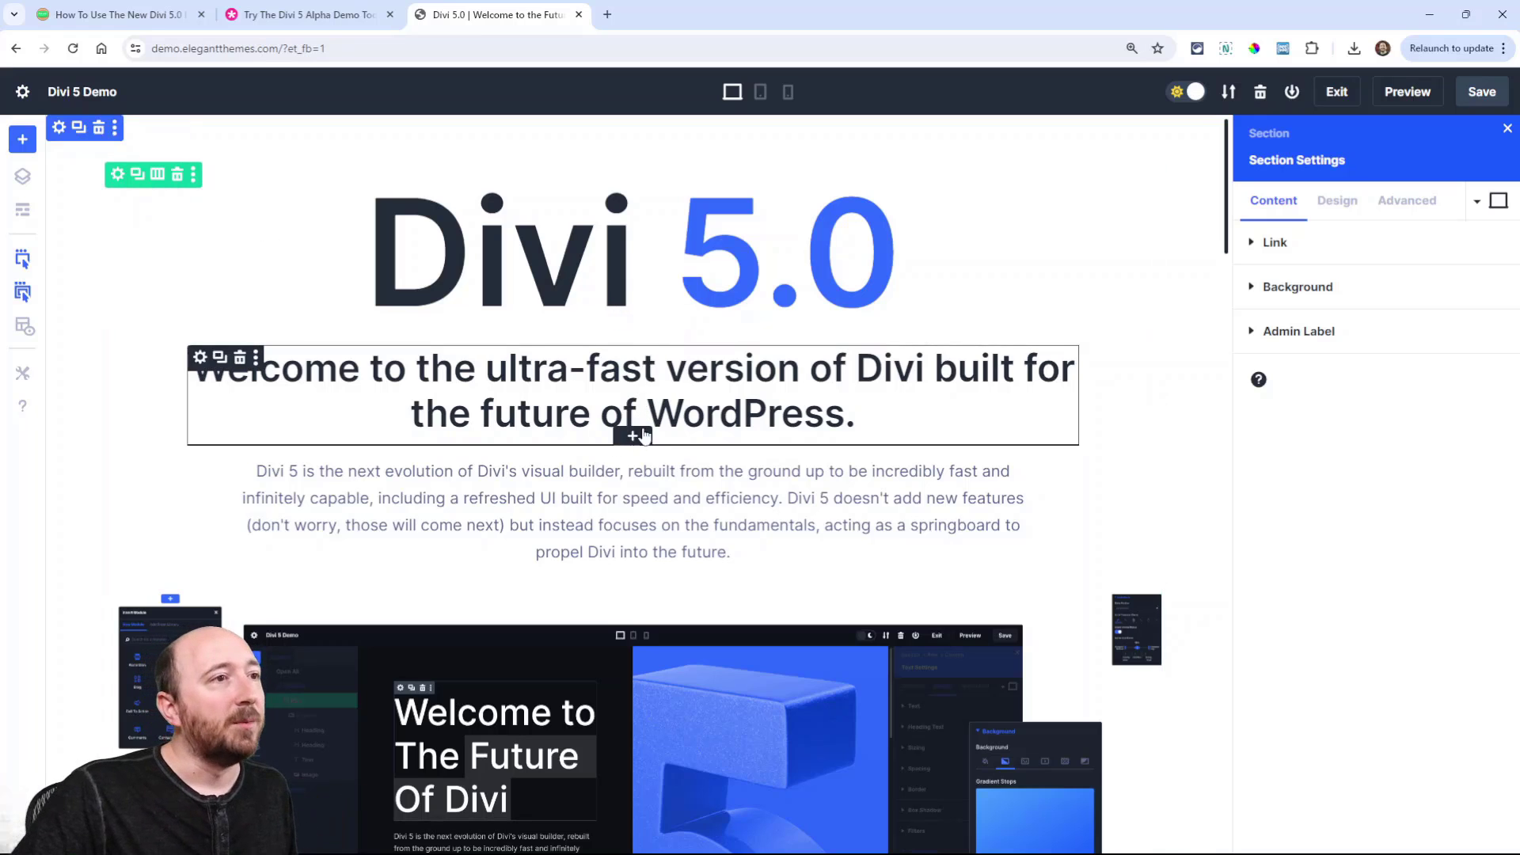
Open and close the Insert Module window below the Welcome heading, and open it again below the introductory paragraph
click(633, 438)
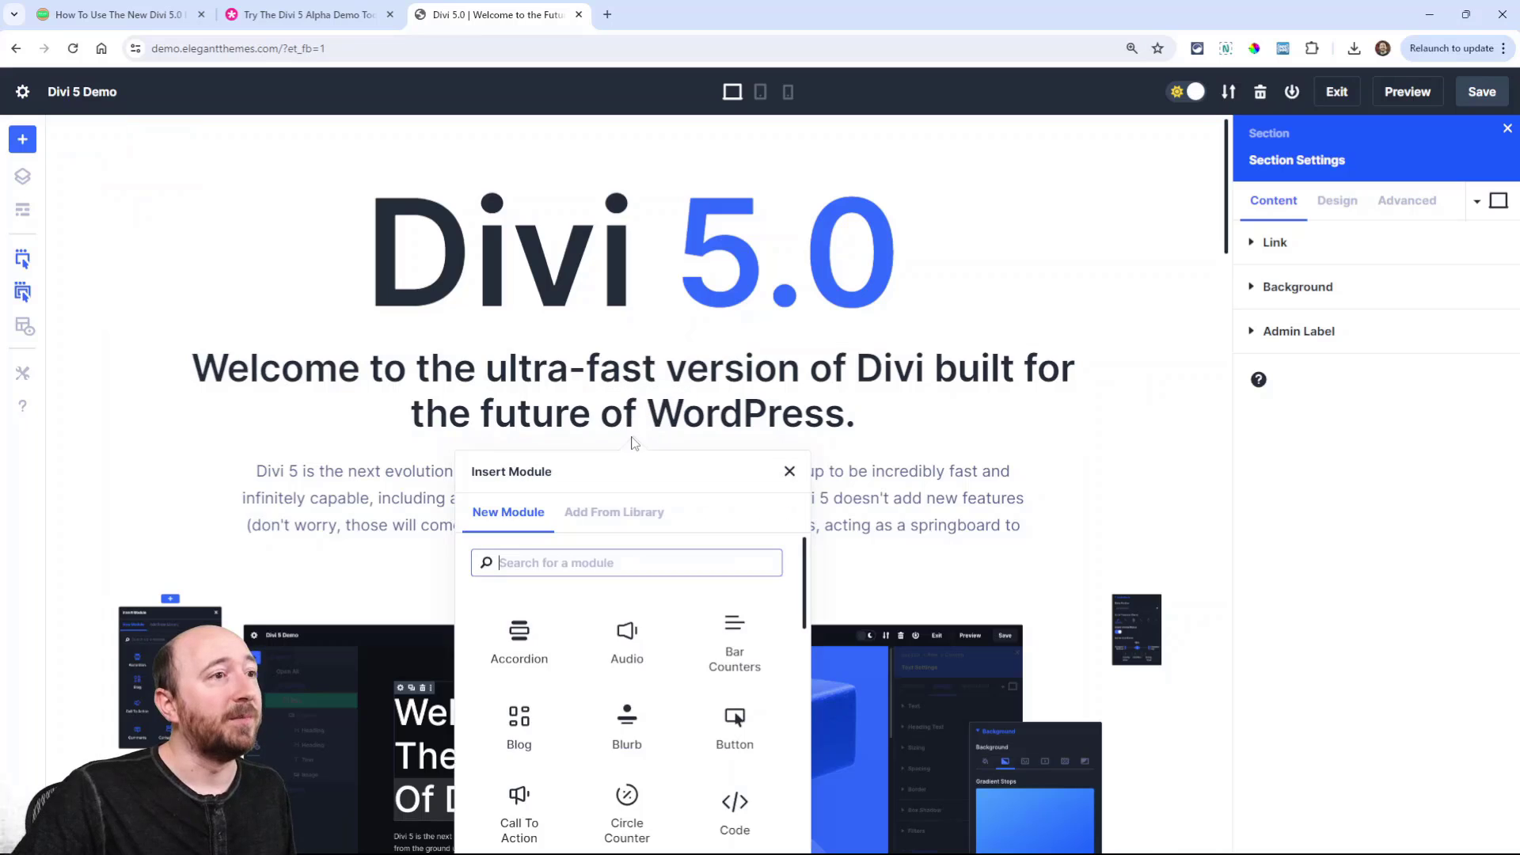
scroll(634, 436, down, 3)
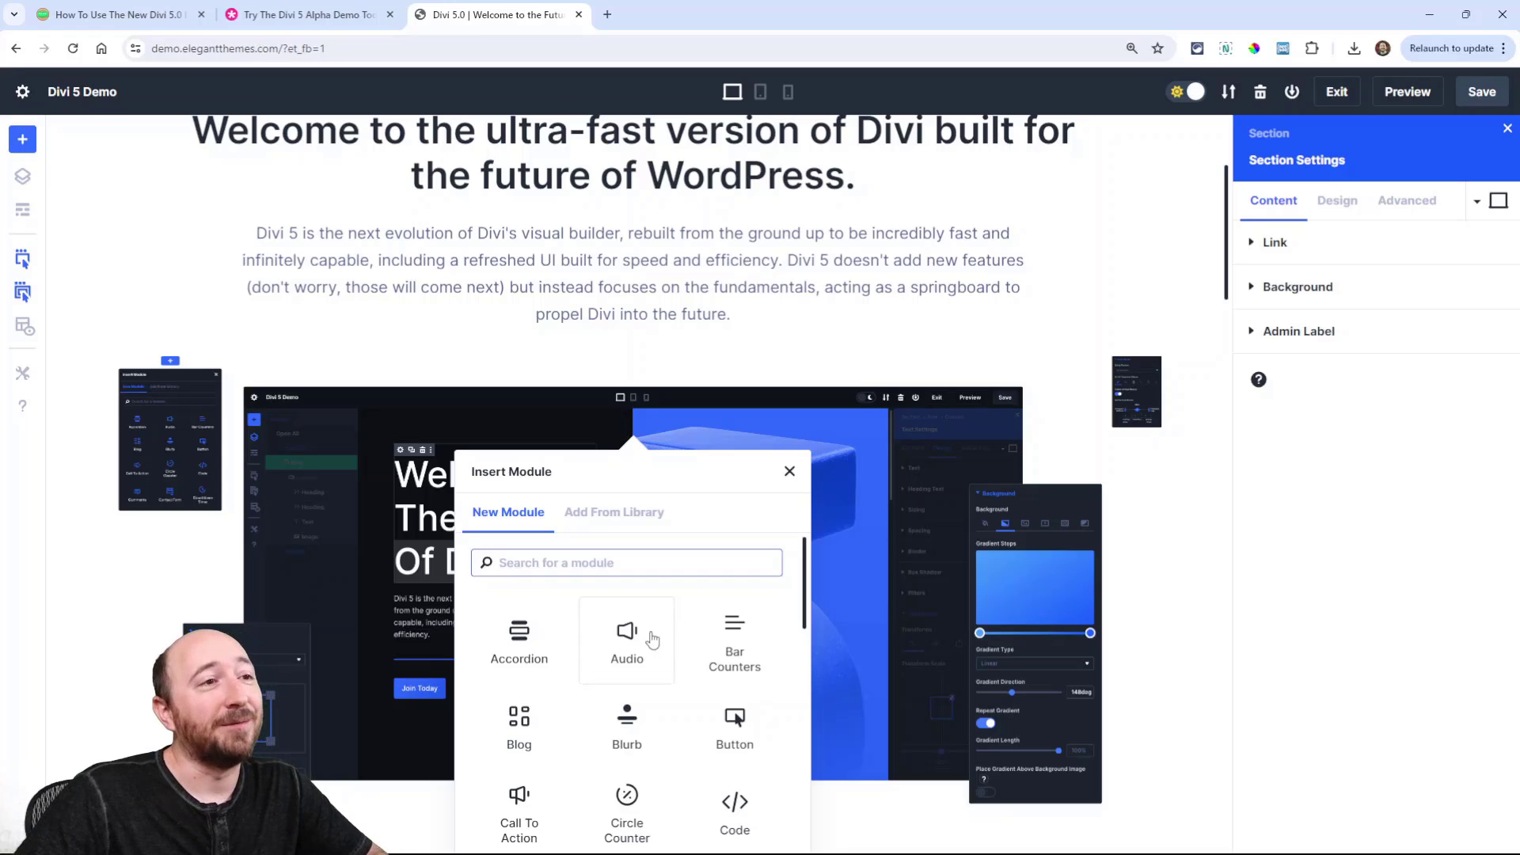
click(789, 471)
scroll(632, 554, up, 3)
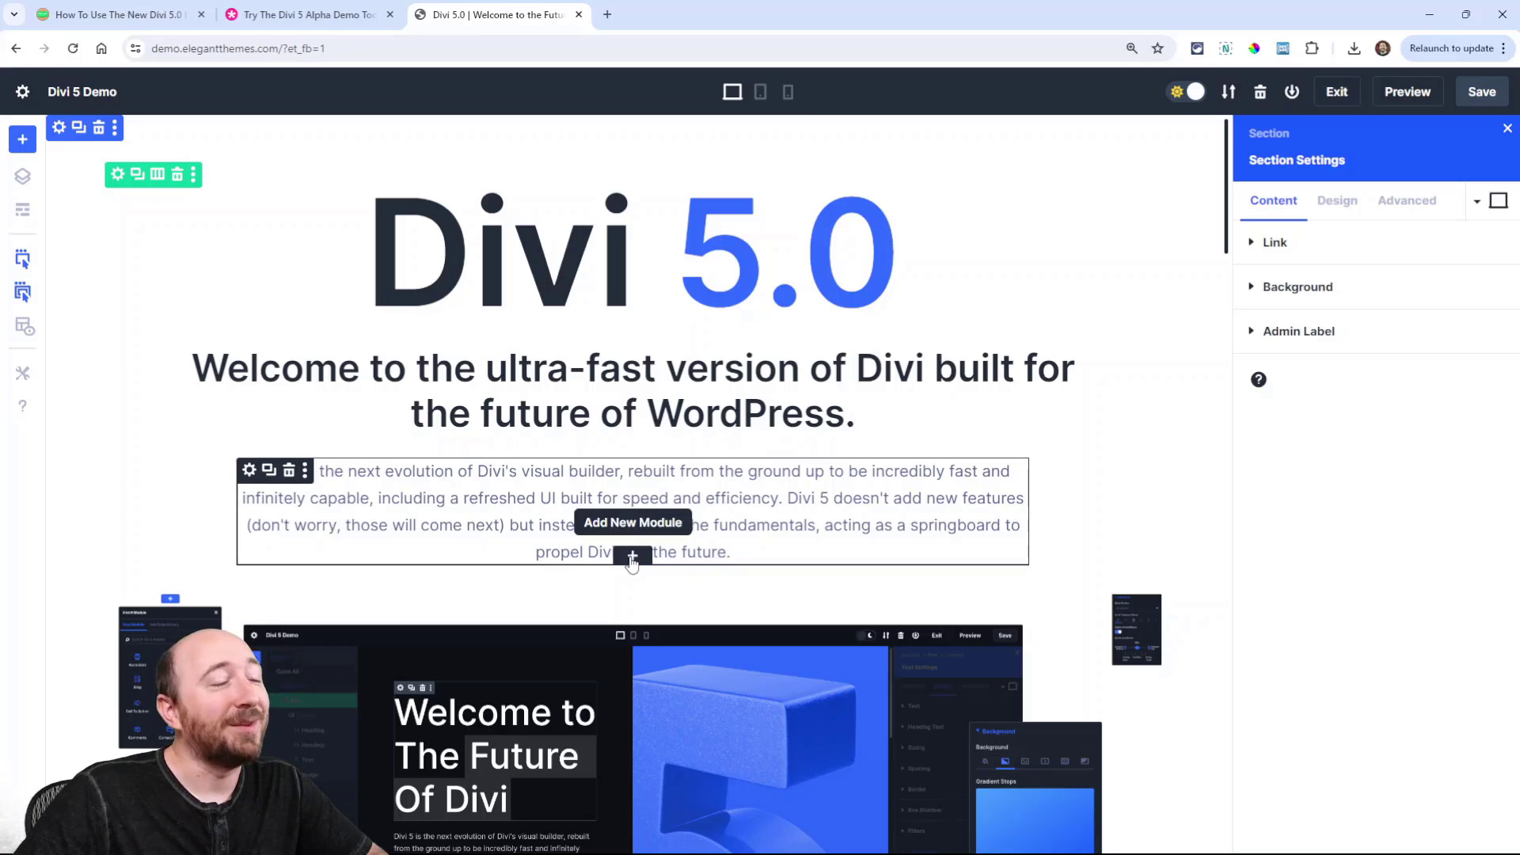
click(631, 557)
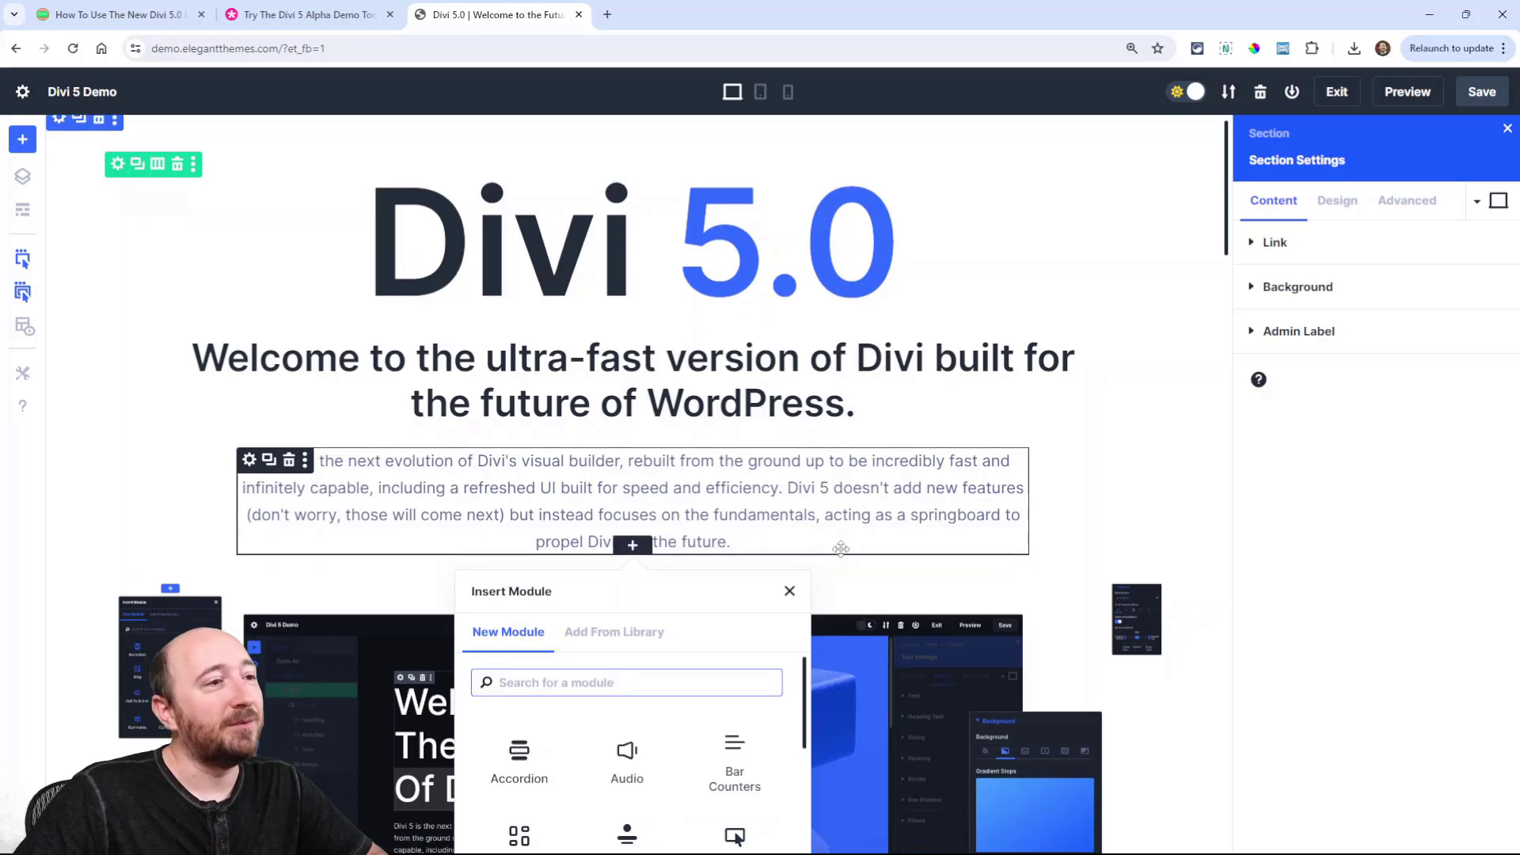
Close the Insert Module window, reopen it below the hero image, and search the new modules for "blur"
scroll(680, 601, down, 4)
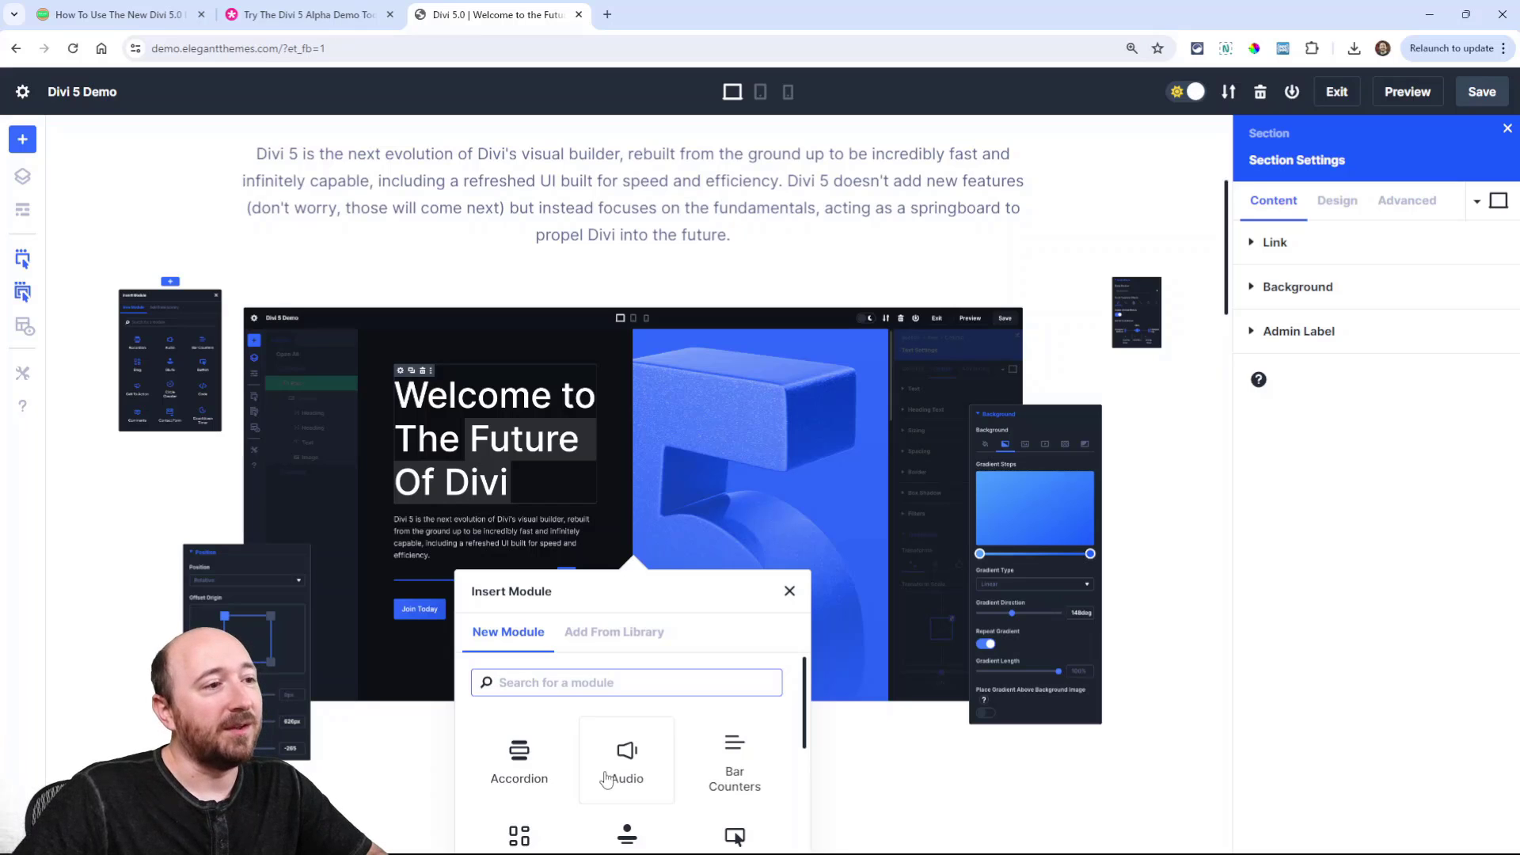
click(789, 592)
scroll(673, 429, down, 6)
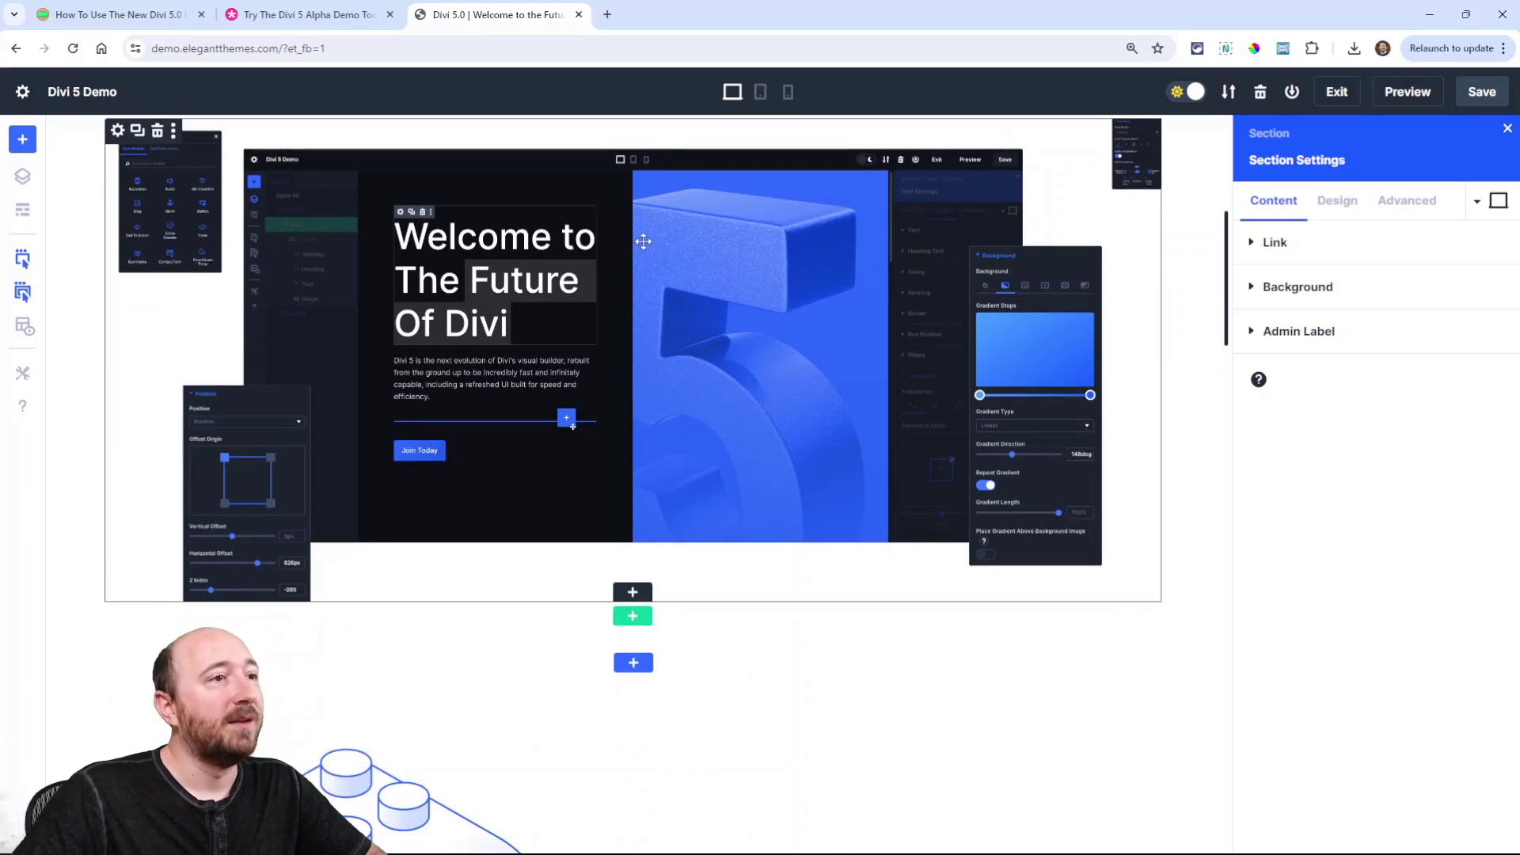
click(632, 277)
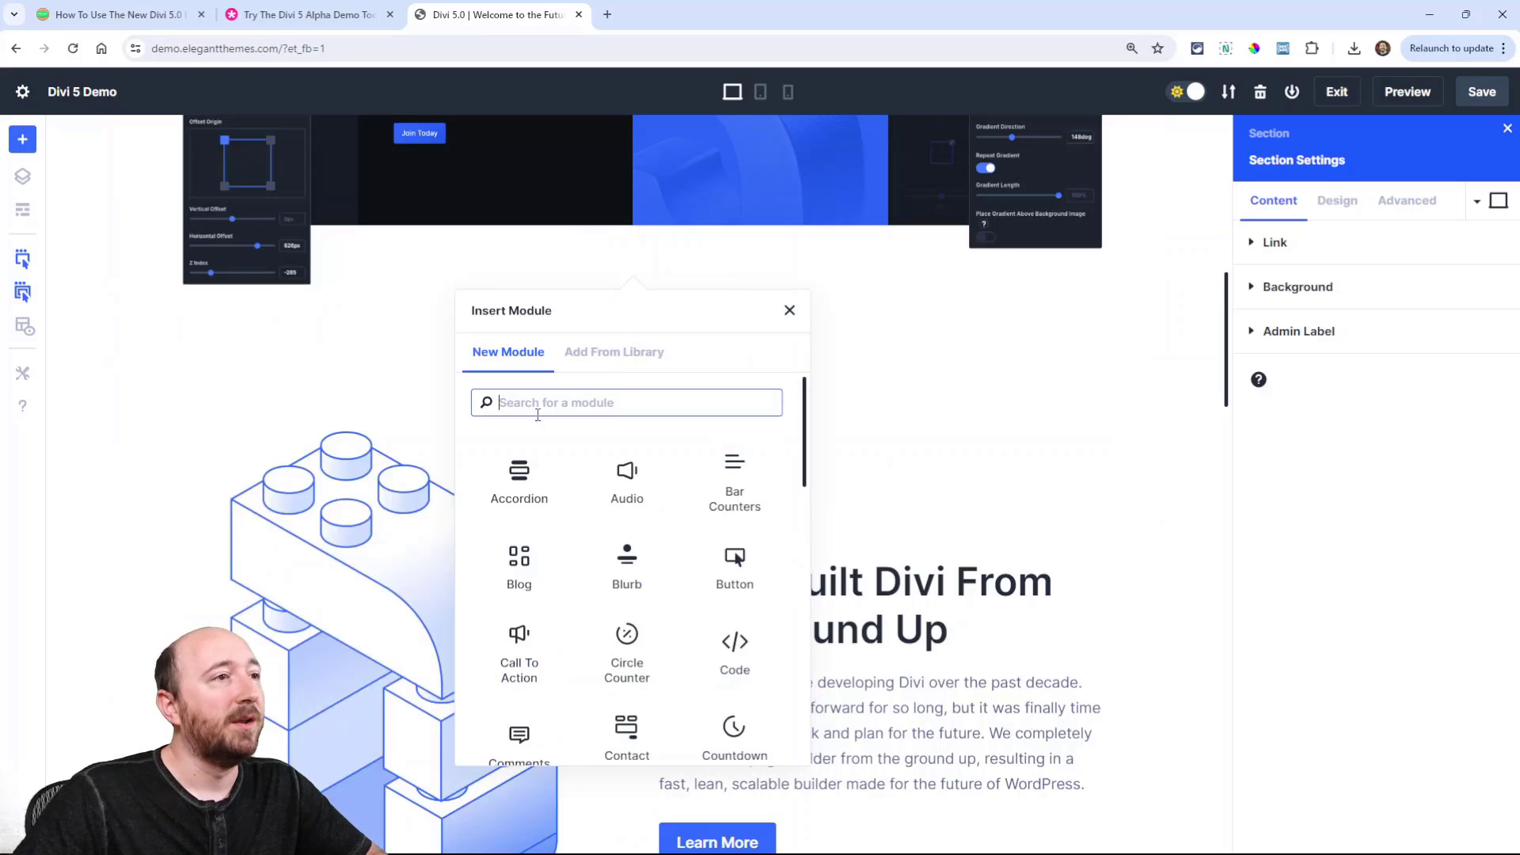
text(blur)
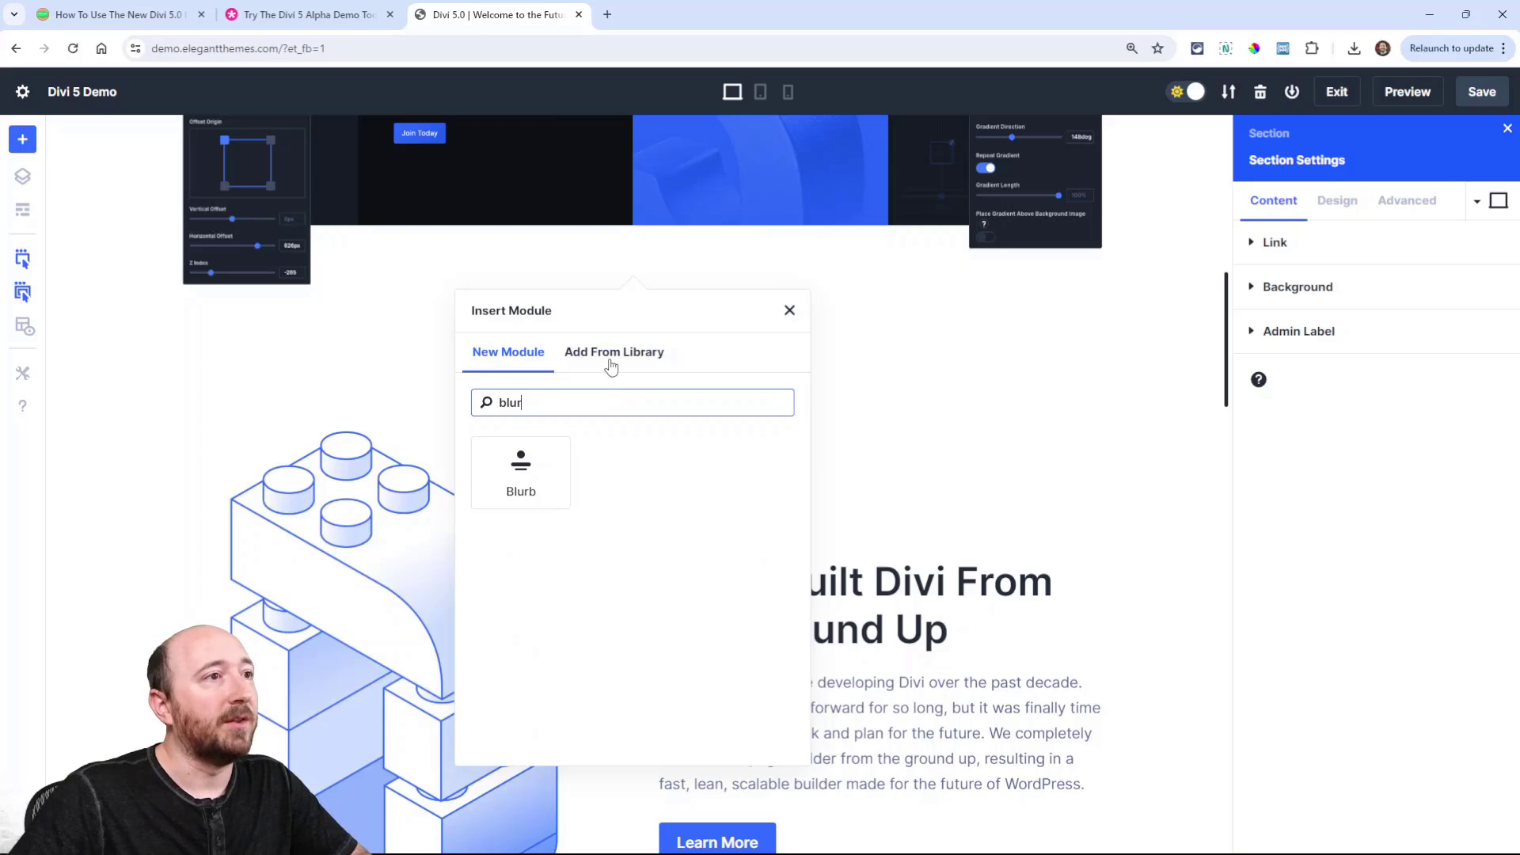
View the Add From Library options for modules and close the Insert Module window without inserting anything
click(611, 360)
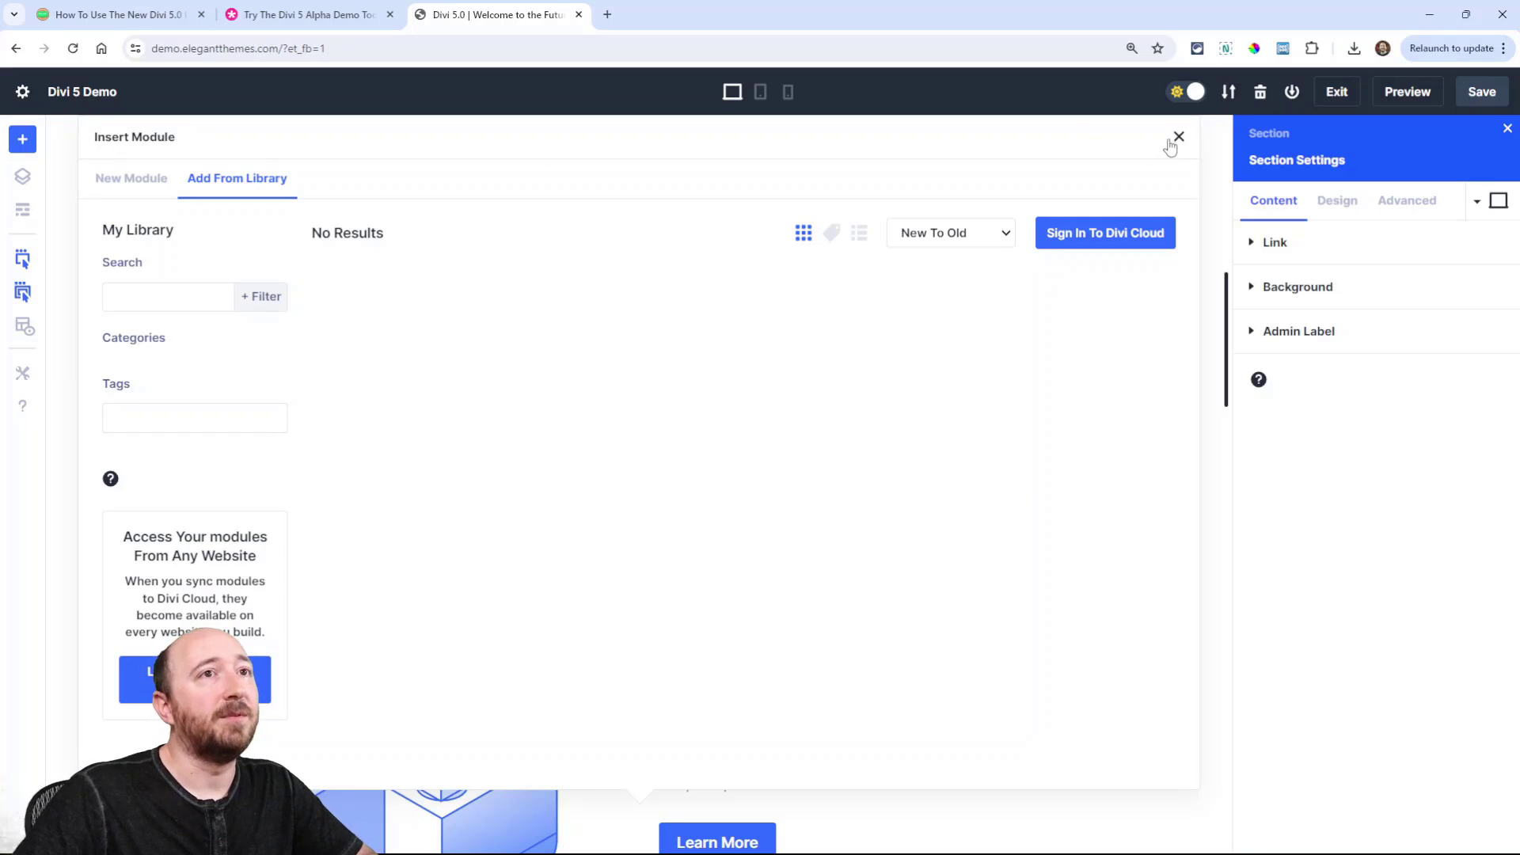
click(1178, 138)
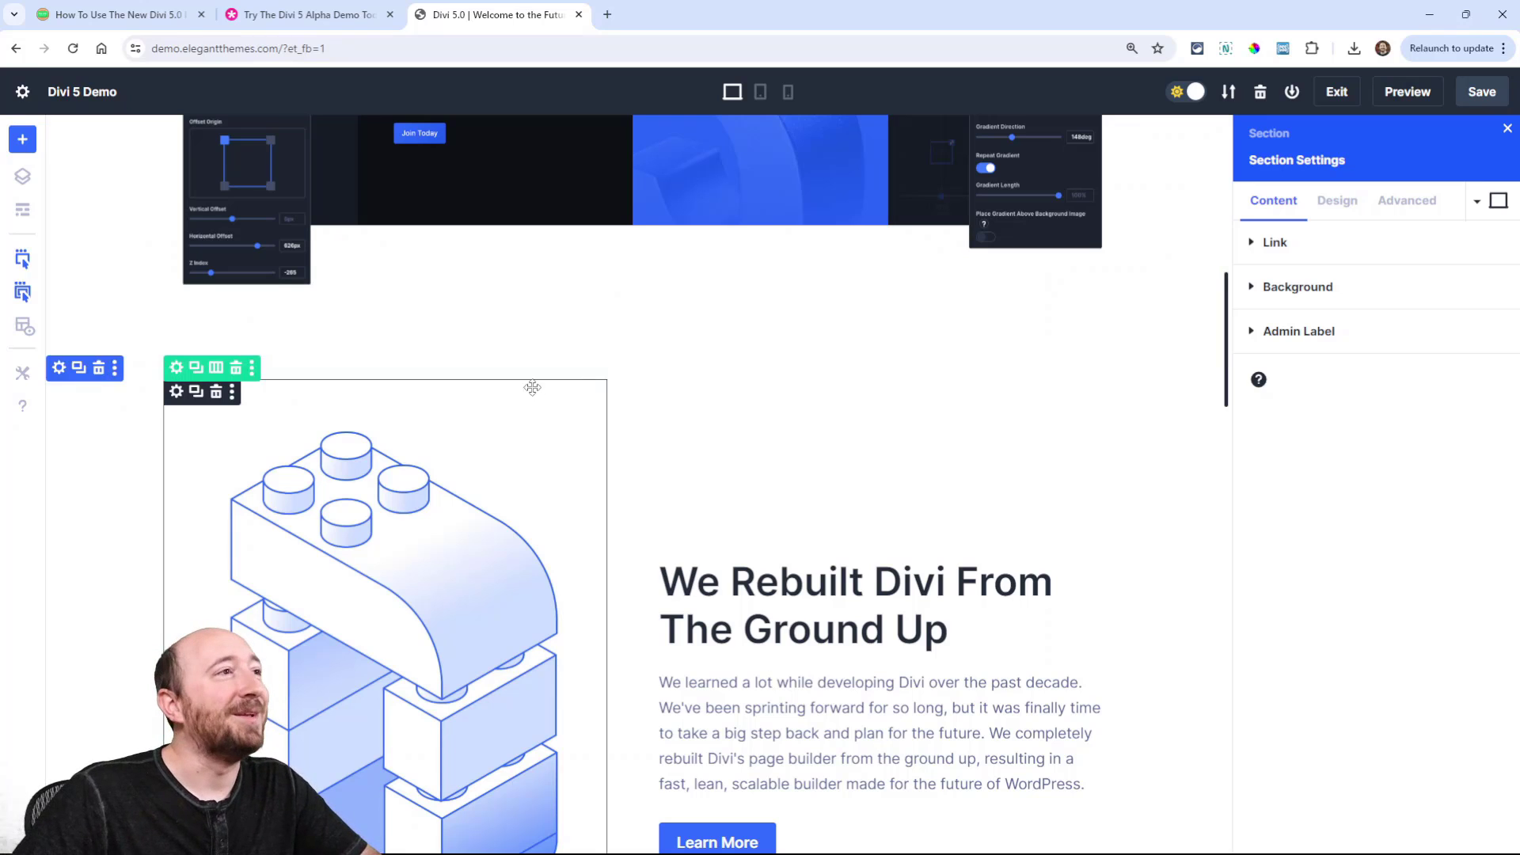
scroll(567, 450, up, 1)
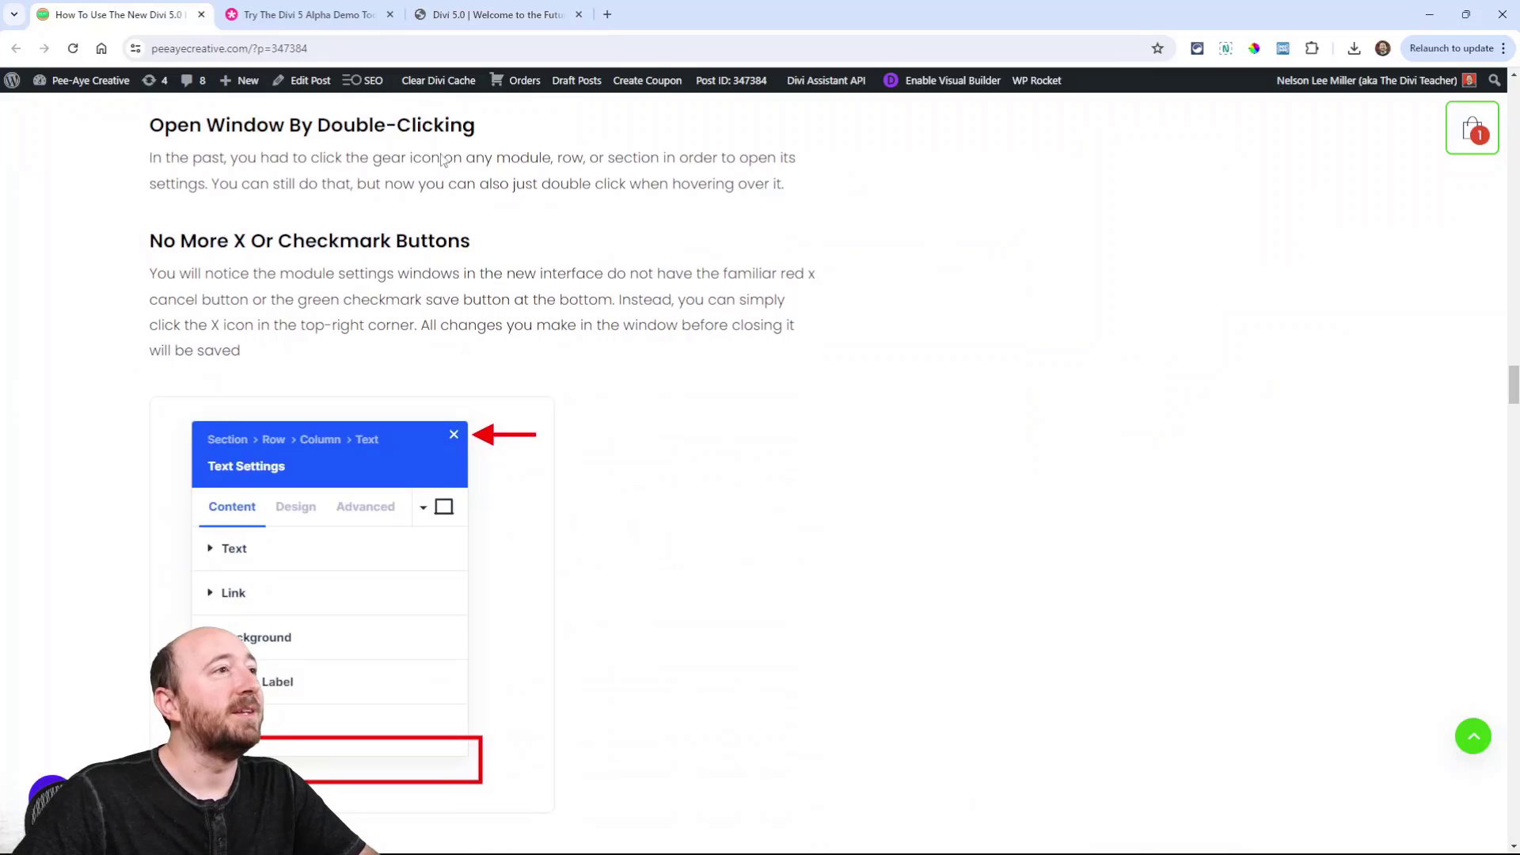
Switch back to the Divi 5 demo and open the Text Settings of the introductory paragraph under the Welcome heading
click(490, 14)
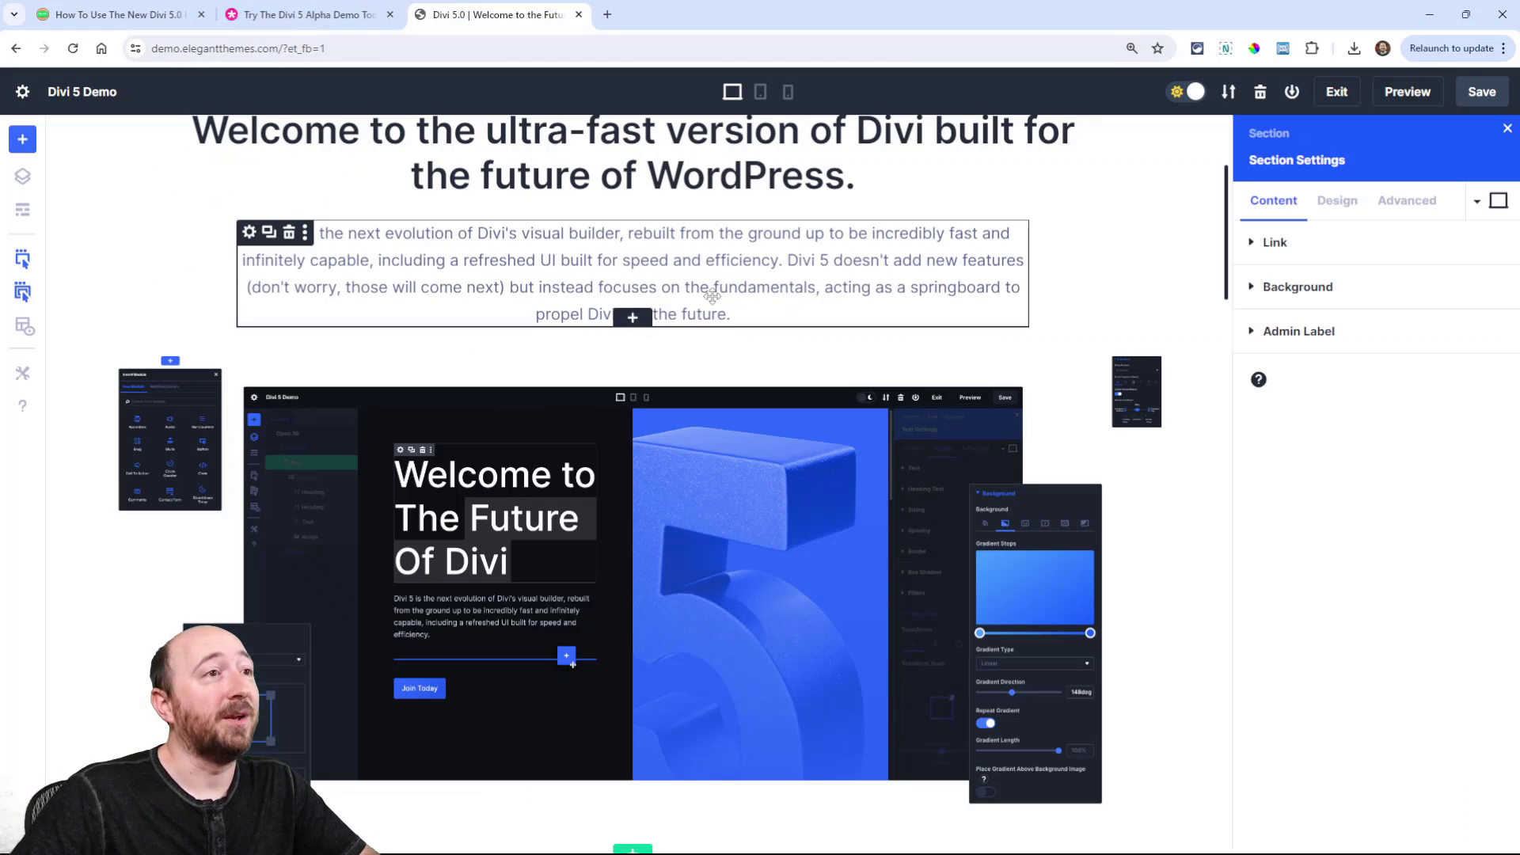
double_click(679, 251)
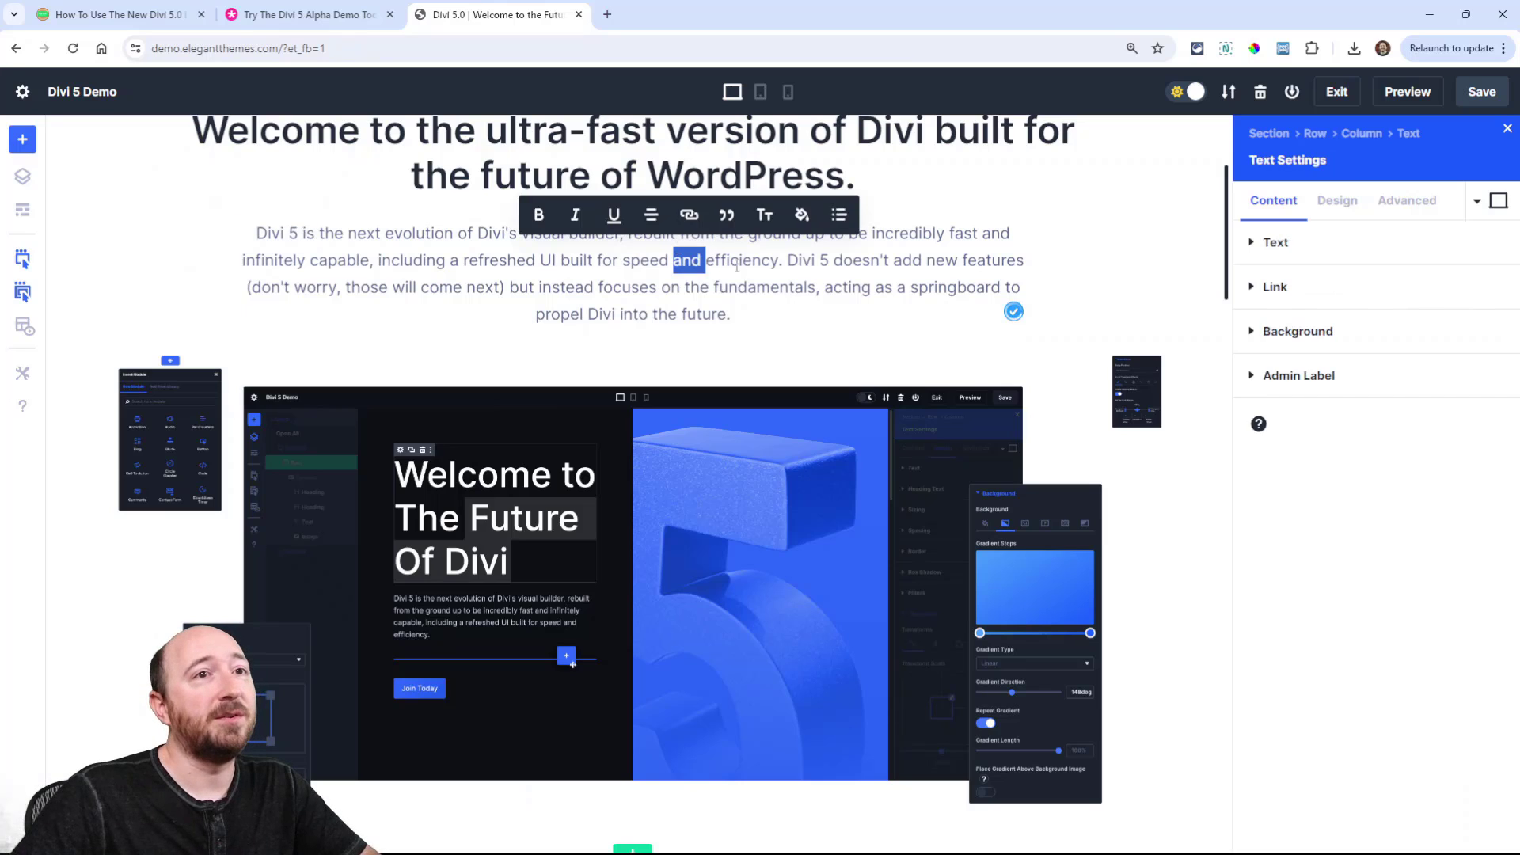
click(770, 260)
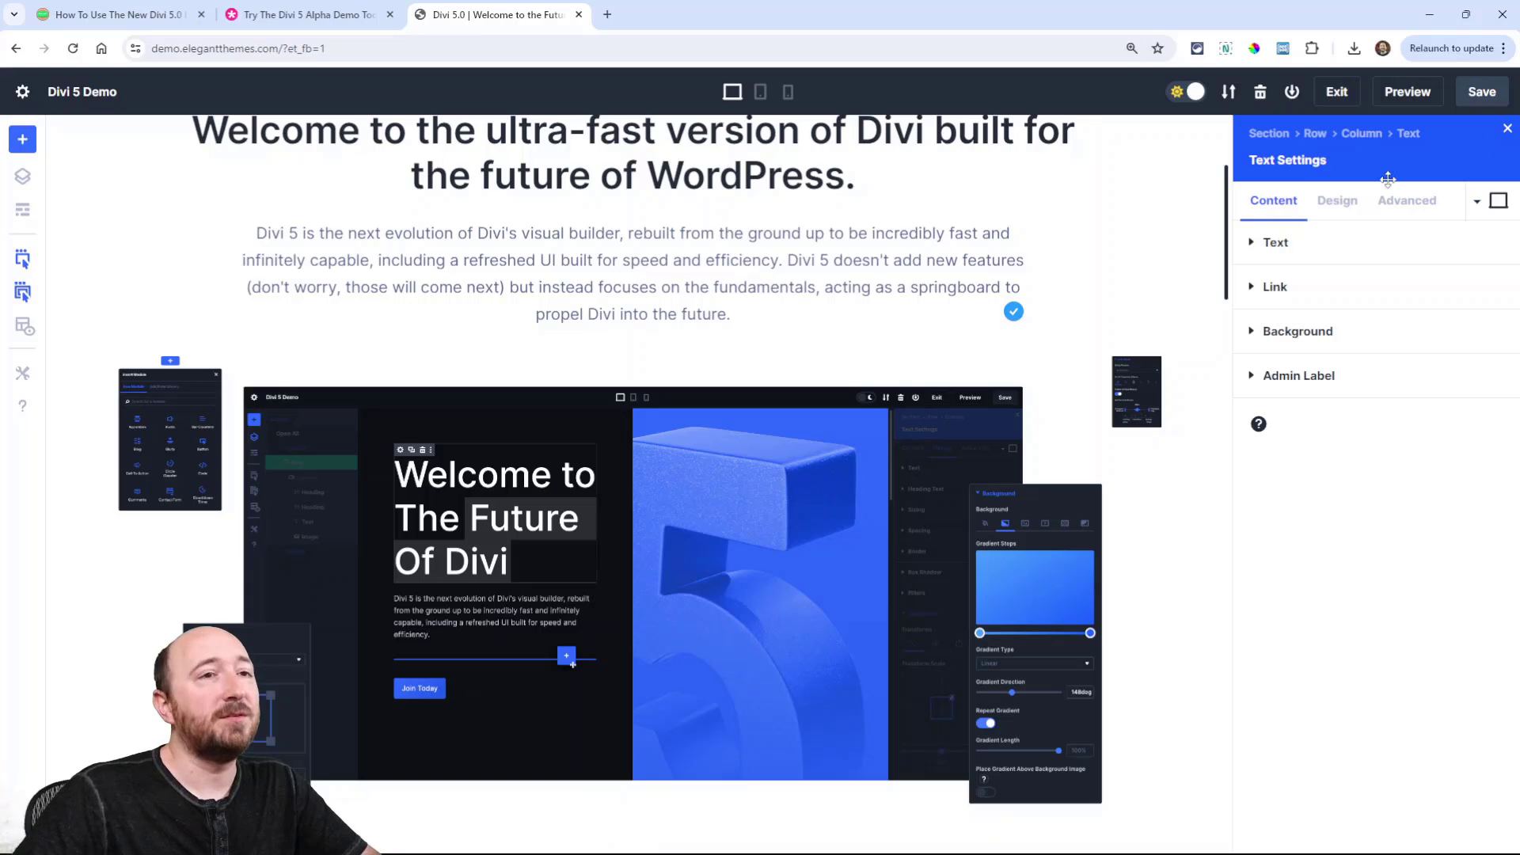
Undock the Text Settings into a floating window over the page, enlarge it, and close it
drag(1409, 158, 682, 242)
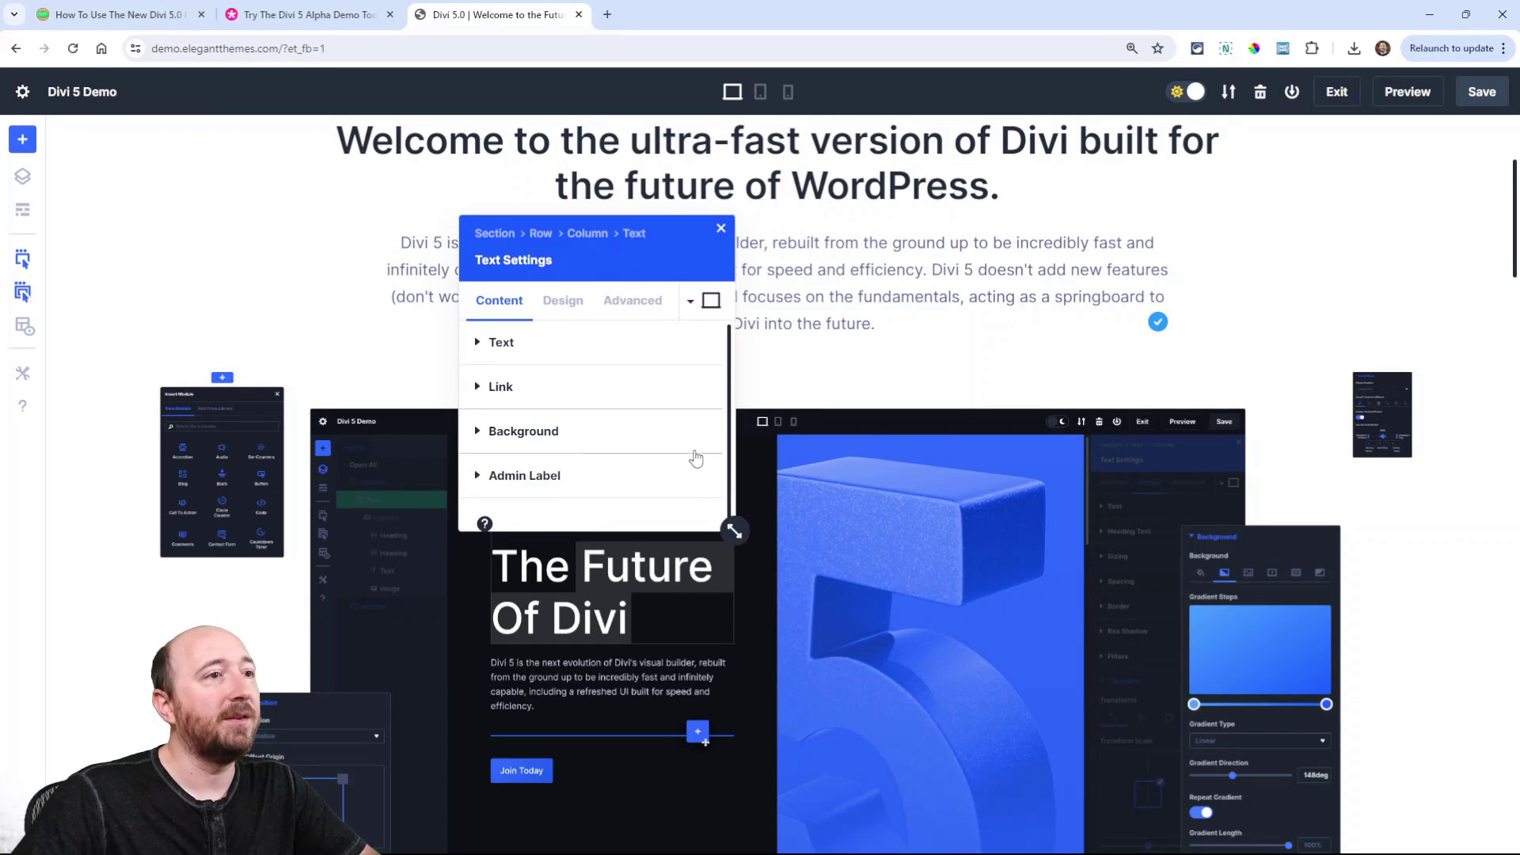
drag(730, 527, 847, 599)
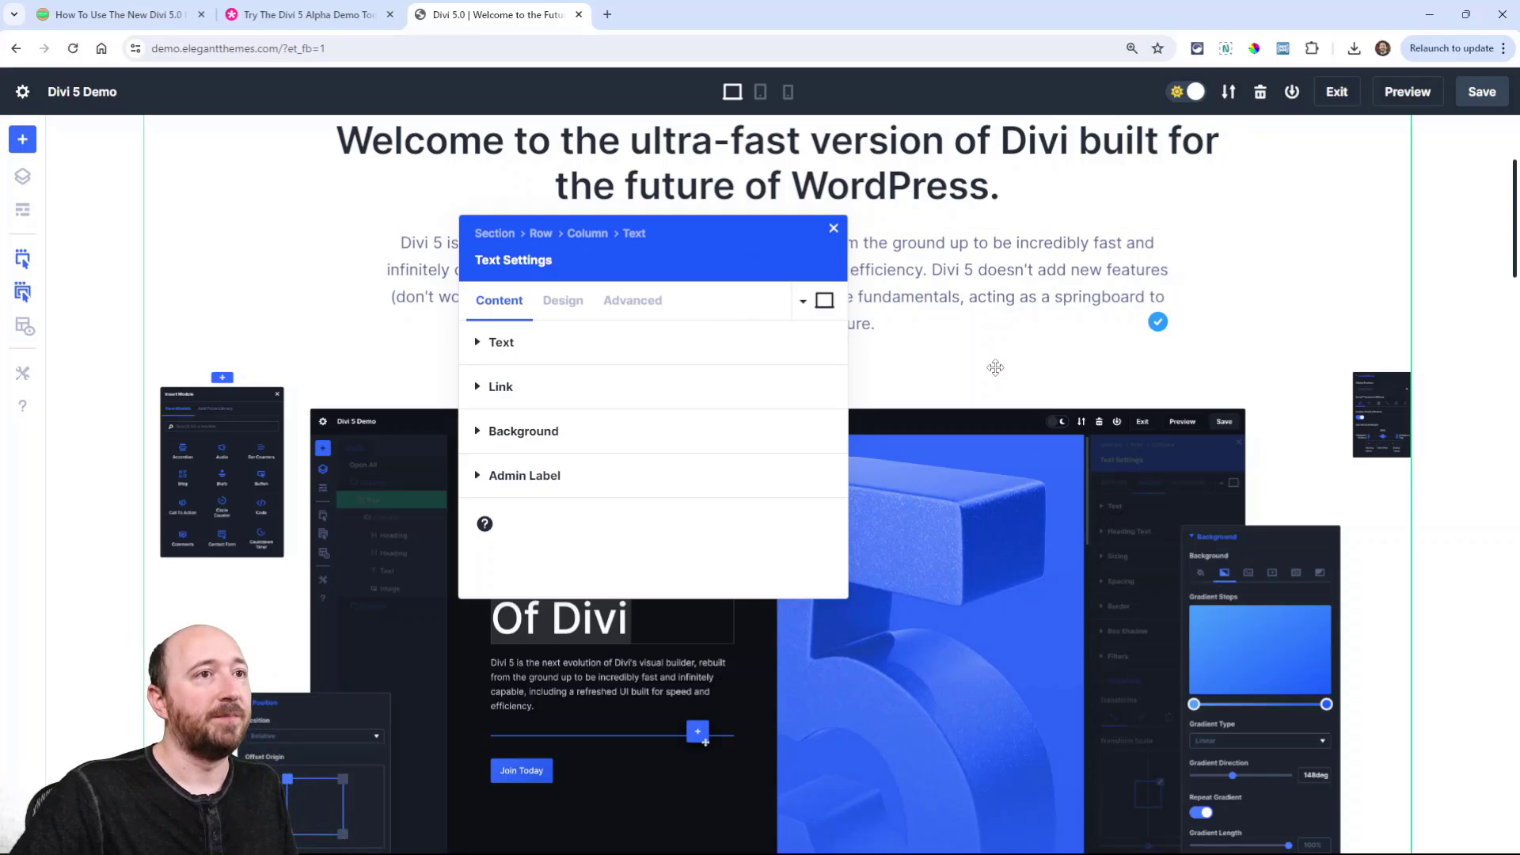
click(834, 234)
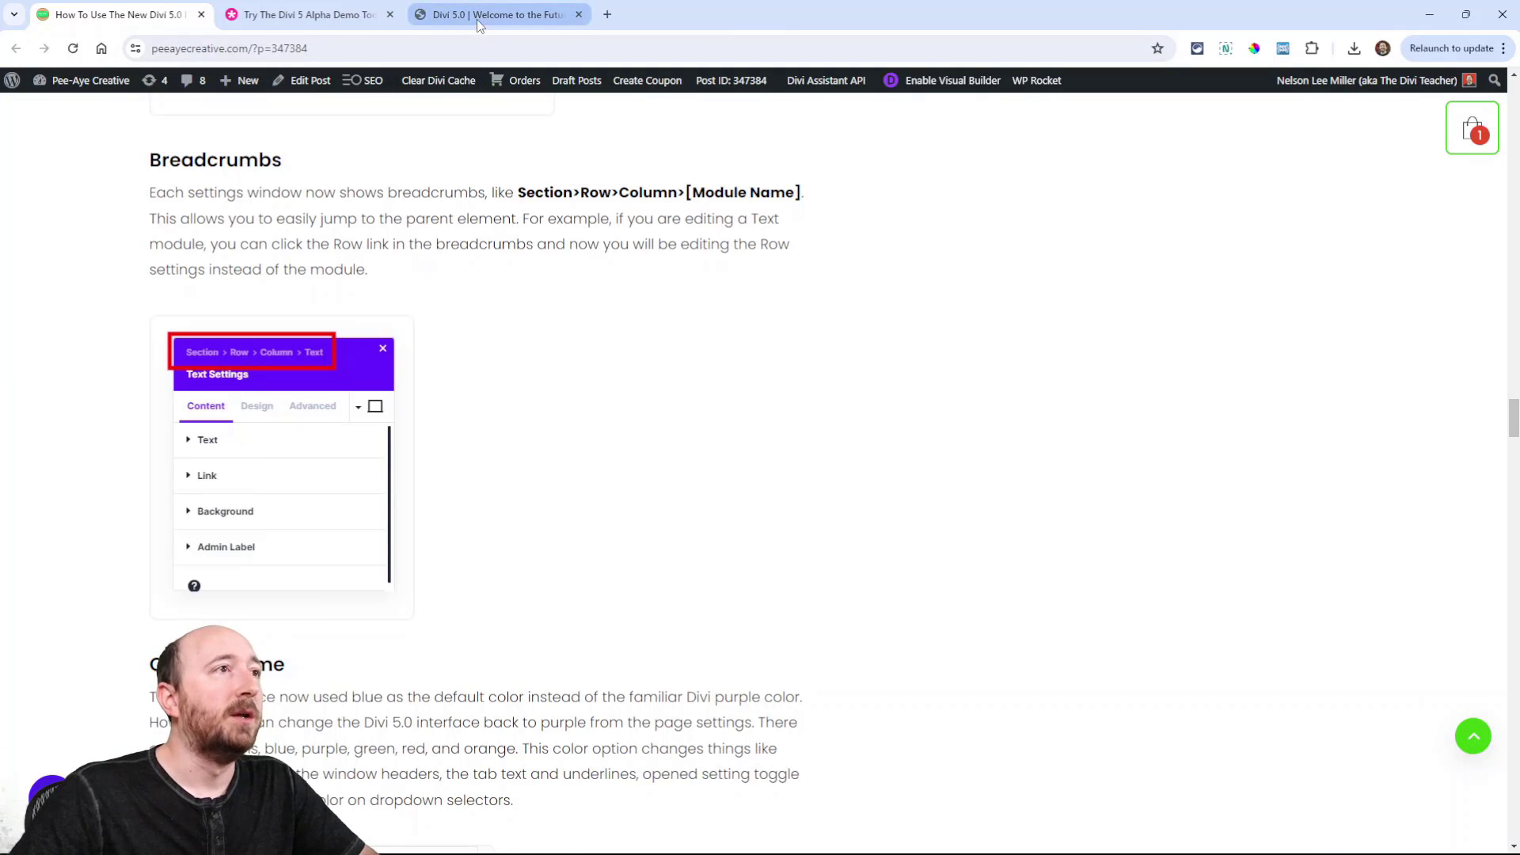
Return to the Divi 5 demo and view the first row's column structure settings and its Choose Layout window, closing both
click(497, 14)
scroll(256, 258, up, 3)
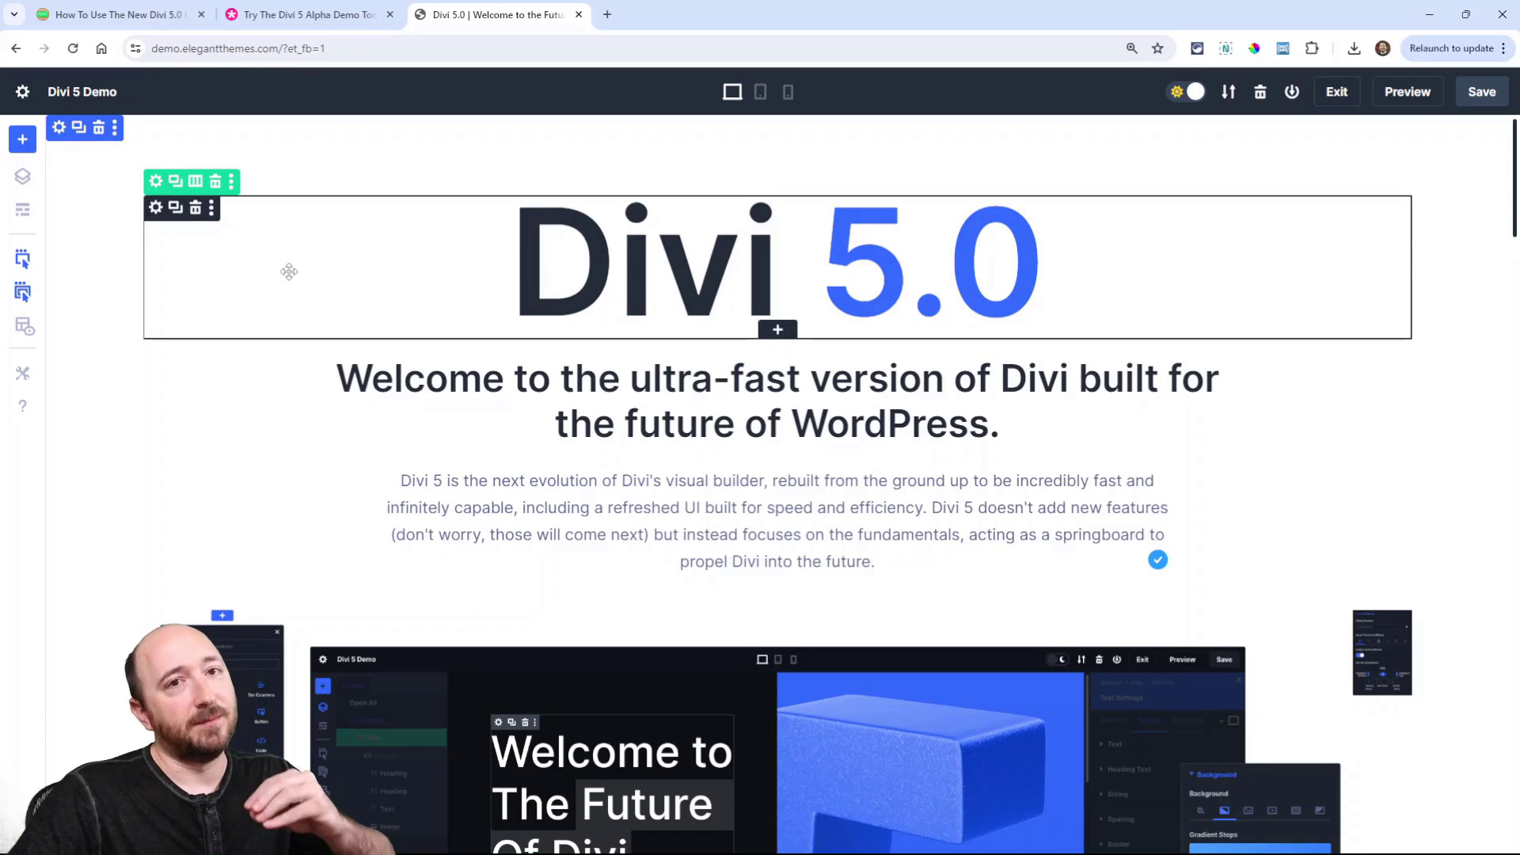
click(156, 207)
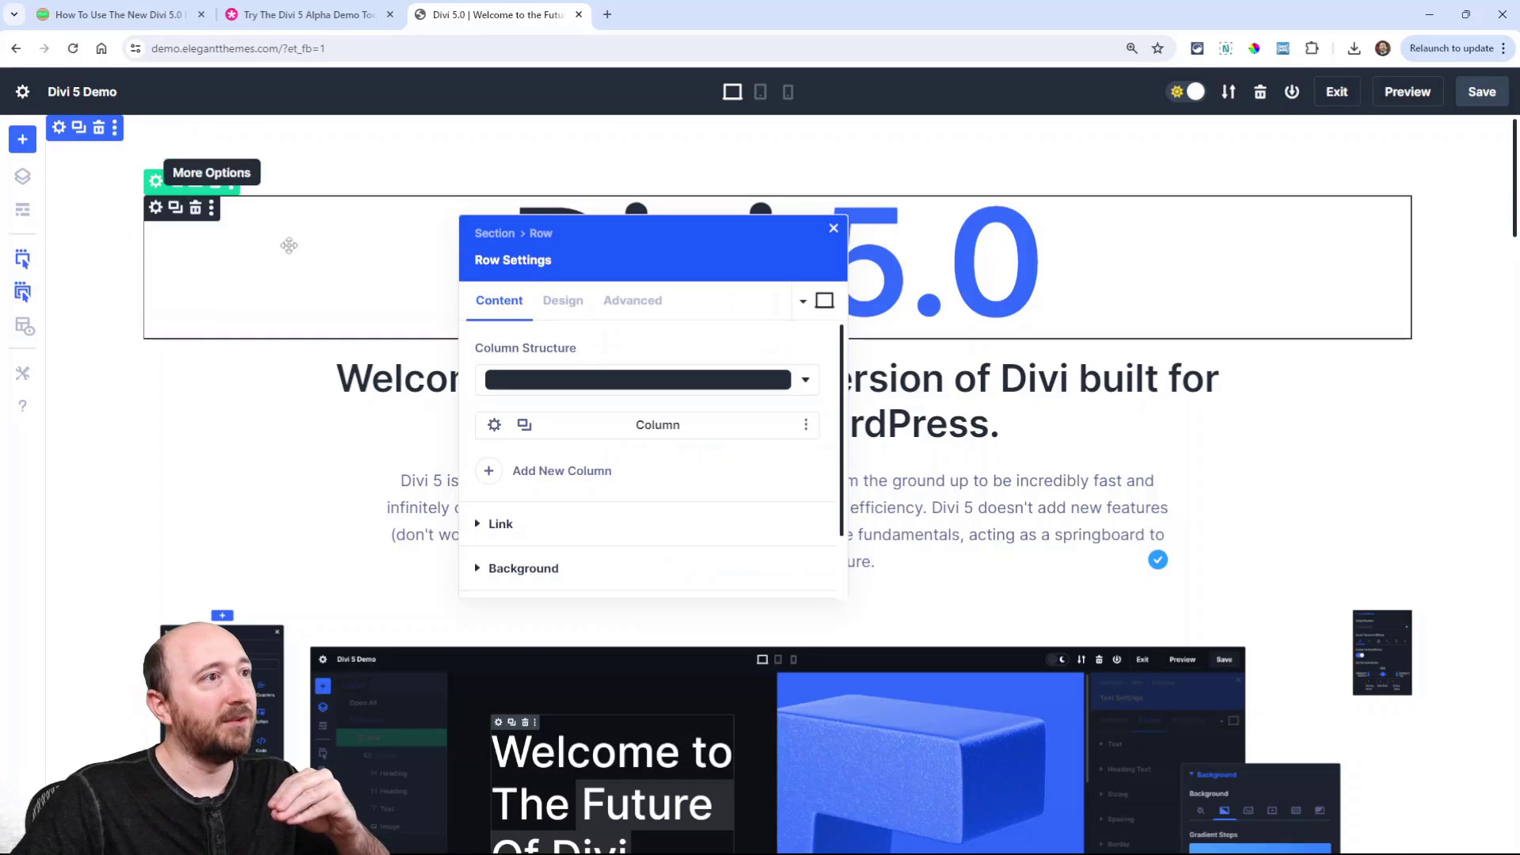
click(597, 380)
click(835, 342)
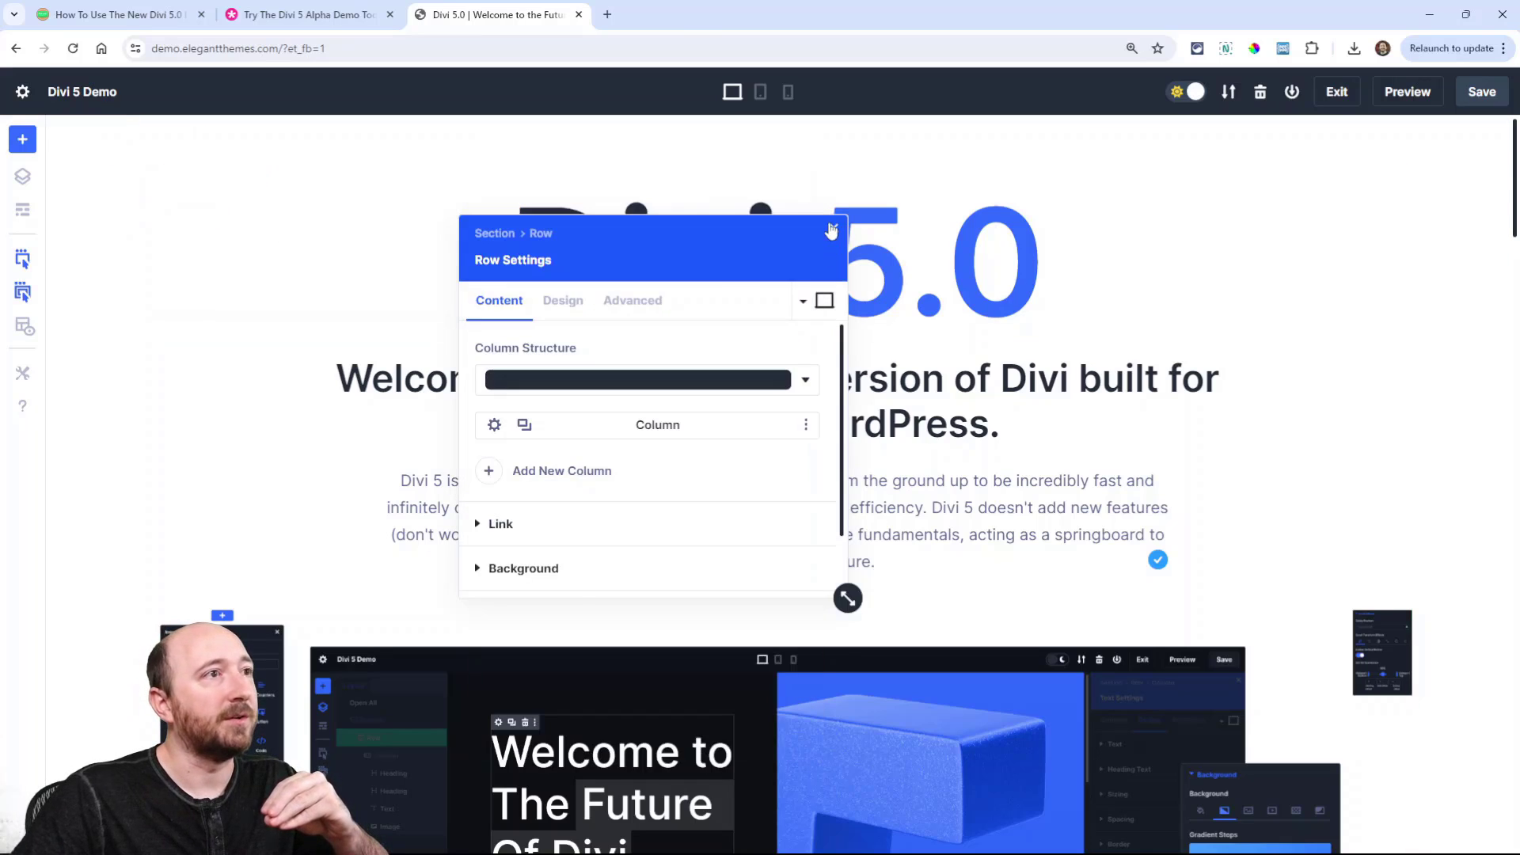
click(831, 229)
click(197, 177)
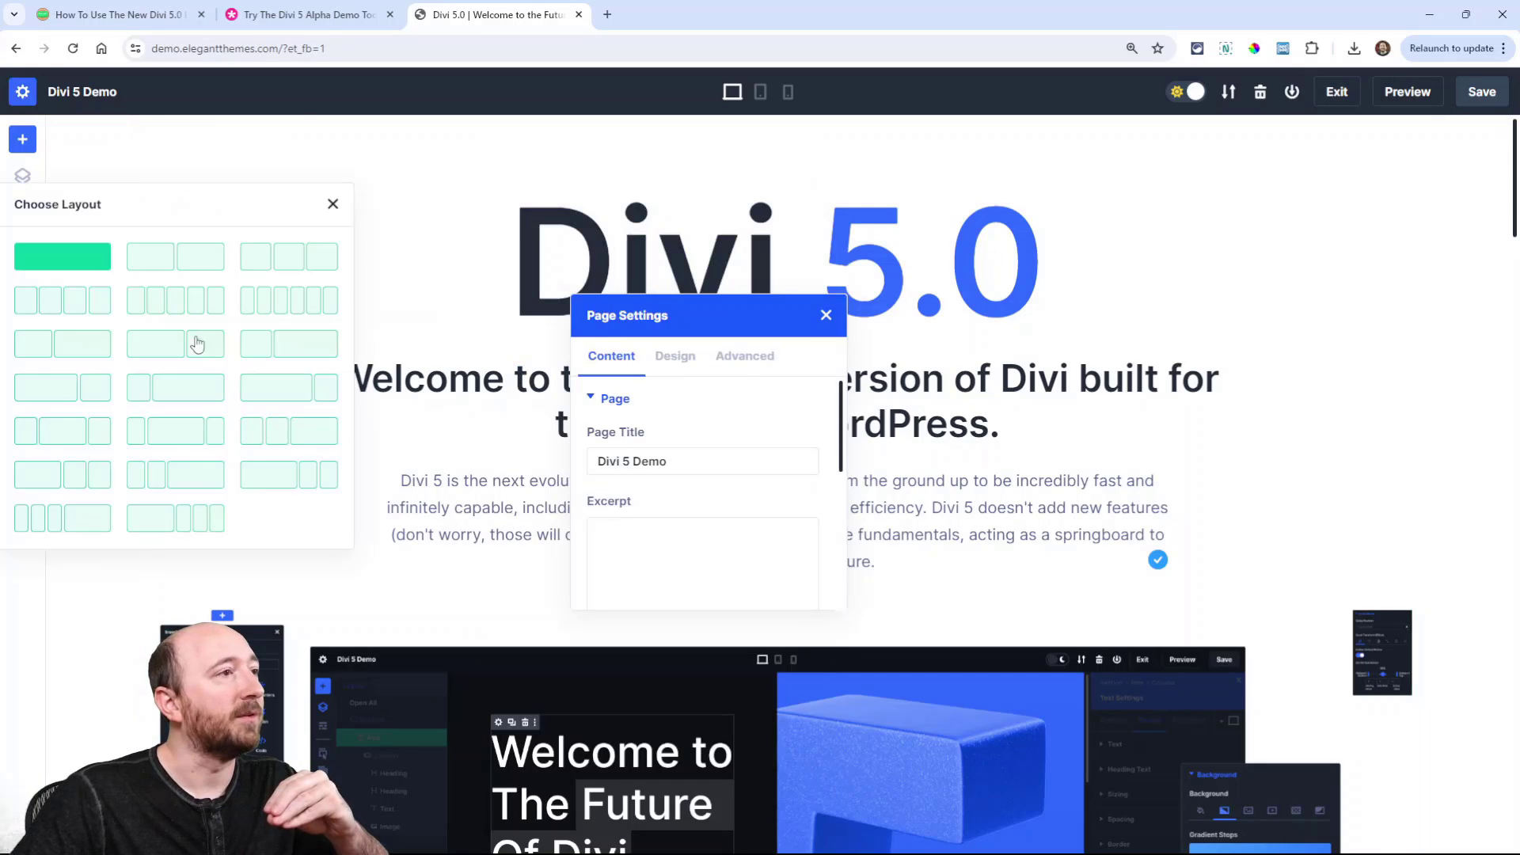
click(332, 204)
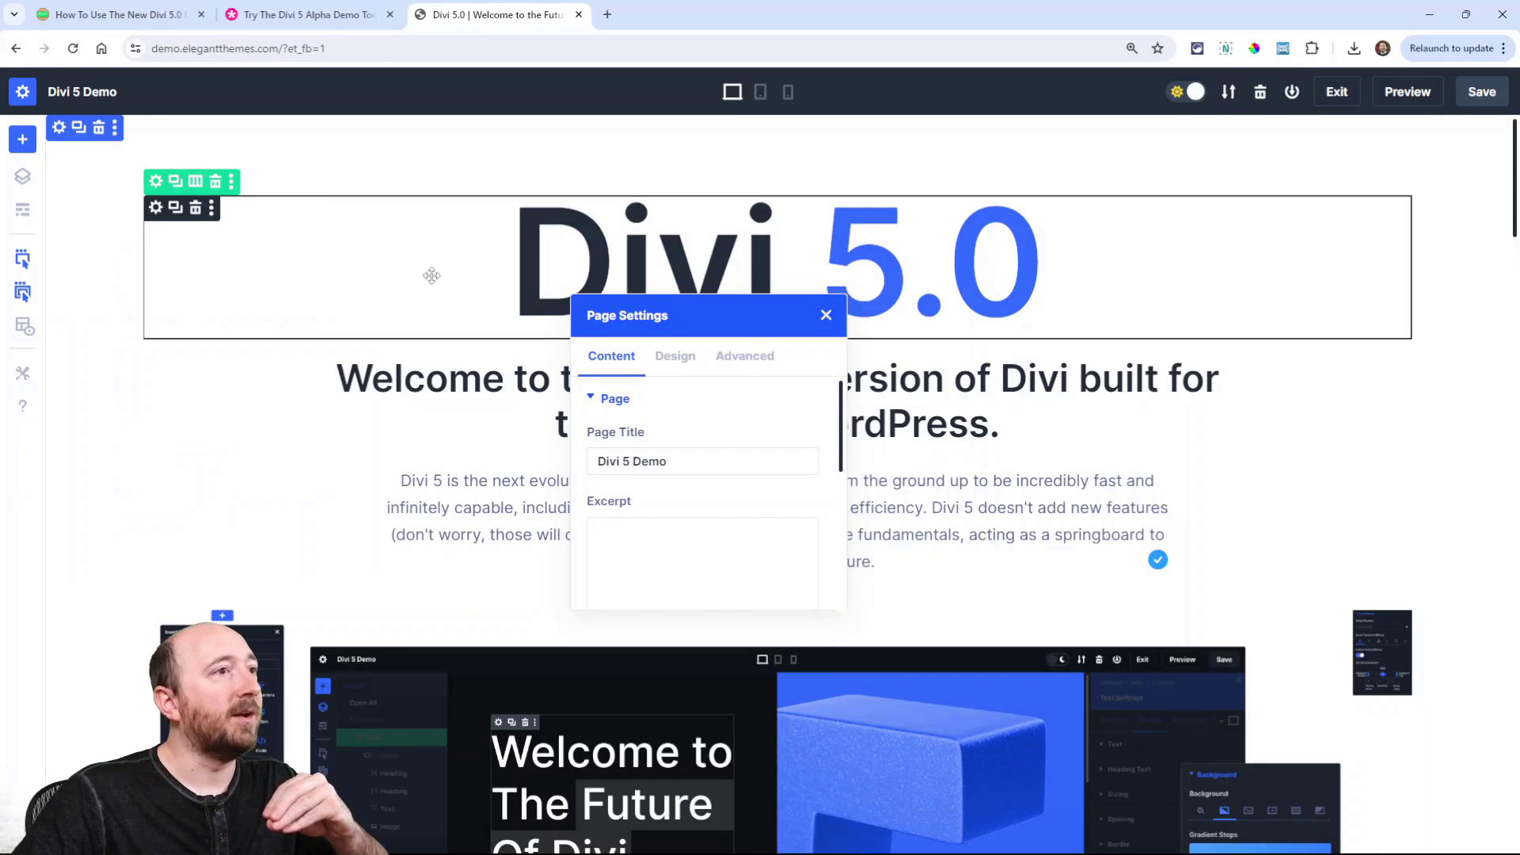
Open the Text Settings of the "Divi 5.0" title, move through its breadcrumbs to Column and Section, and close the window
click(432, 277)
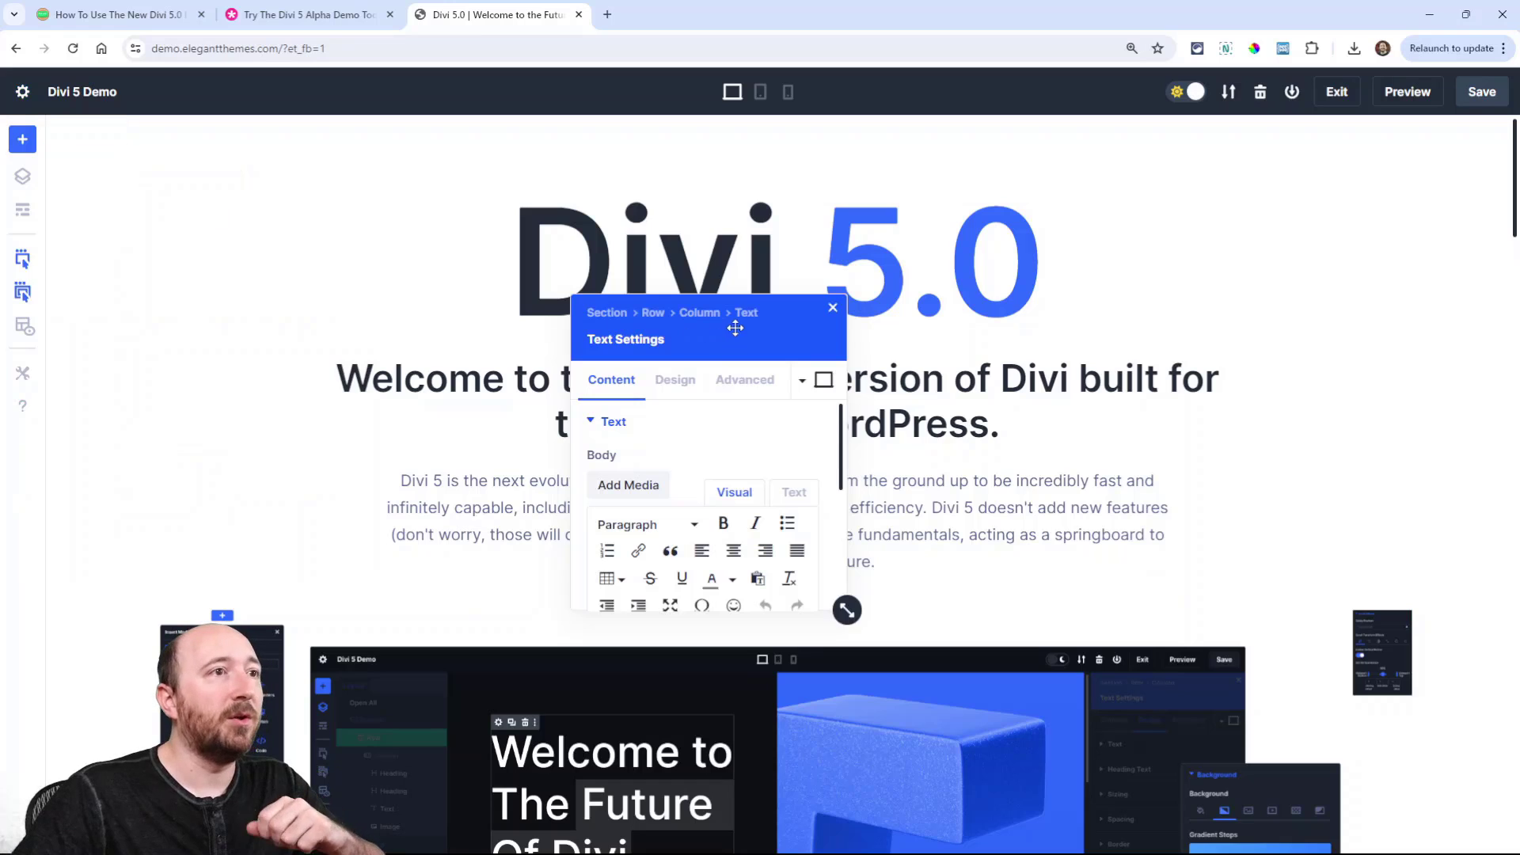
click(694, 314)
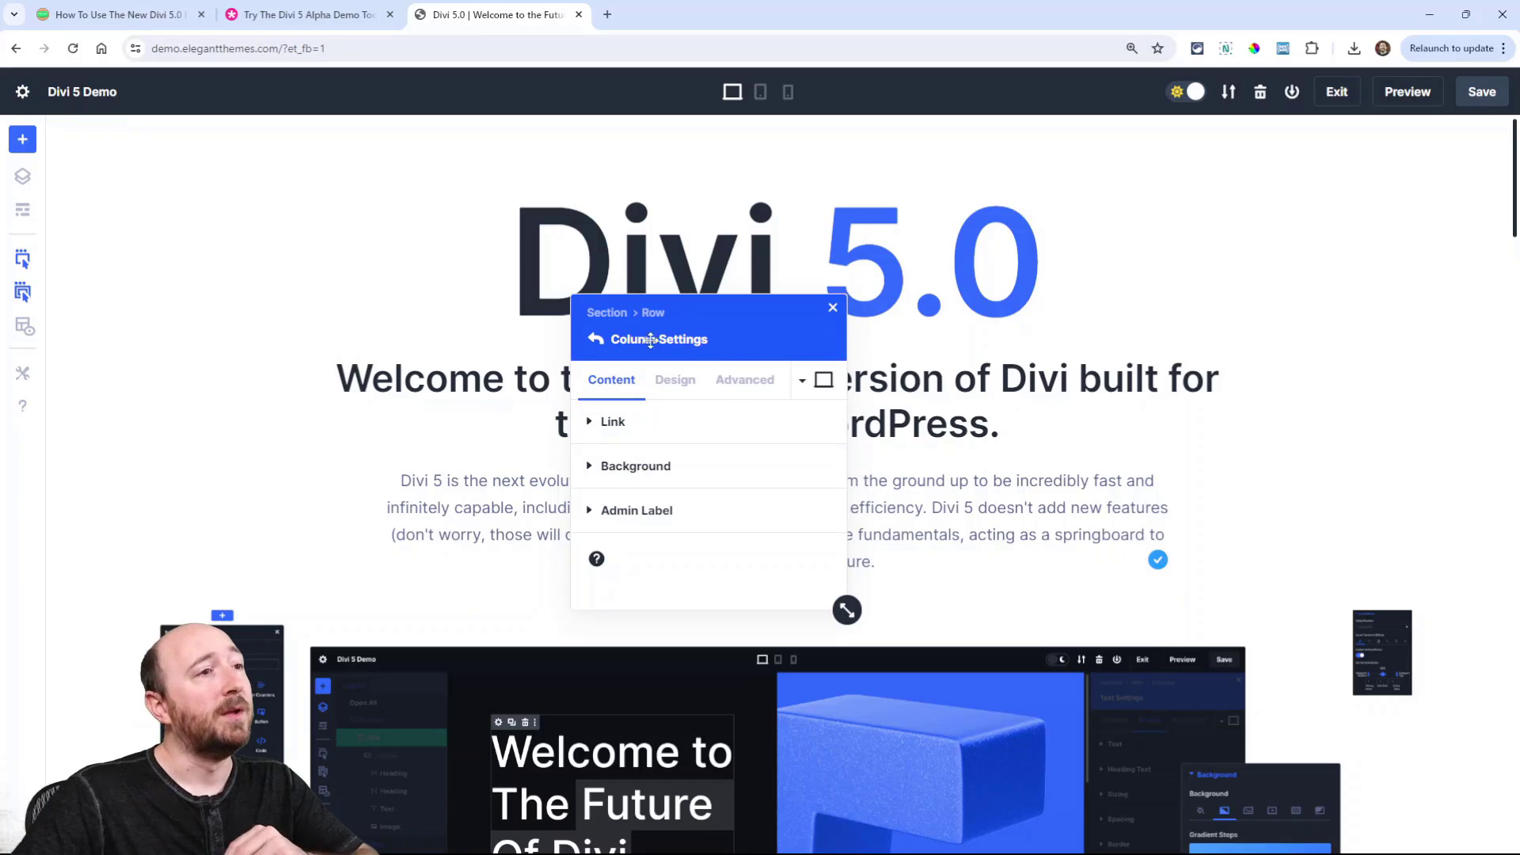
click(607, 313)
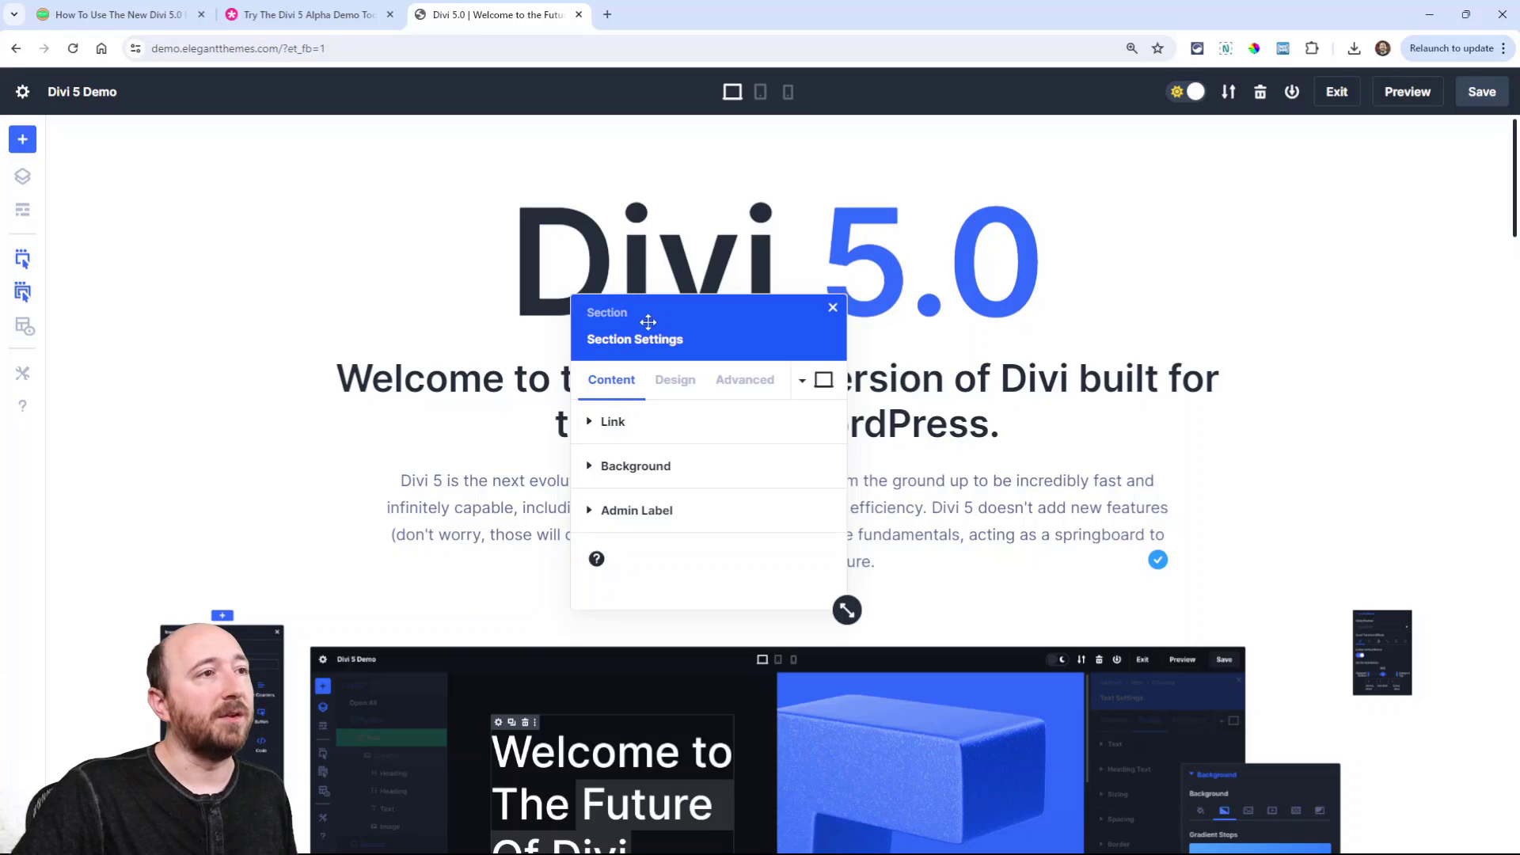
click(614, 315)
click(825, 315)
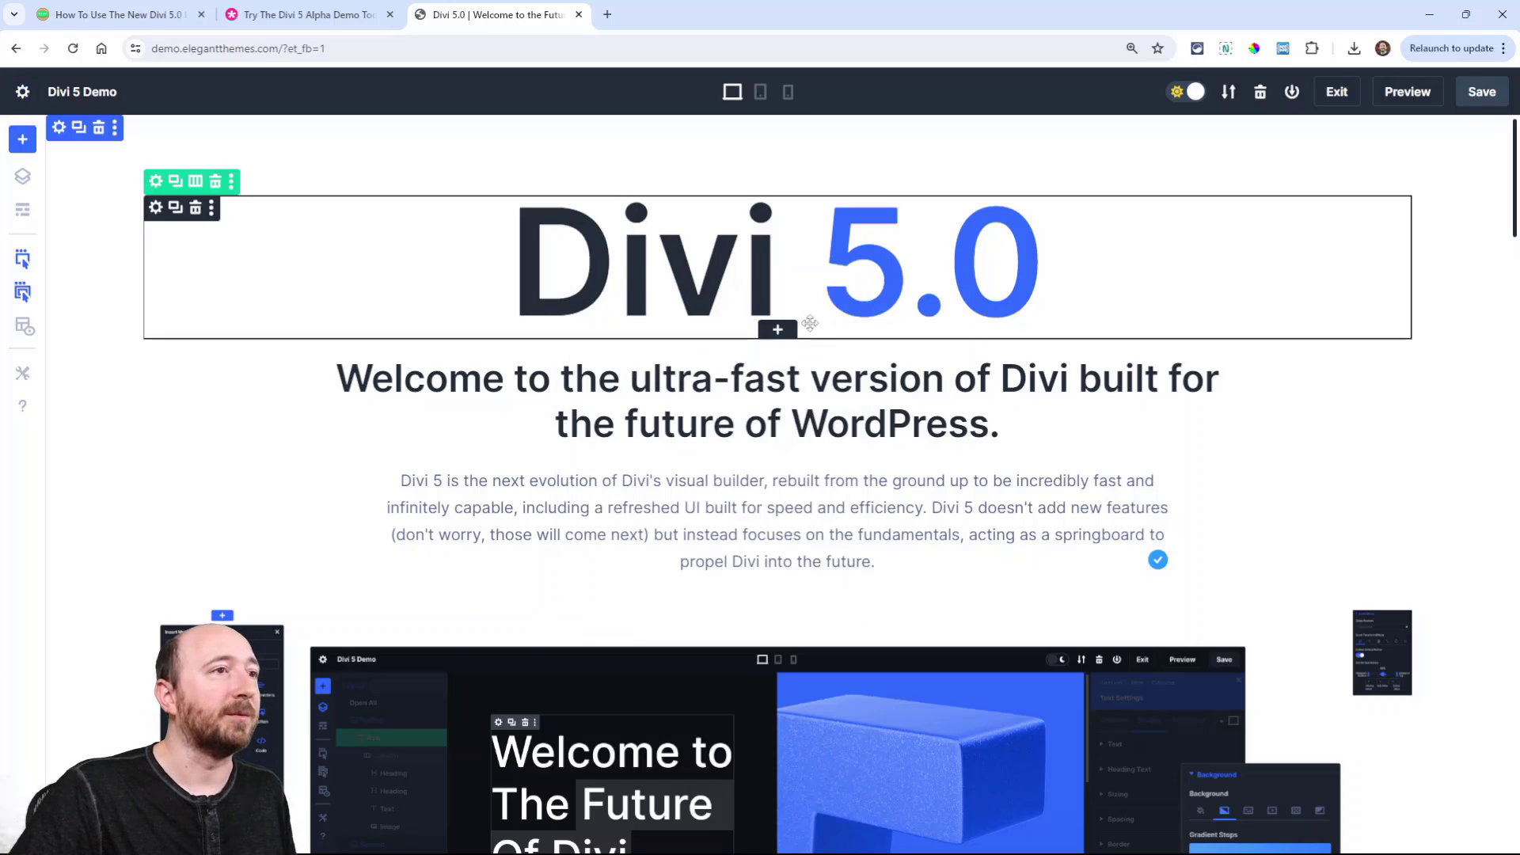
Jump from the "Divi 5.0" title's Text Settings to its parent Row, and dock the Page Settings window along the canvas's right edge
double_click(727, 331)
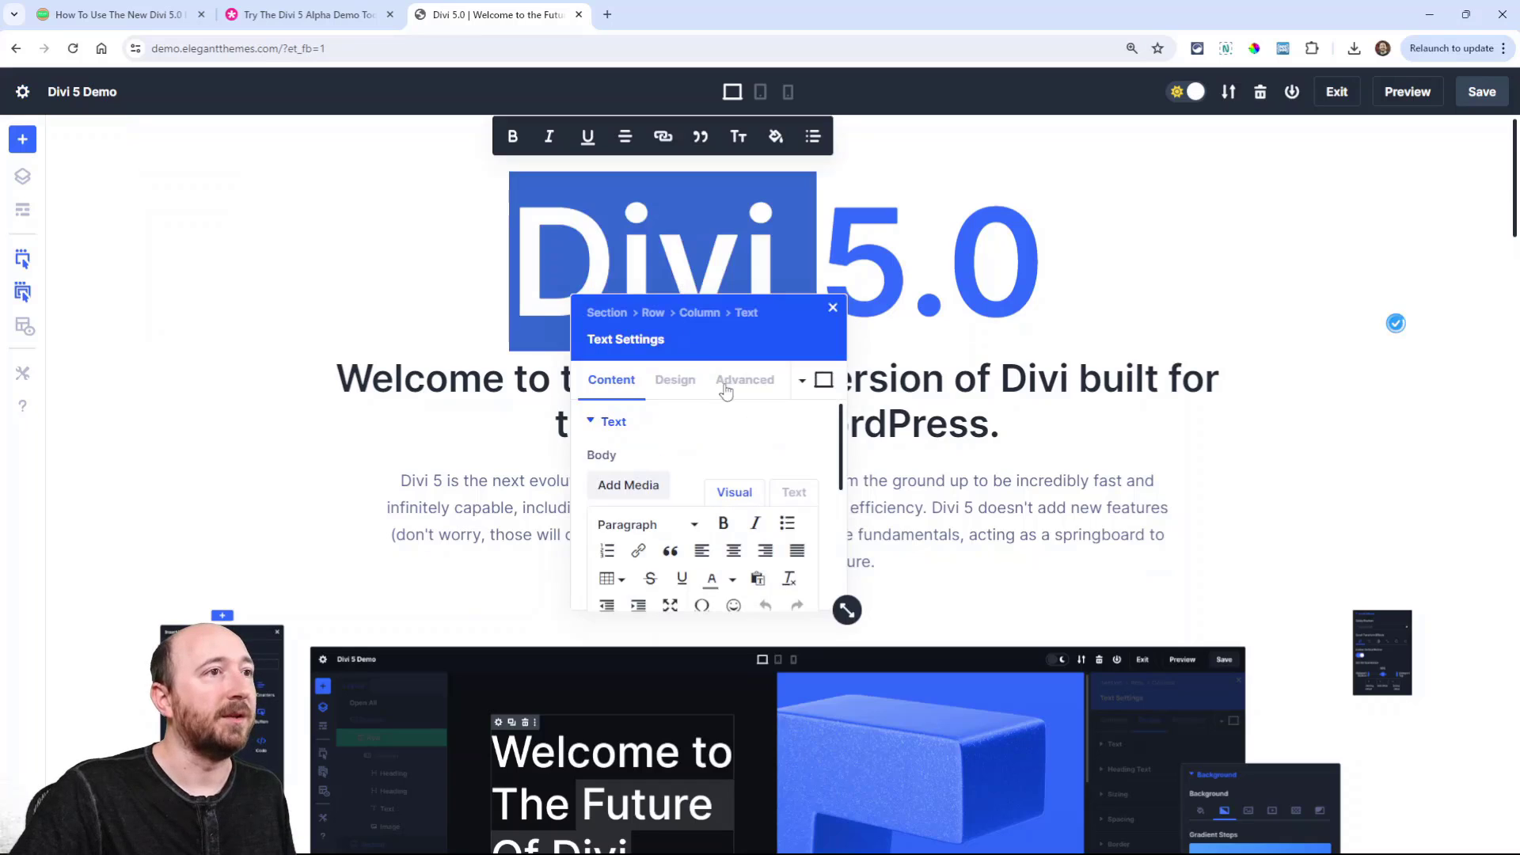
click(653, 314)
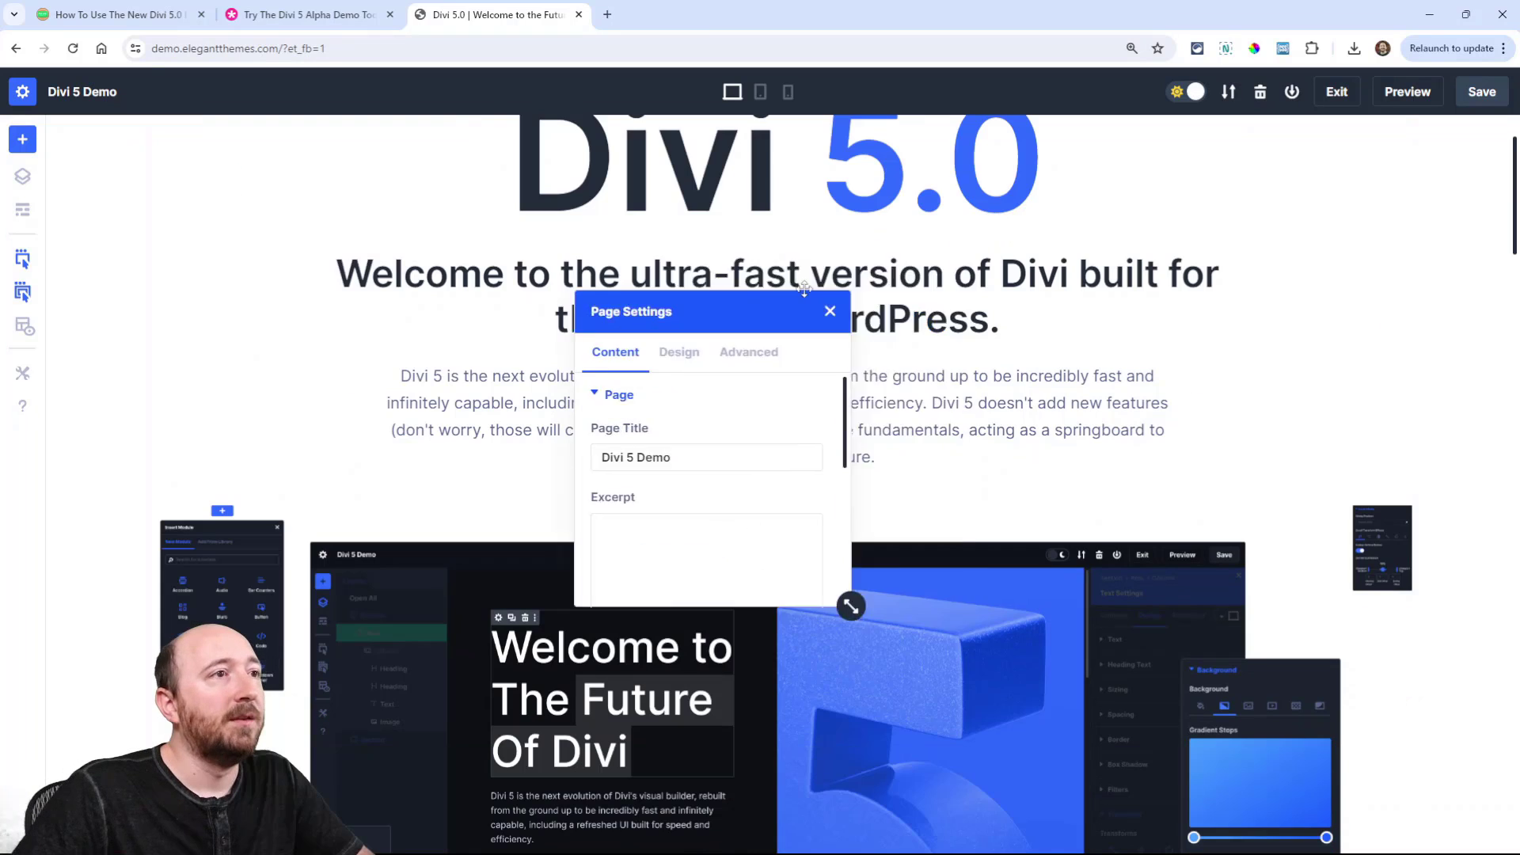
drag(780, 311, 1455, 312)
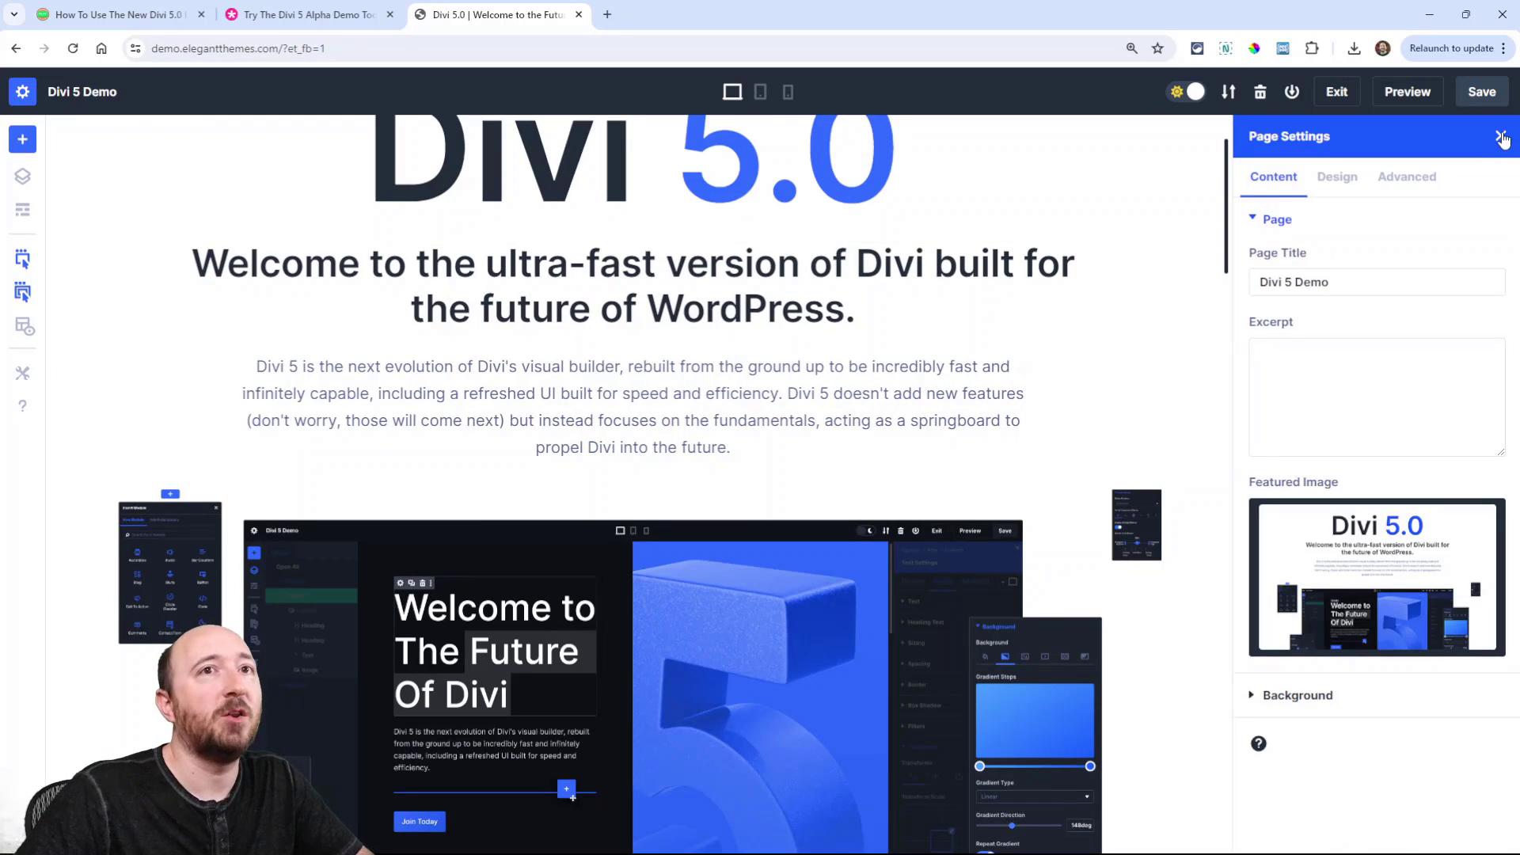
Switch to the Divi 5 article and read its Color Scheme and Responsive Editing Changes sections
click(106, 17)
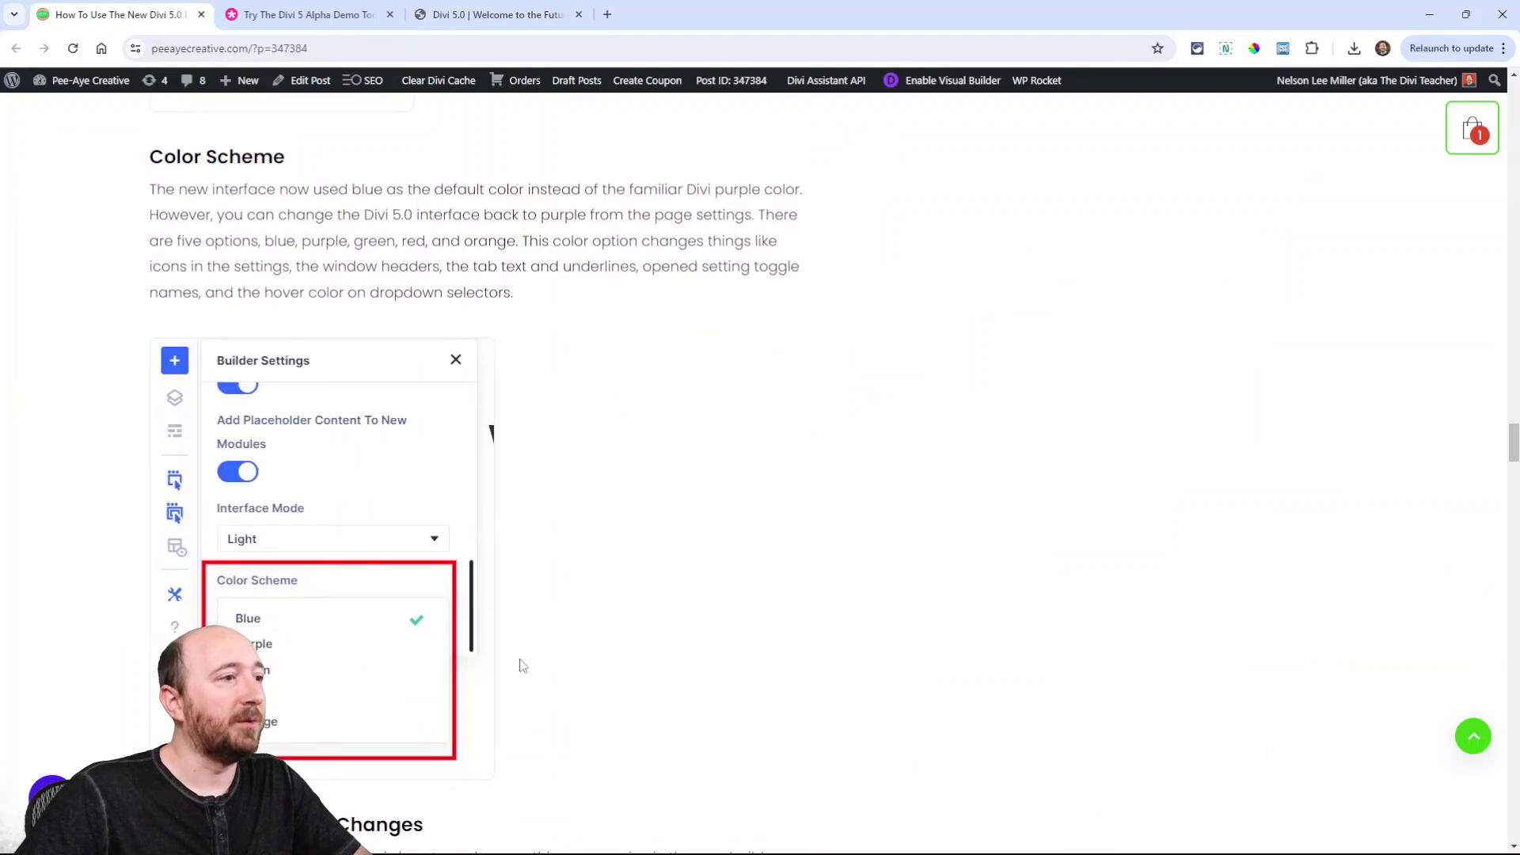
scroll(655, 396, down, 9)
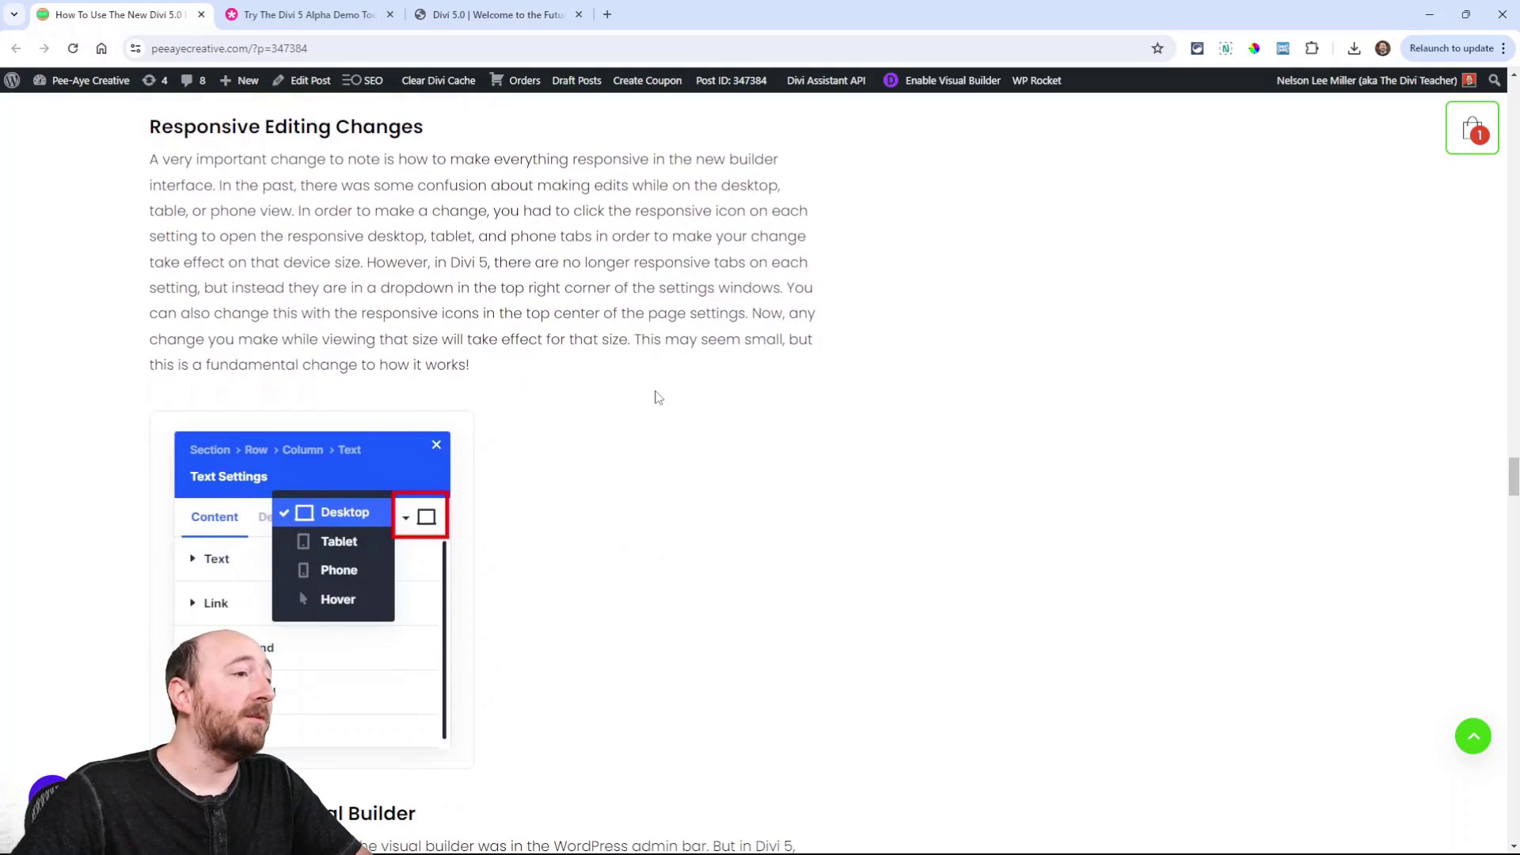
scroll(655, 395, down, 2)
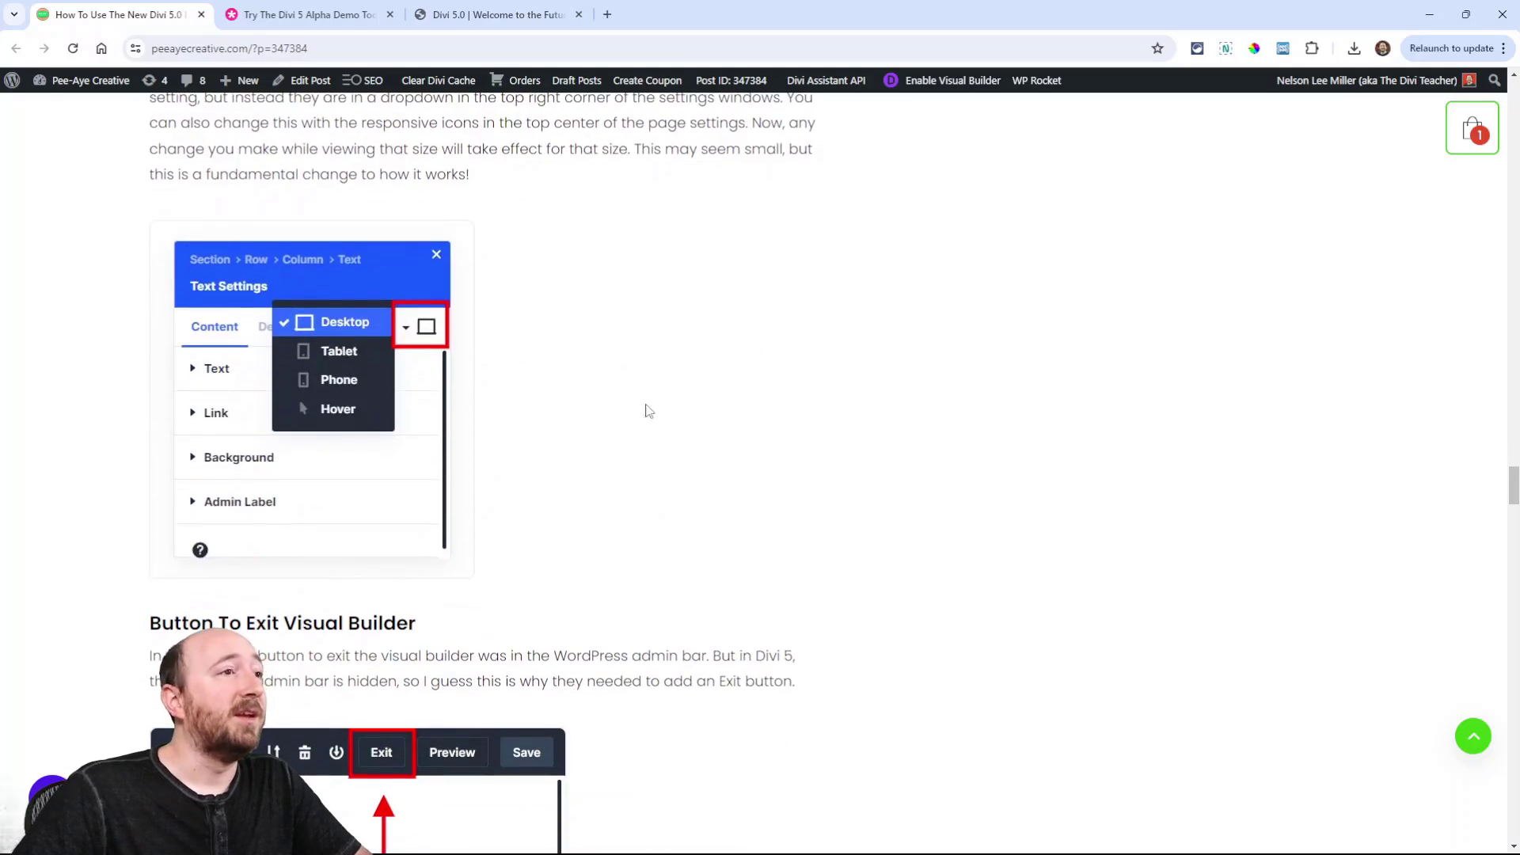
Return to the Divi 5 demo, open the Welcome heading's Heading Settings, and check the device view options there
click(438, 16)
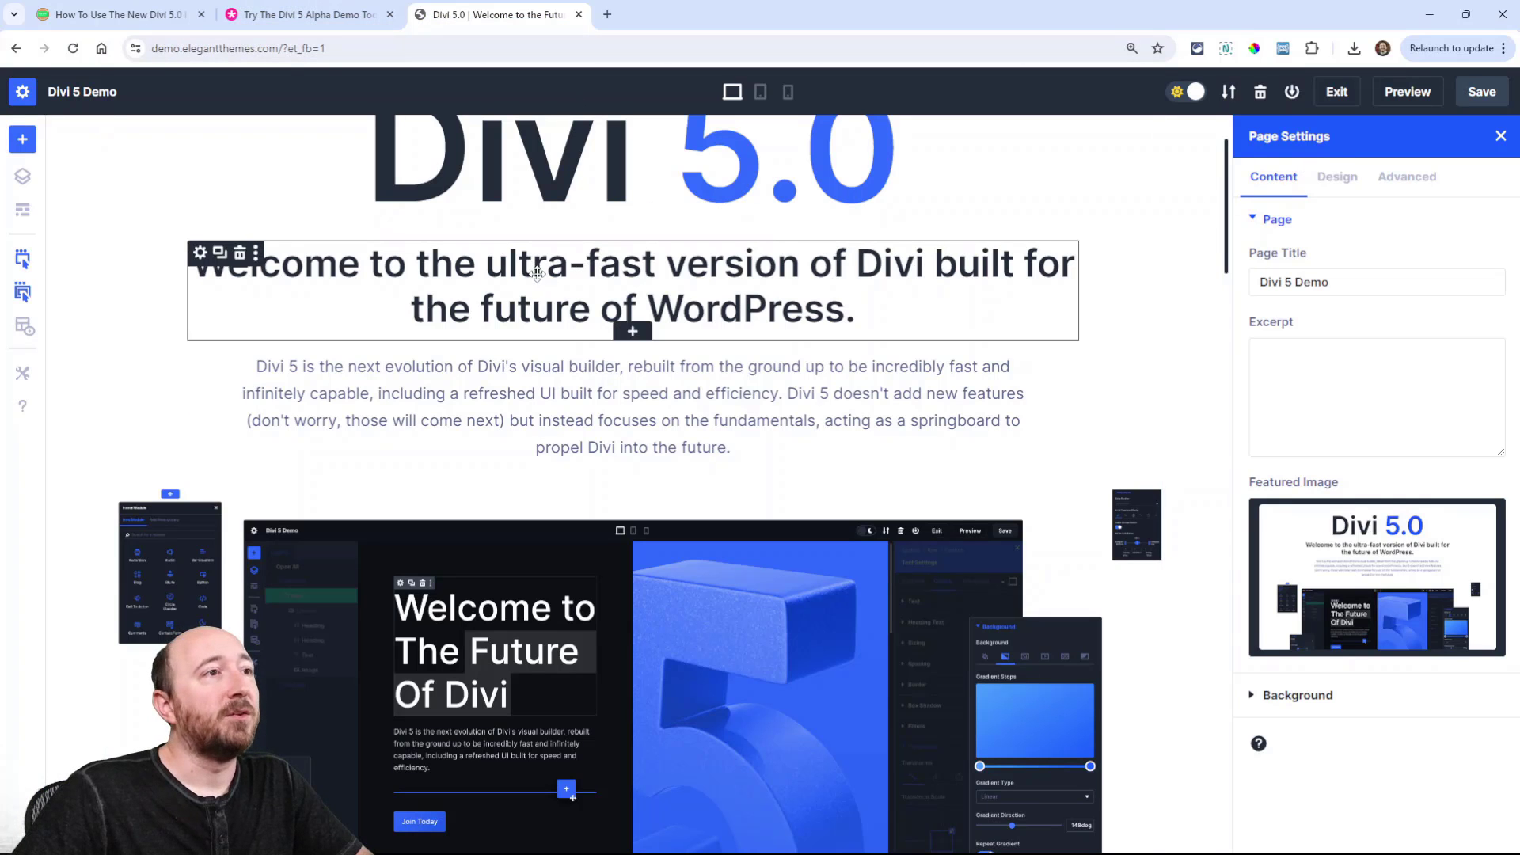
click(539, 274)
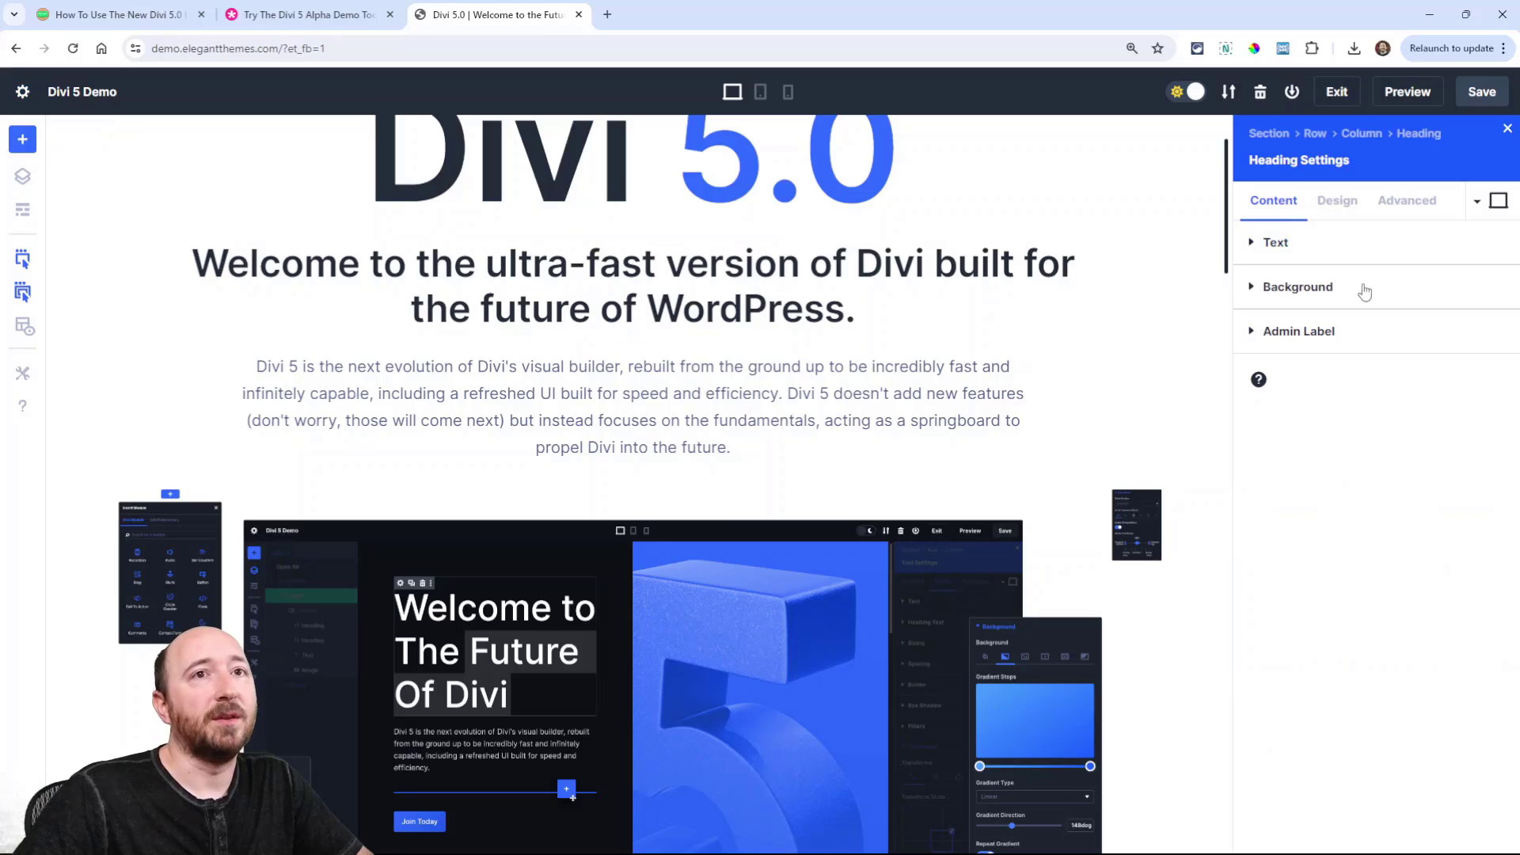
click(1487, 209)
click(1500, 214)
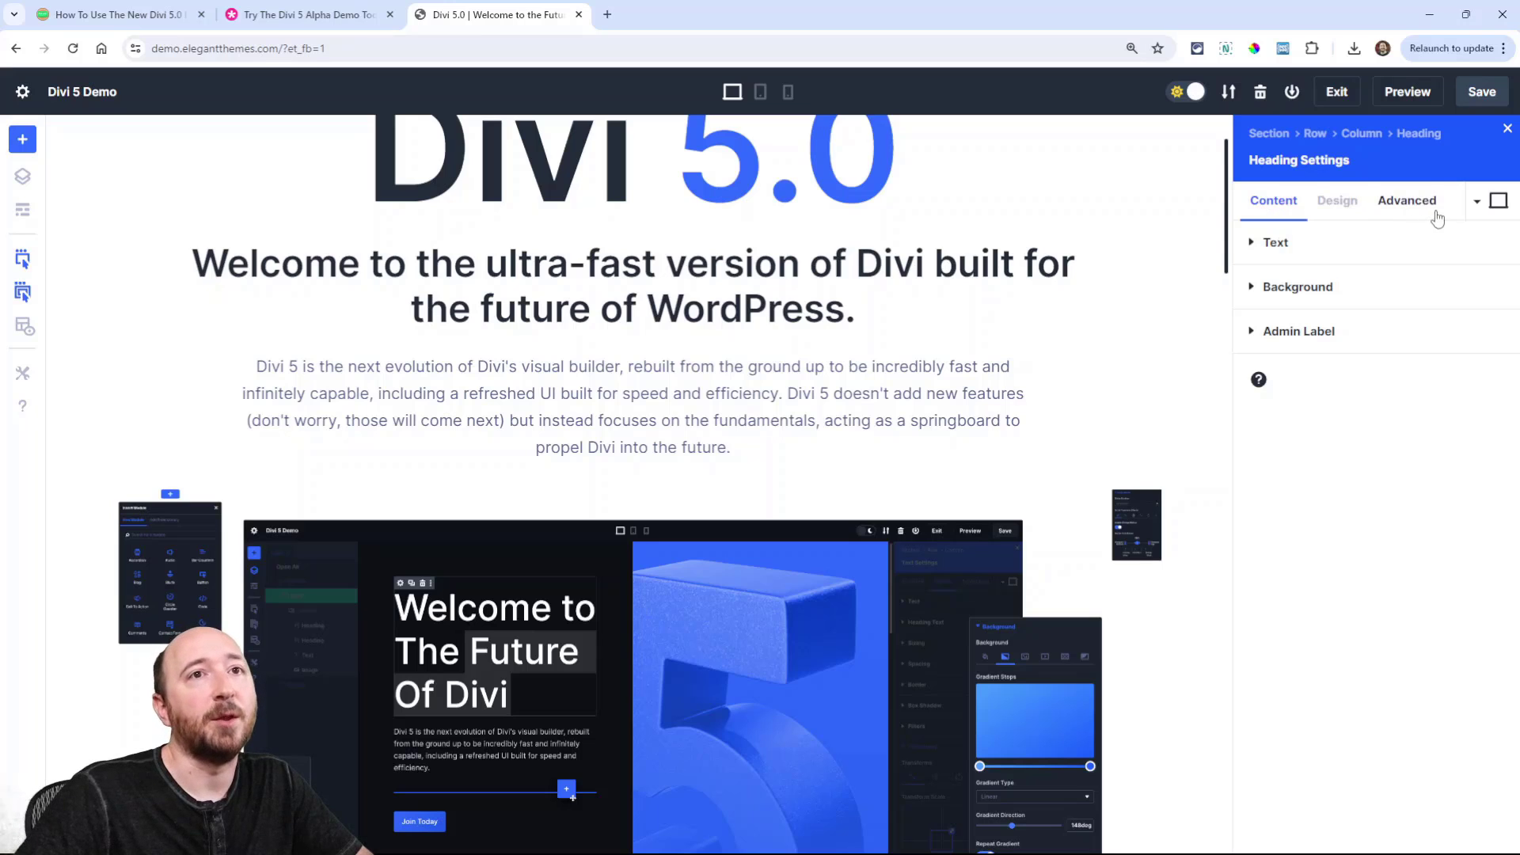
Switch the heading's responsive editing view to Tablet, change it to Phone, and show the heading's Design settings
click(1488, 210)
click(1410, 227)
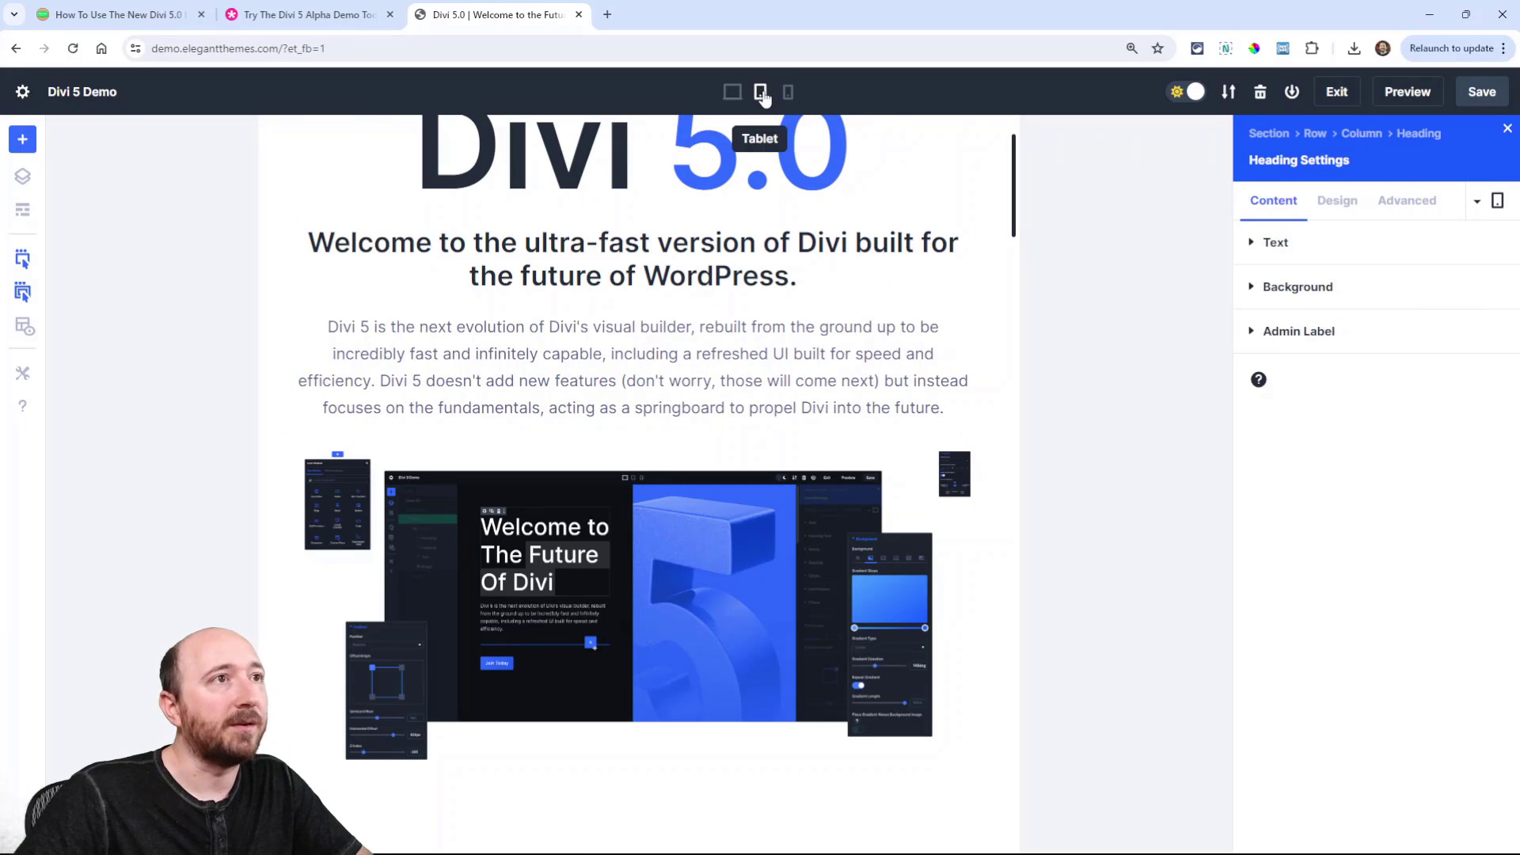
click(1496, 201)
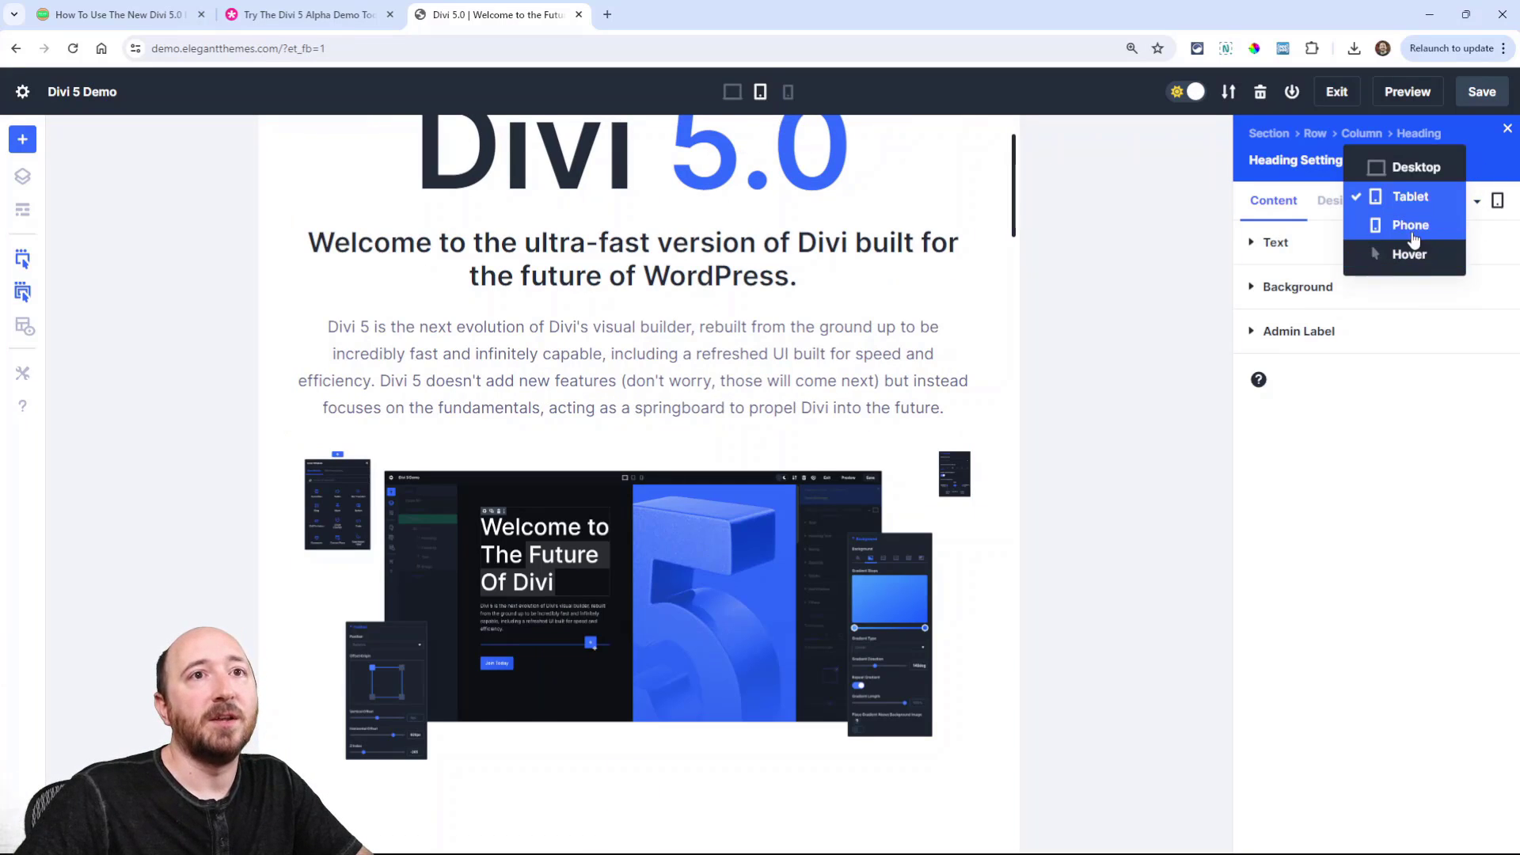
click(1401, 236)
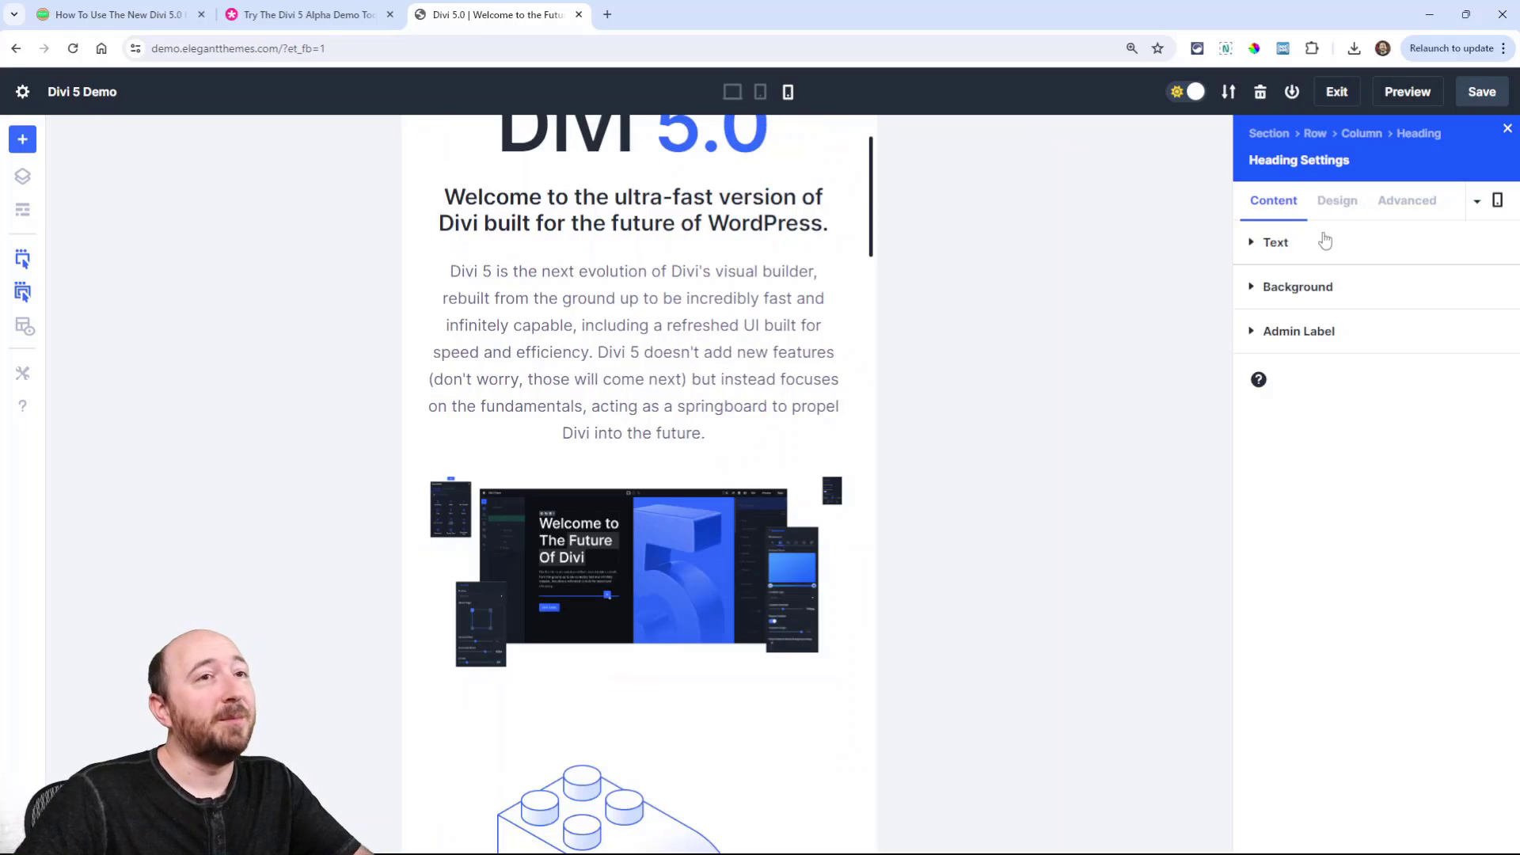
click(1336, 207)
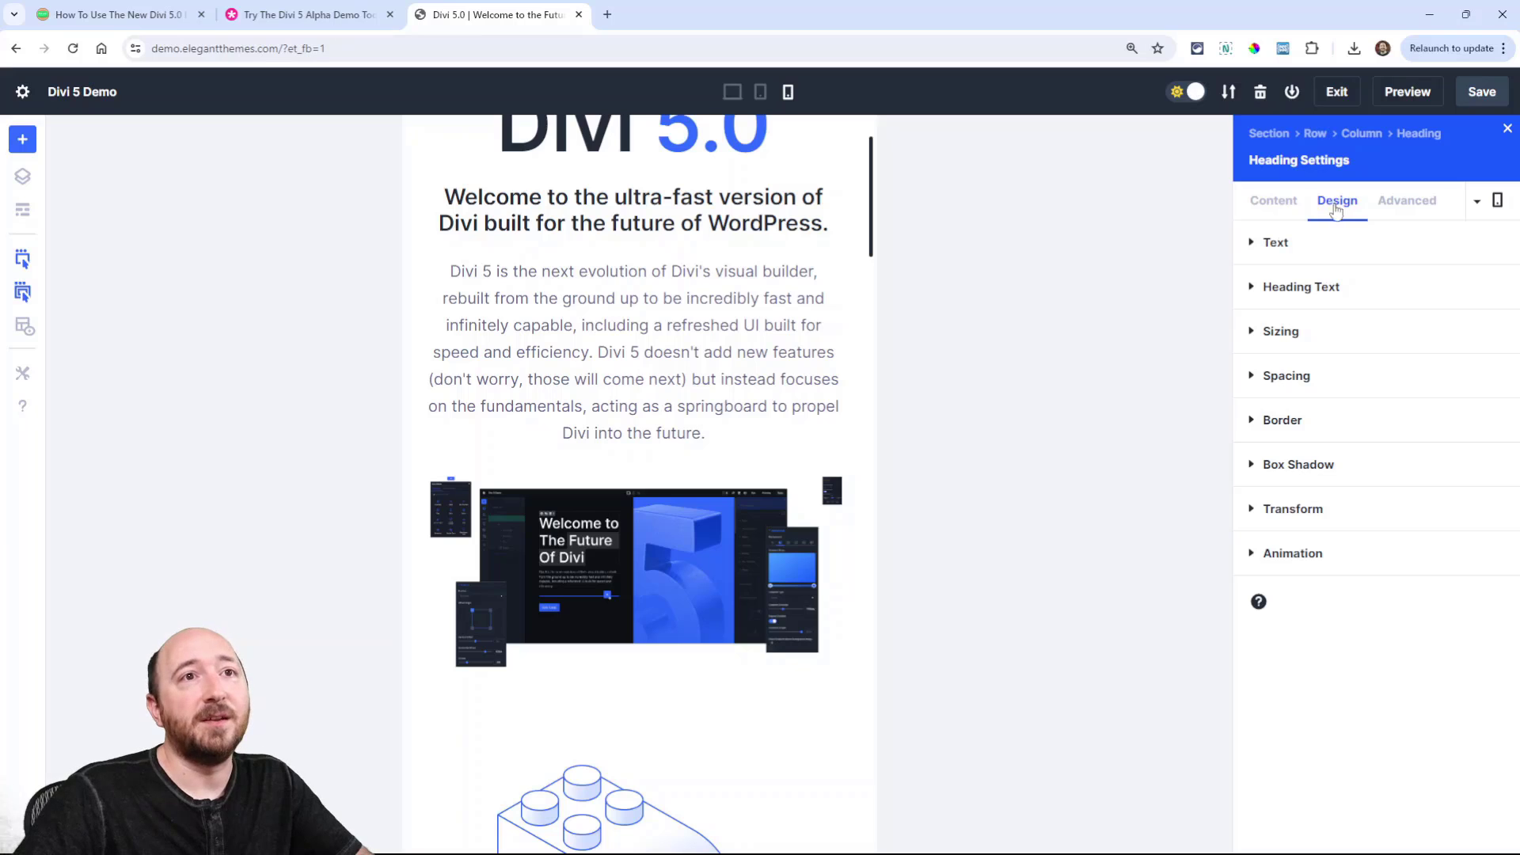
Examine the heading's phone Text and Heading Text design settings, including Heading Text Size, and review the available device and hover states
click(1273, 246)
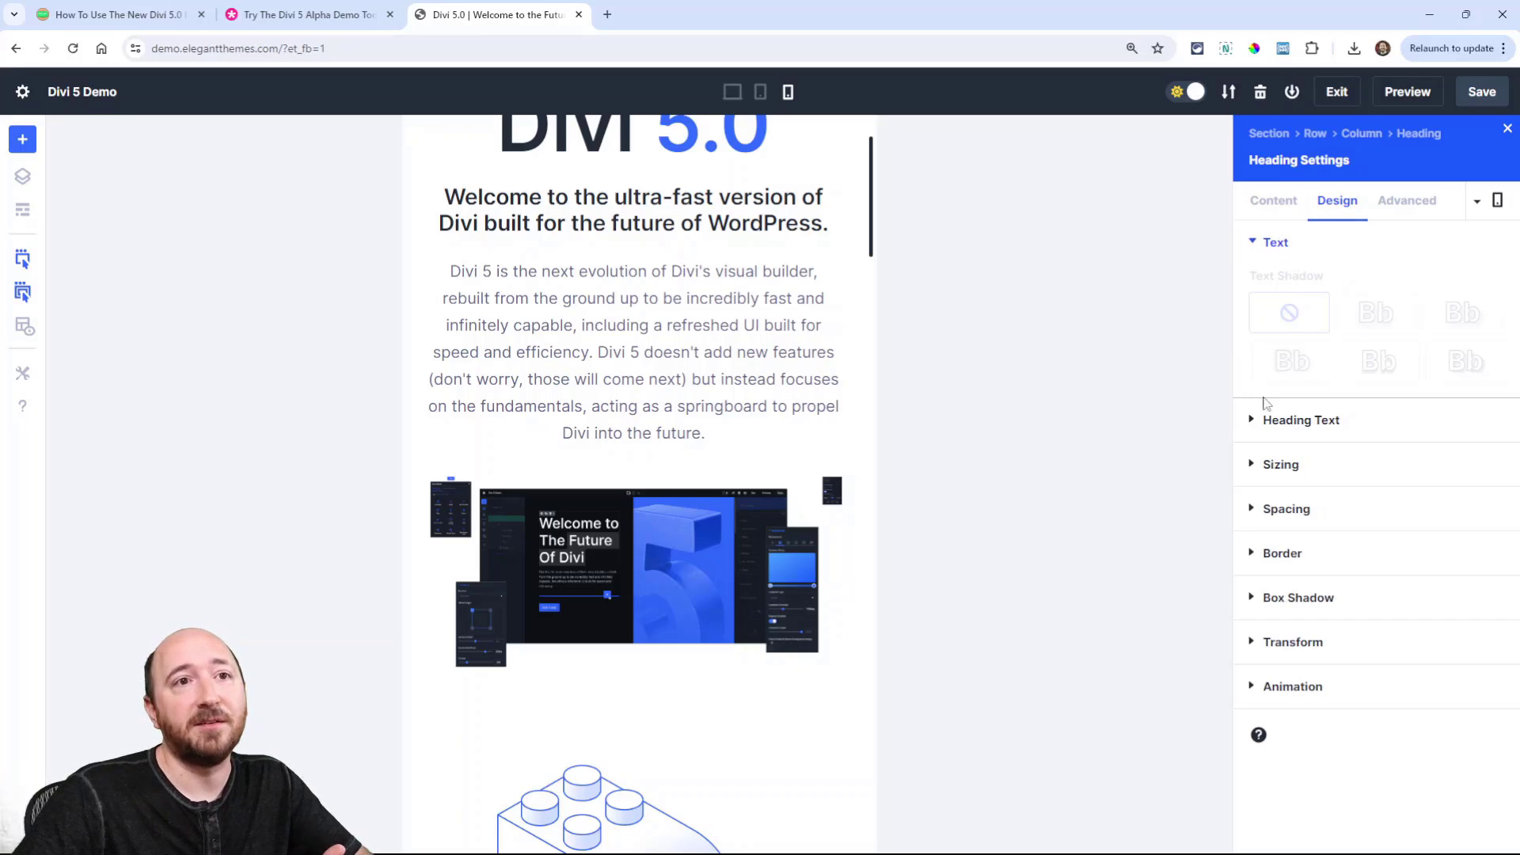
click(1287, 424)
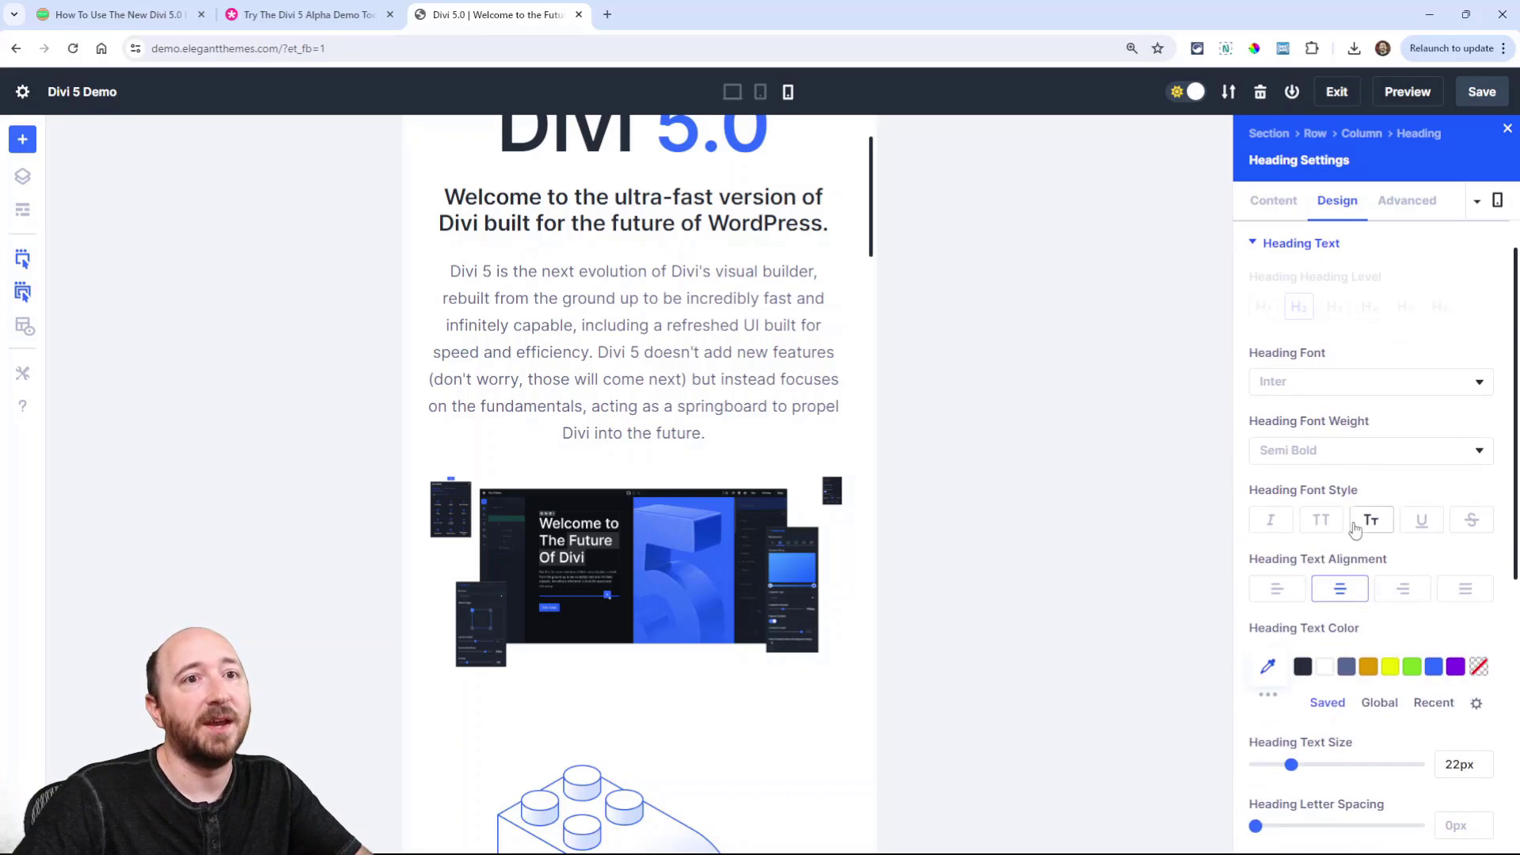
scroll(1369, 516, down, 4)
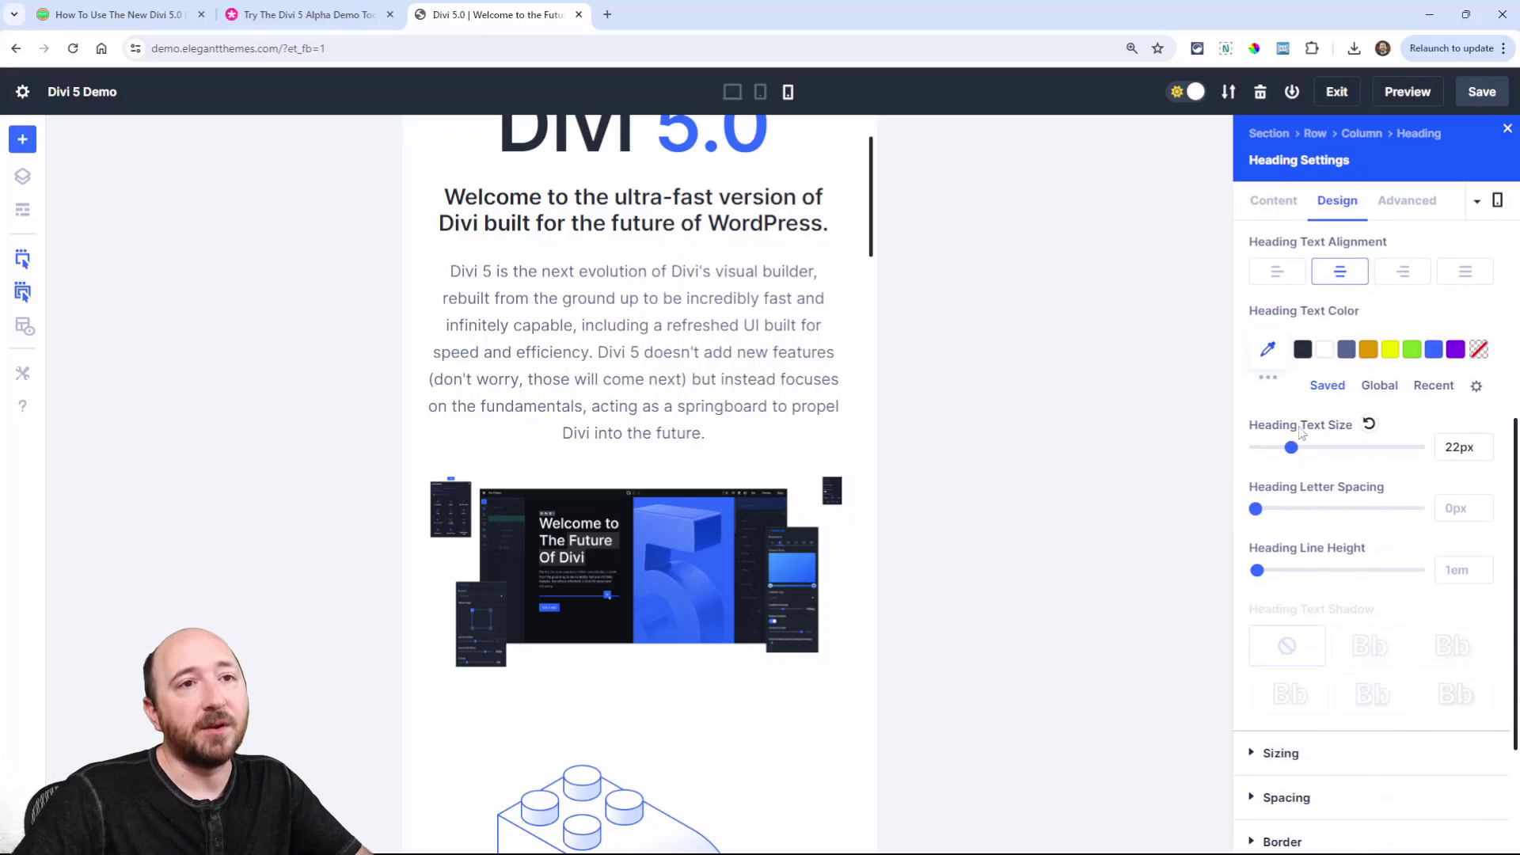
click(1461, 447)
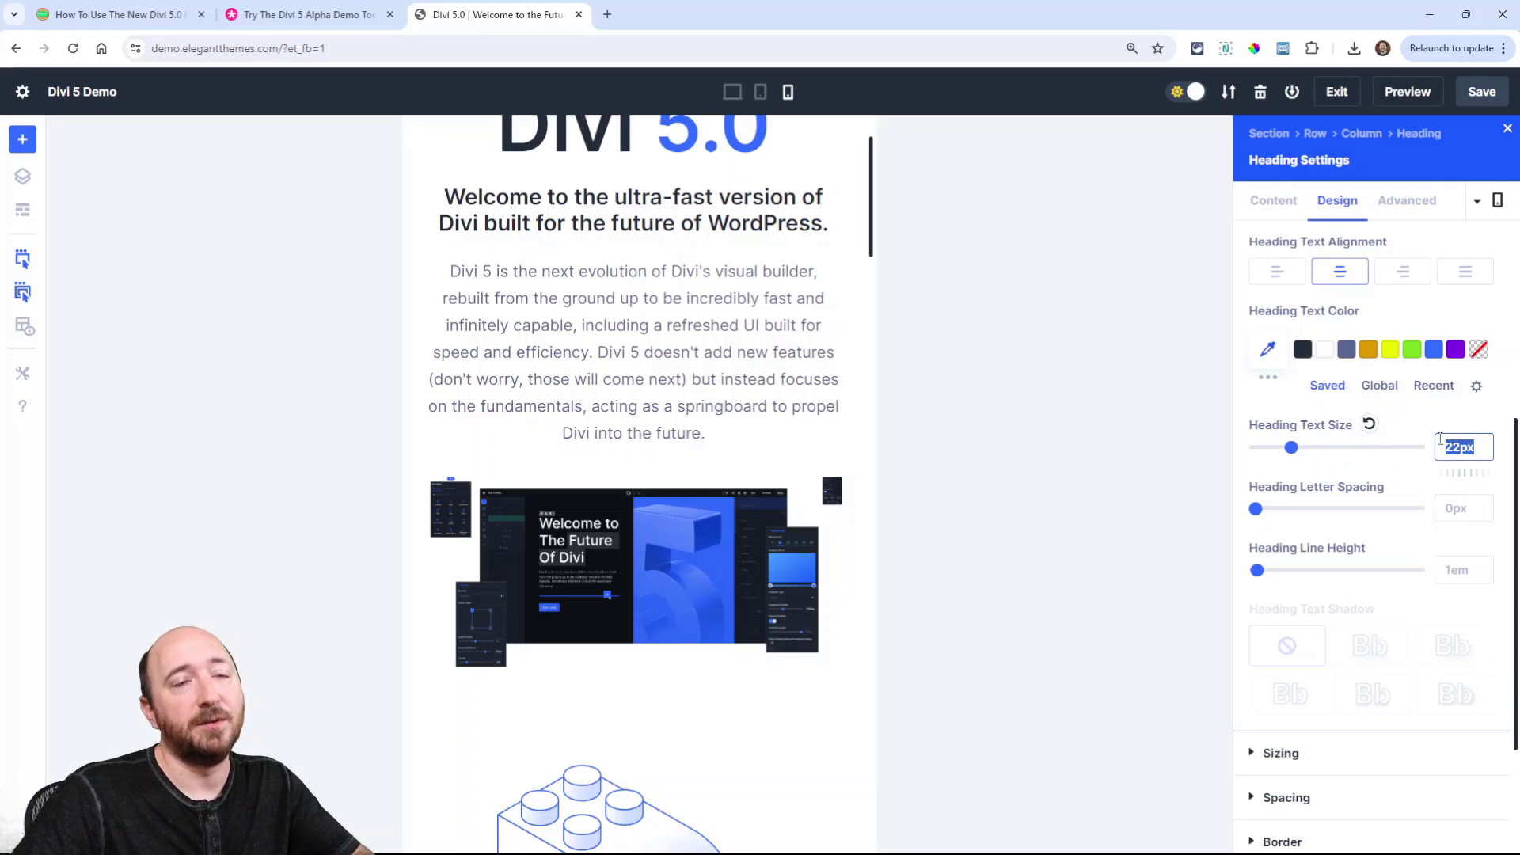
click(1394, 498)
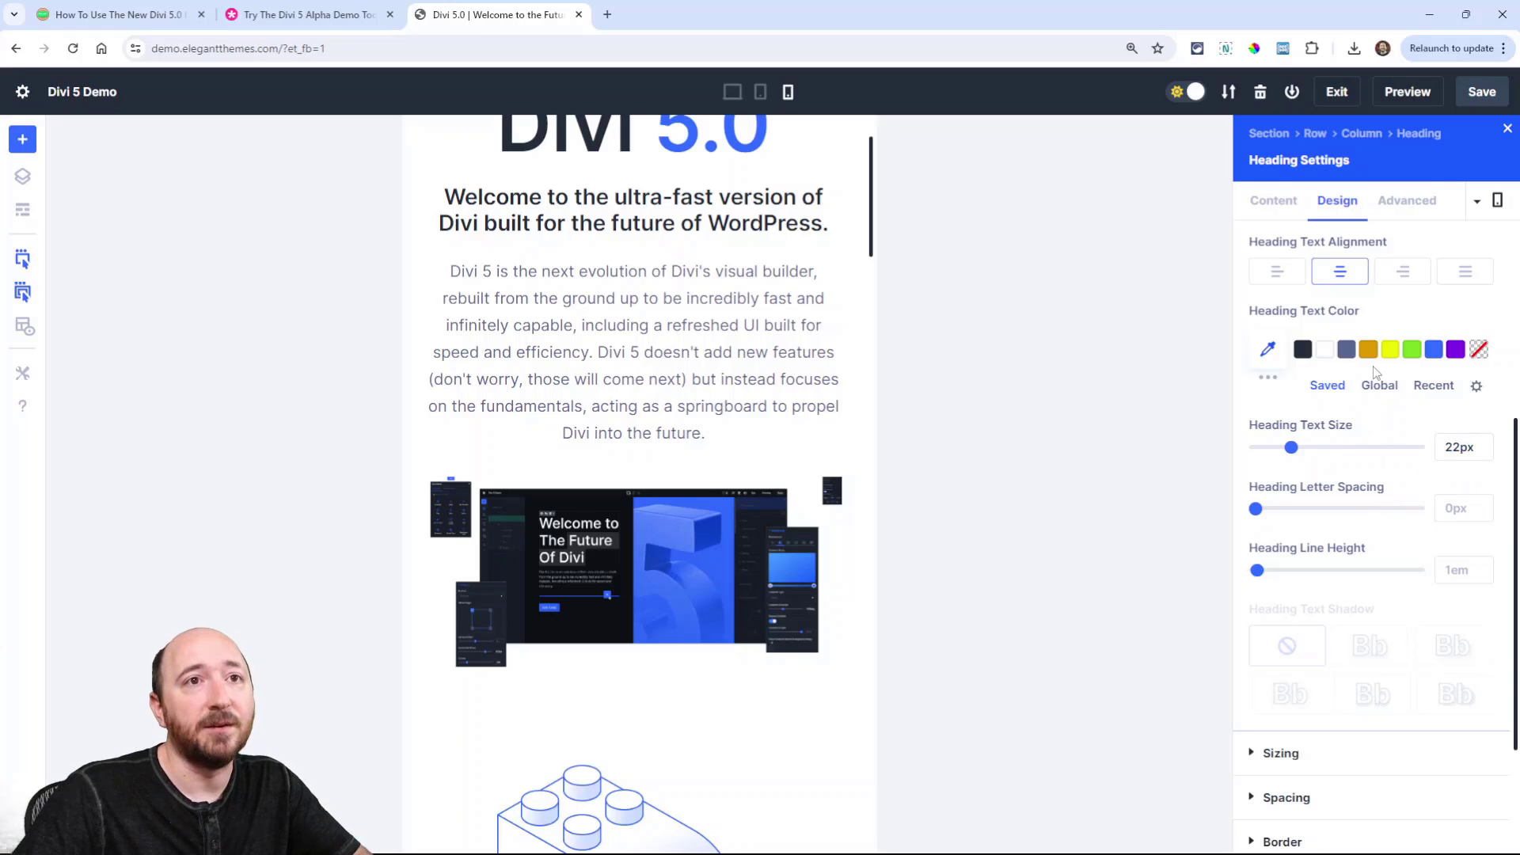
click(1497, 204)
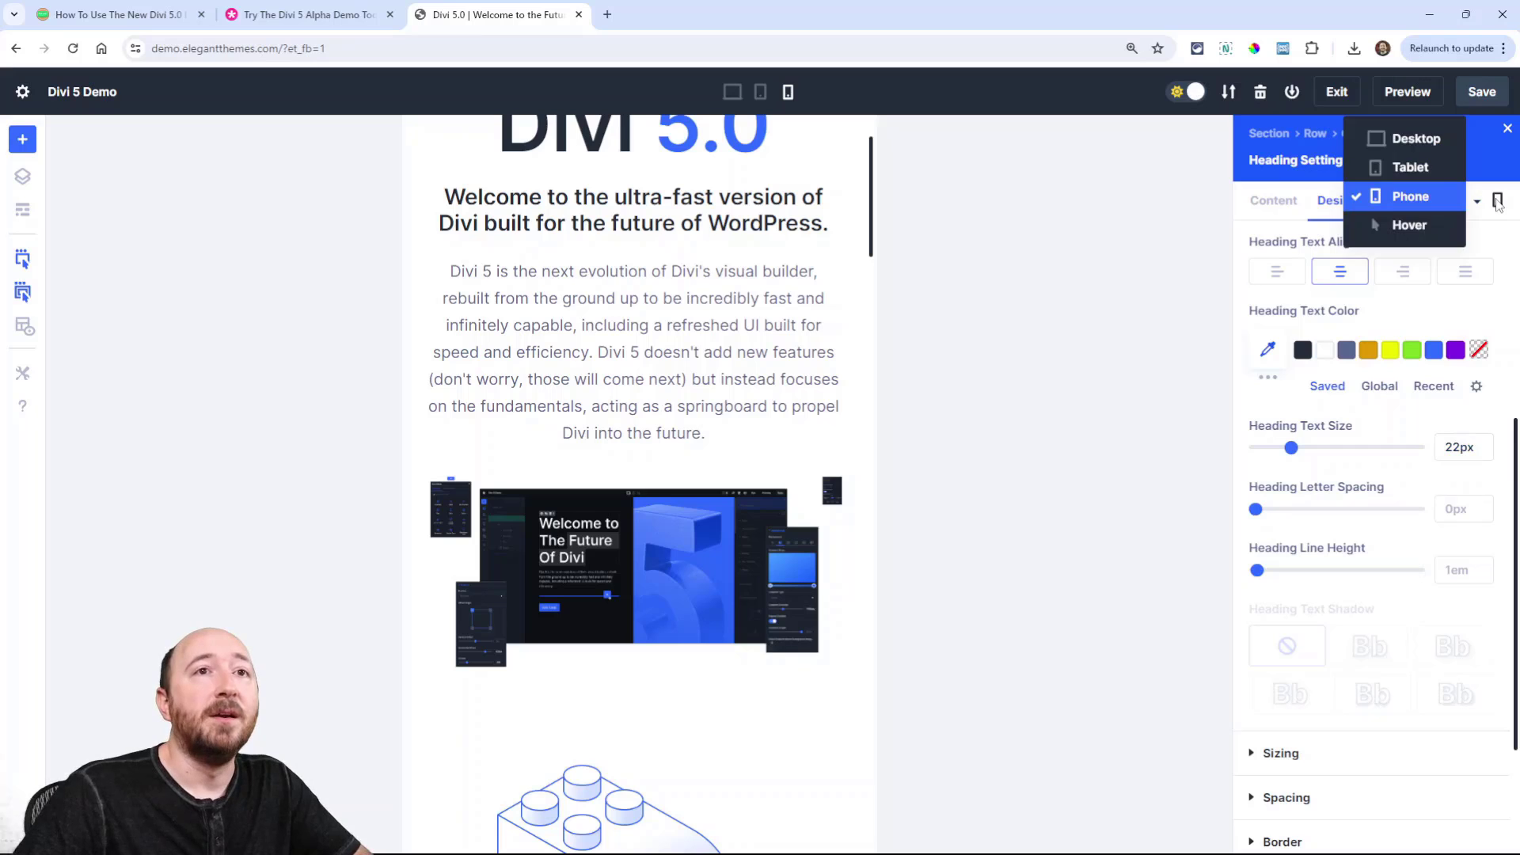
click(1496, 204)
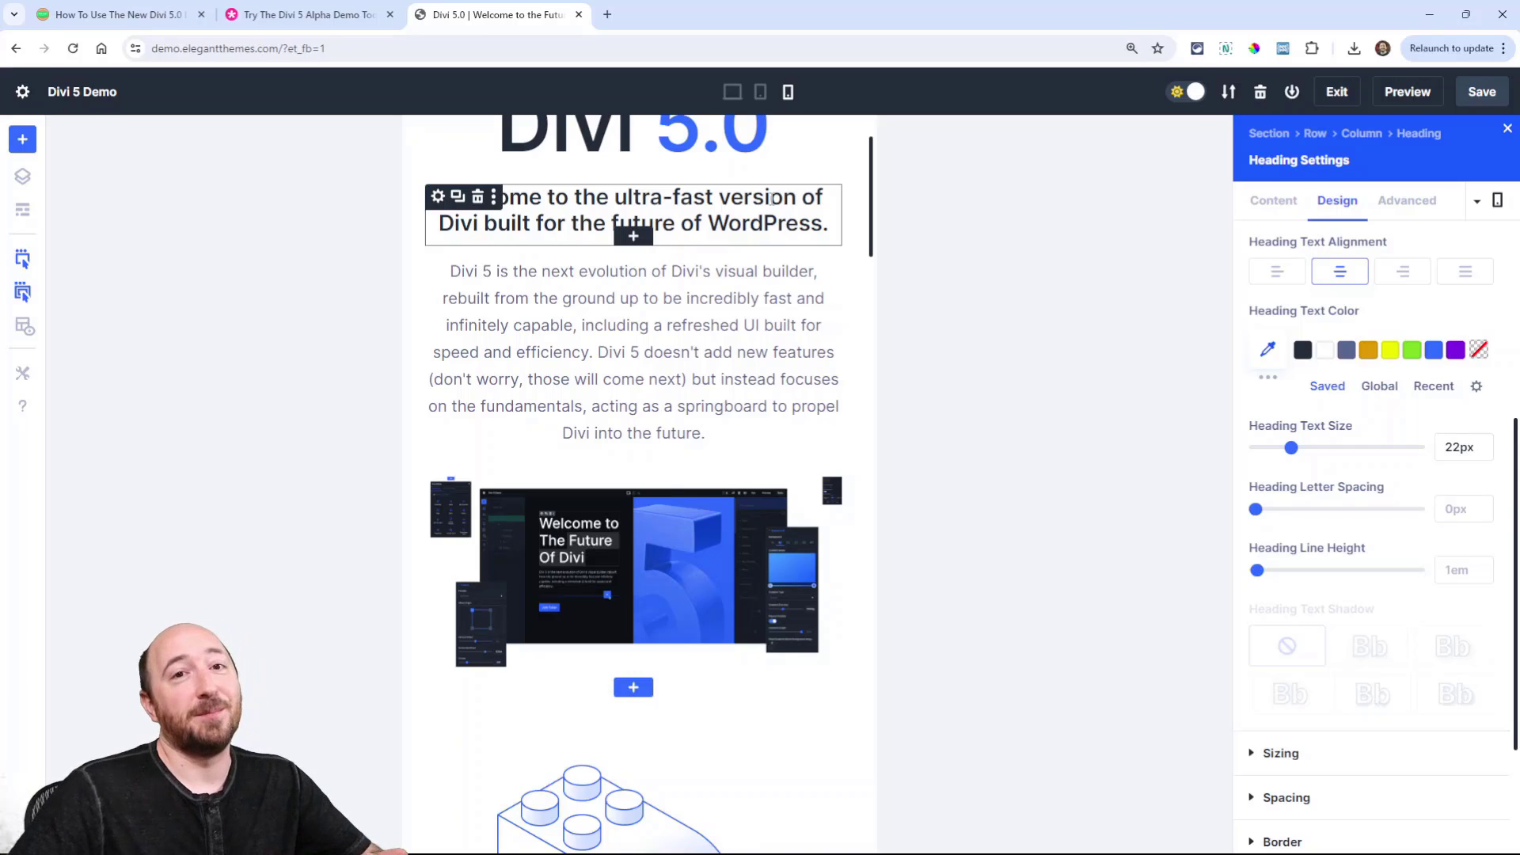
Open the intro paragraph's Text Settings below the Welcome heading and set its text size to 8px for the phone view
click(732, 92)
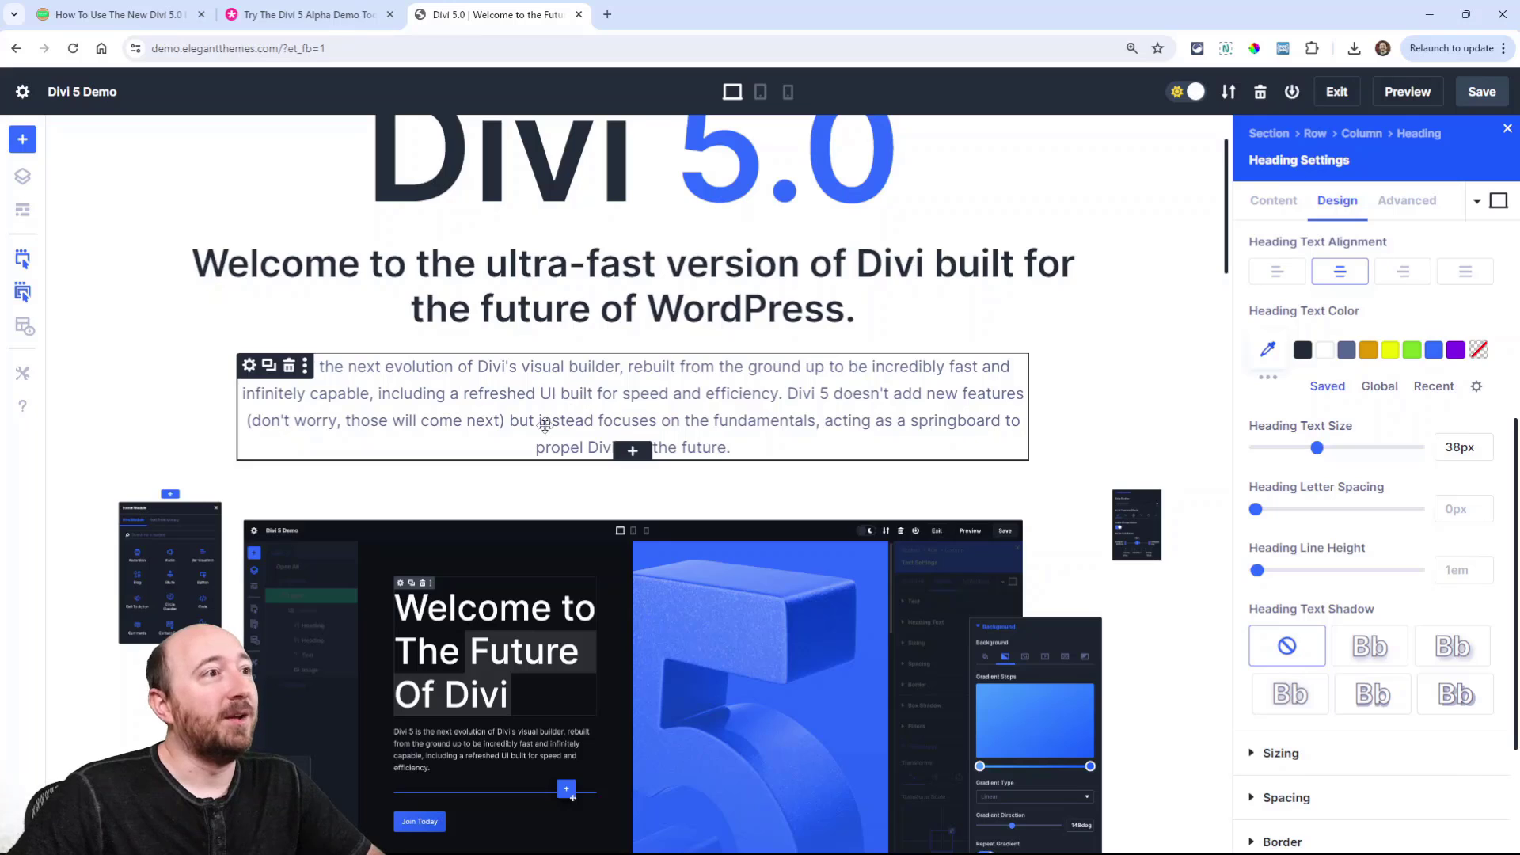
click(585, 404)
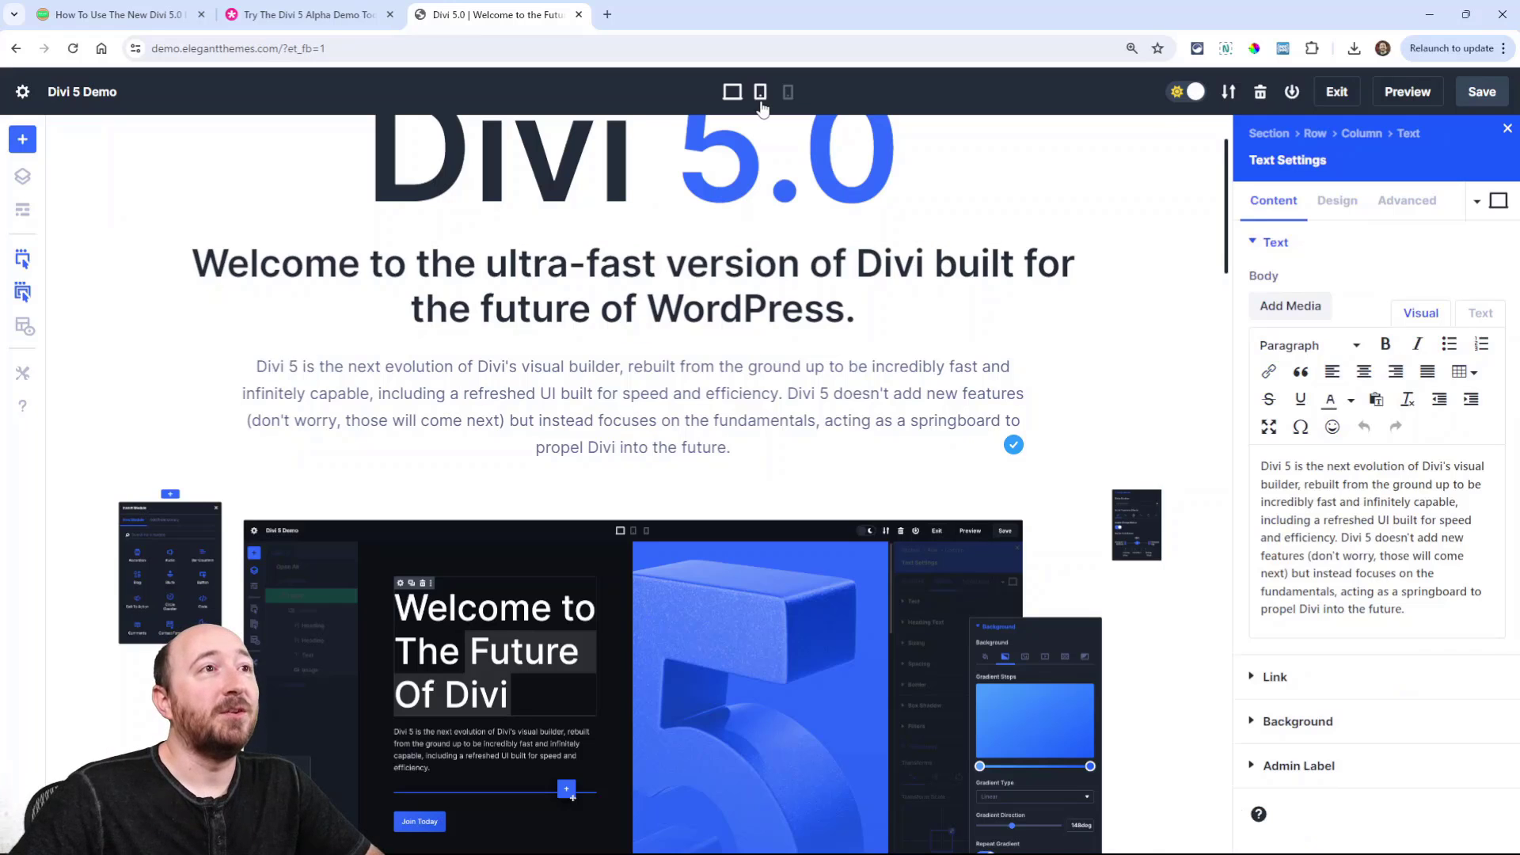
click(761, 98)
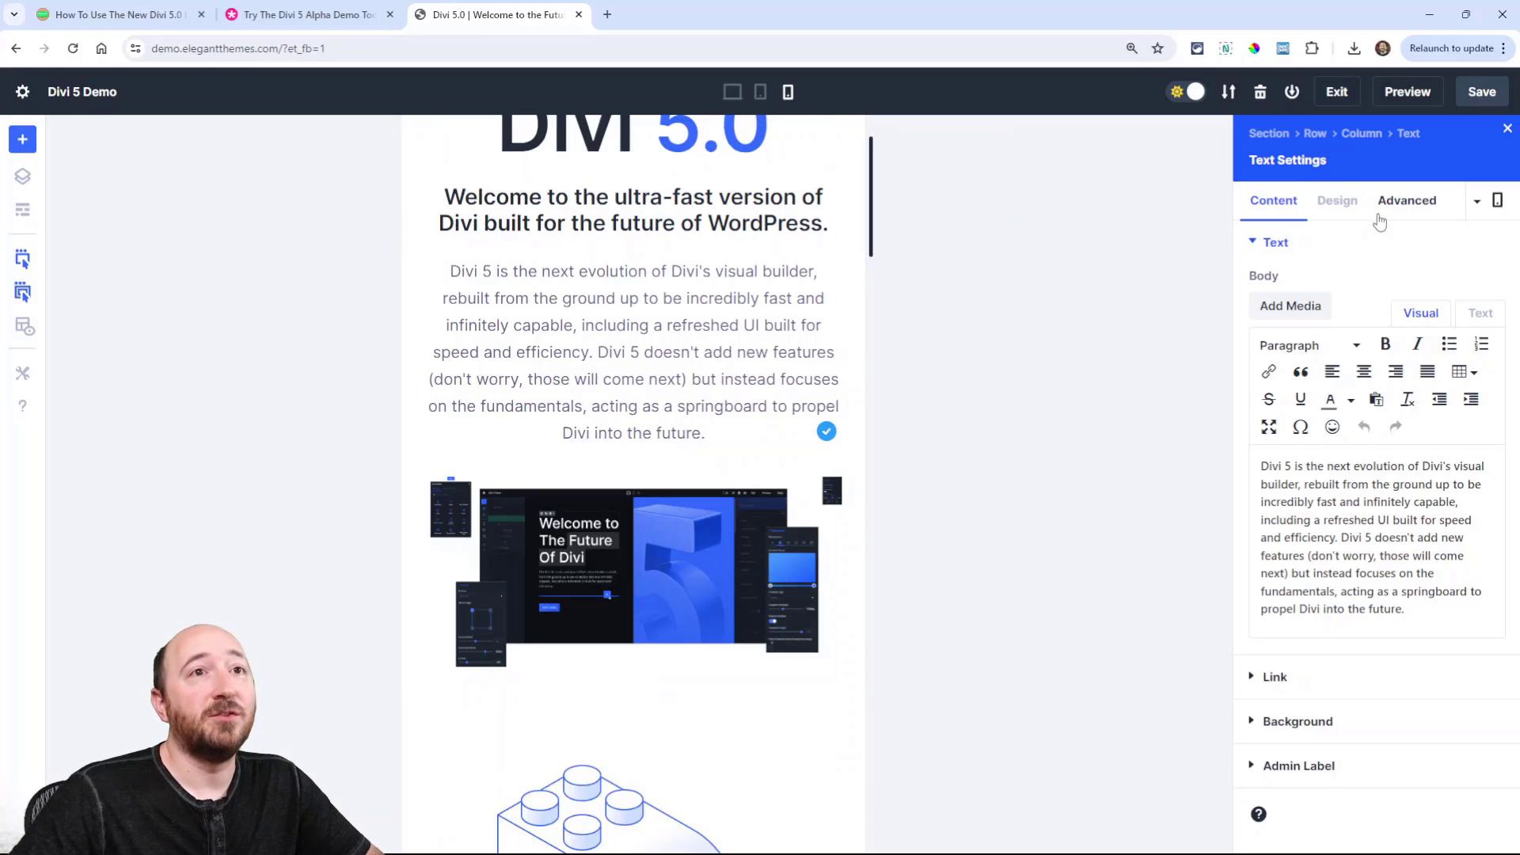
click(1337, 202)
click(1298, 247)
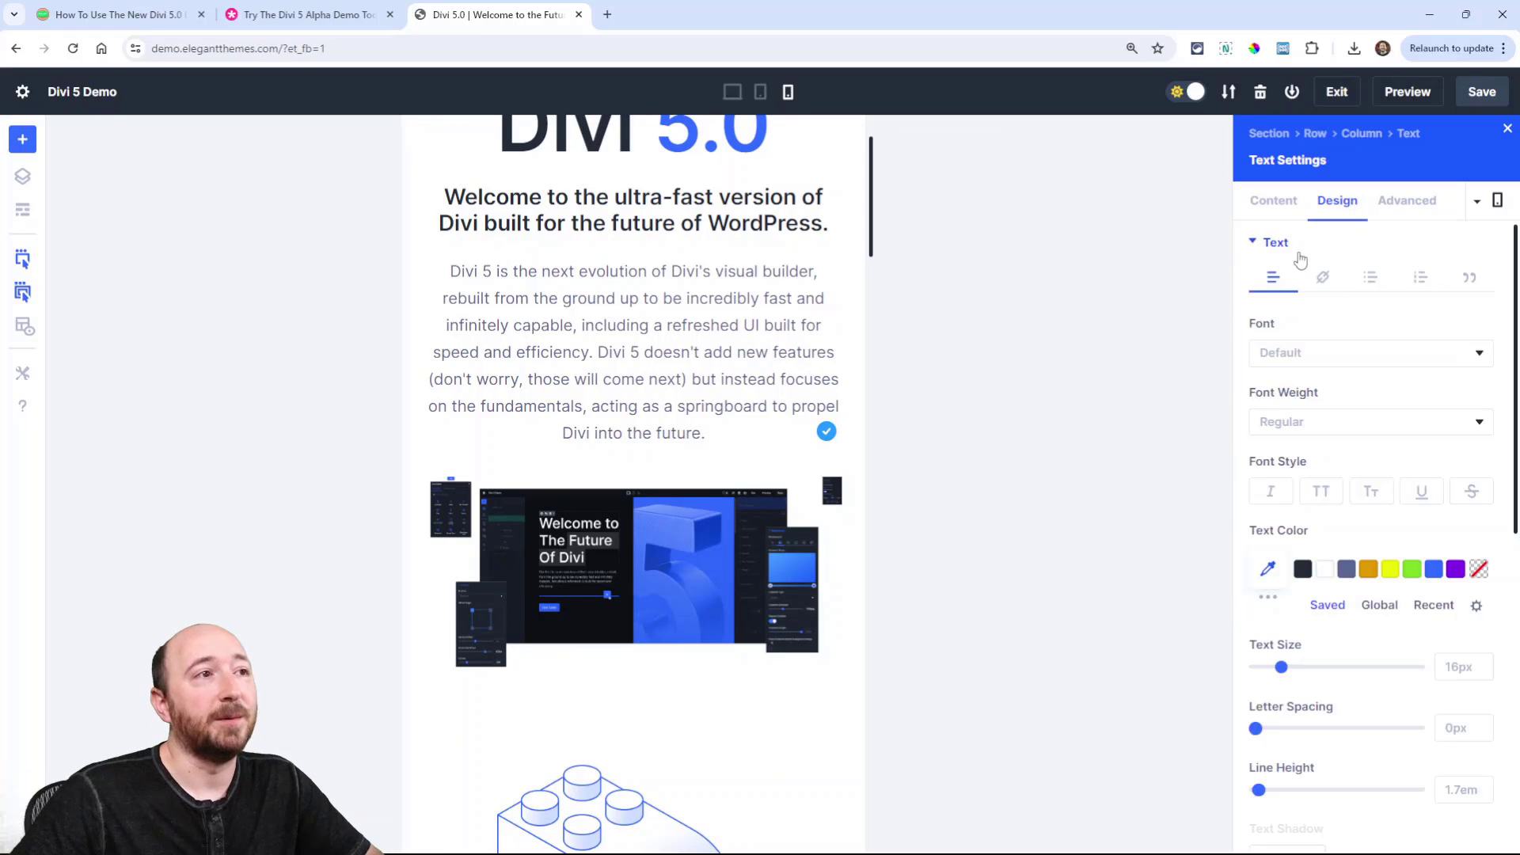
click(1465, 675)
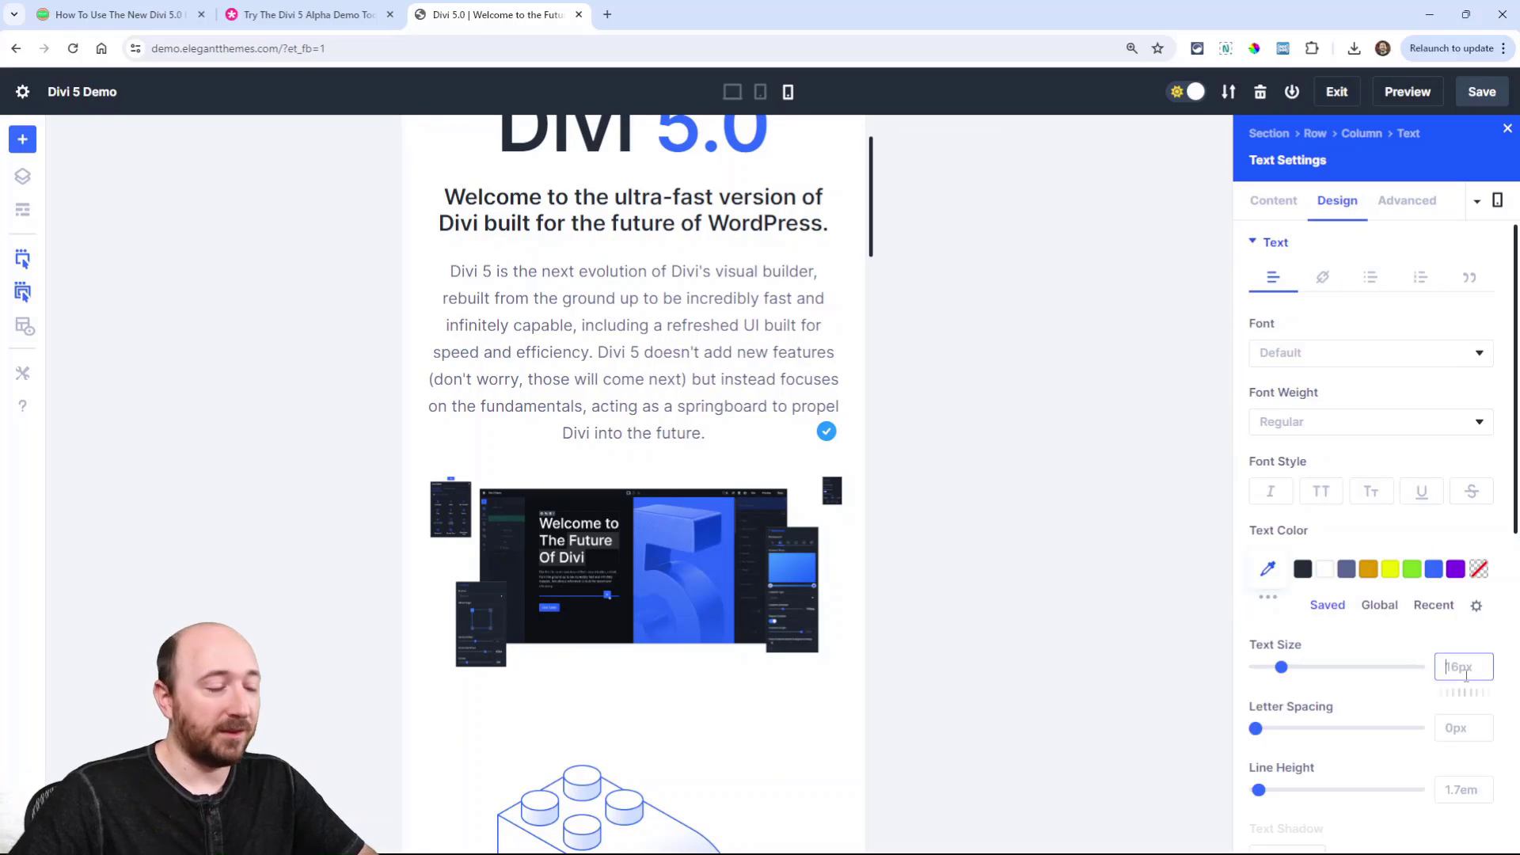
text(8)
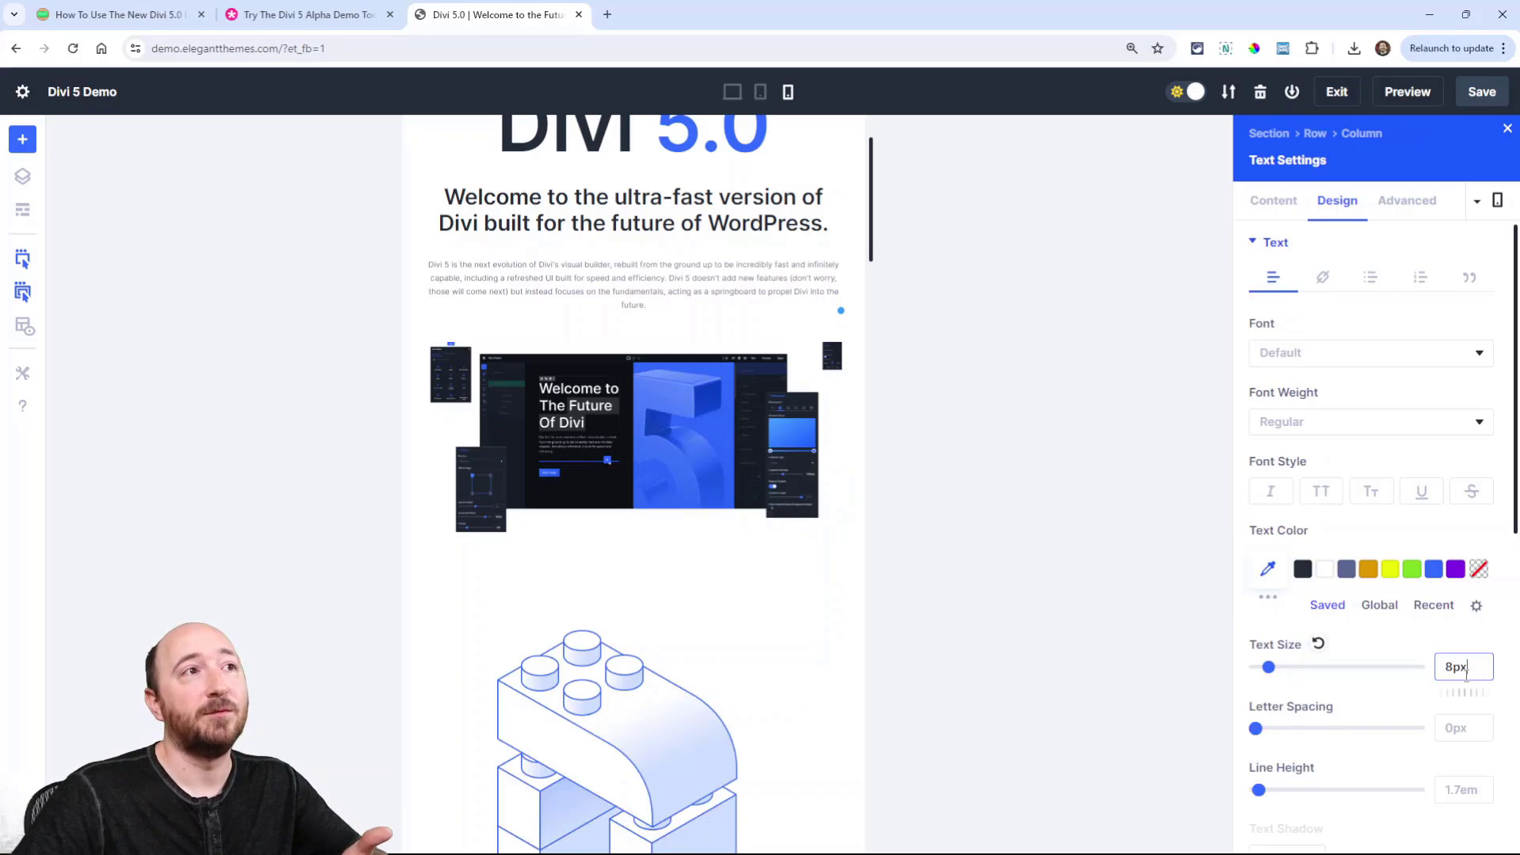
Set the intro paragraph's text color to yellow (#edf000) for tablet and to the saved light green for desktop
click(760, 92)
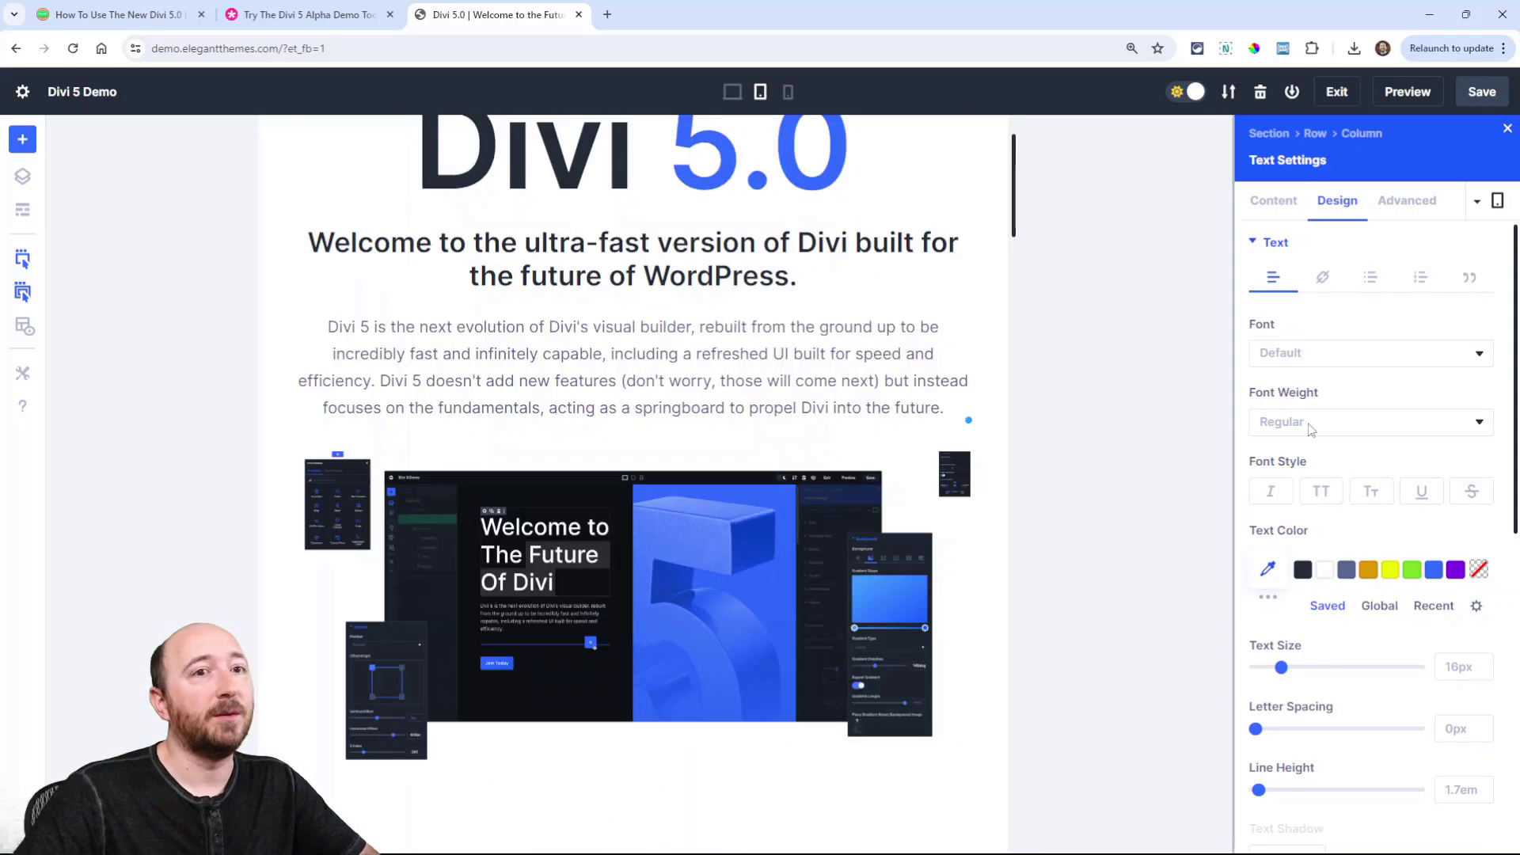
click(1390, 570)
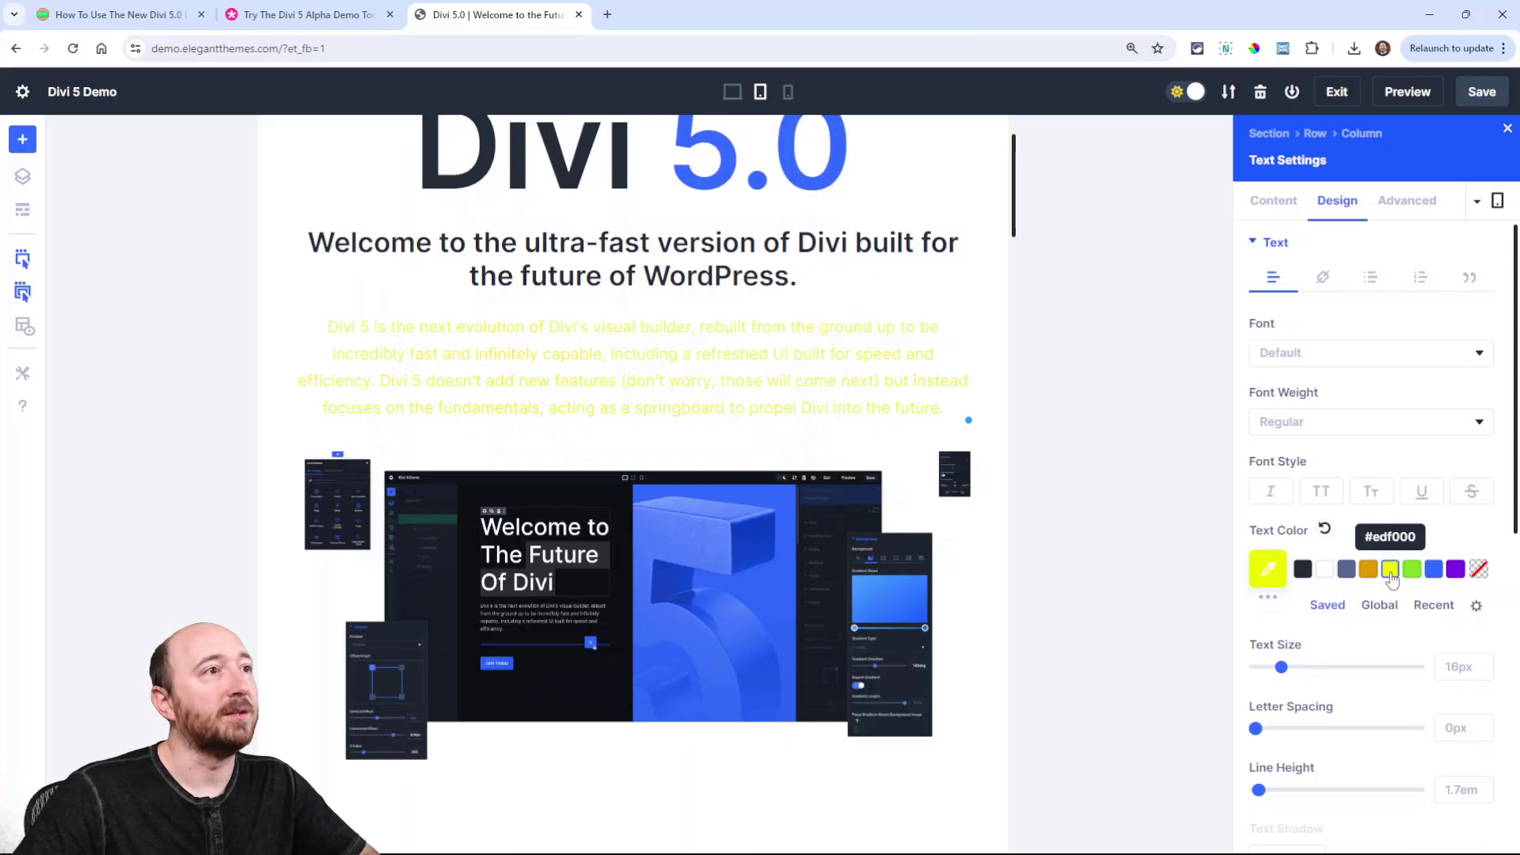
click(732, 93)
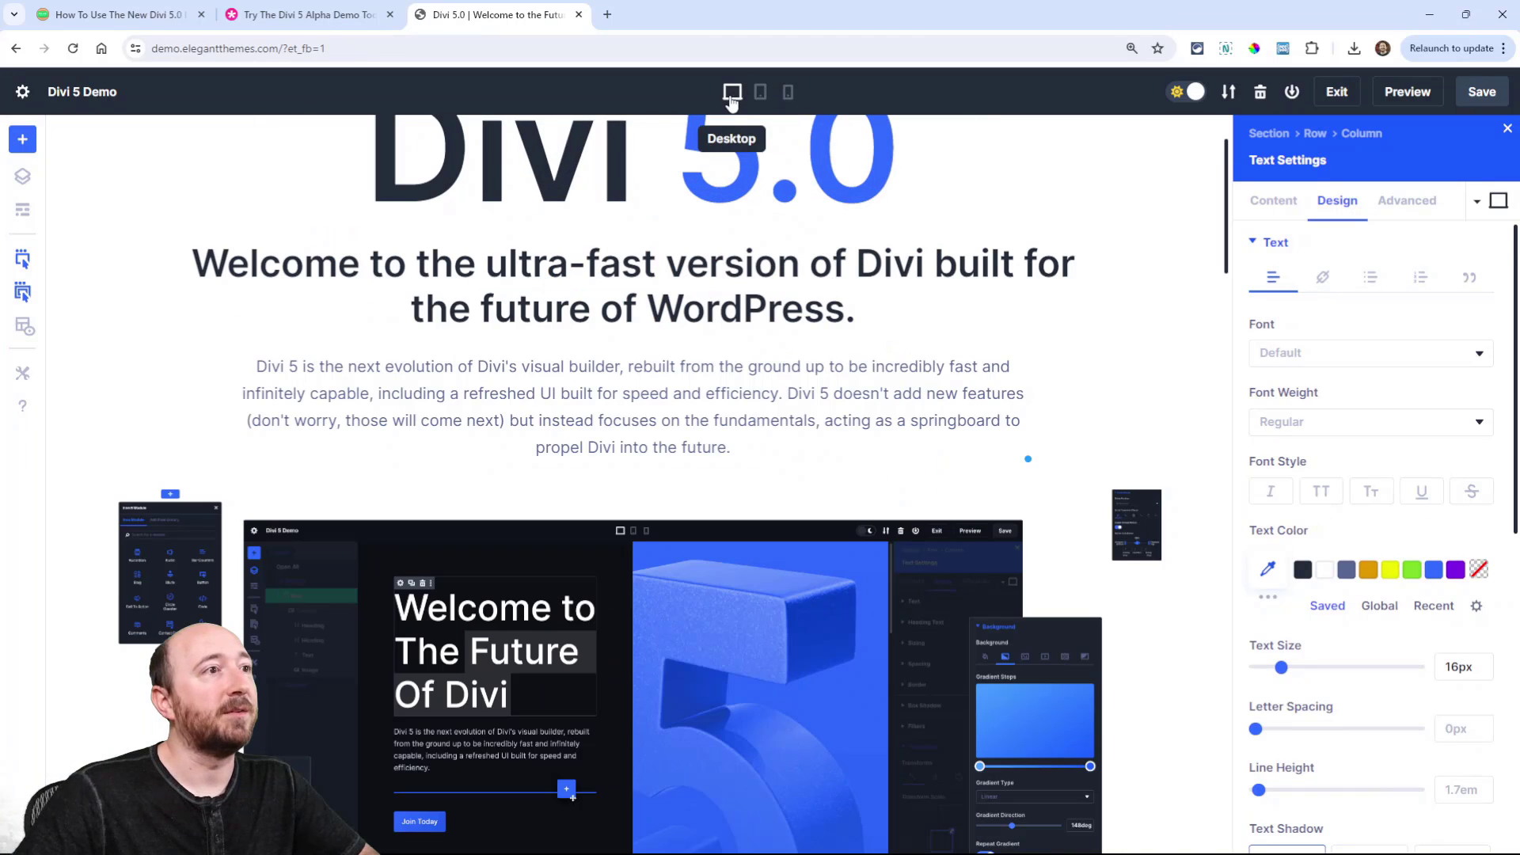
click(1413, 570)
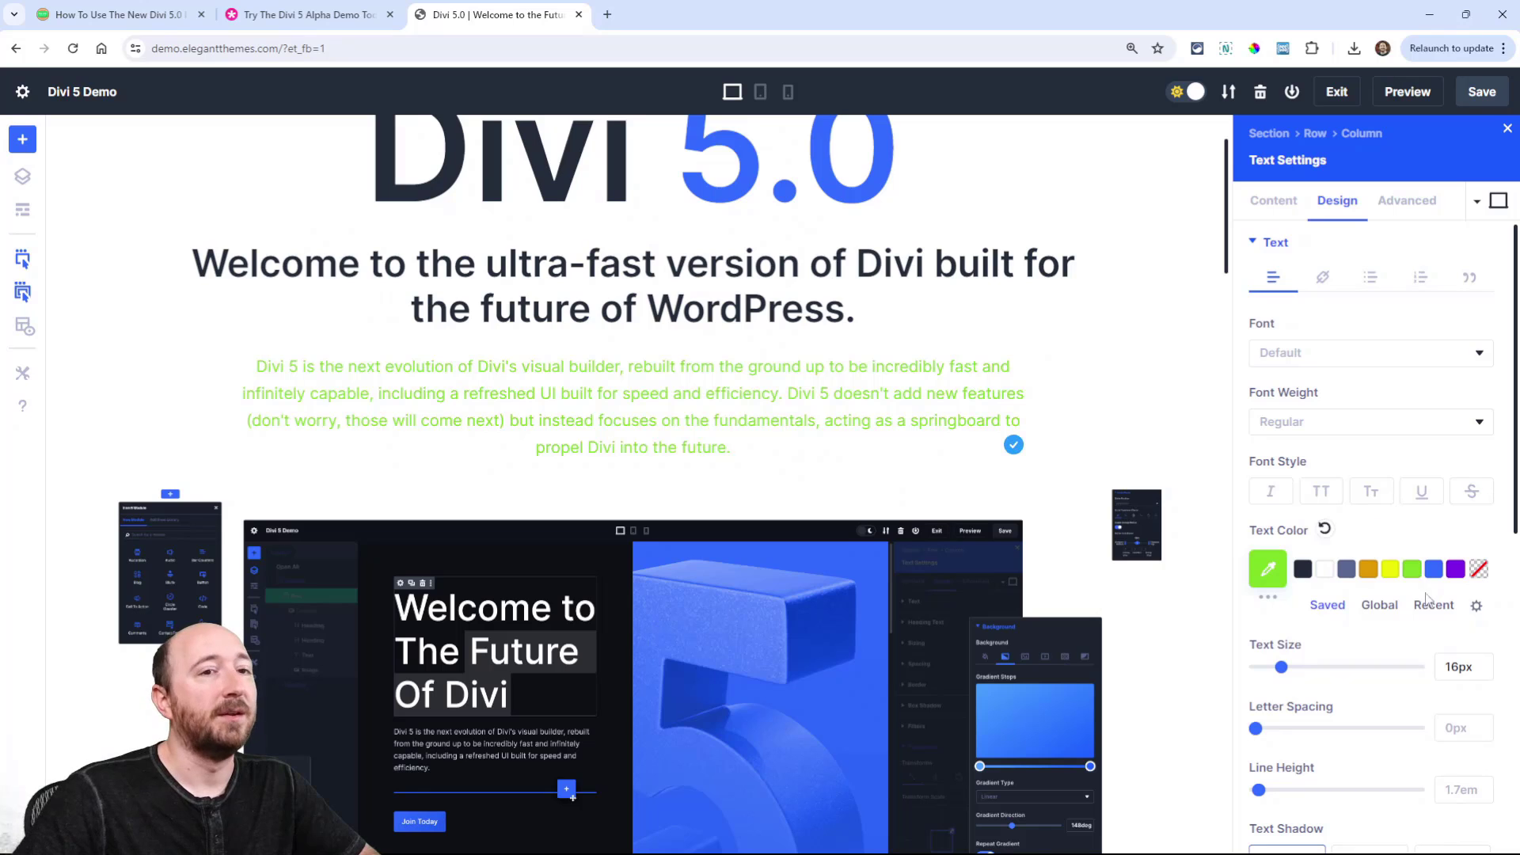
Set the intro paragraph's desktop text size to 46px, compare the tablet and phone views, and return to the desktop view
click(1438, 665)
text(4)
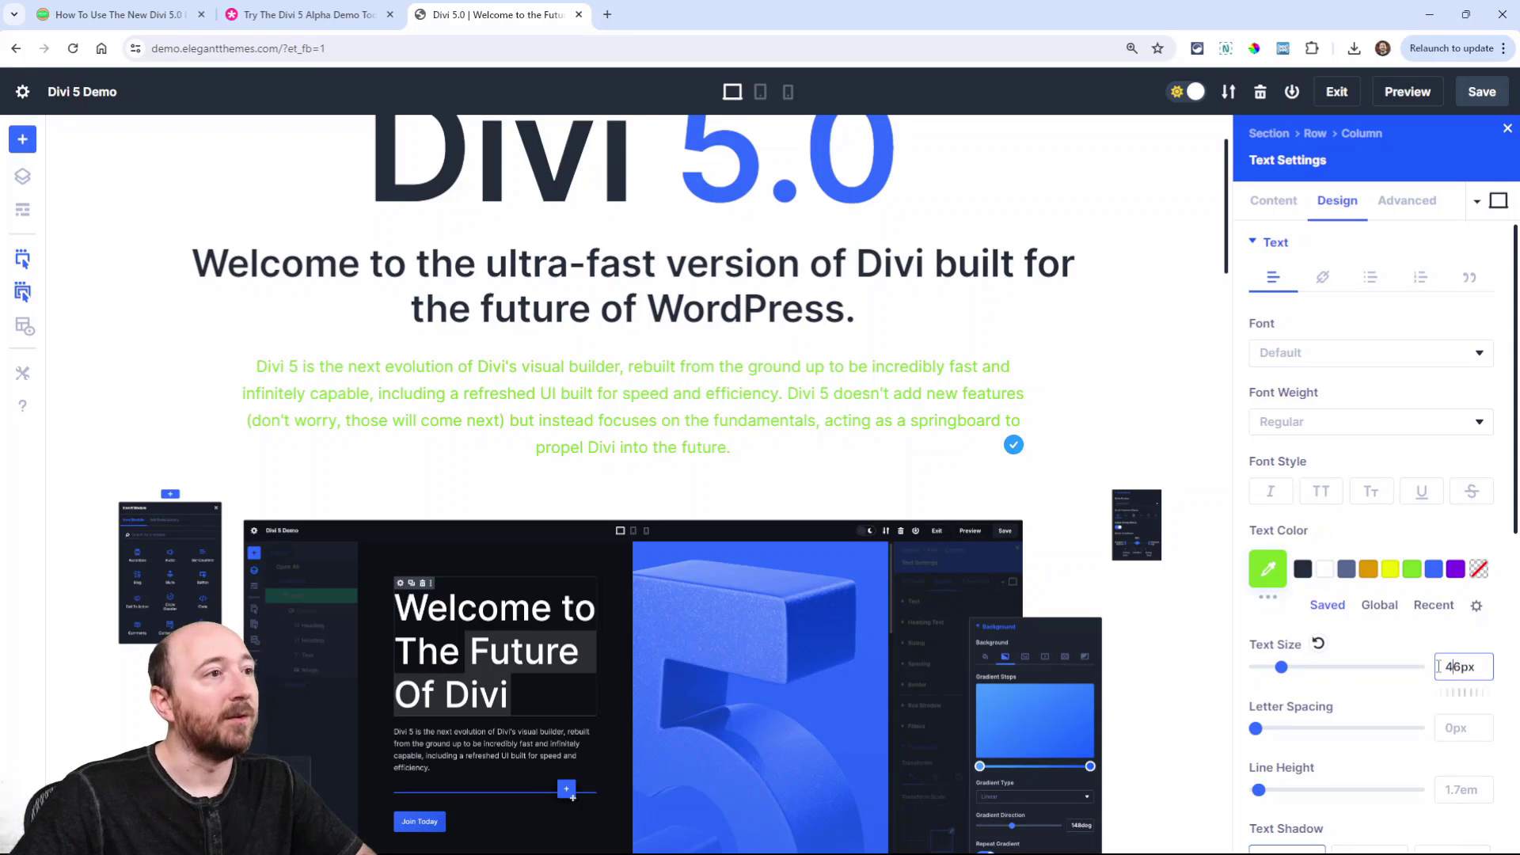
scroll(808, 406, up, 6)
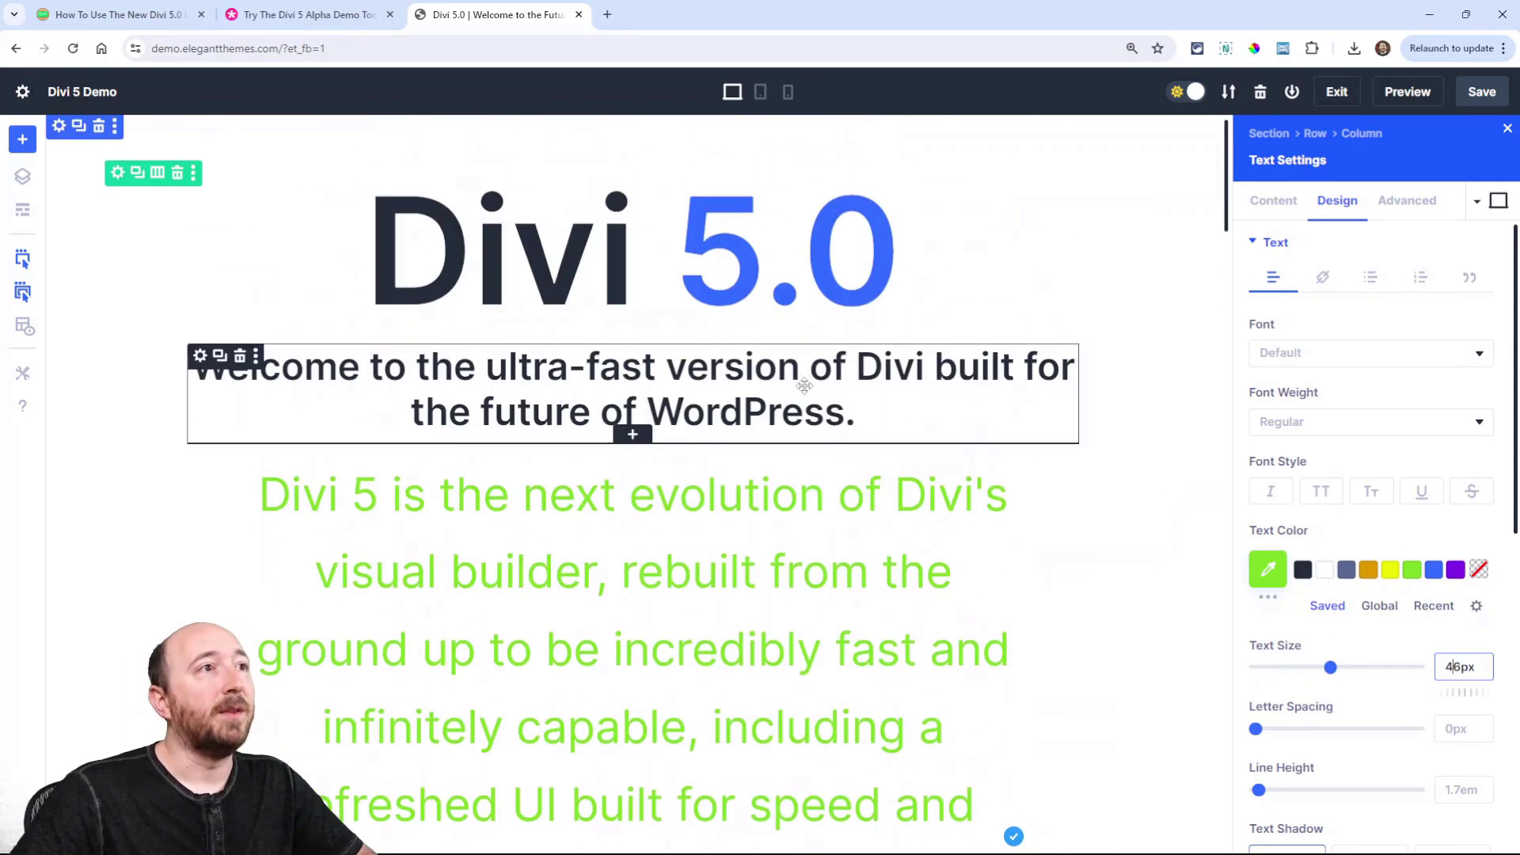
click(761, 94)
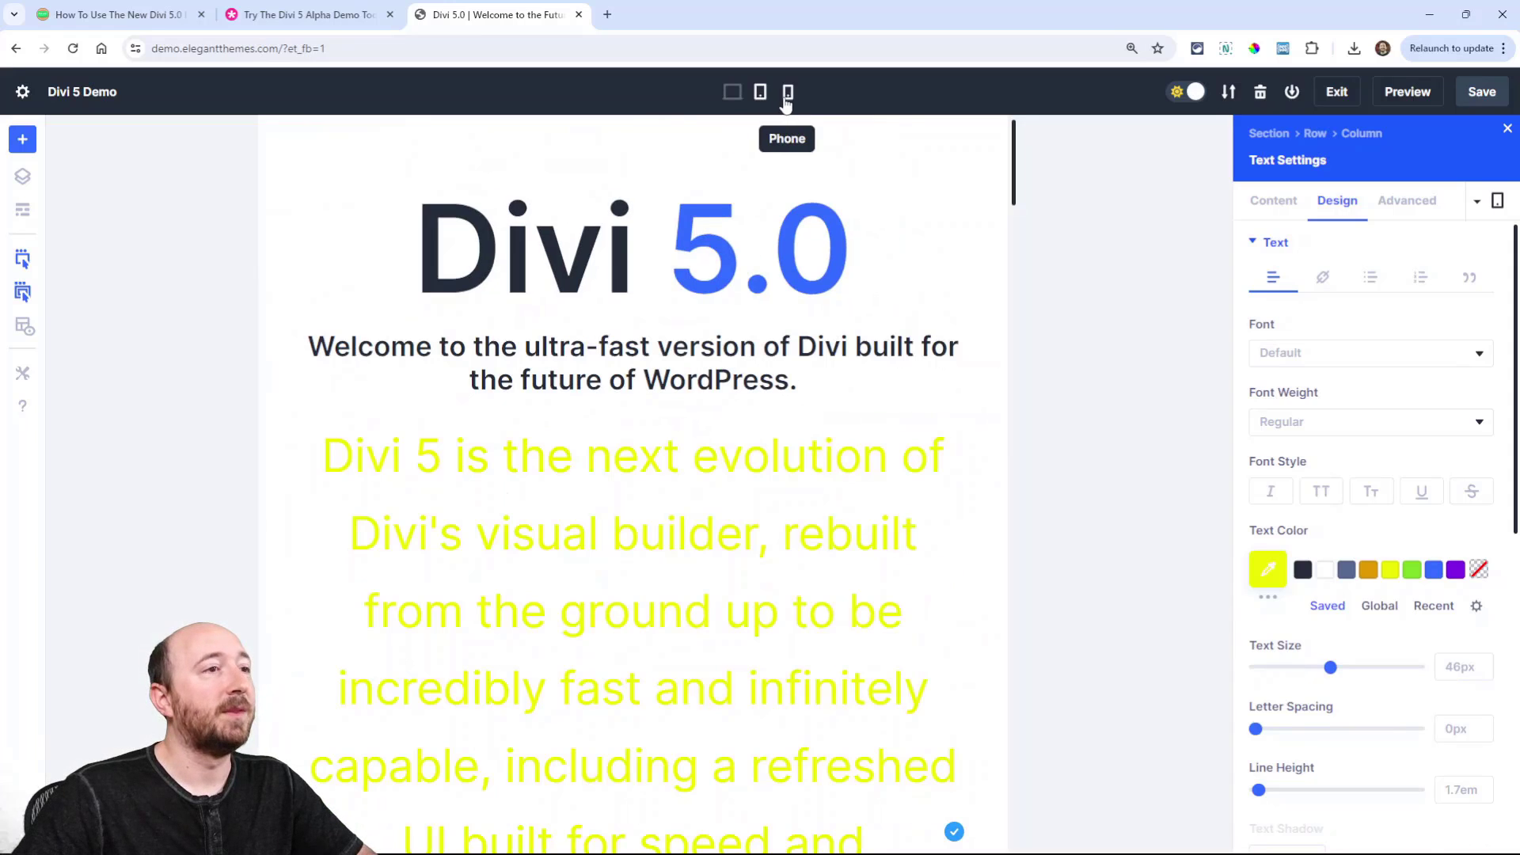
click(787, 94)
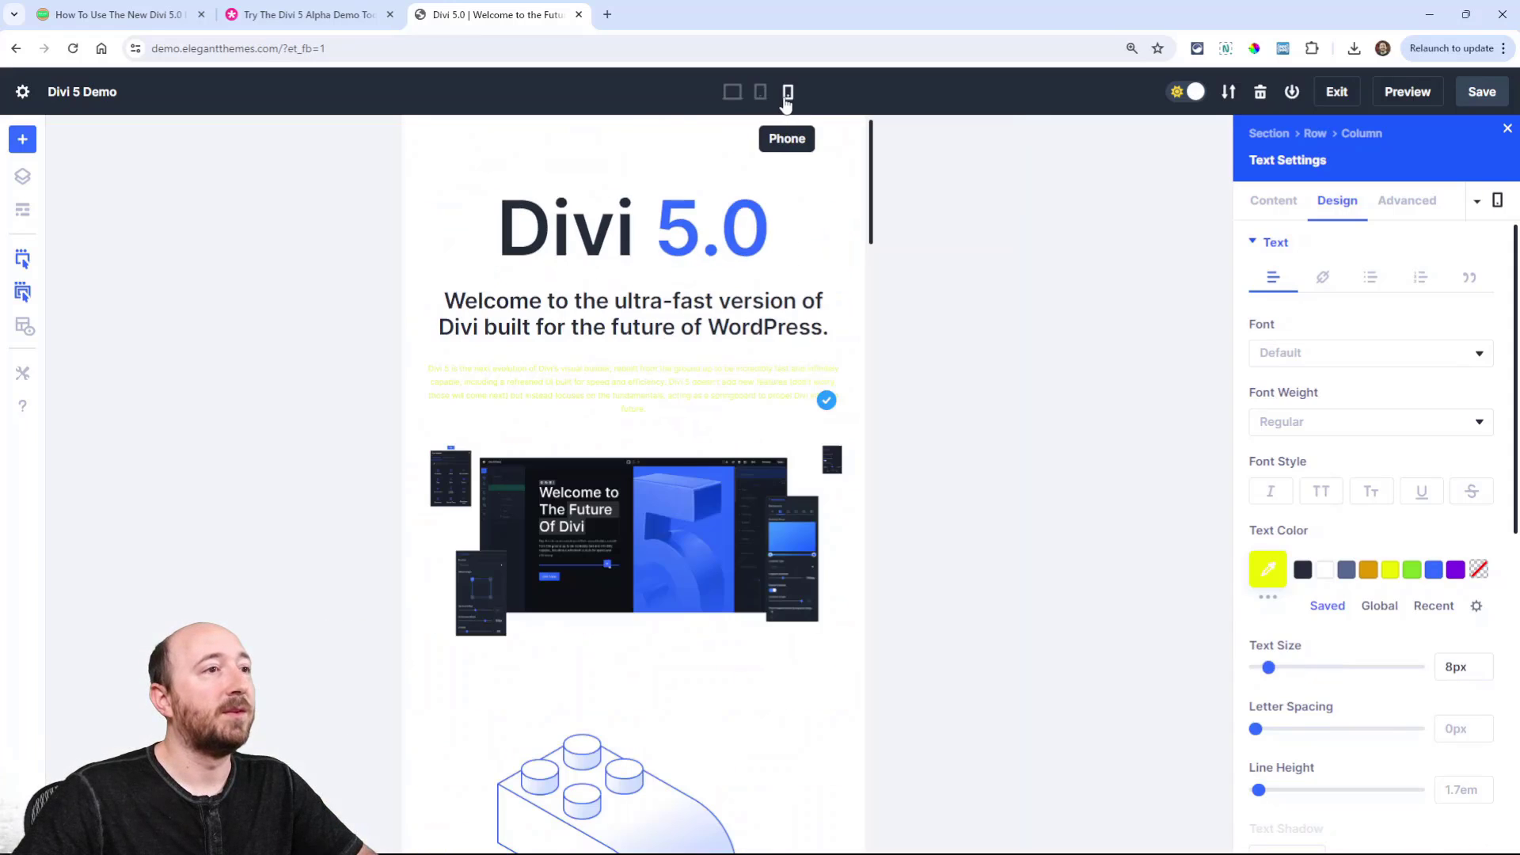
click(731, 94)
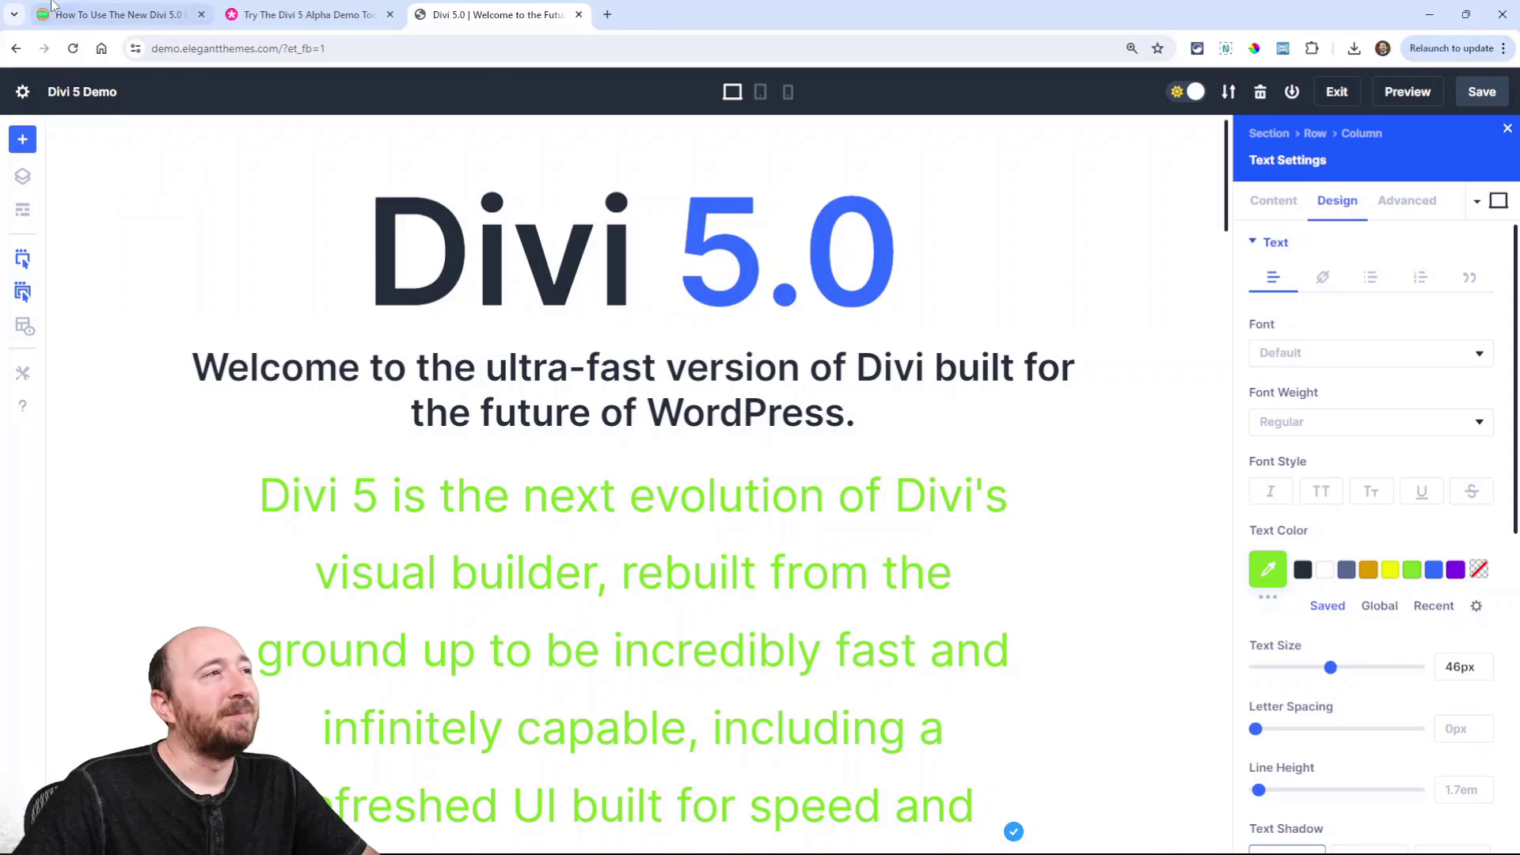
Switch to the Divi 5 article and read its sections on the Exit and Preview buttons, checking back against the demo
click(118, 14)
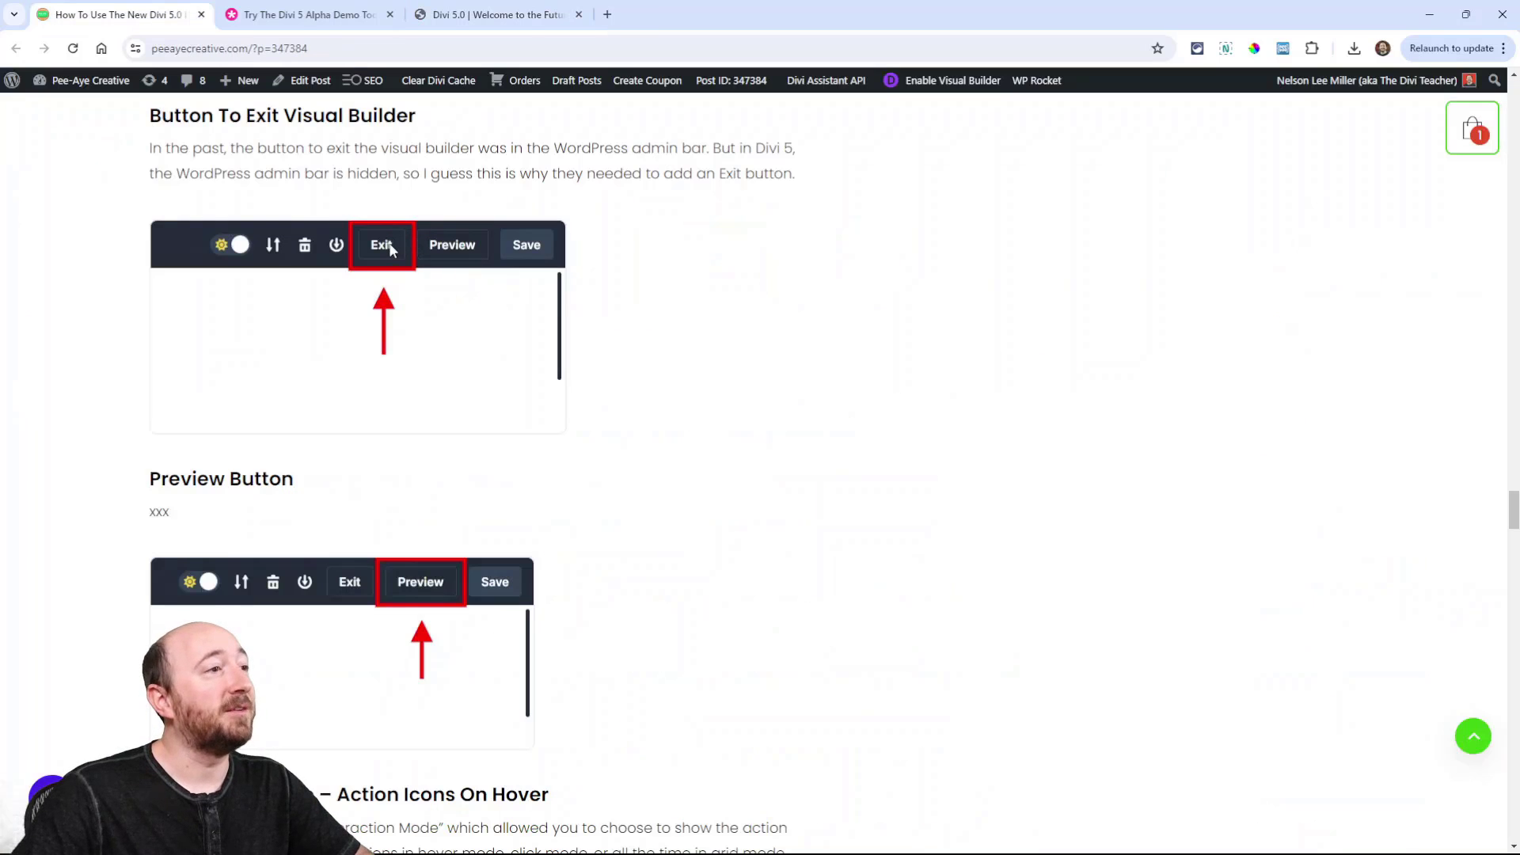
click(482, 14)
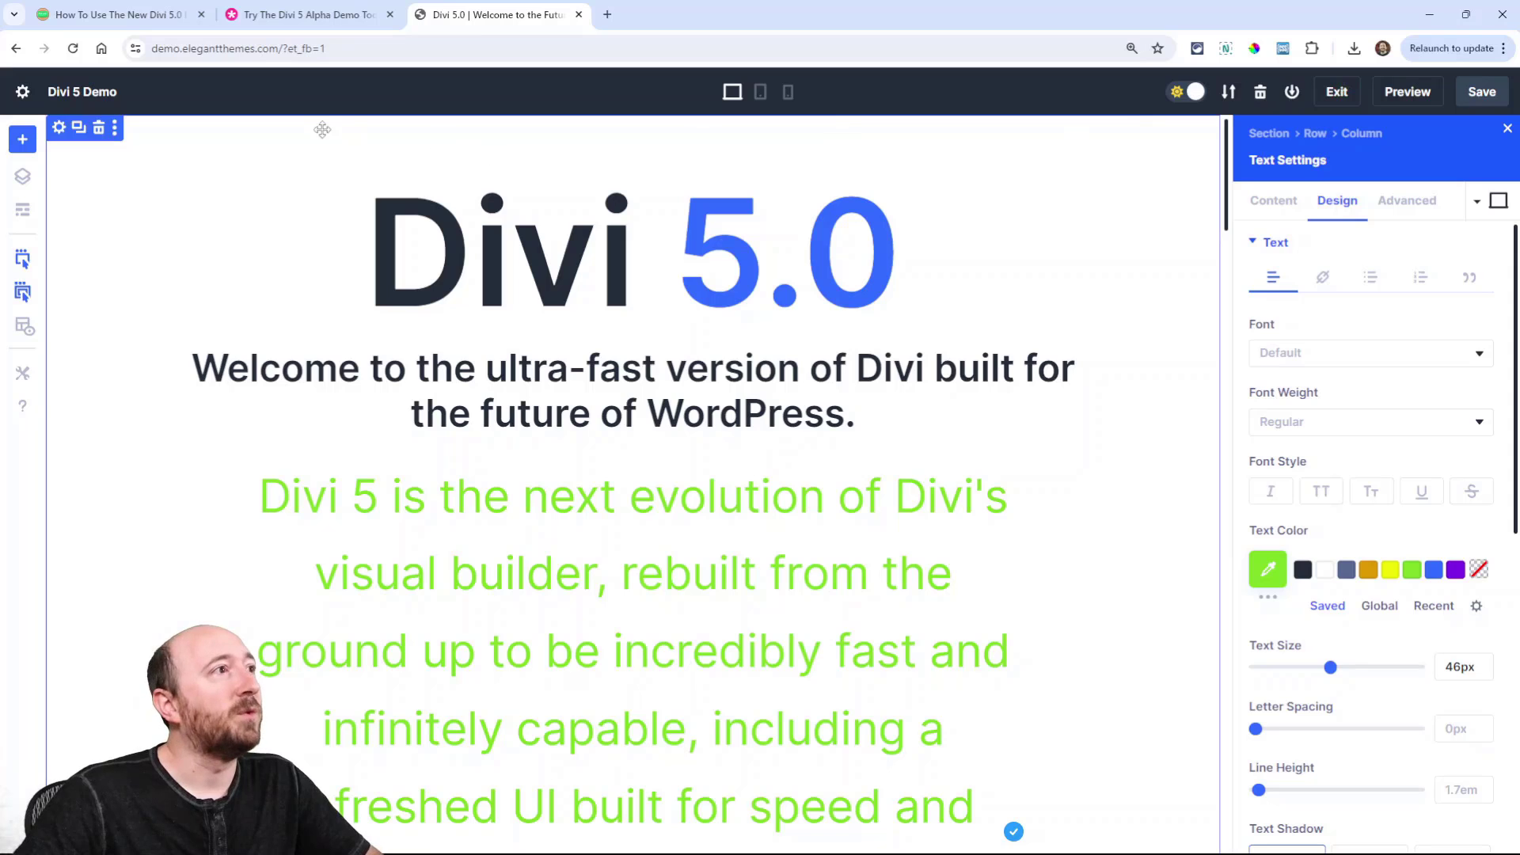
click(117, 14)
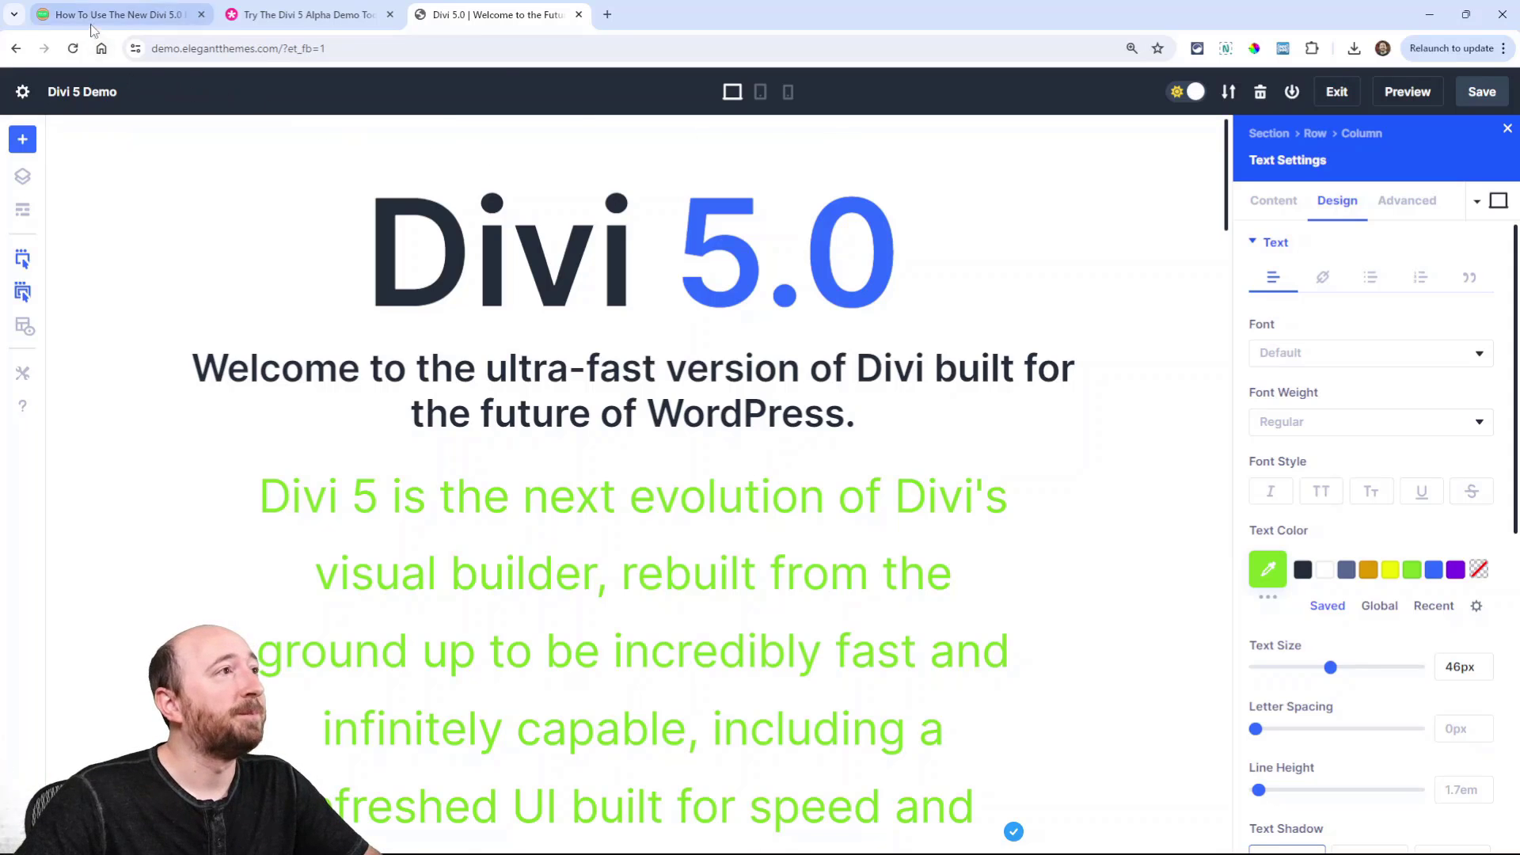
scroll(484, 296, down, 2)
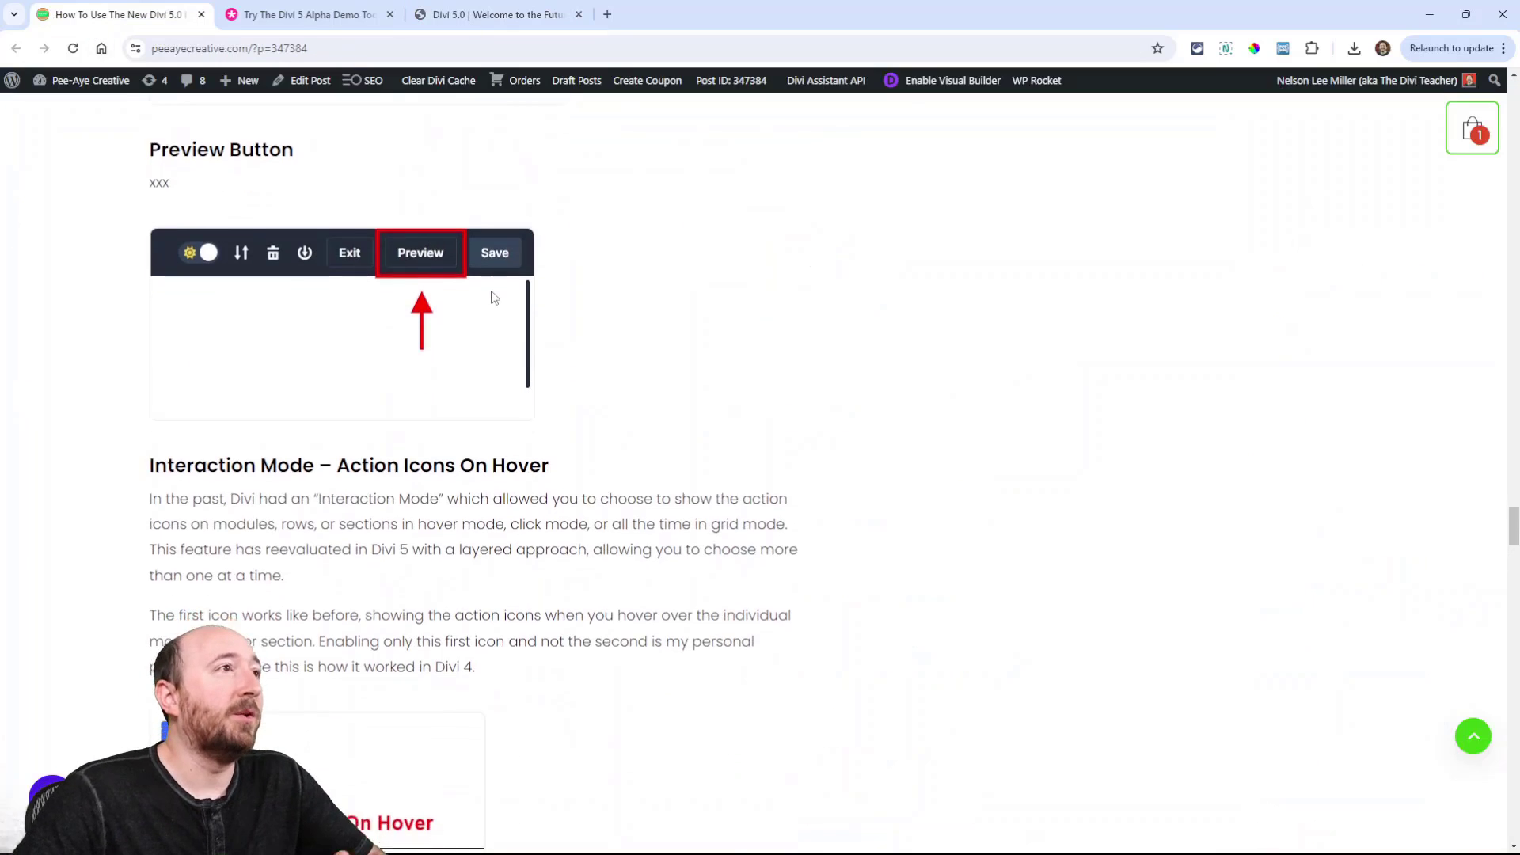
Switch to the Divi 5 Alpha demo changelog and highlight the entry about the page bar button for previewing the builder's current state
click(456, 14)
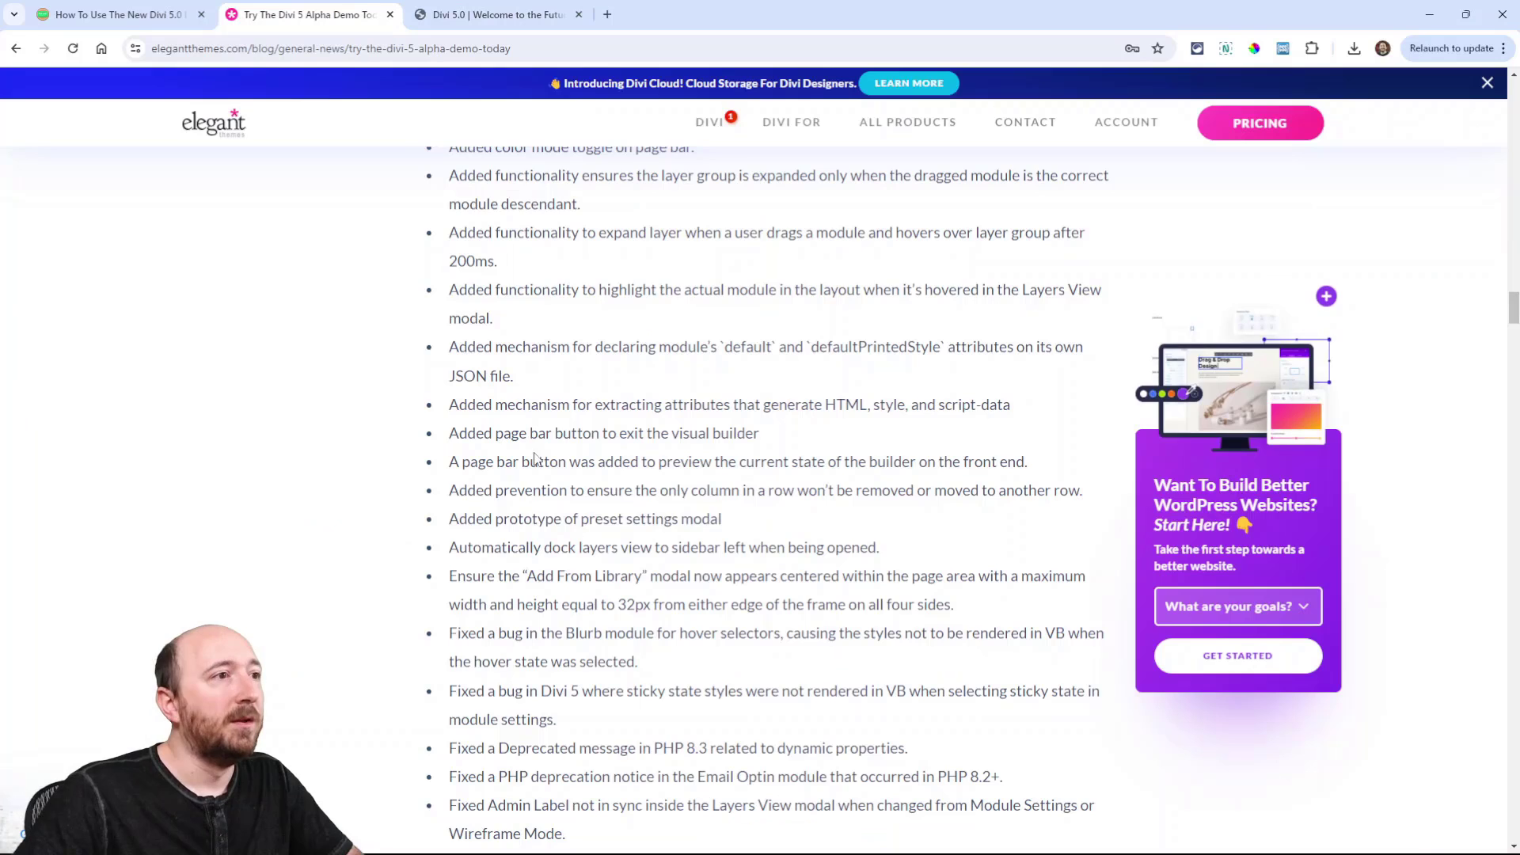
triple_click(505, 462)
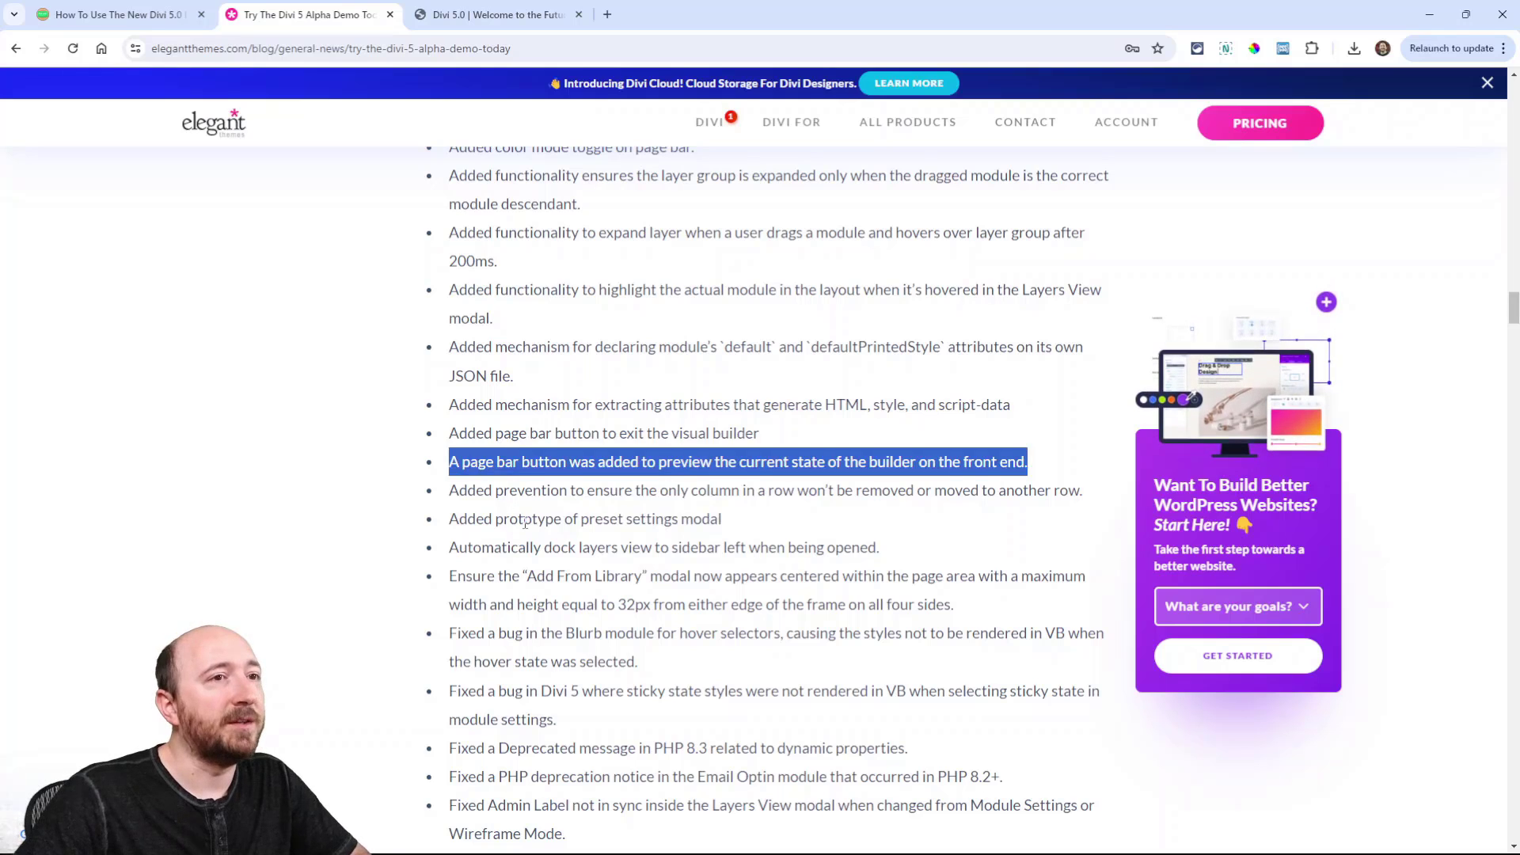
click(450, 466)
drag(450, 466, 1031, 473)
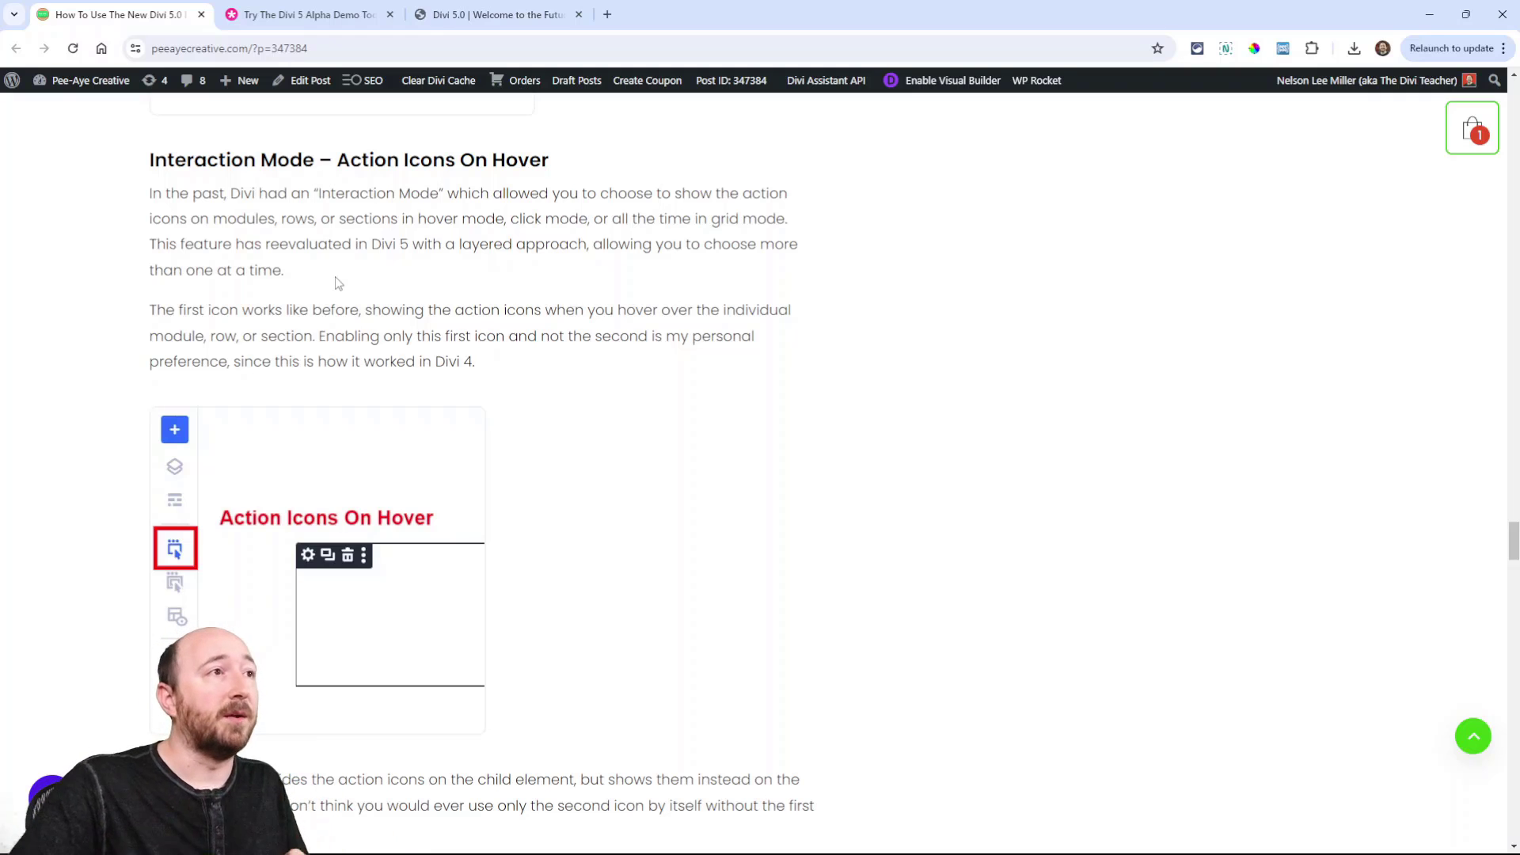
Check the row's hover action icons in the demo and read the article's "Interaction Mode – Action Icons On Hover" section
click(487, 14)
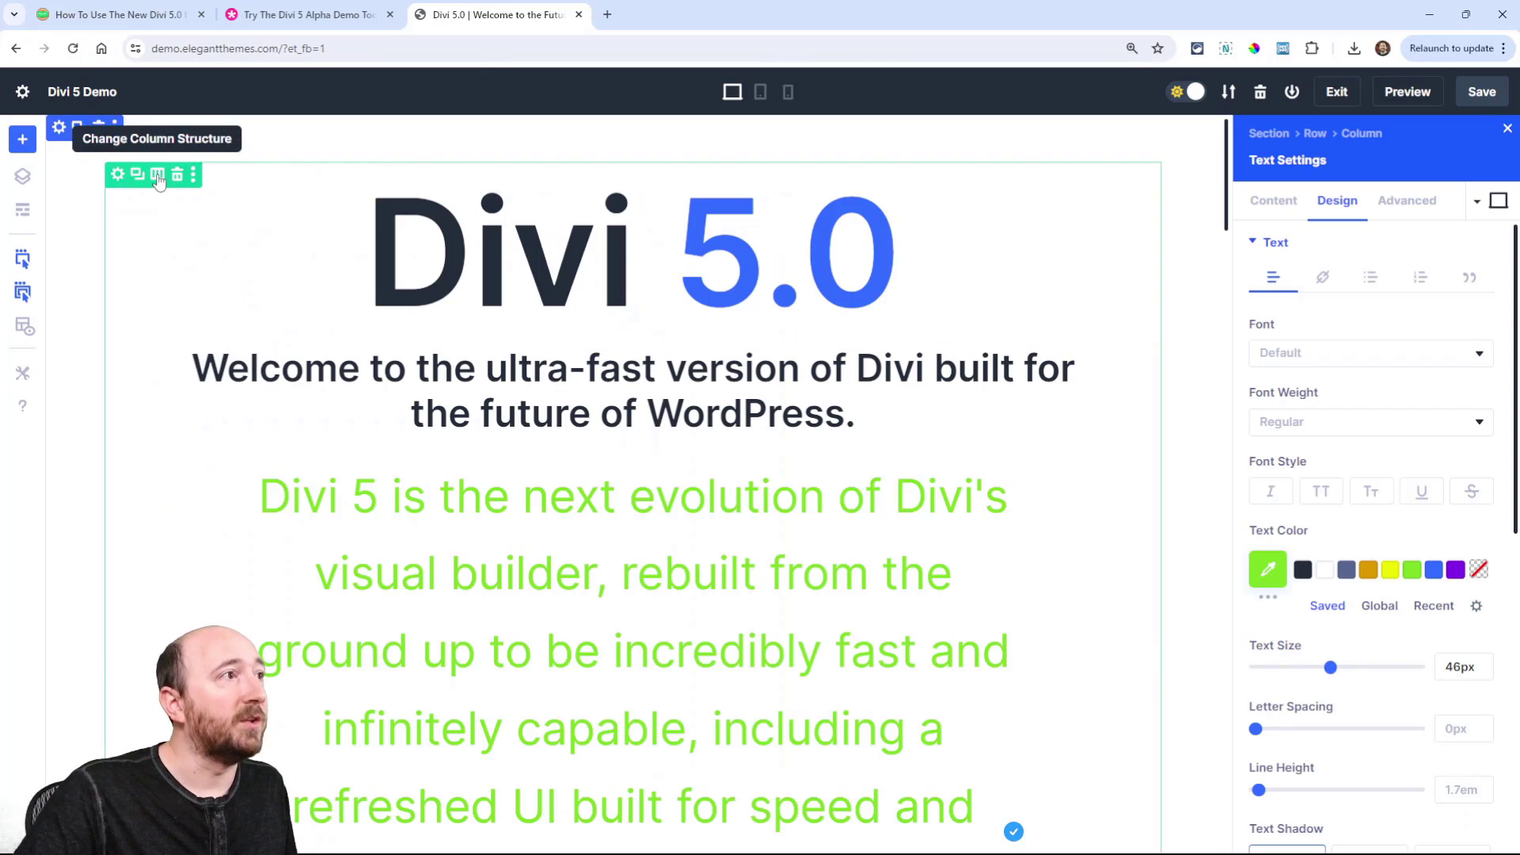
click(119, 15)
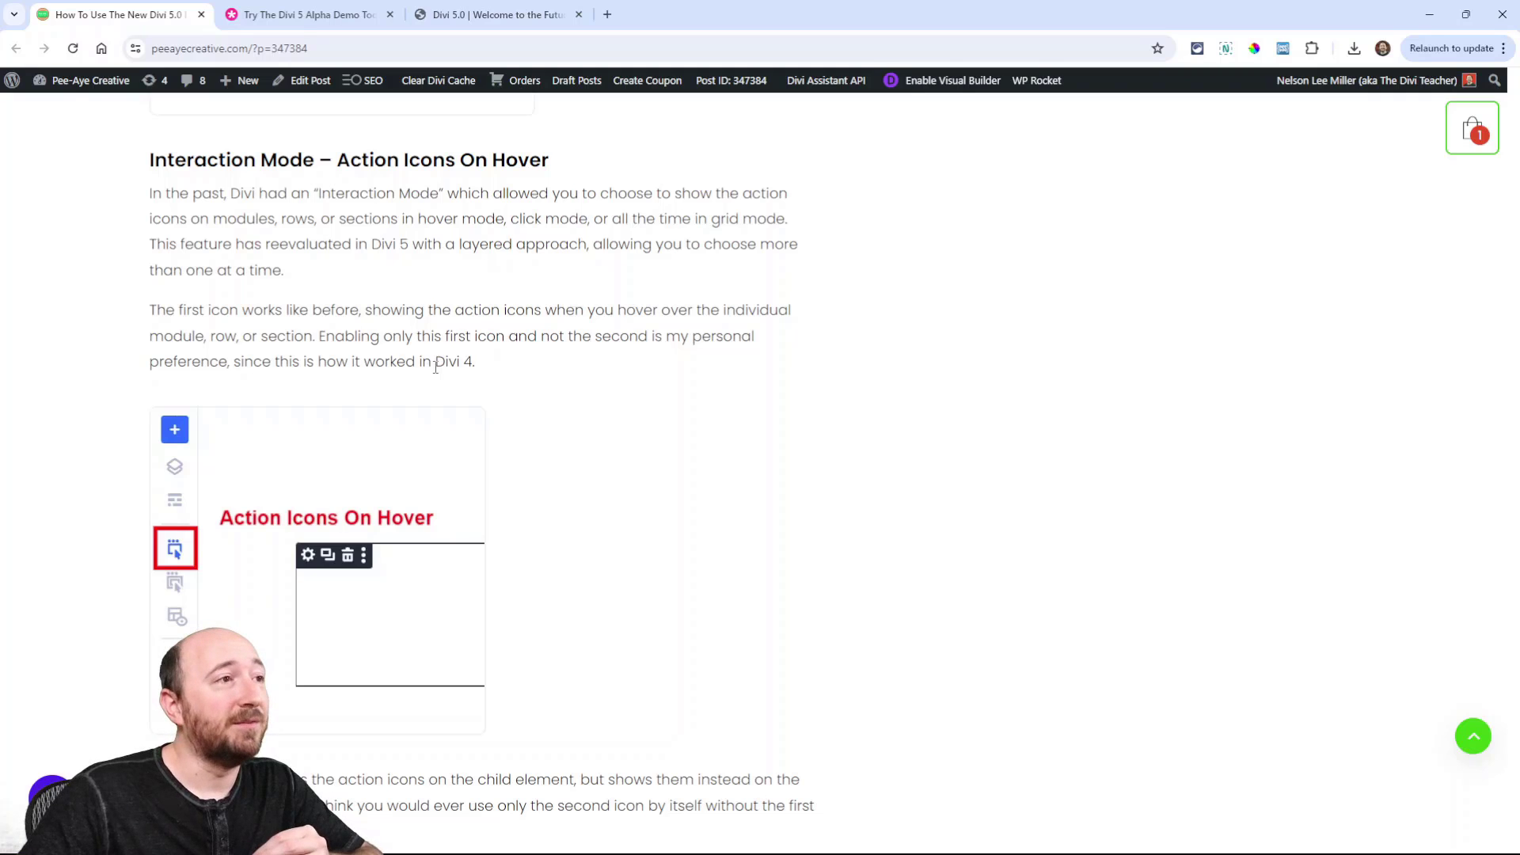
scroll(427, 360, down, 2)
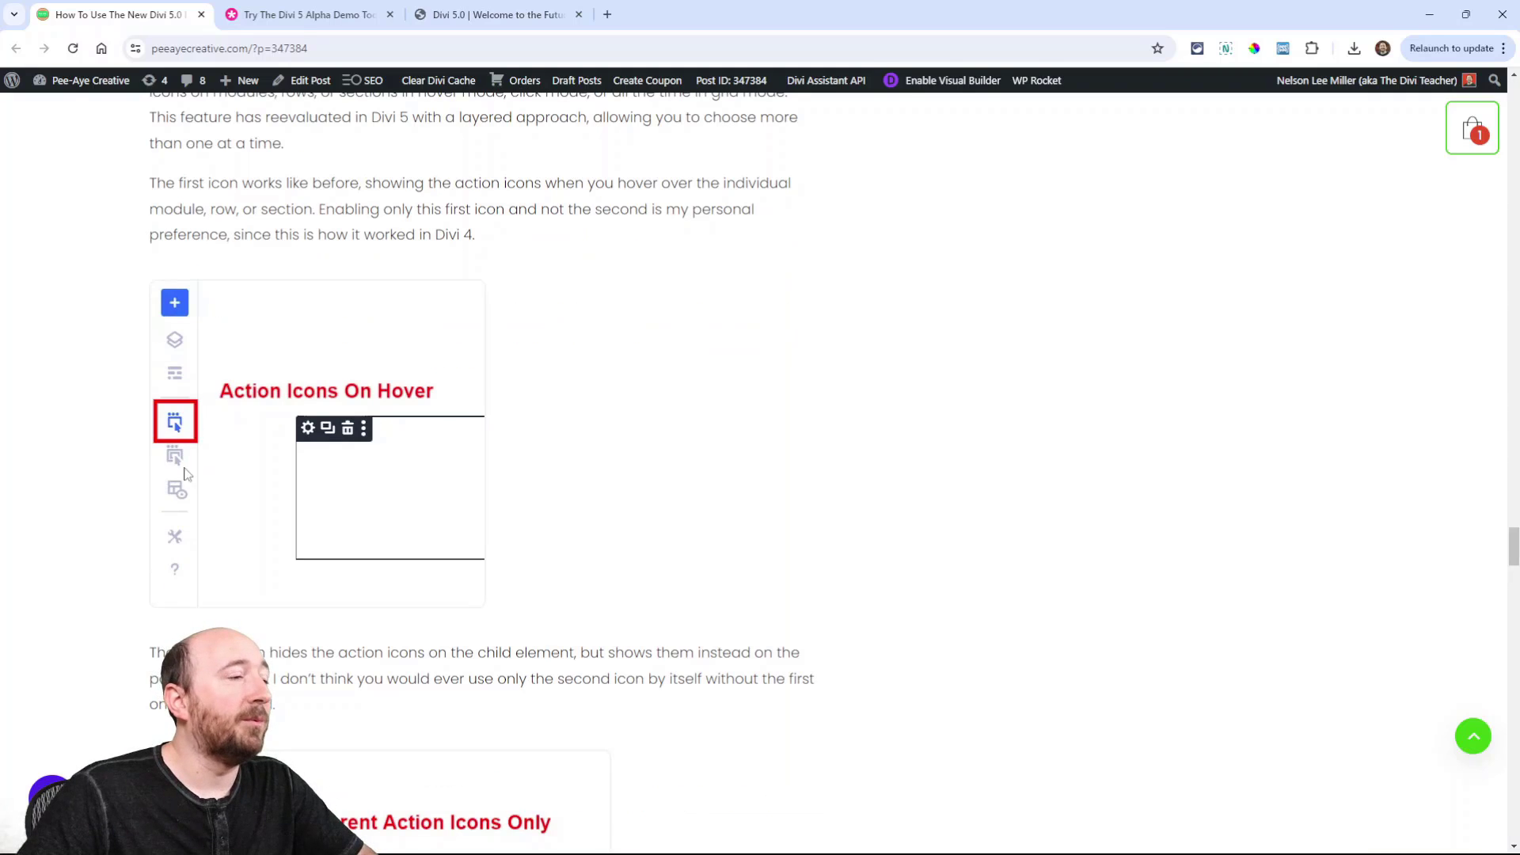
scroll(183, 447, down, 2)
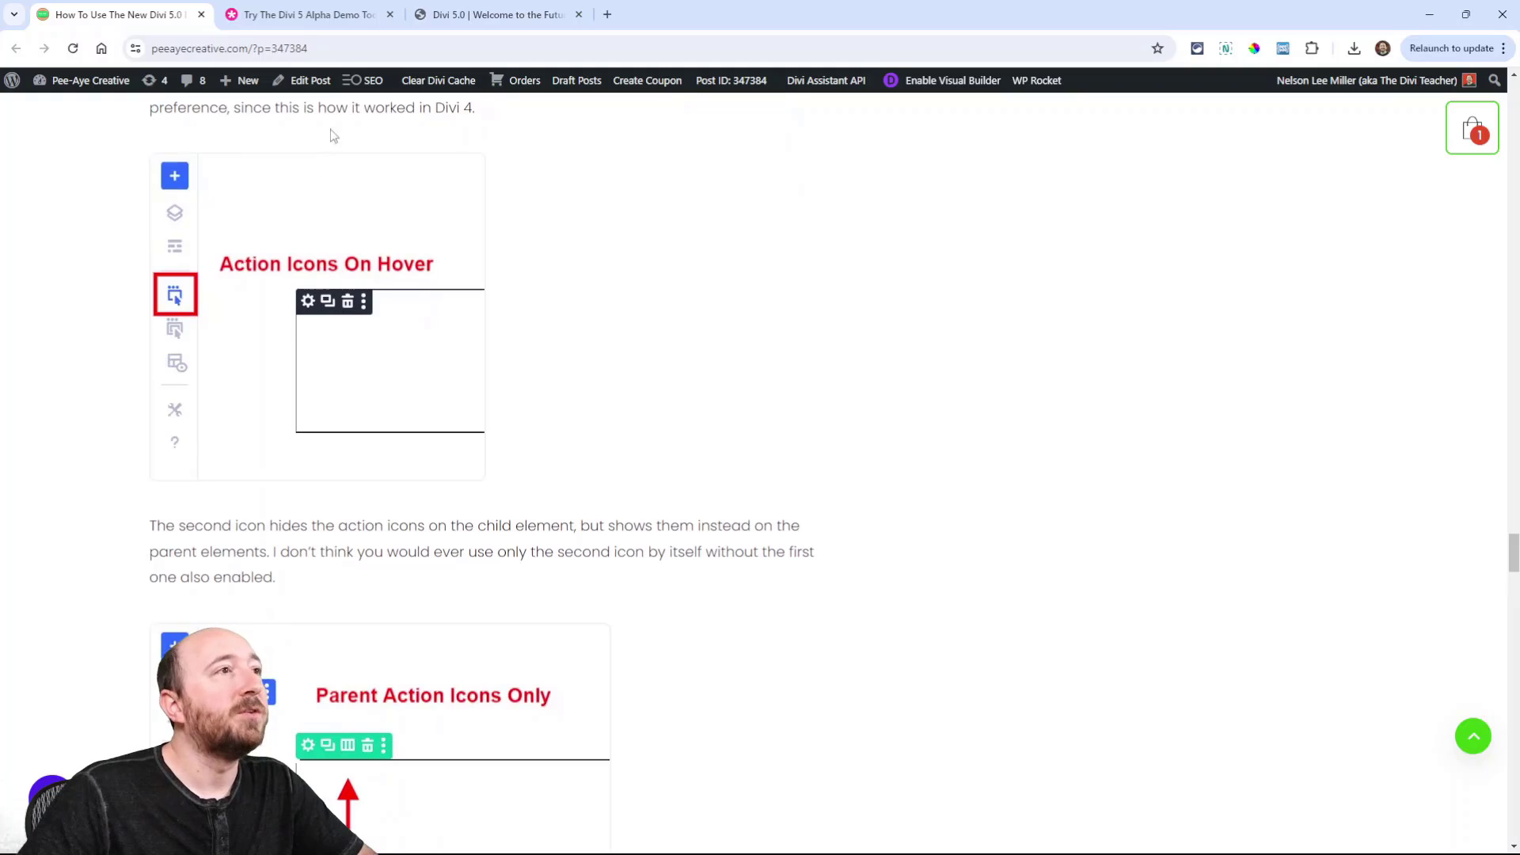
Return to the Divi 5 demo, open the welcome heading's settings, and enable both child and parent action icons on hover
click(463, 16)
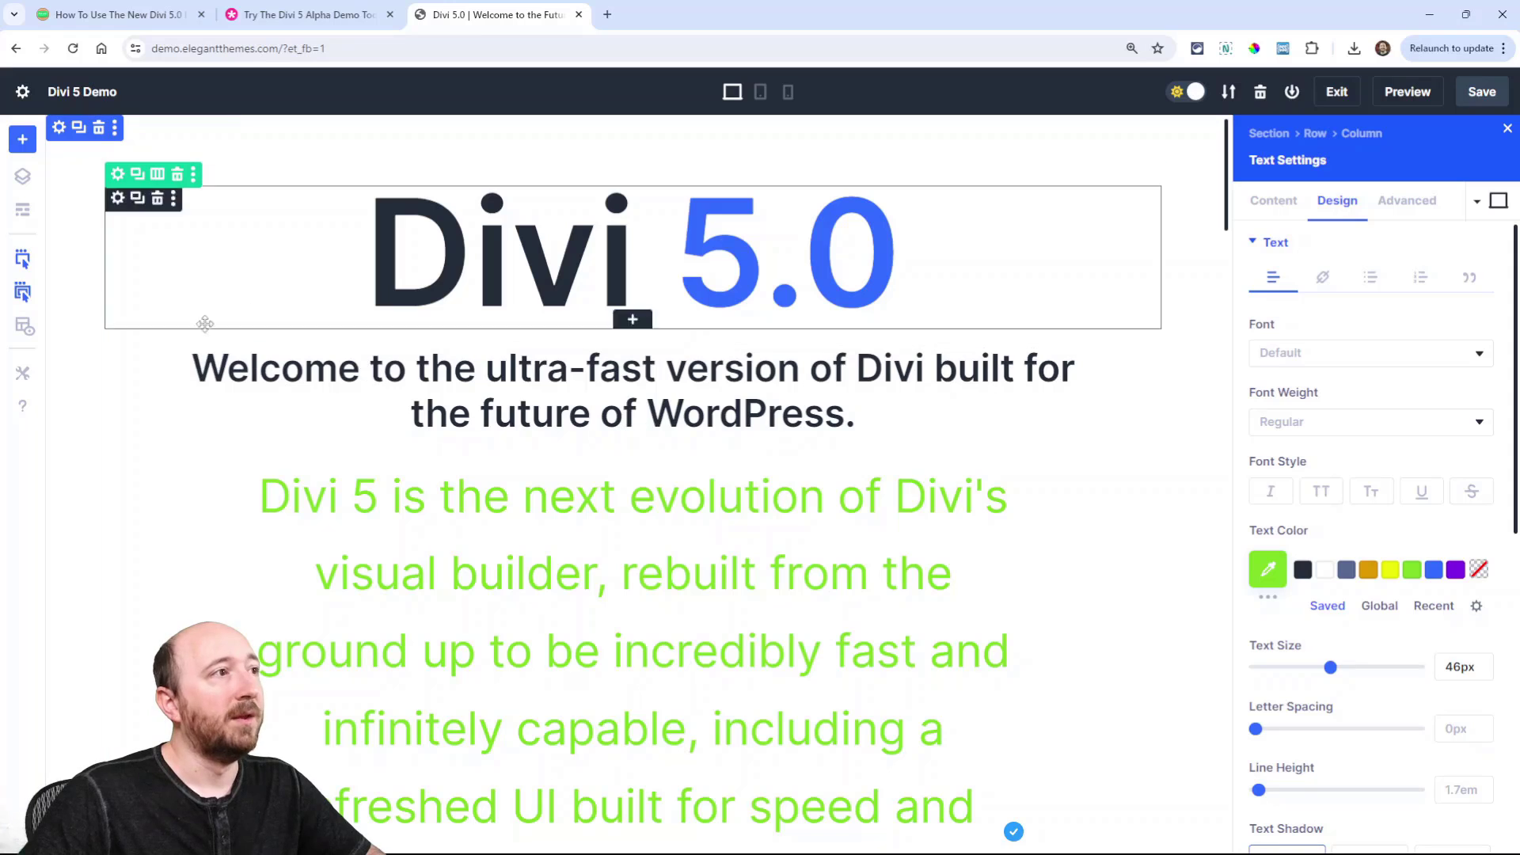
click(457, 374)
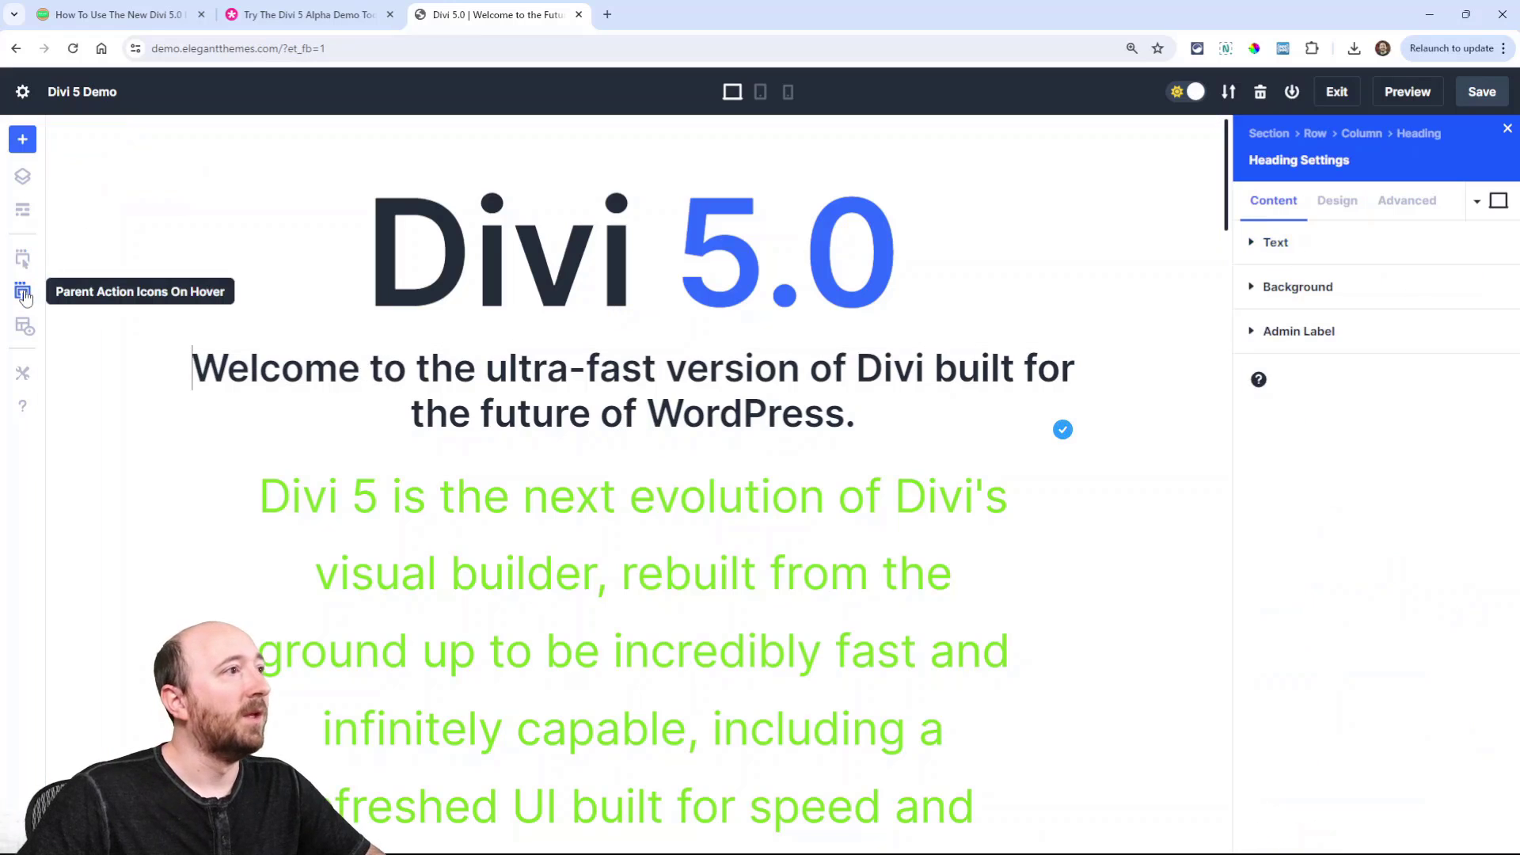
click(22, 259)
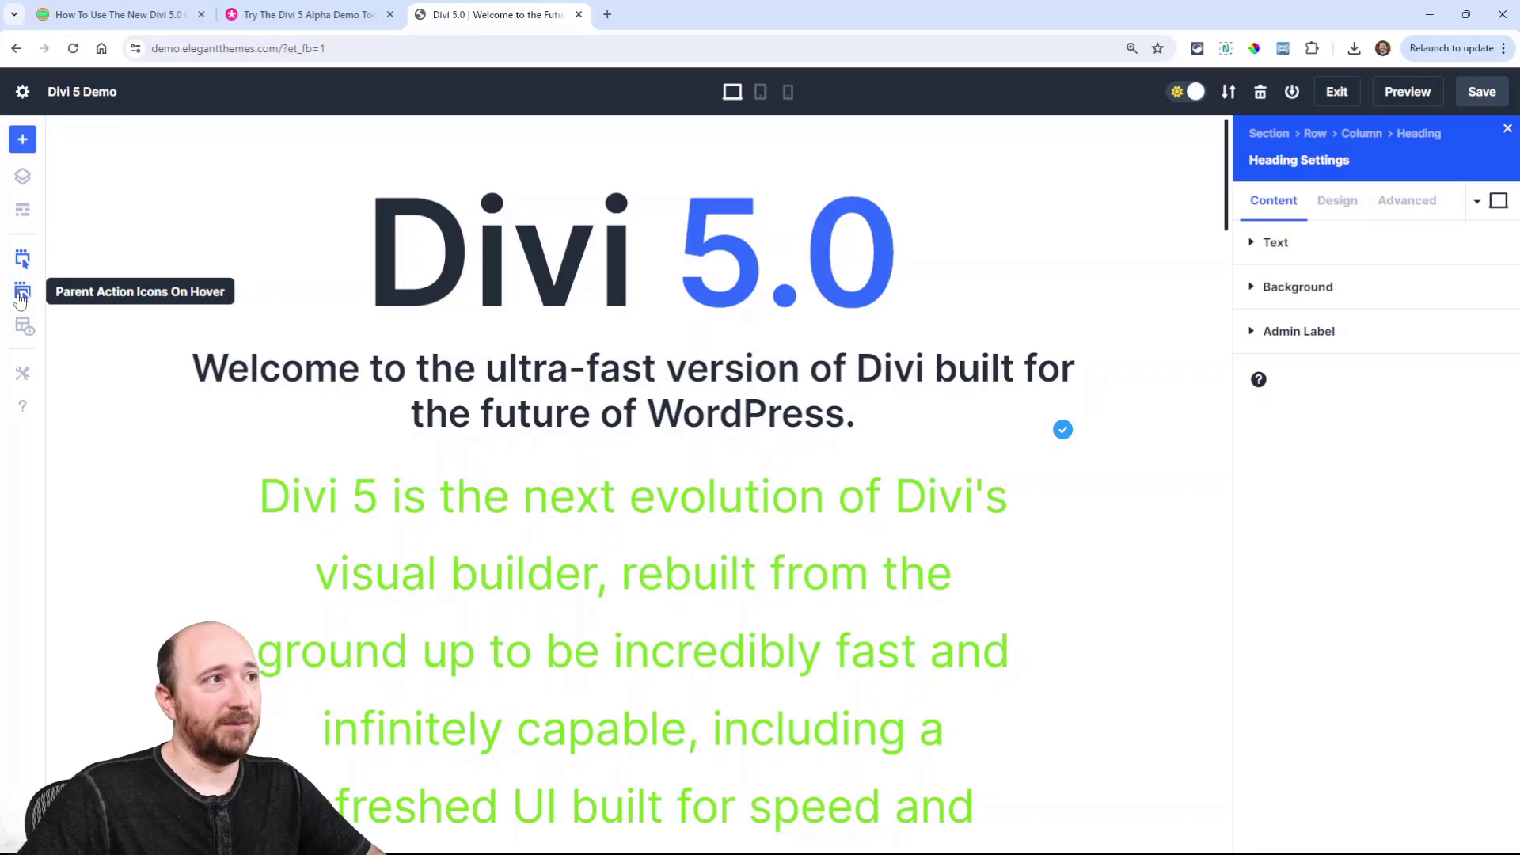
click(22, 292)
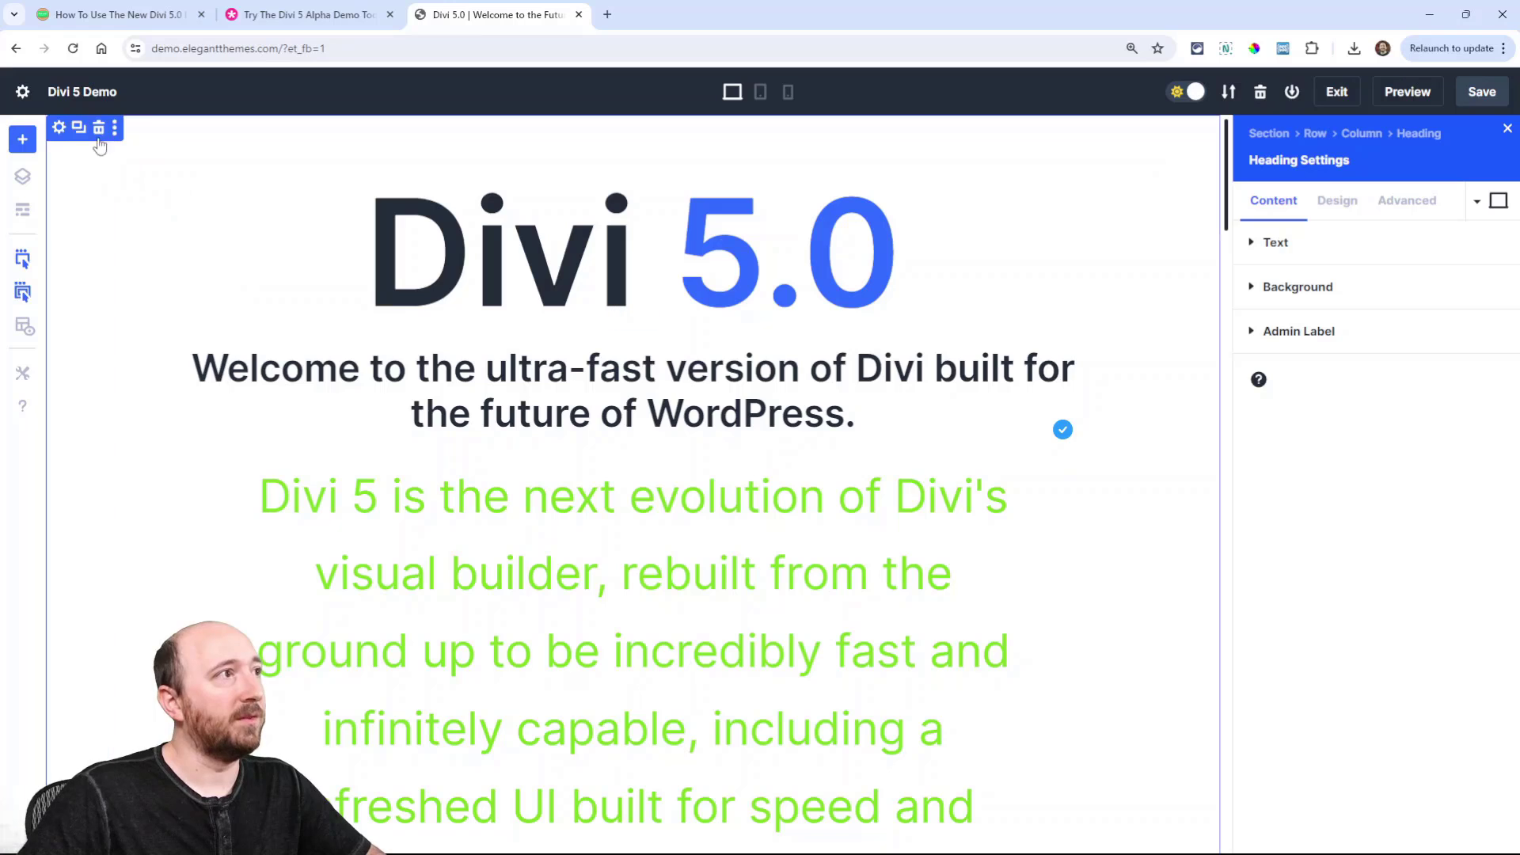
Compare parent-only action icons on the Divi 5.0 title, and leave only Action Icons On Hover enabled
click(19, 307)
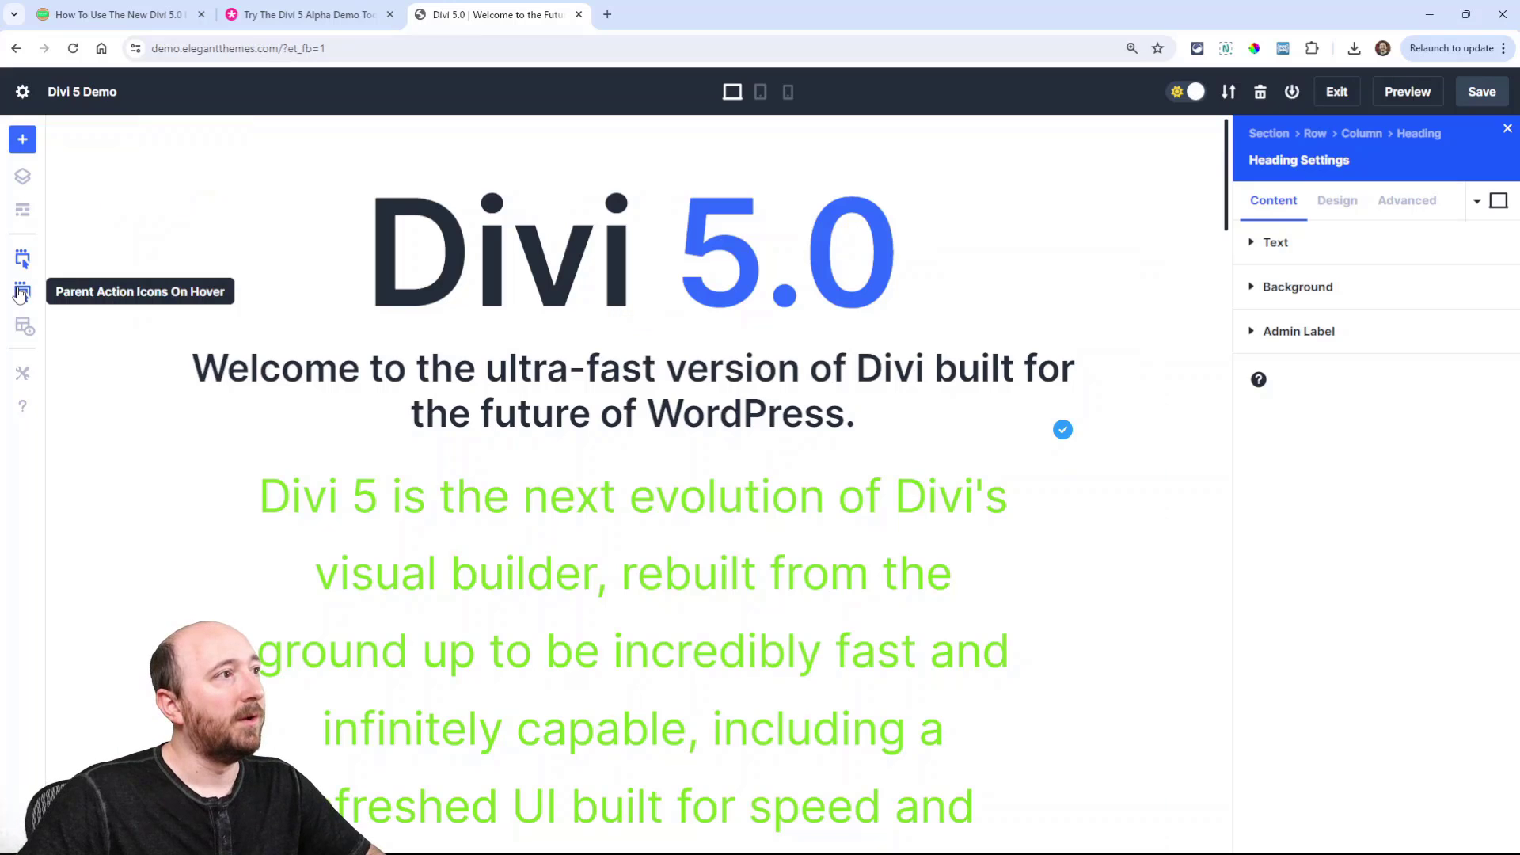
click(23, 293)
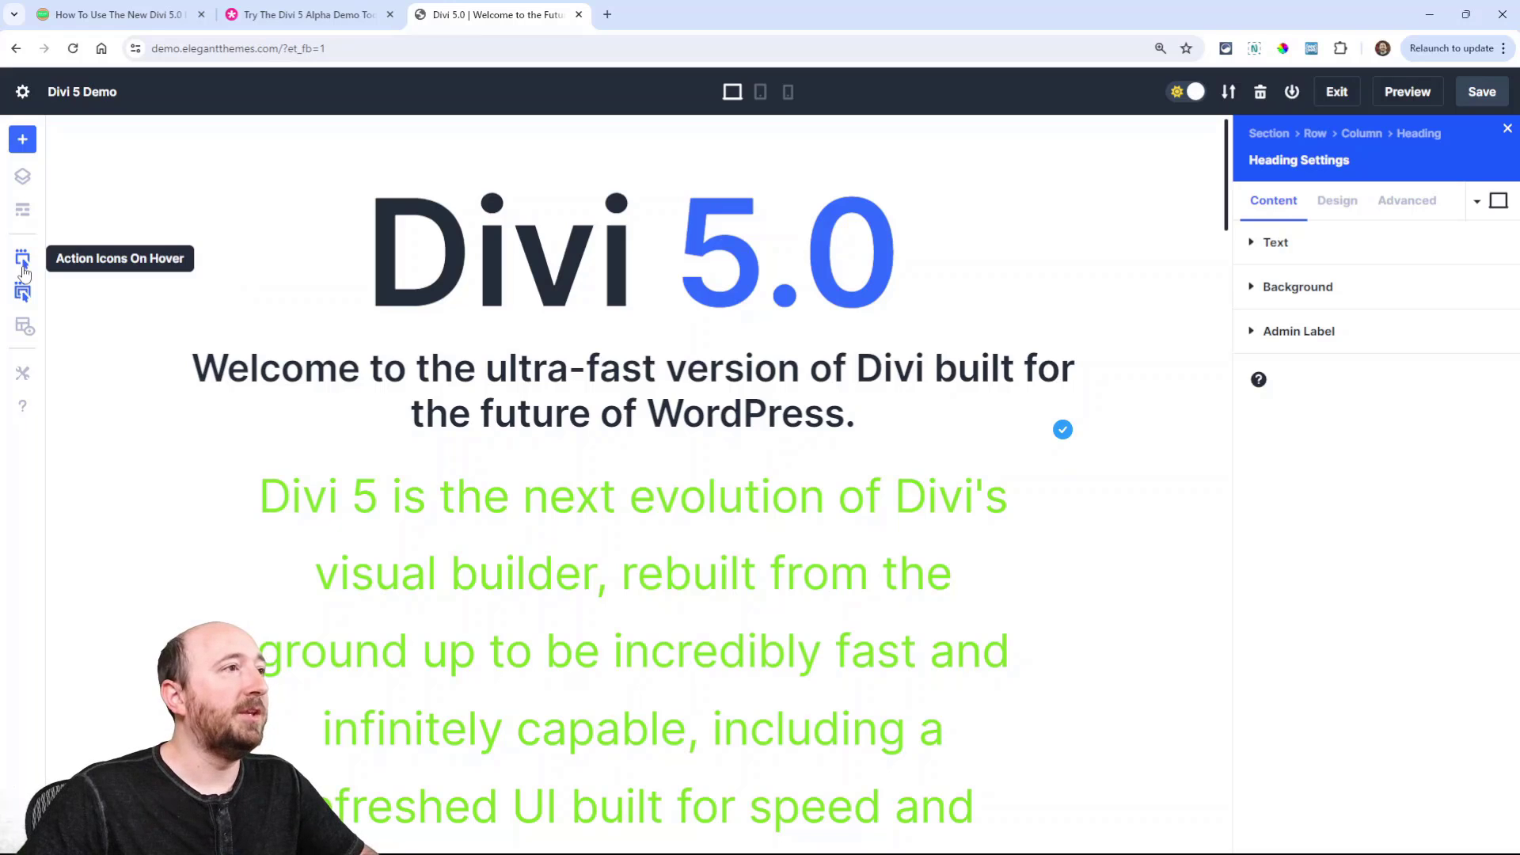
mouse_move(306, 269)
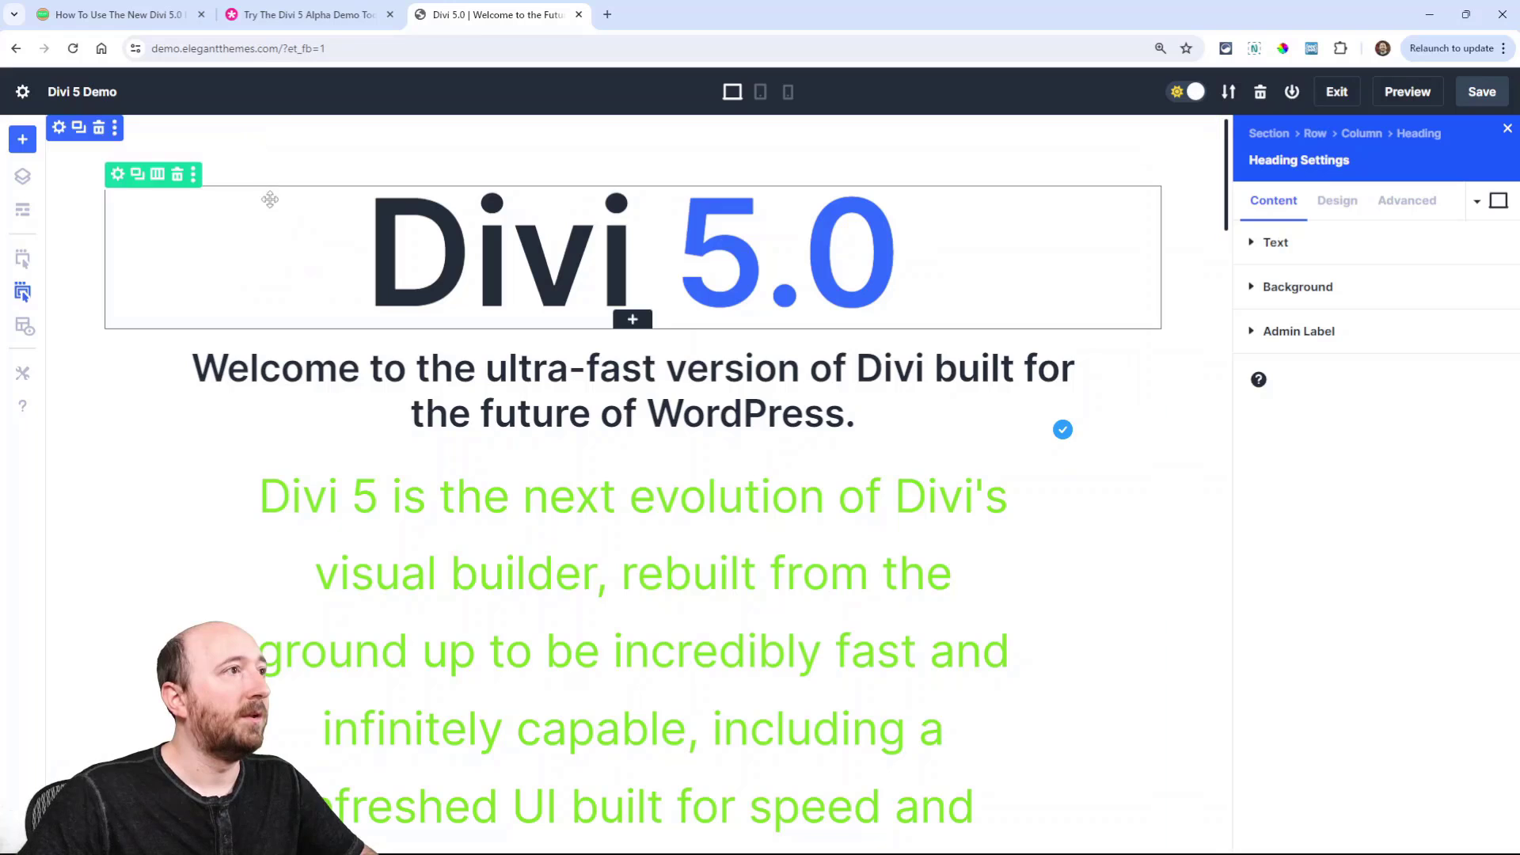
click(23, 258)
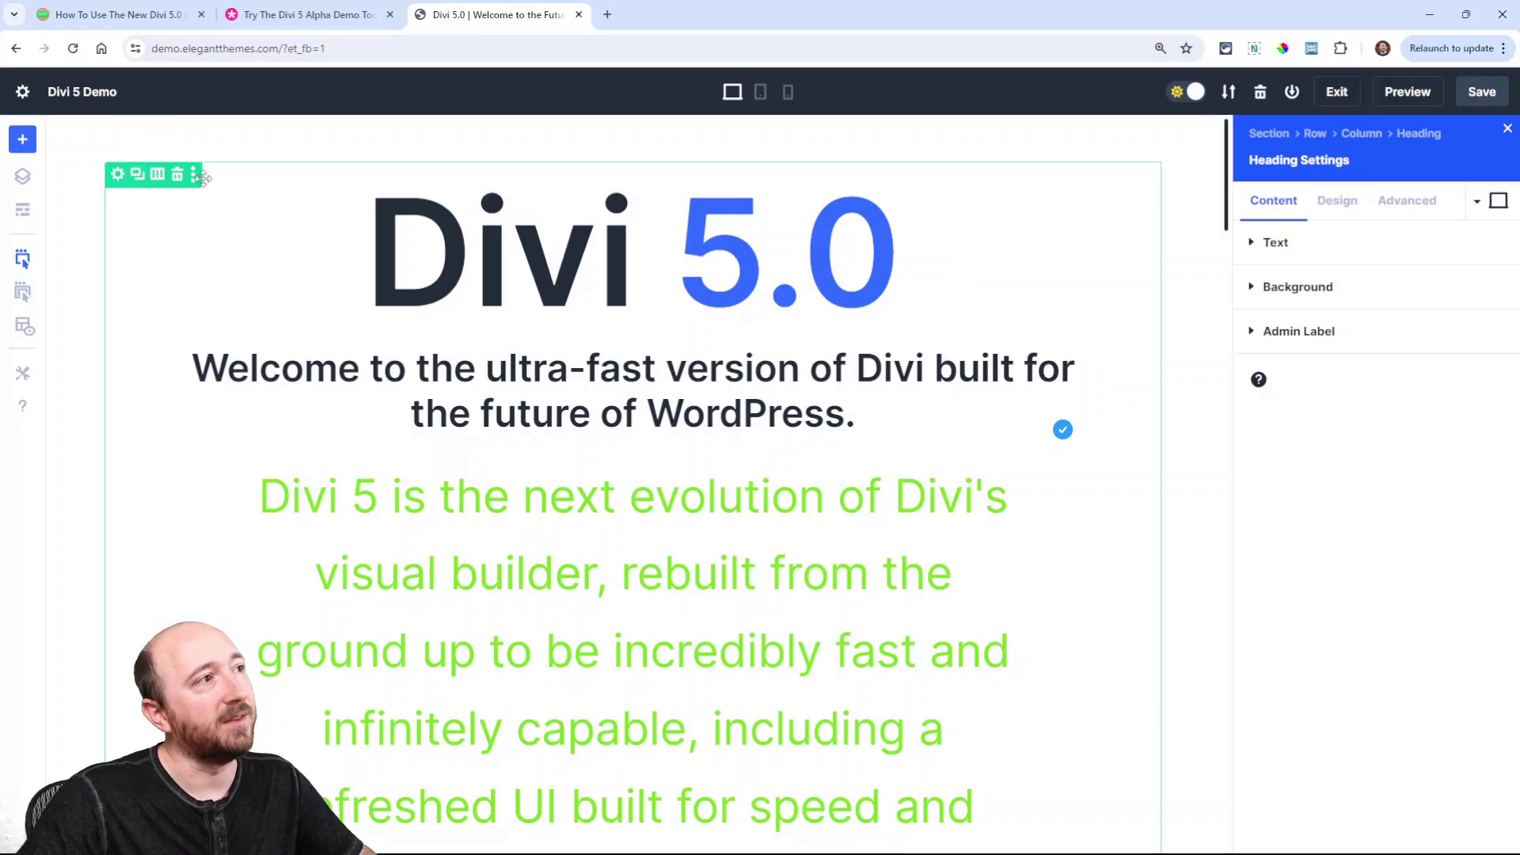
Show the element outlines for every element on the page, and hide them again
click(25, 330)
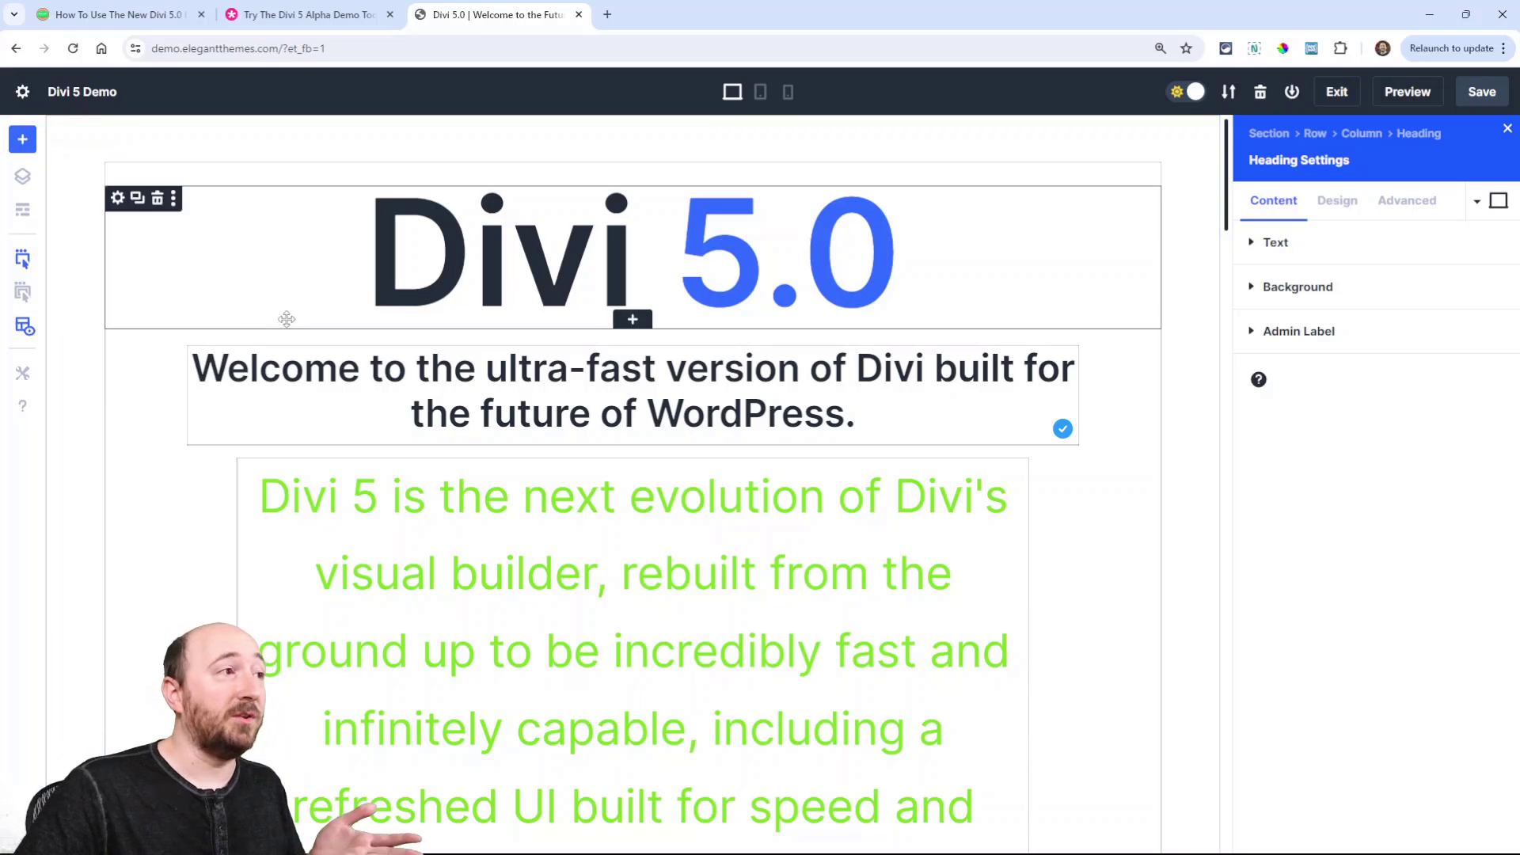
click(23, 329)
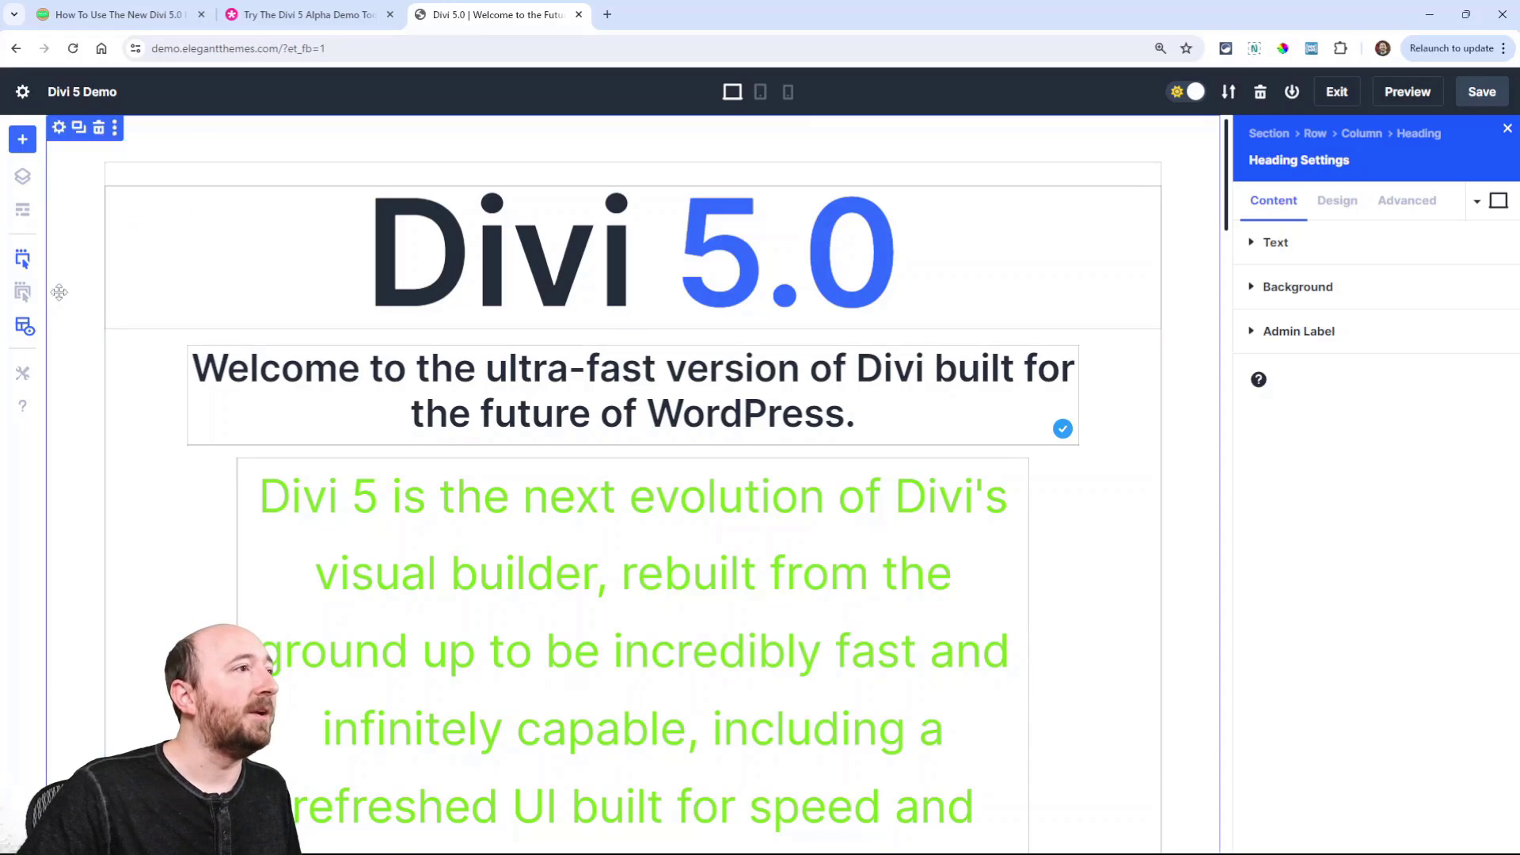
click(24, 331)
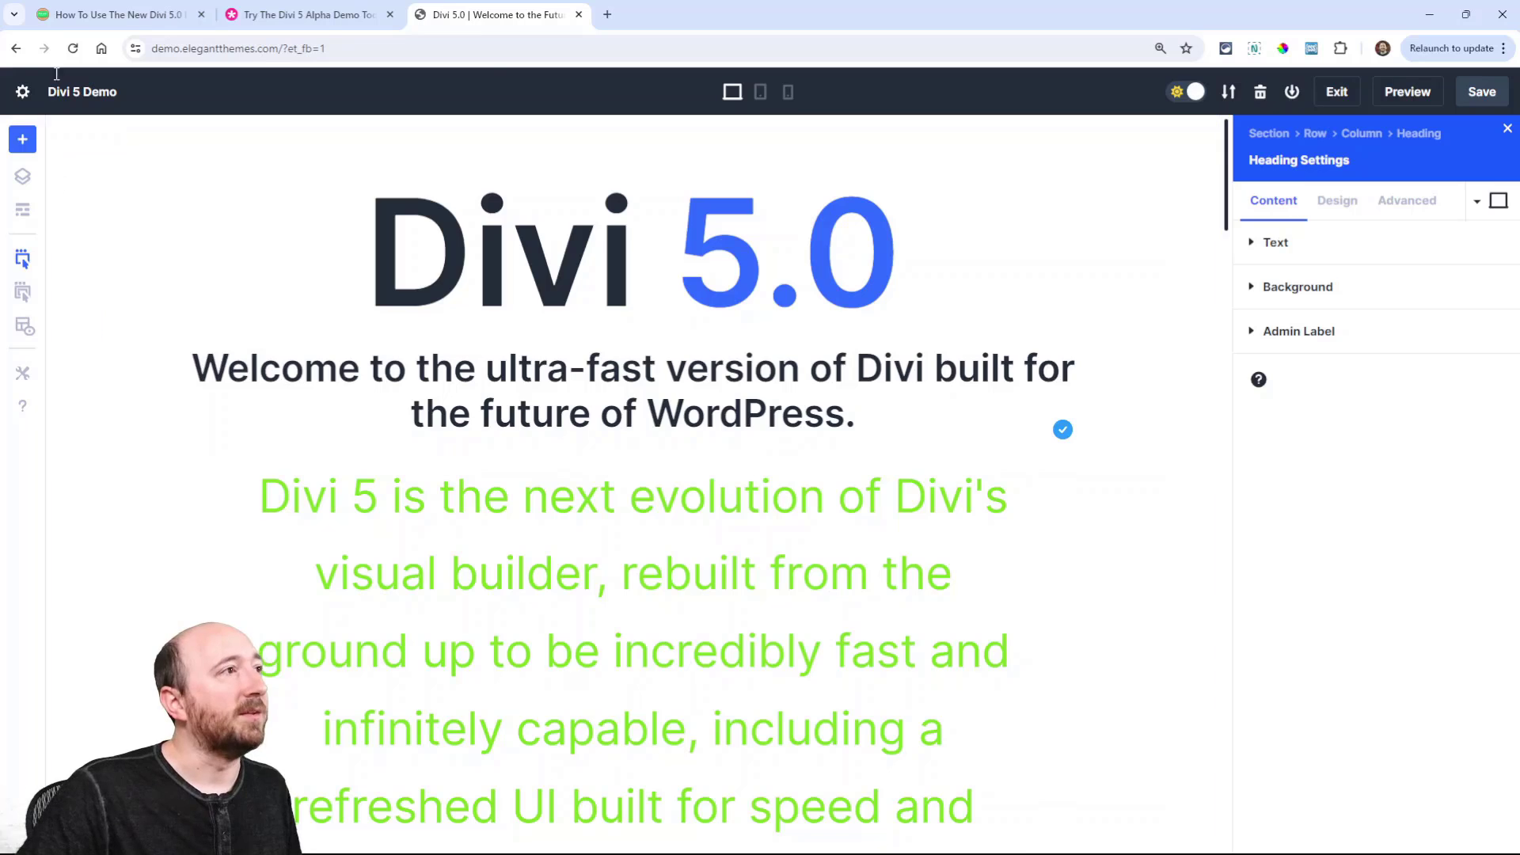
Check the article's "Right-Click Anywhere For More Options" section, and view the Divi 5.0 text module's context menu in the demo with the action icons hidden
click(119, 14)
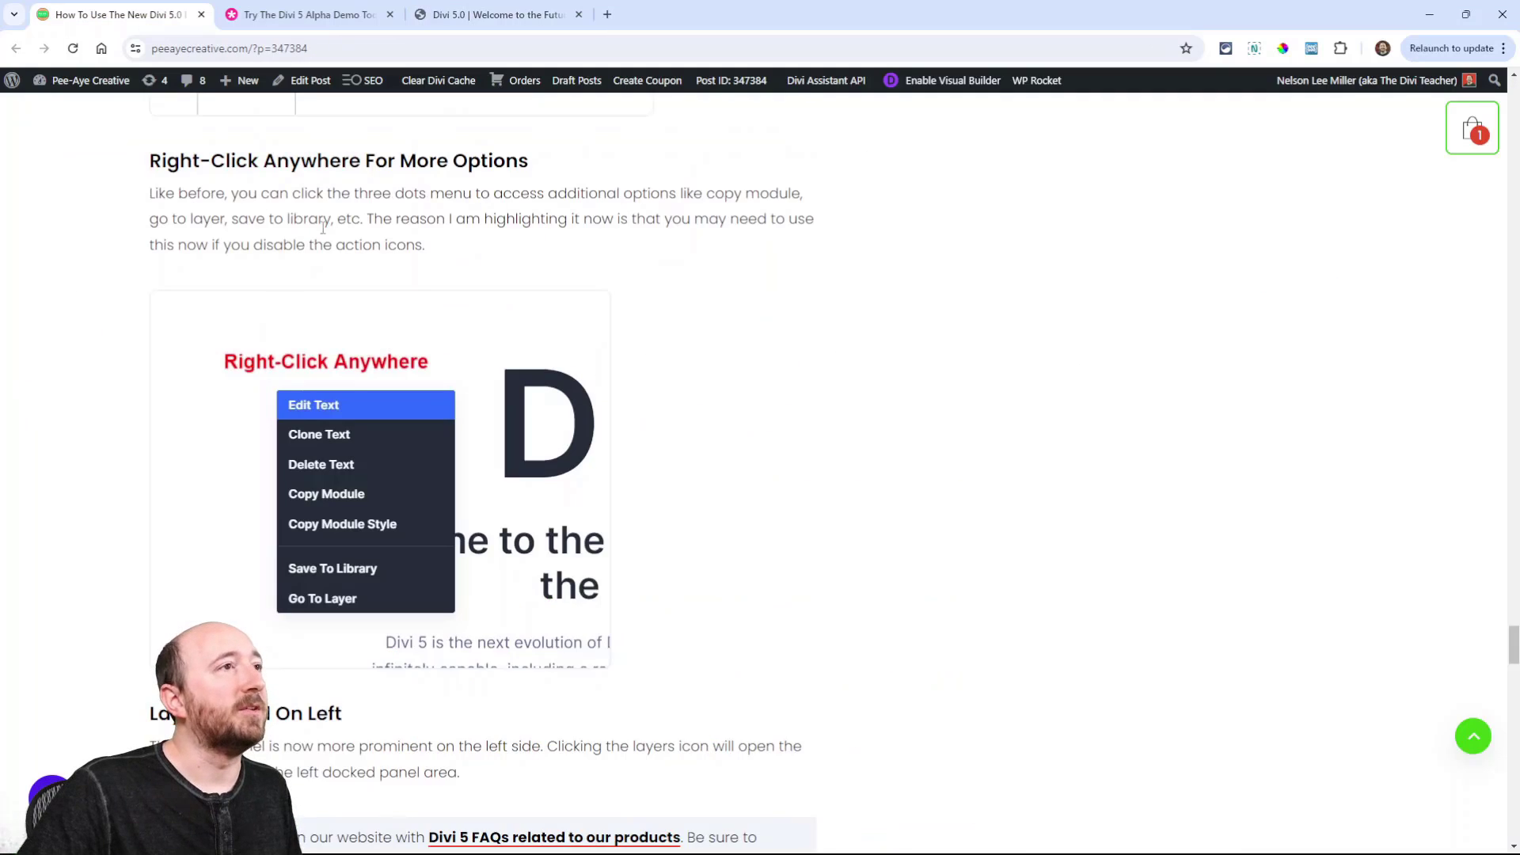
click(490, 14)
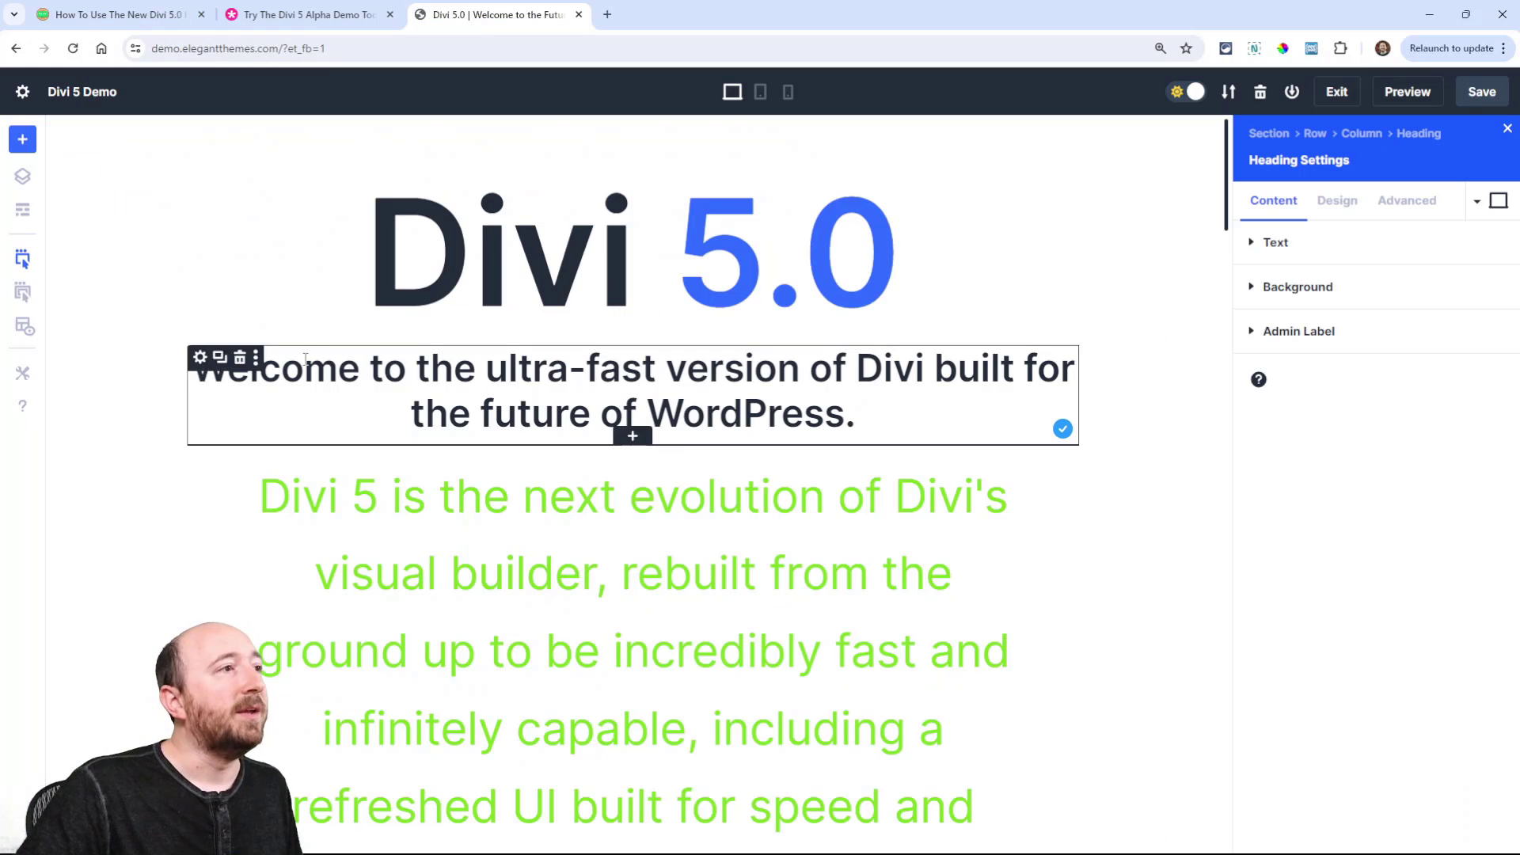
click(22, 258)
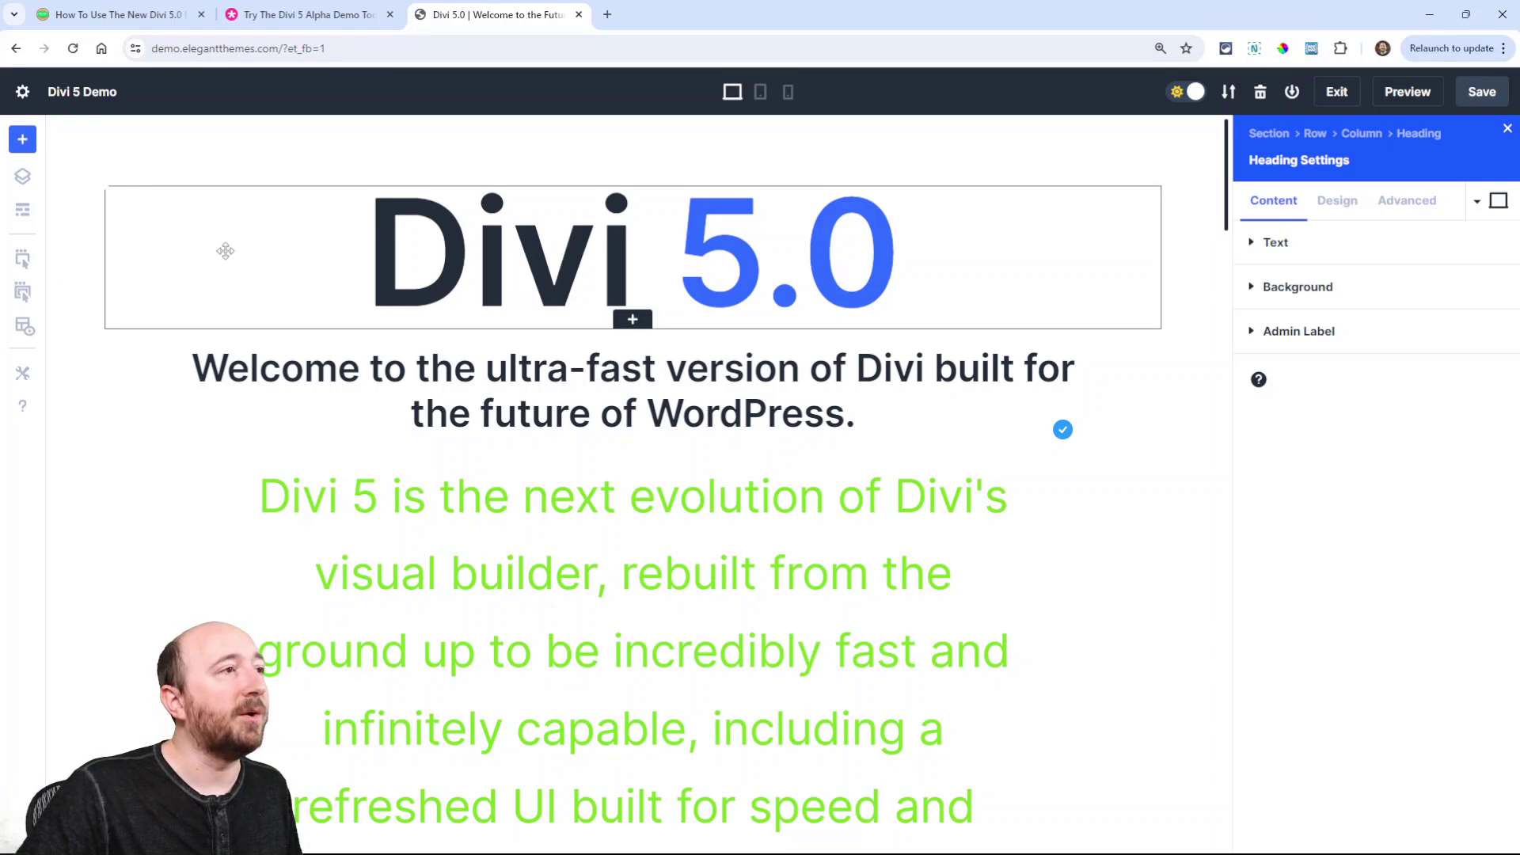
right_click(223, 231)
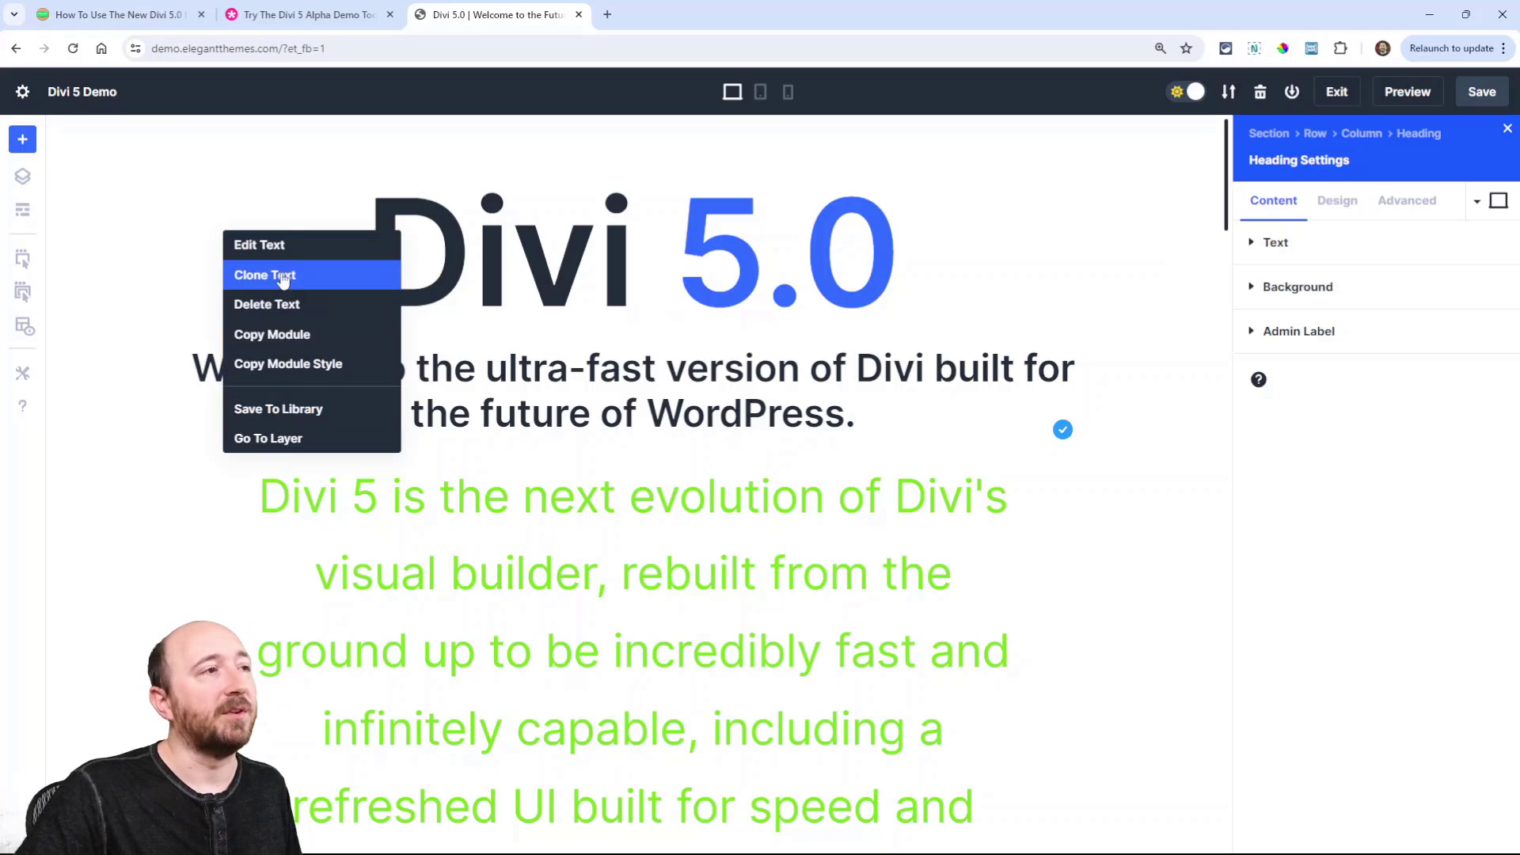
click(156, 266)
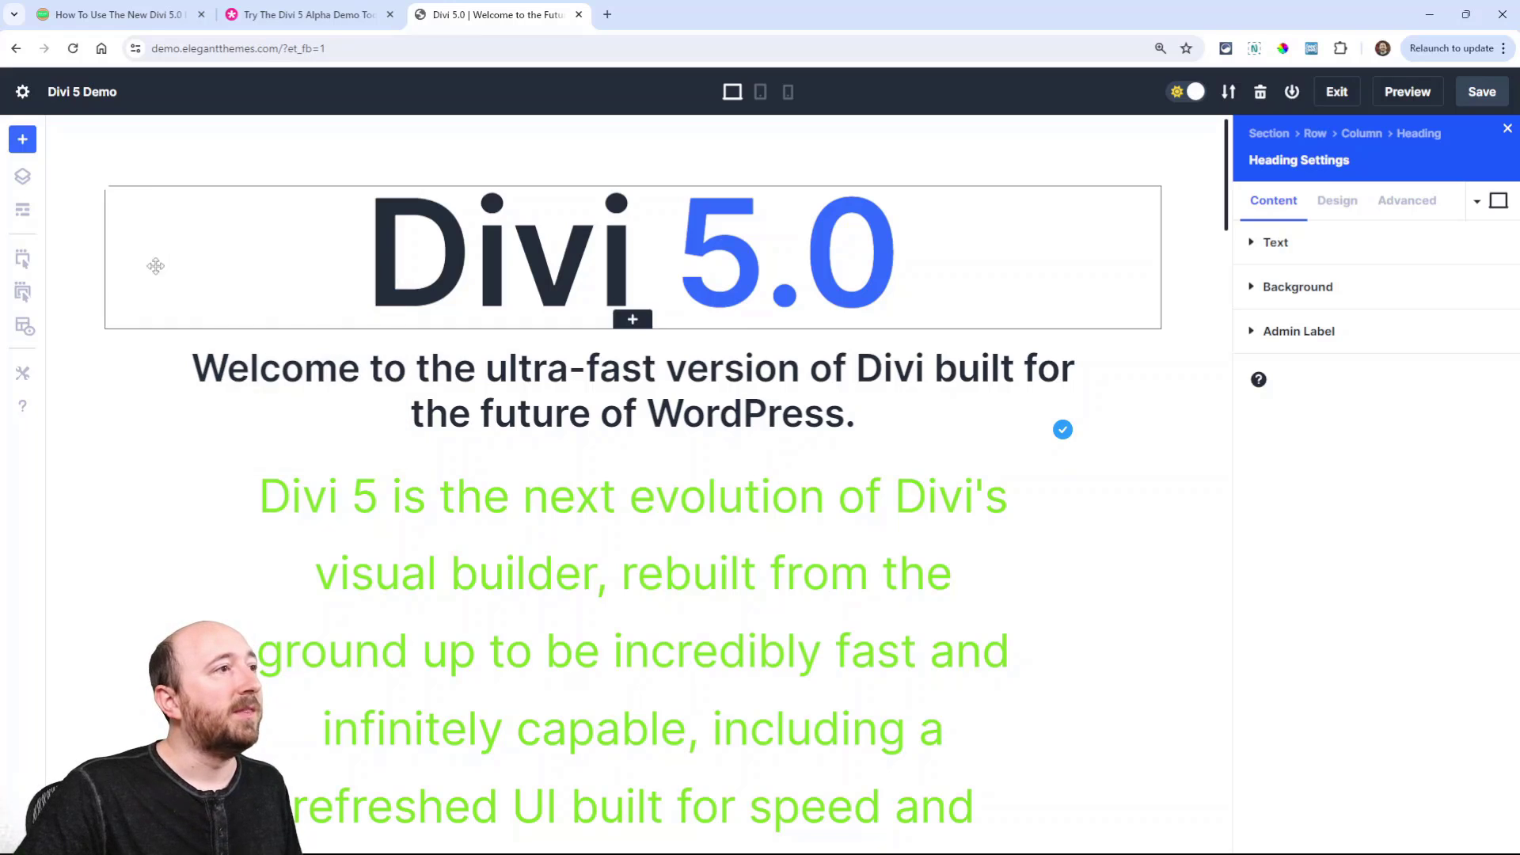
Re-enable the hover action icons and compare the Divi 5.0 text module's more-options menu with its context menu
click(33, 261)
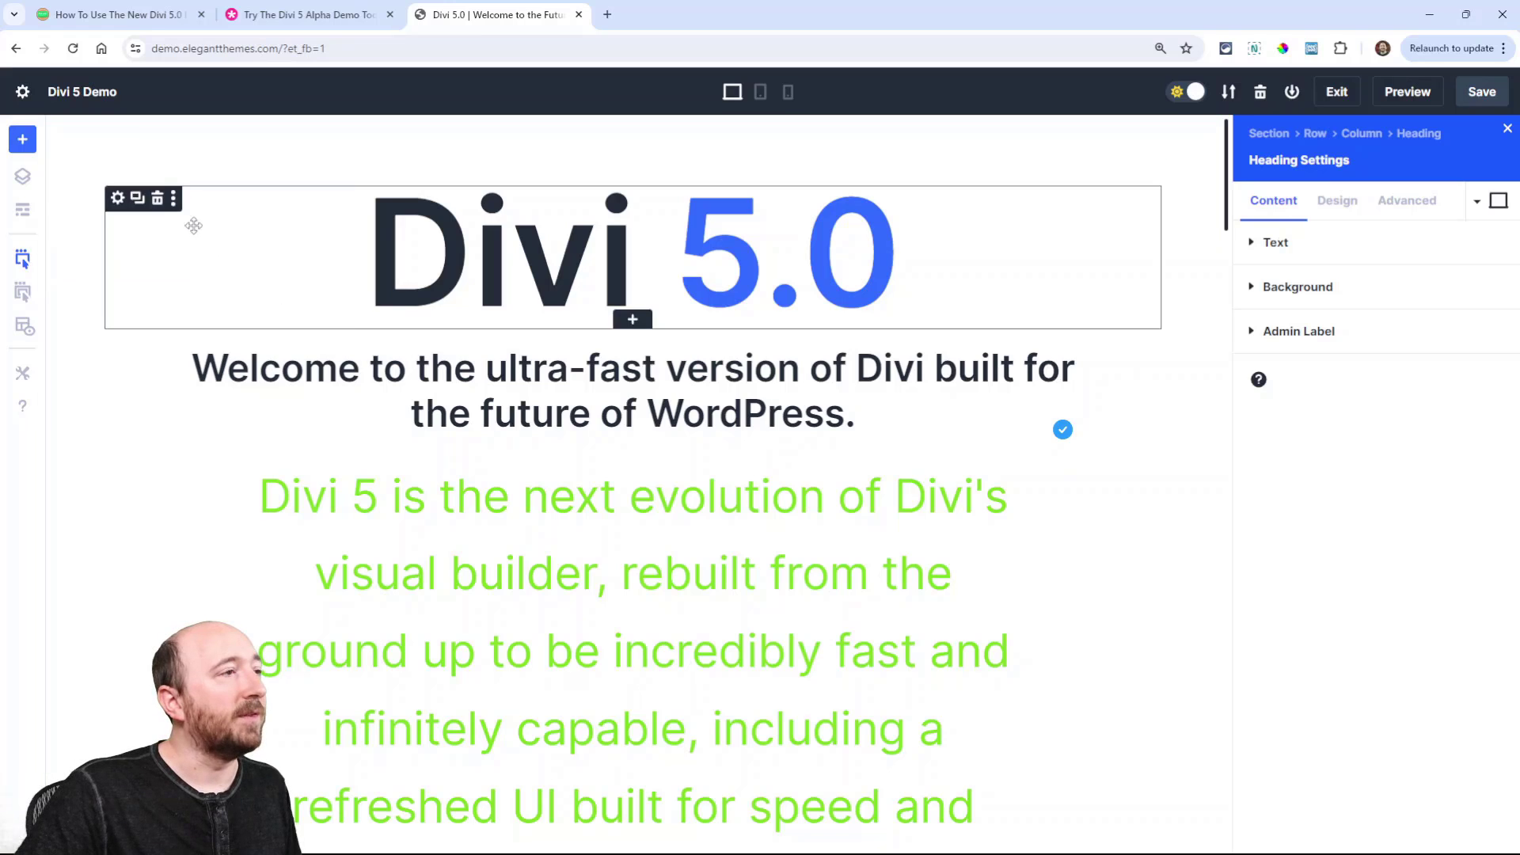
click(173, 199)
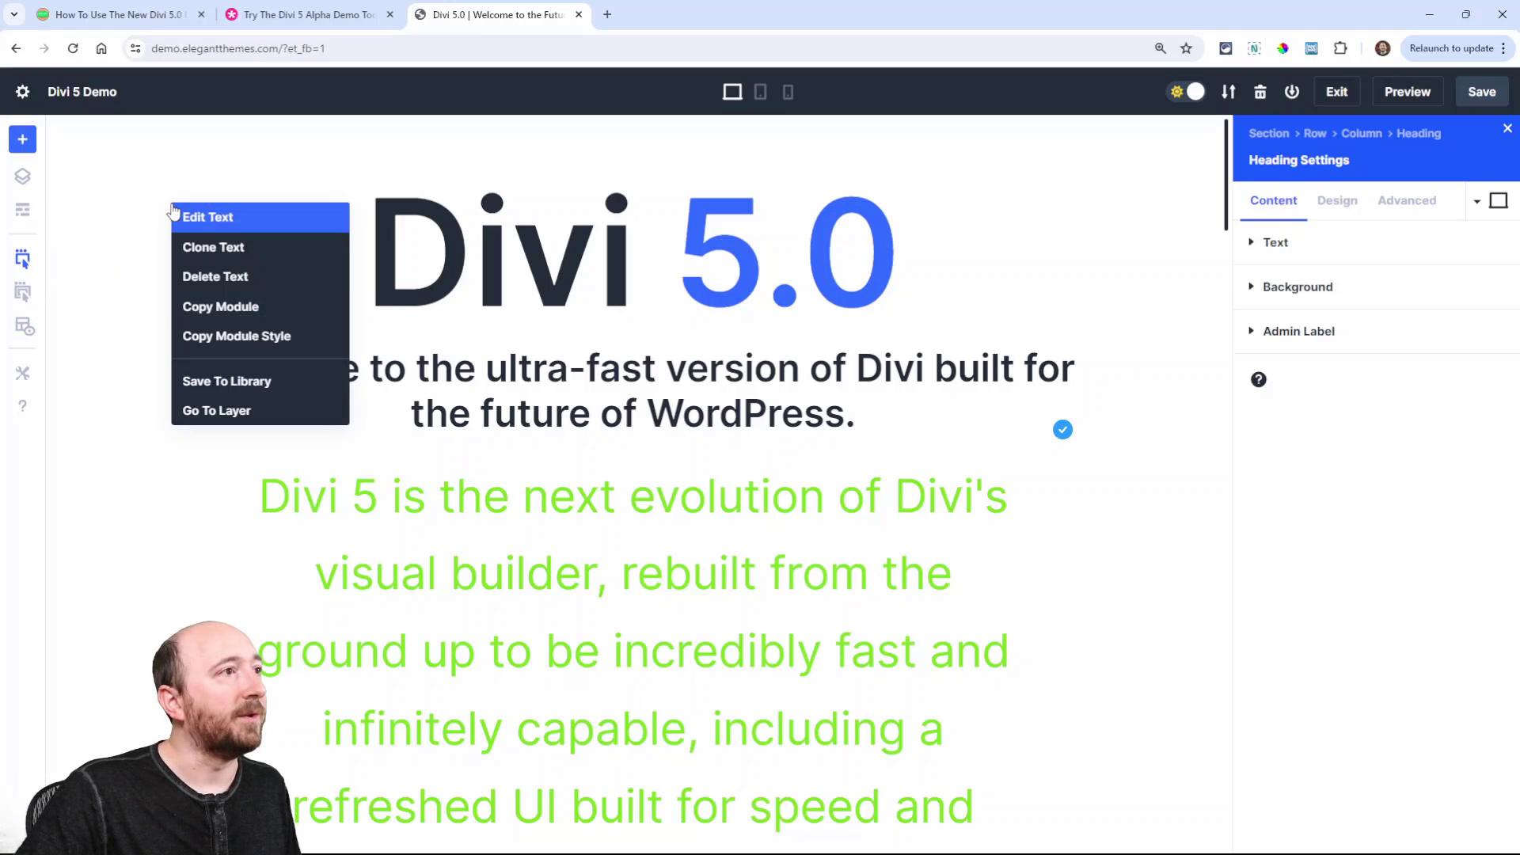
click(960, 272)
right_click(971, 296)
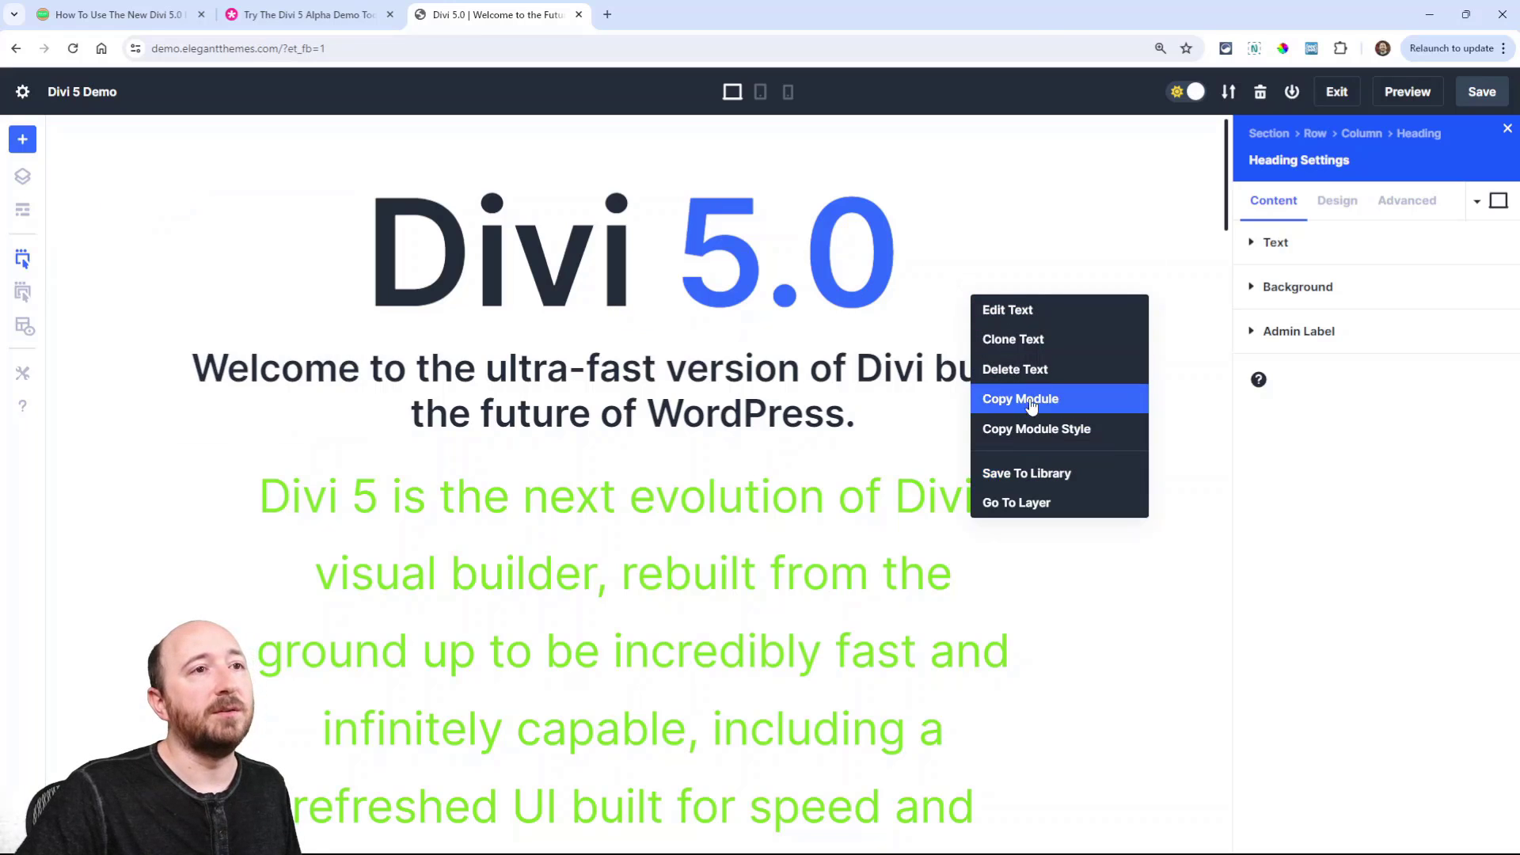
click(974, 263)
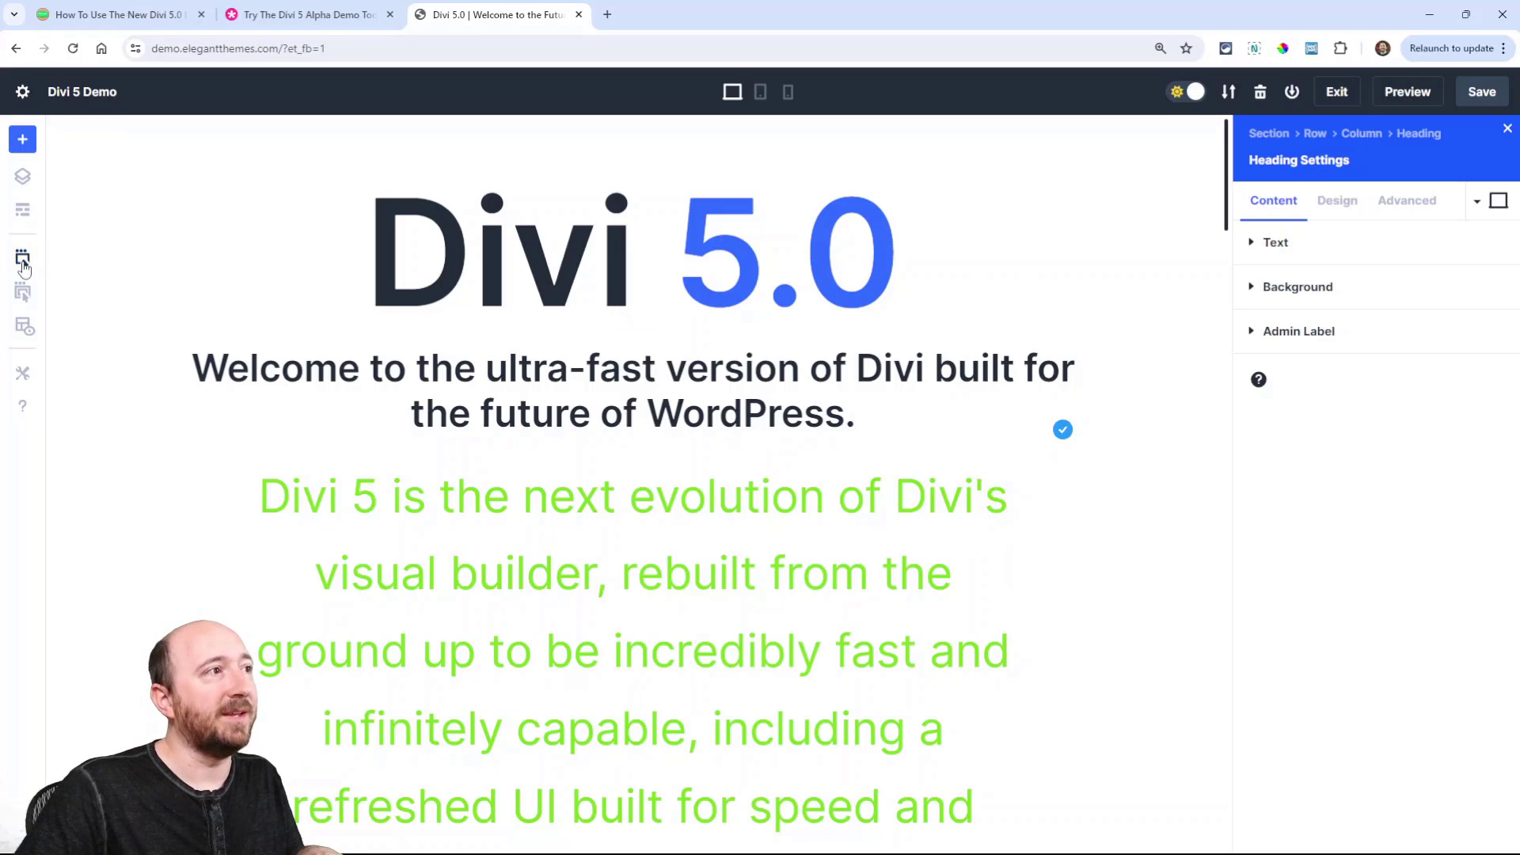
Review the Divi 5.0 text module's context menu again with the hover action icons disabled, and dismiss it
right_click(210, 254)
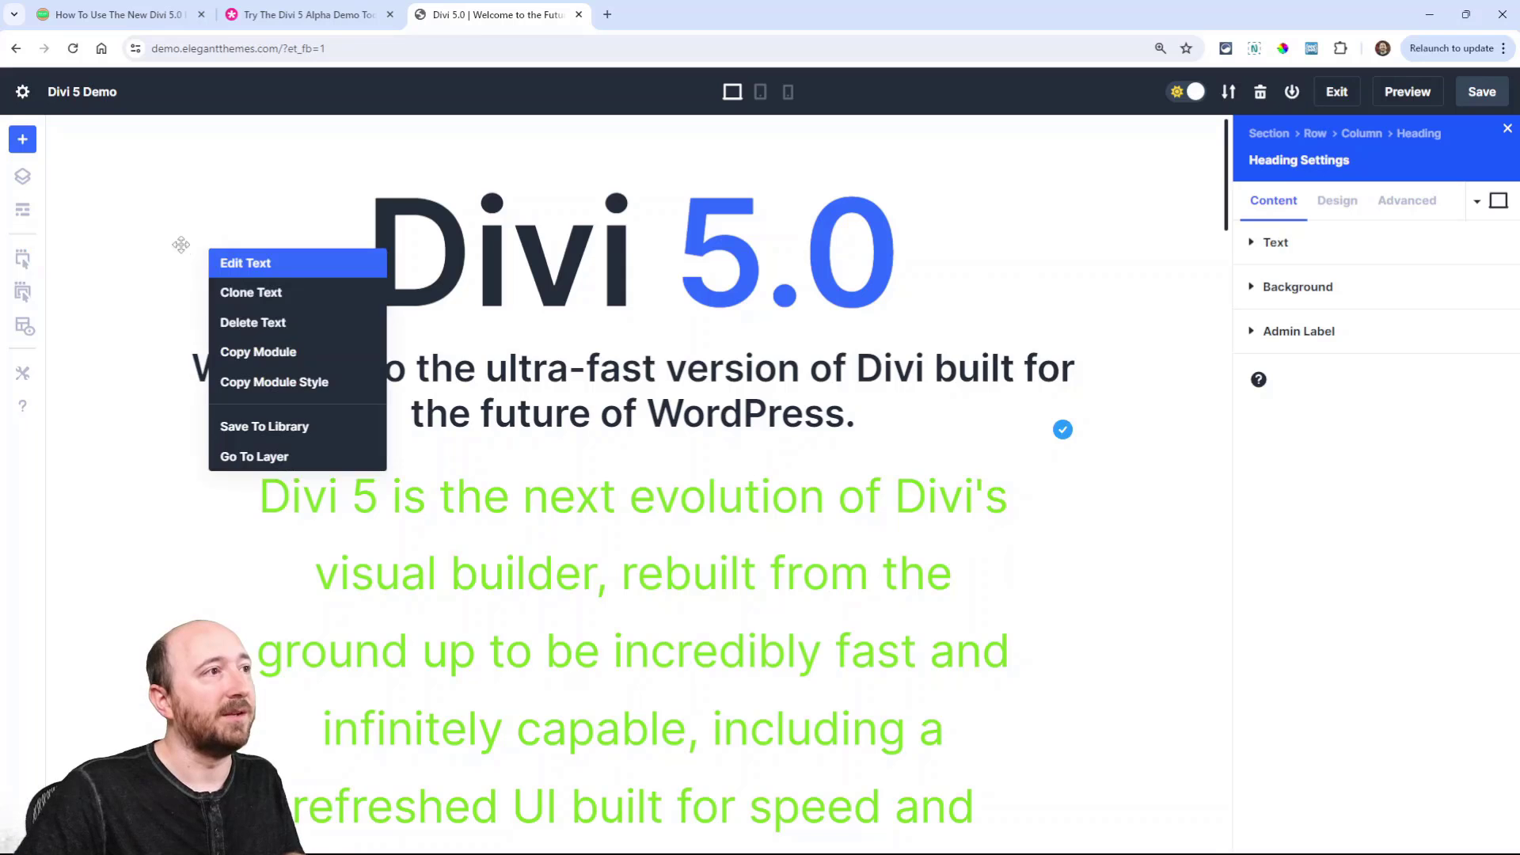
right_click(197, 237)
click(165, 289)
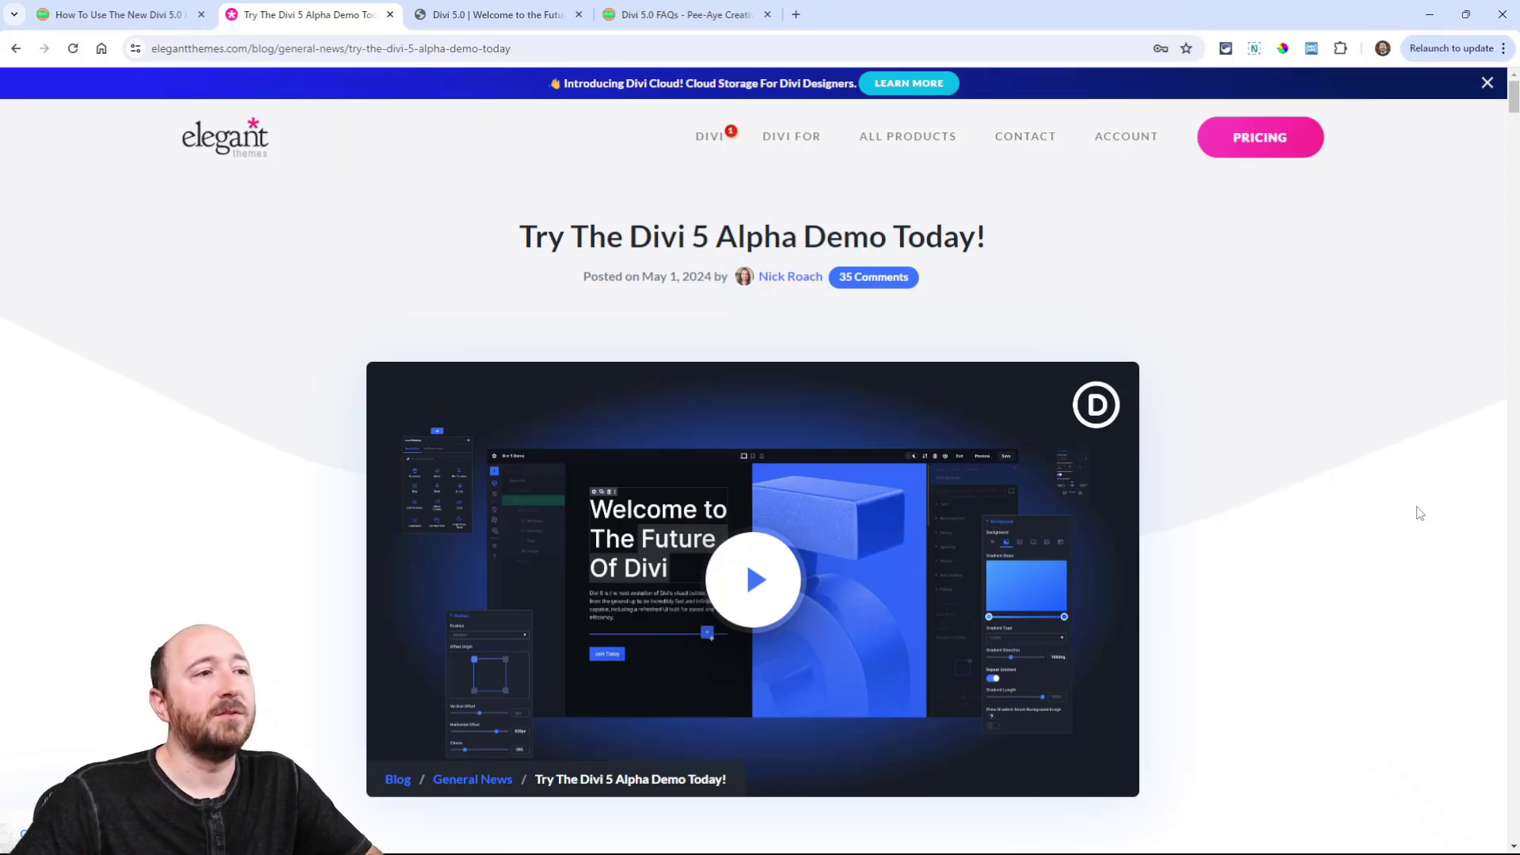
Read the Divi 5 Alpha demo post's sections "Exploring The Divi 5 Demo" and "What Has Changed In Divi 5?"
scroll(1419, 513, down, 12)
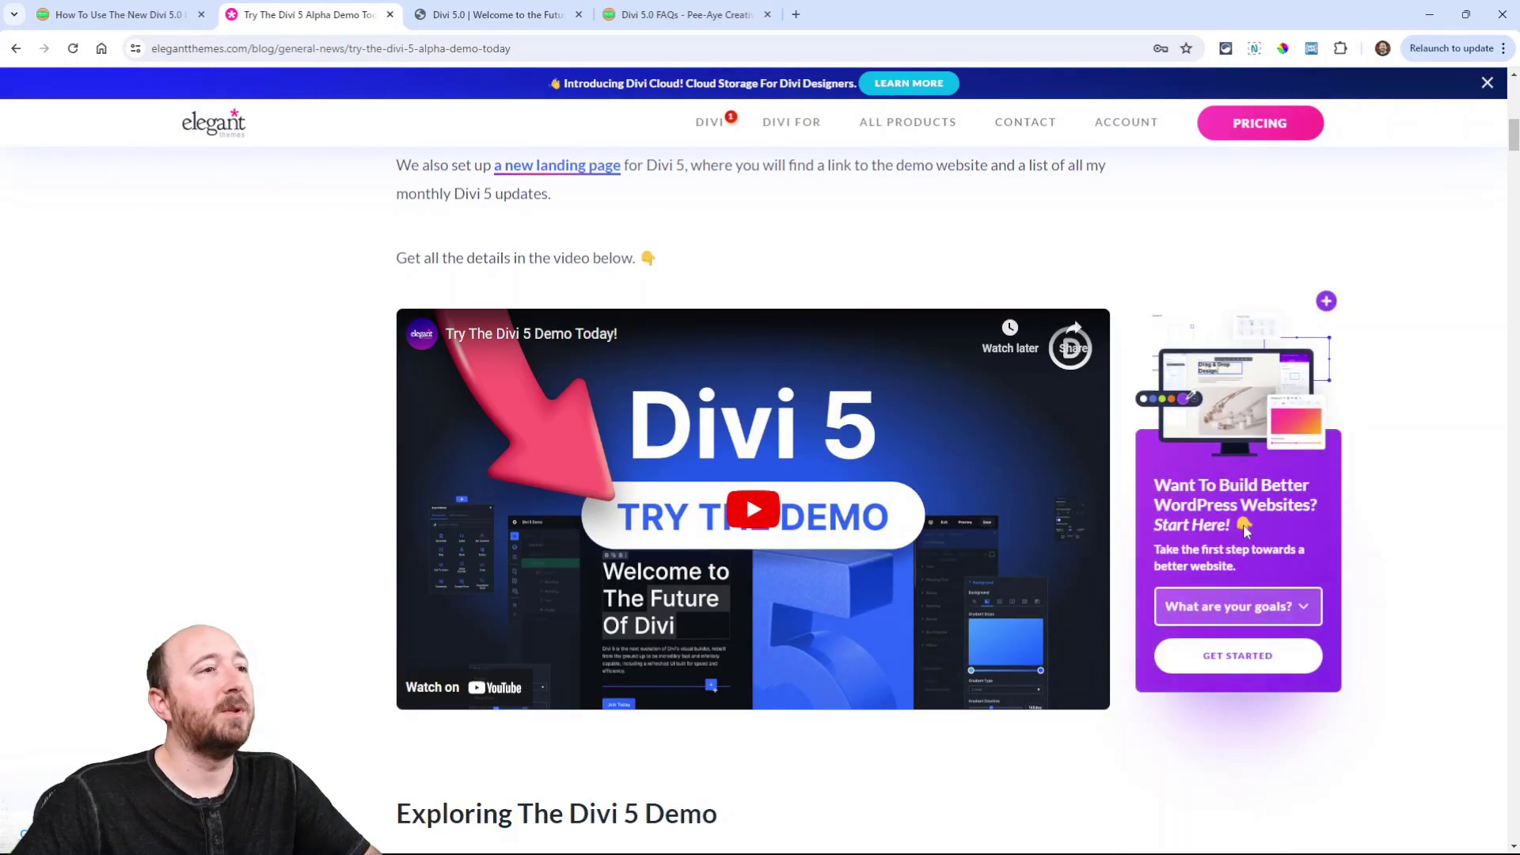
scroll(680, 446, down, 4)
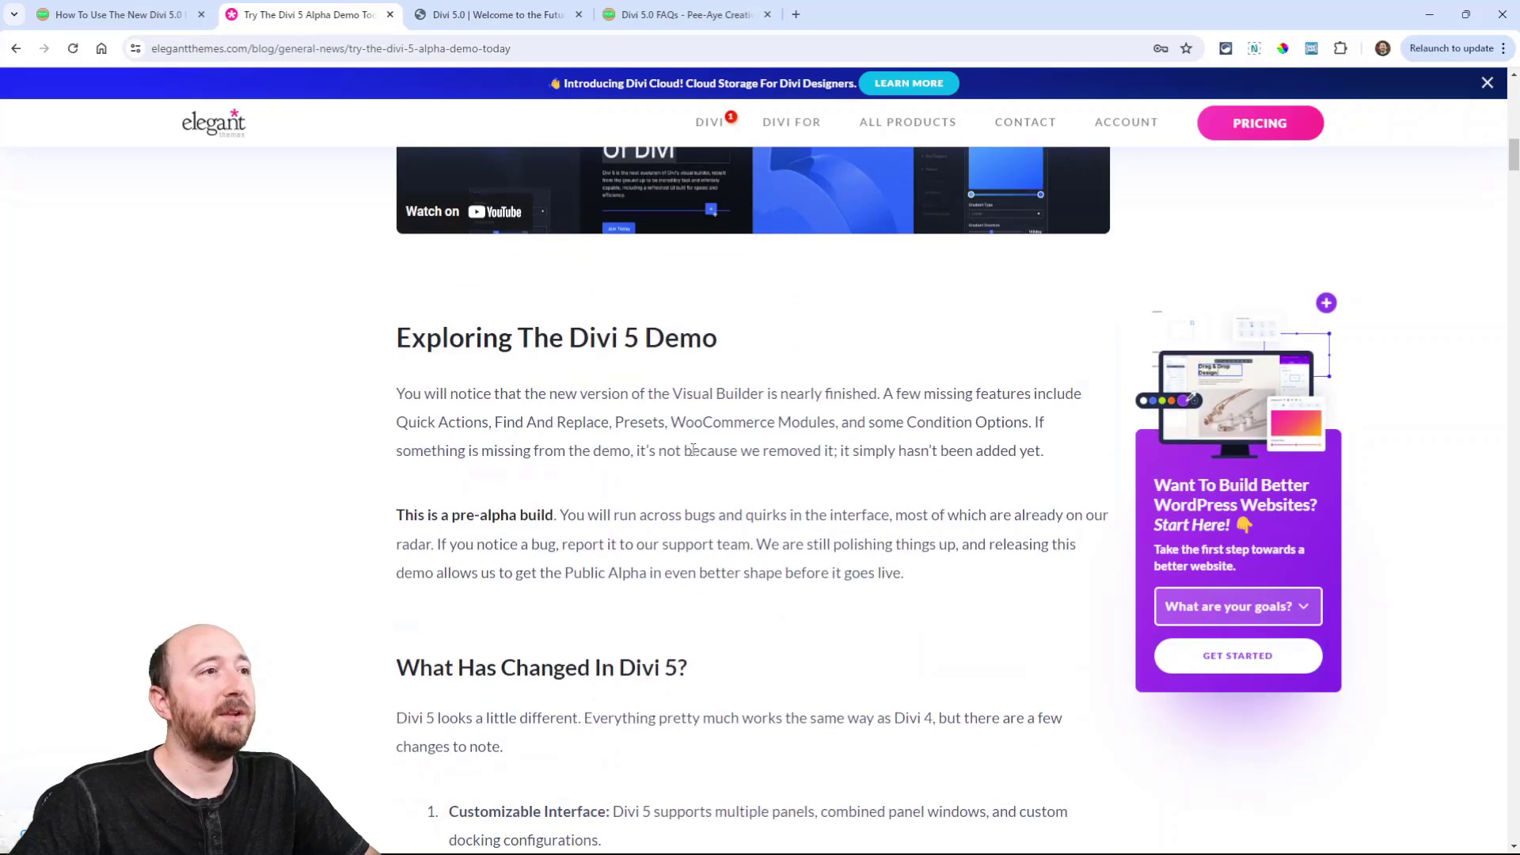
scroll(681, 446, down, 3)
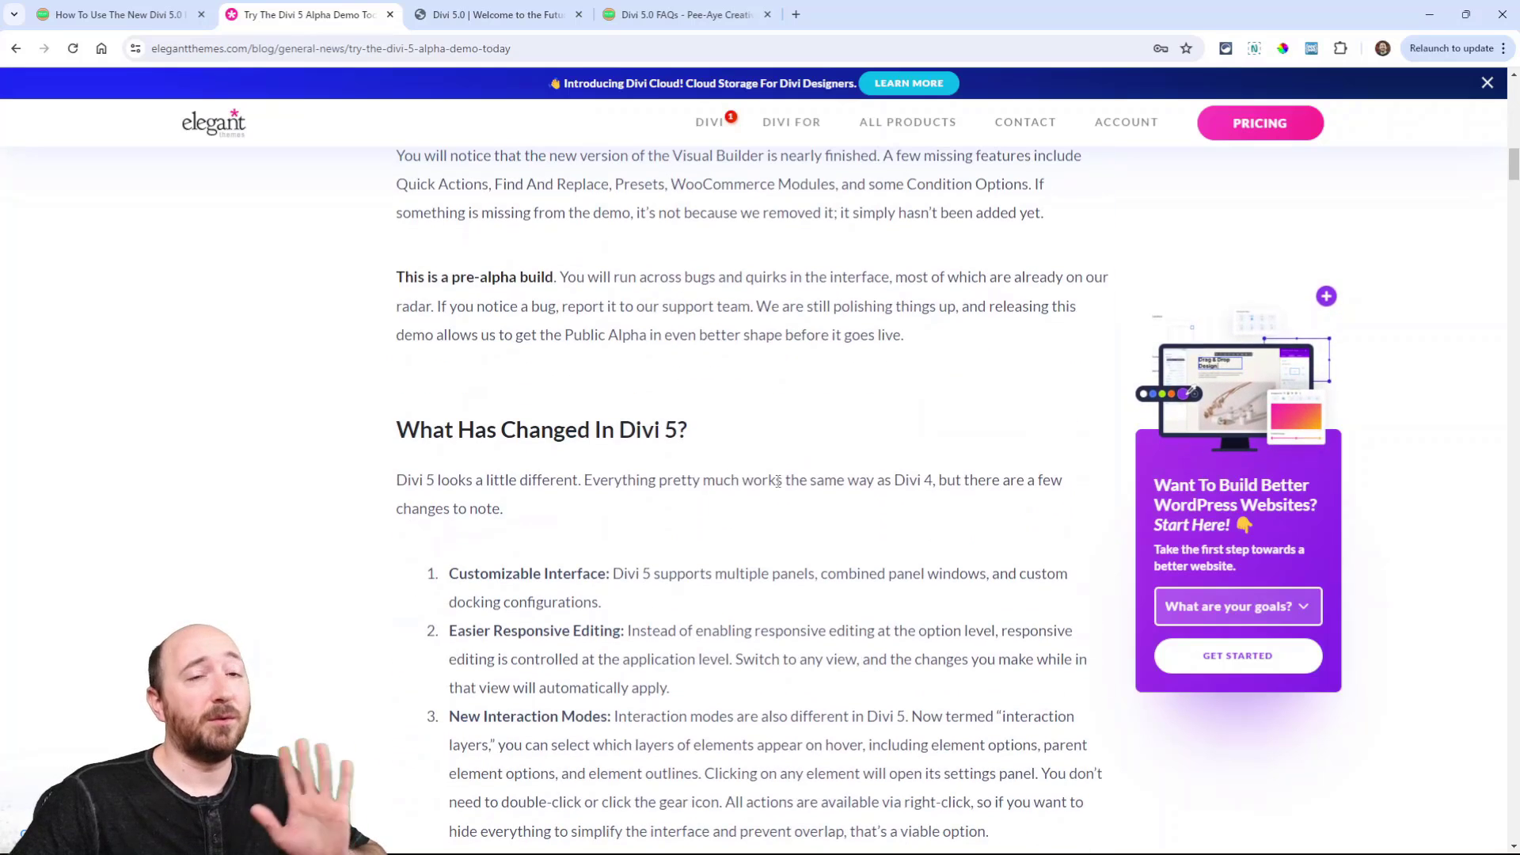
scroll(696, 529, up, 7)
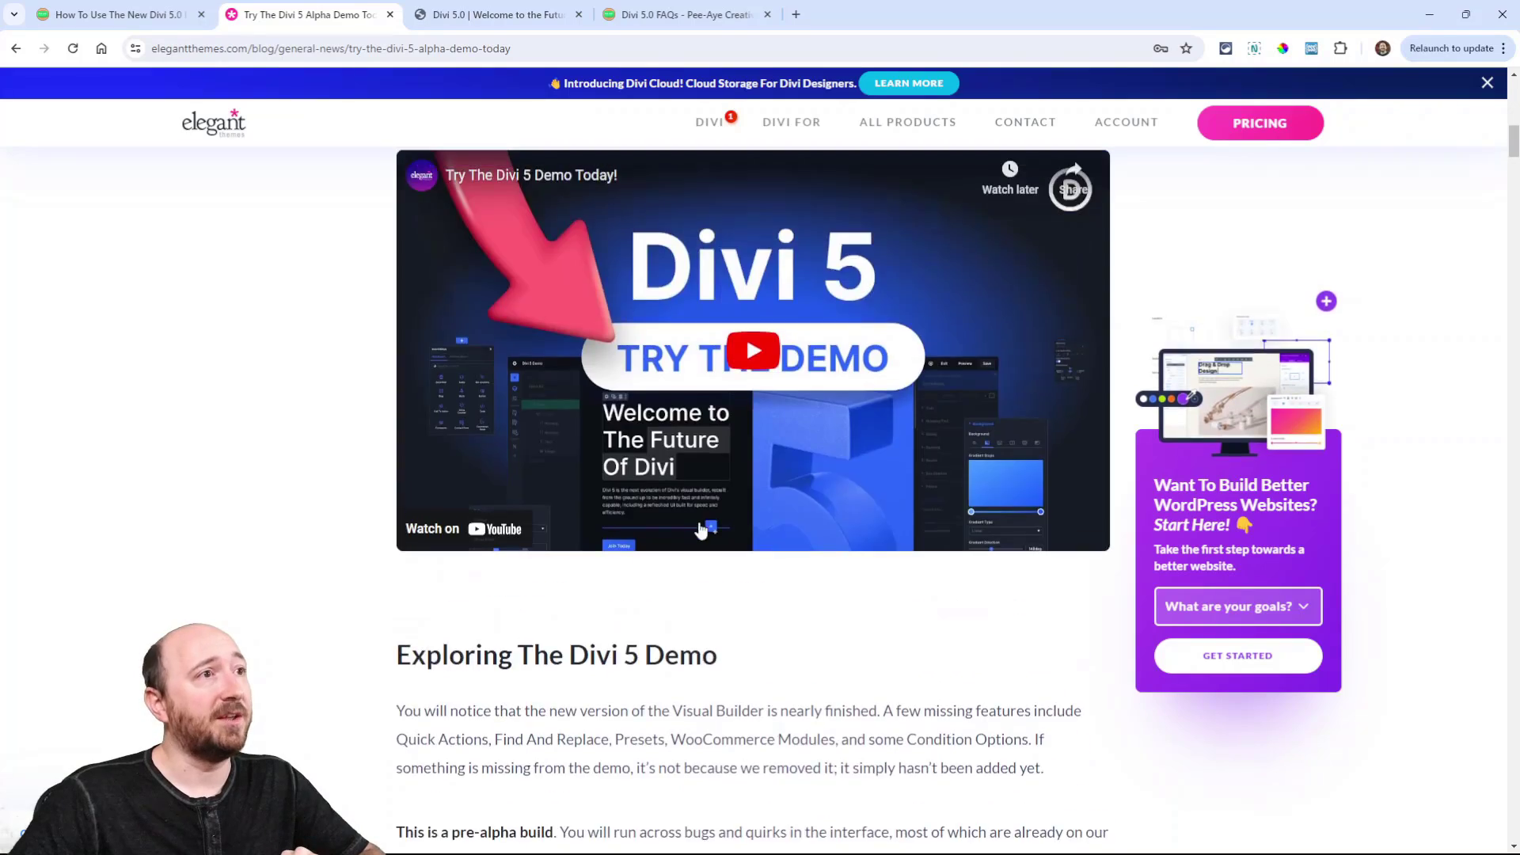
scroll(703, 523, down, 9)
scroll(703, 493, down, 10)
scroll(680, 467, up, 7)
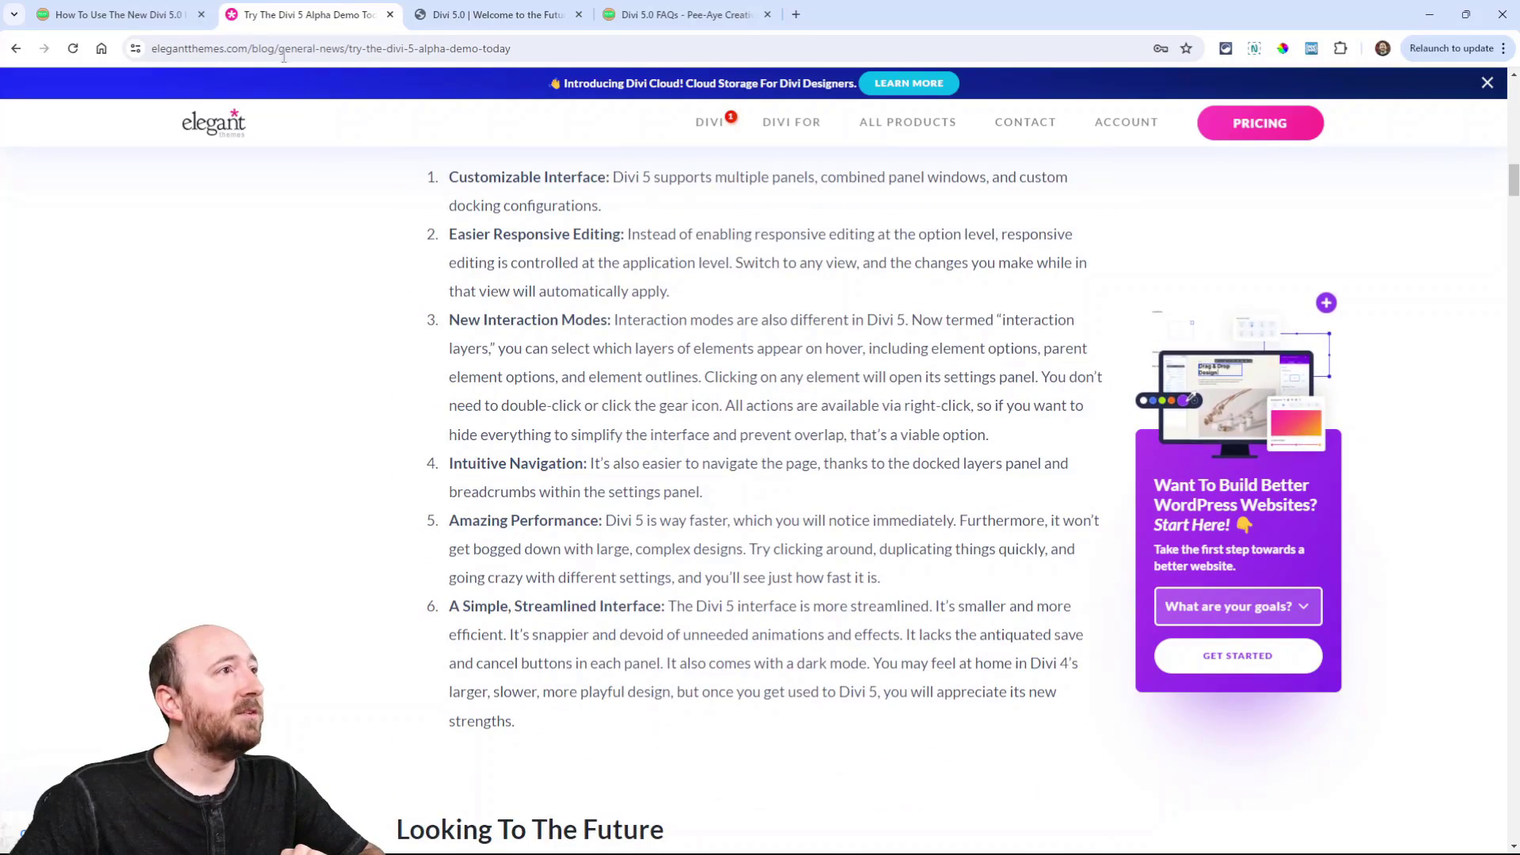
Go to the Divi 5 landing page at elegantthemes.com/divi-5
drag(254, 47, 576, 54)
text(divi-)
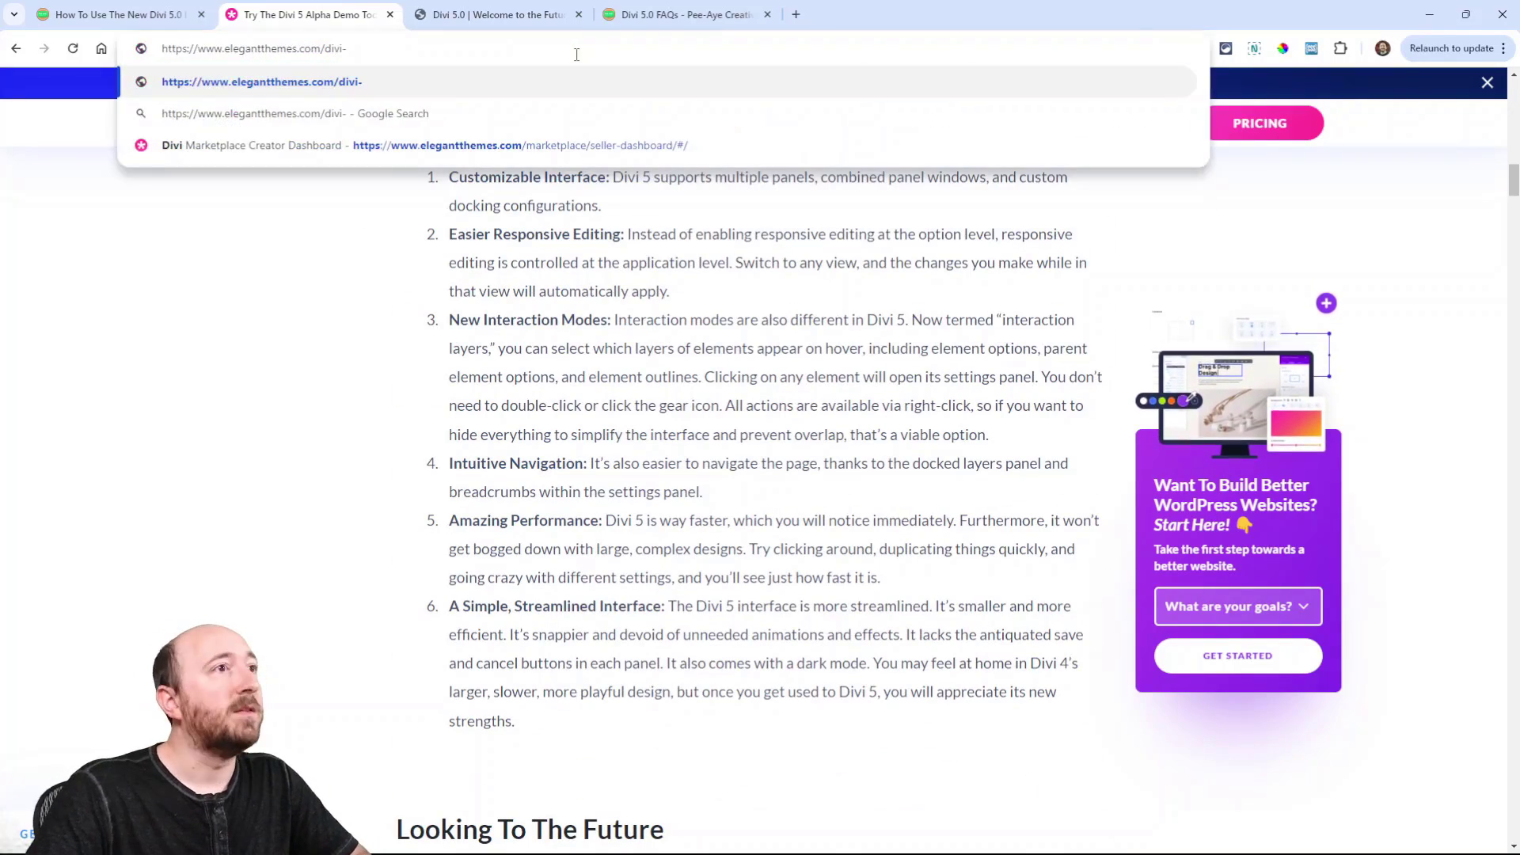
text(5)
key(Return)
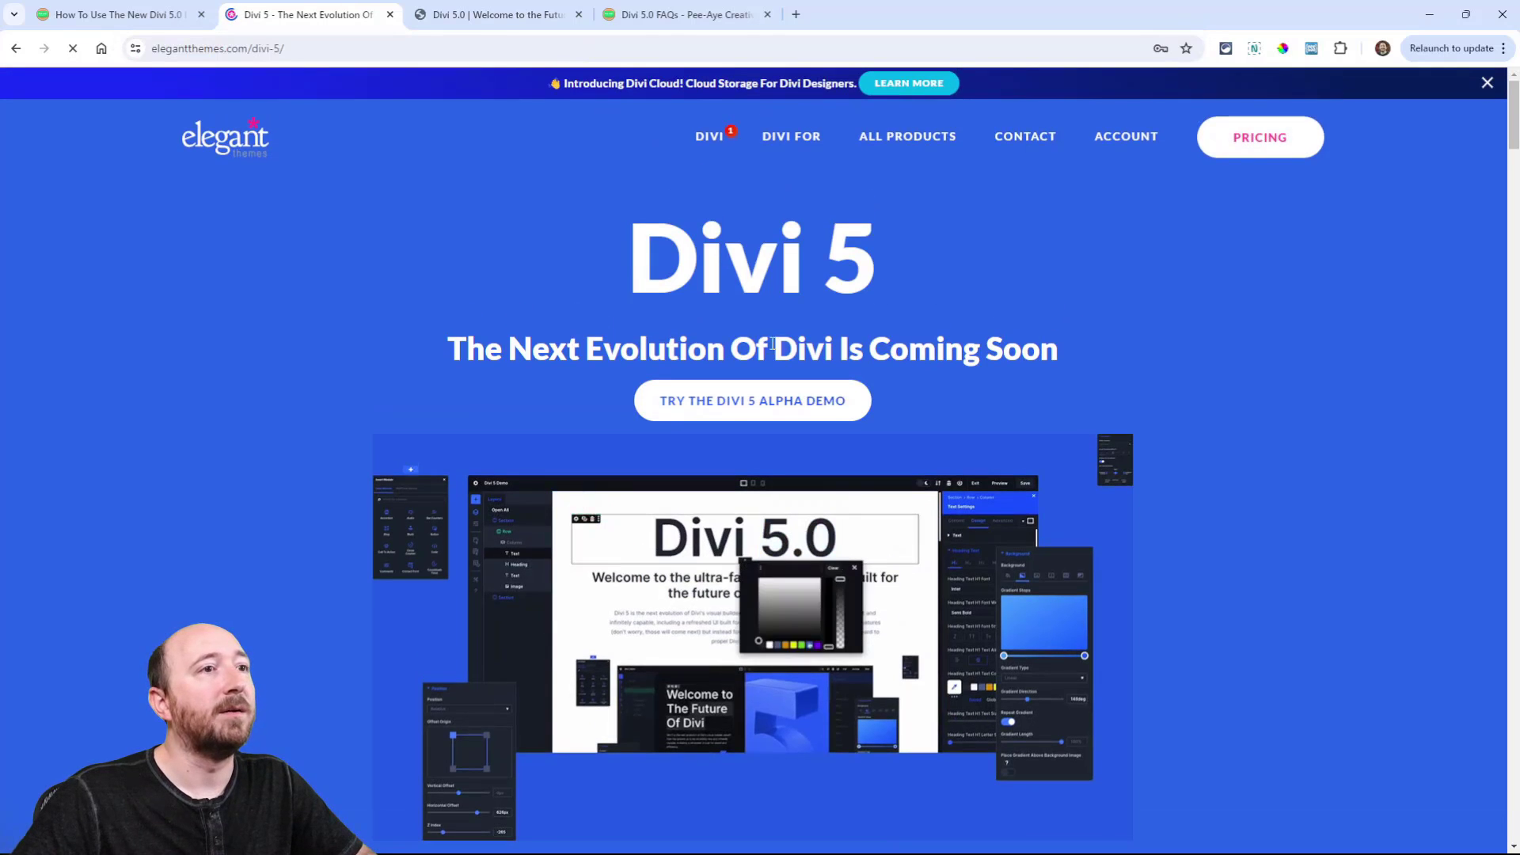
Examine the Divi 5 landing page's Release Roadmap phases and the list of monthly progress updates
scroll(1288, 459, down, 2)
scroll(1288, 459, down, 15)
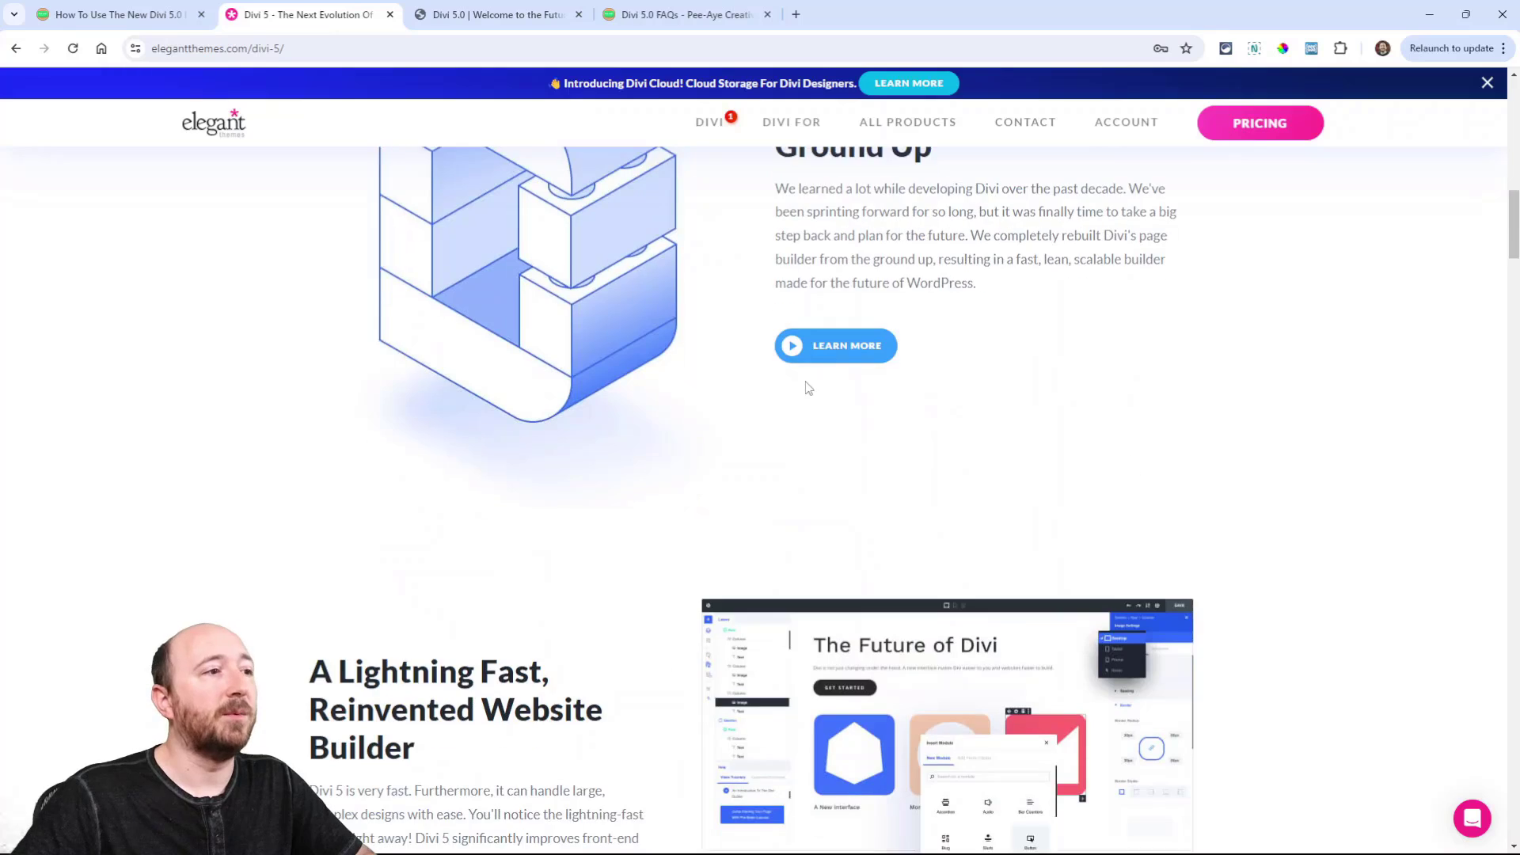
scroll(570, 380, down, 20)
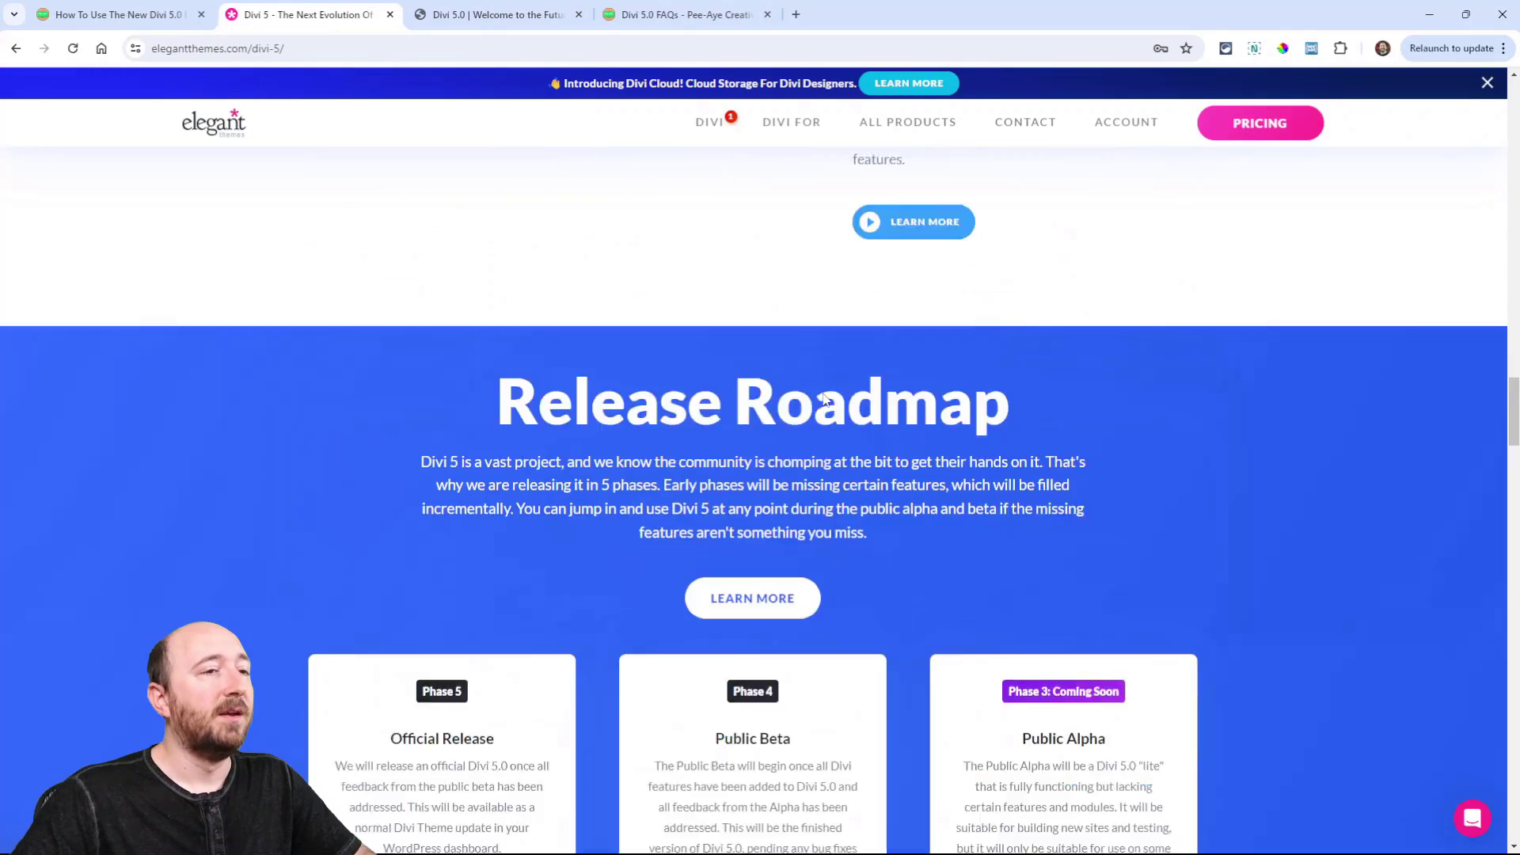
scroll(821, 407, down, 6)
scroll(607, 340, up, 6)
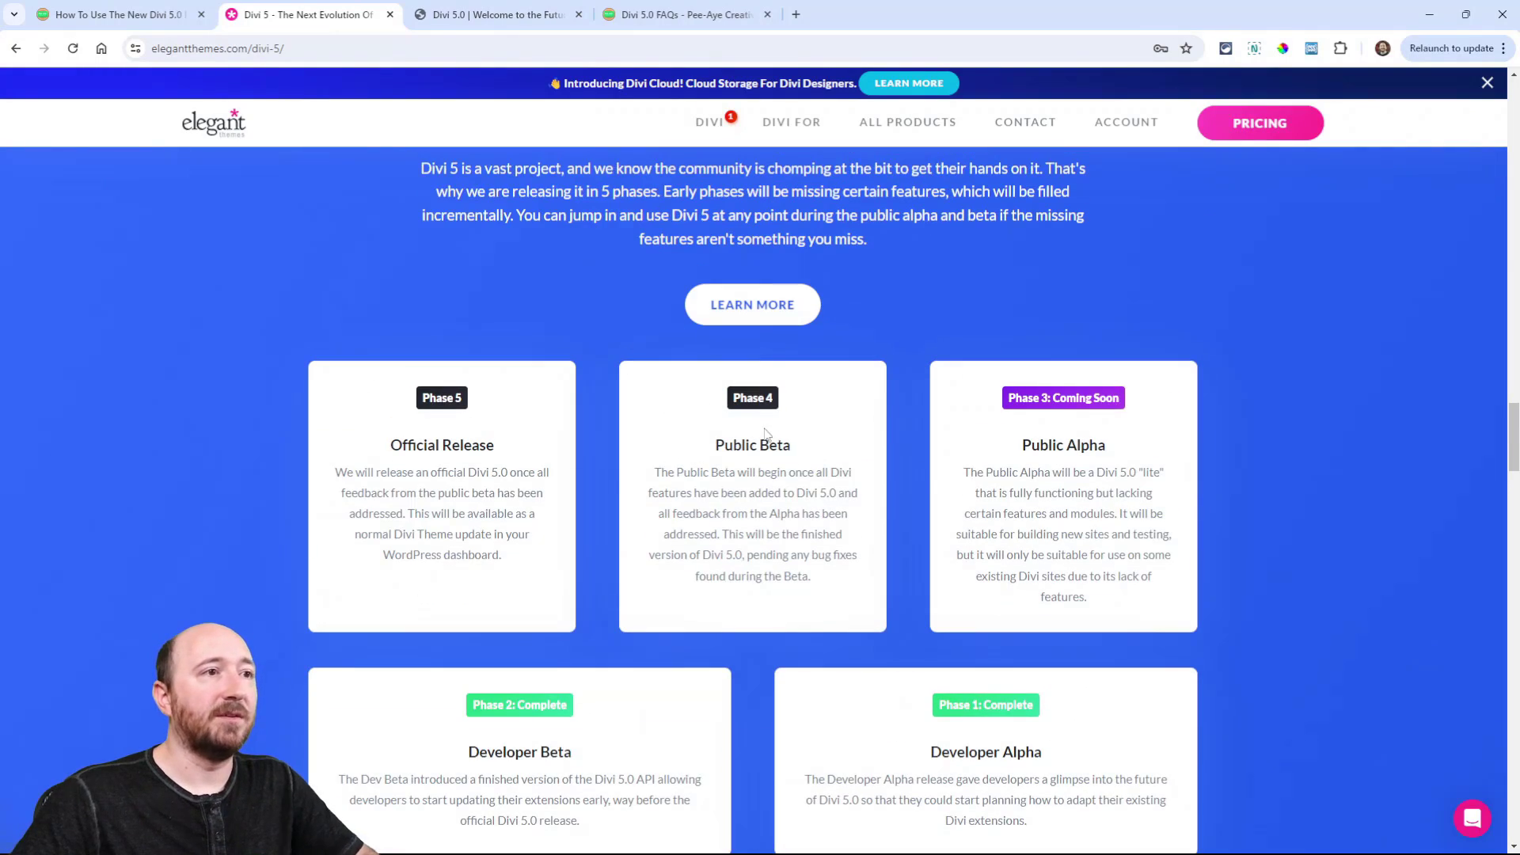
scroll(1009, 507, down, 11)
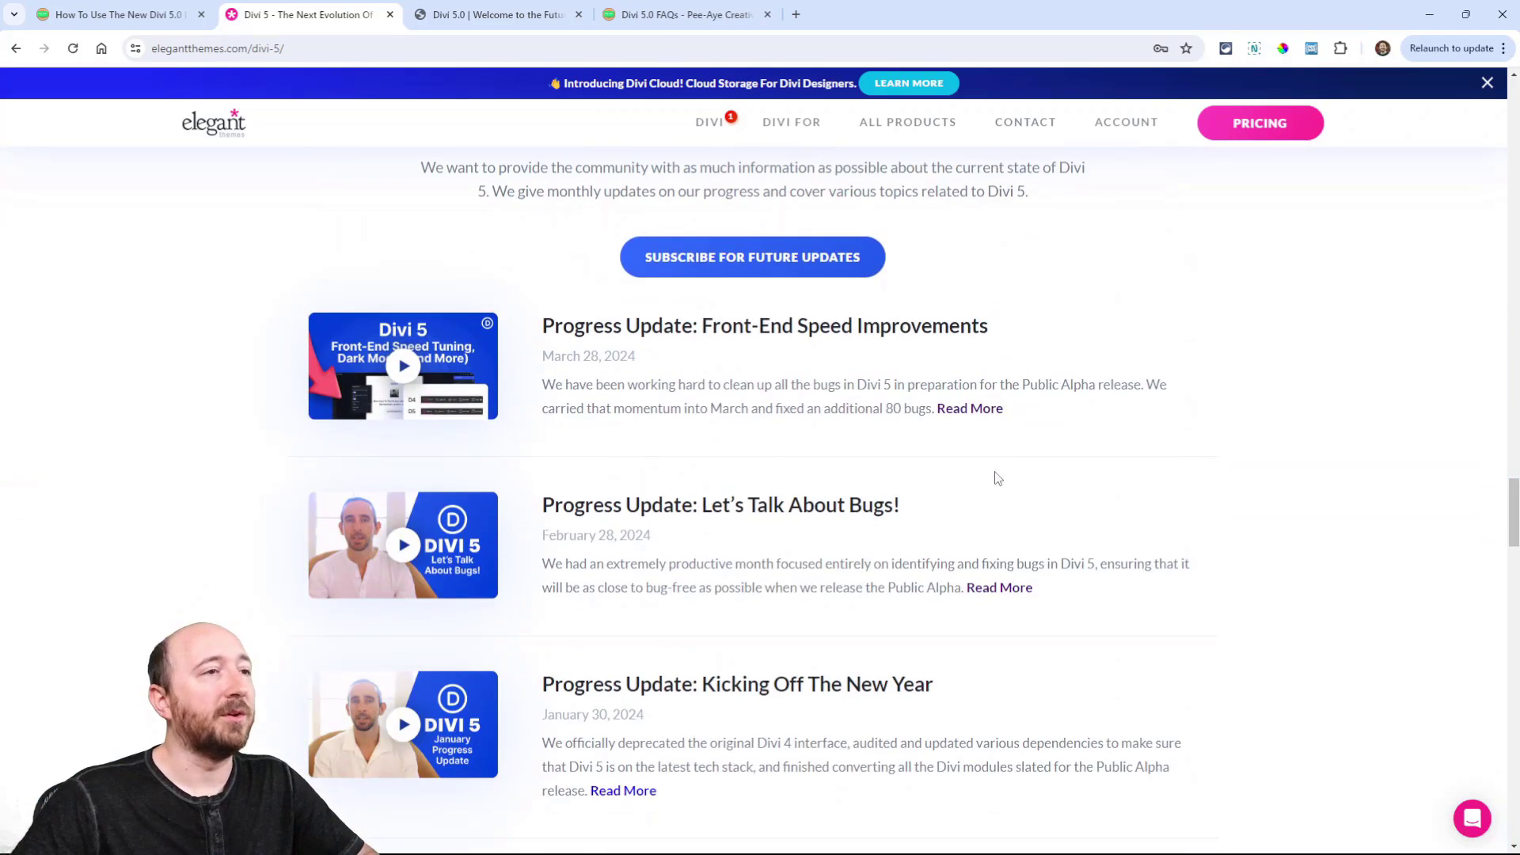